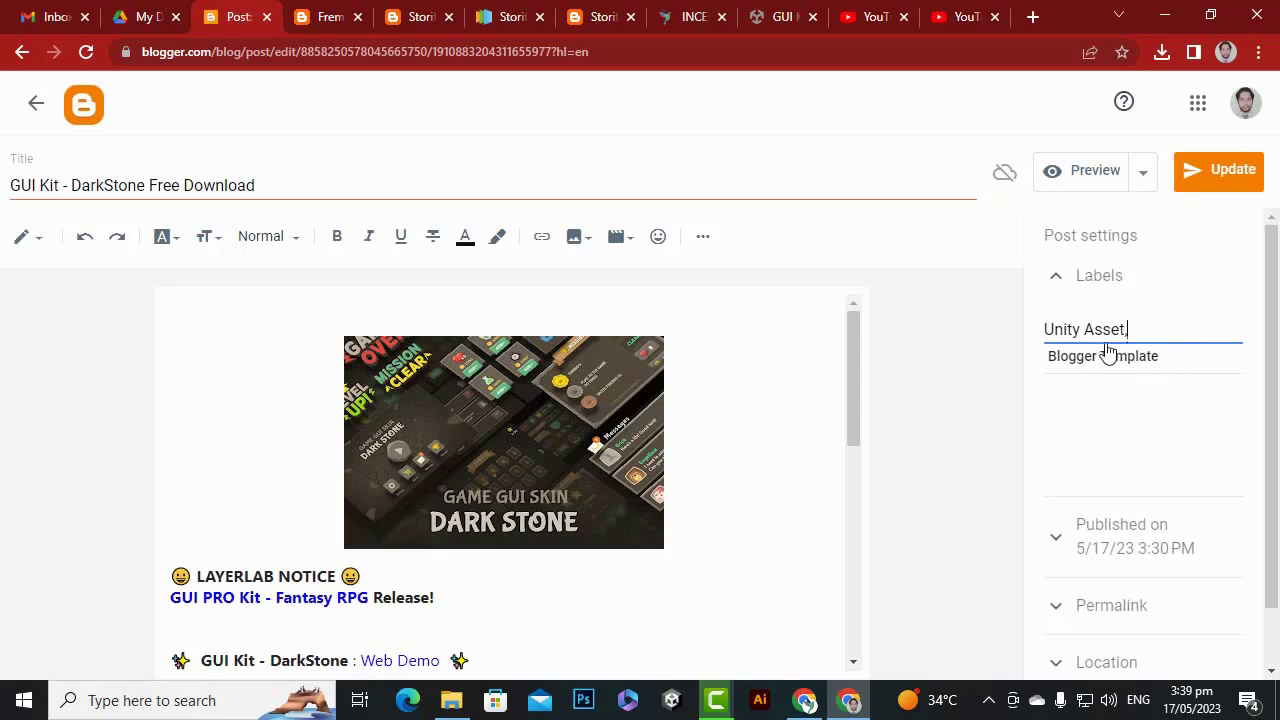
Add the labels 2d and UI after Unity Asset on the GUI Kit - DarkStone post and update it.
{"action": "type", "text": "2d"}
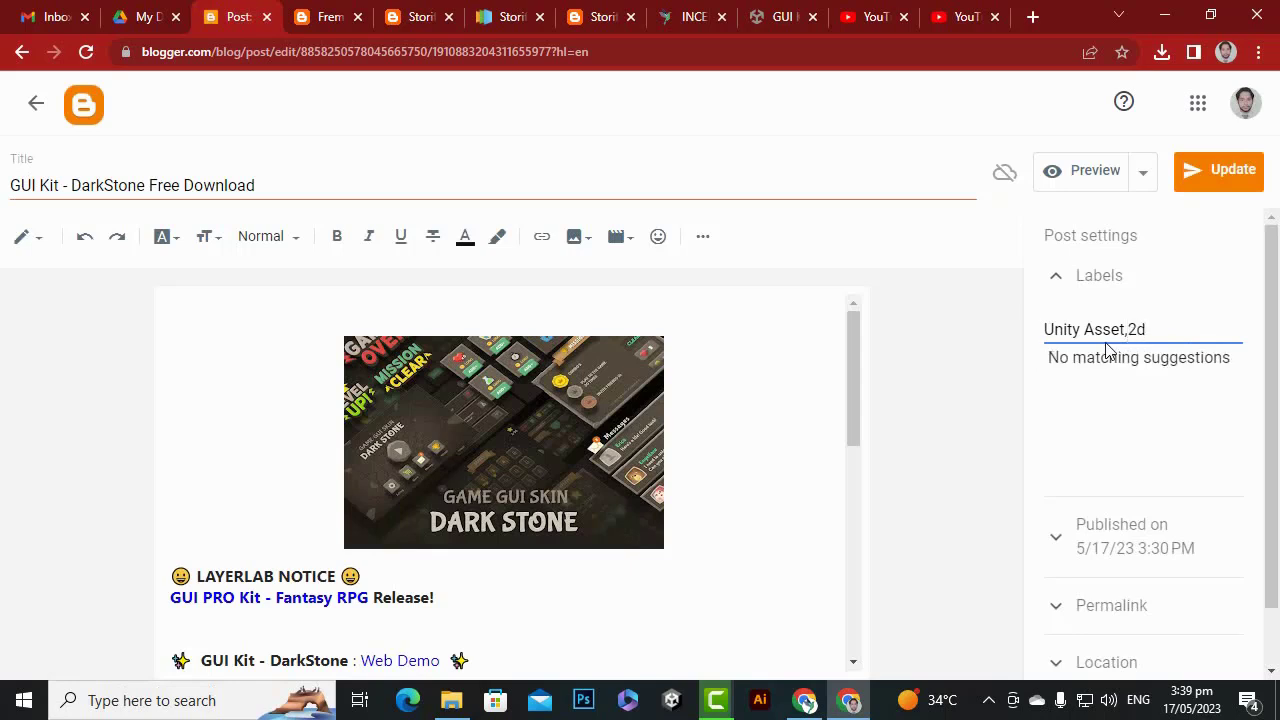
{"action": "type", "text": ","}
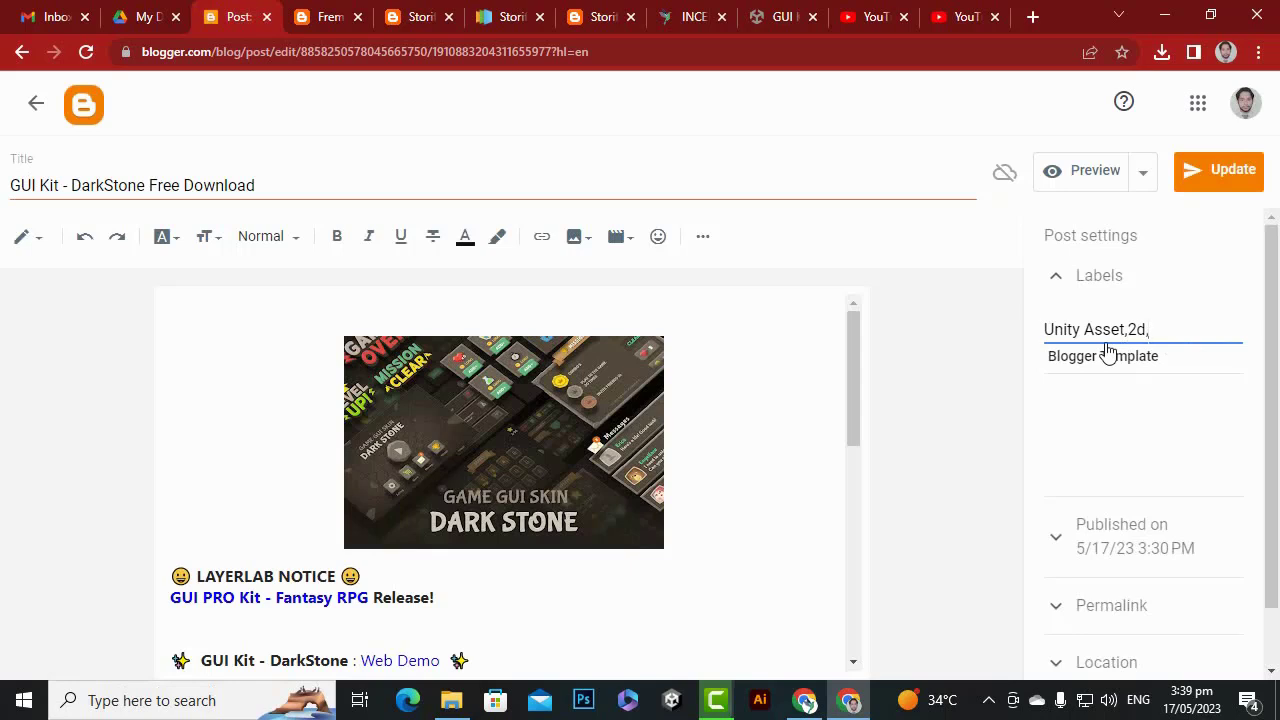
{"action": "type", "text": "UI"}
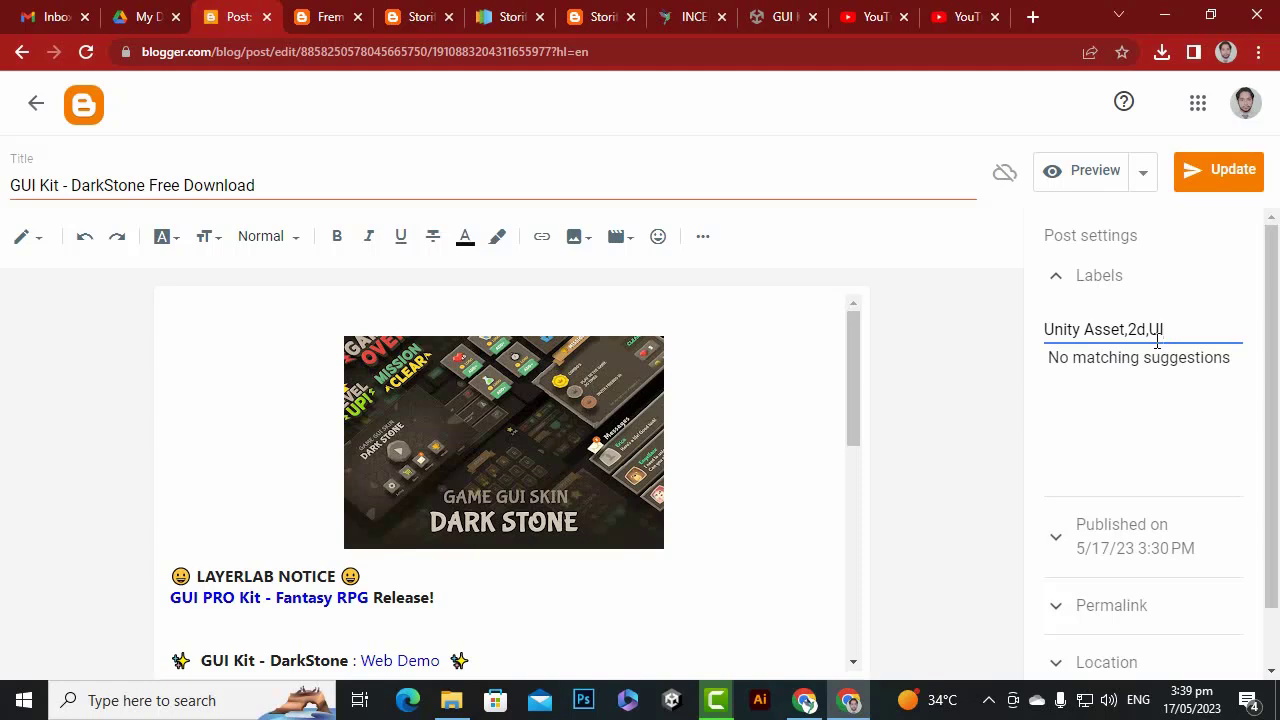
{"action": "key", "text": "Return"}
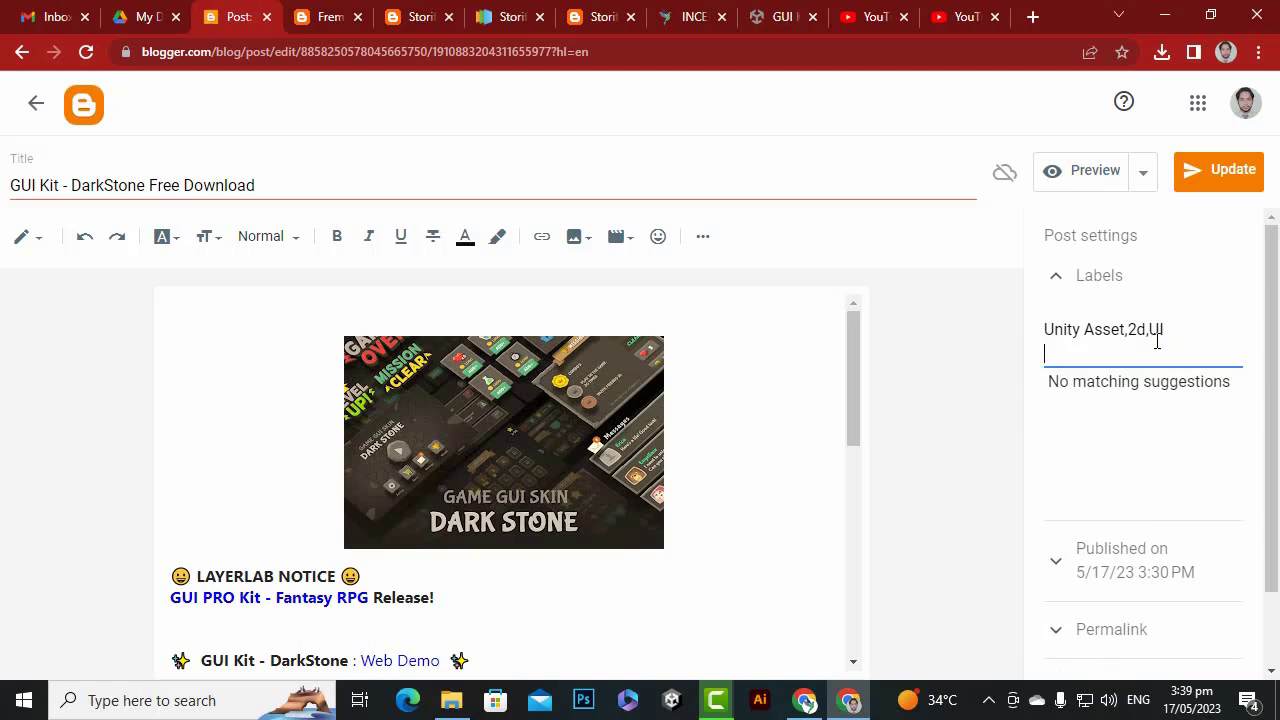
{"action": "key", "text": "BackSpace"}
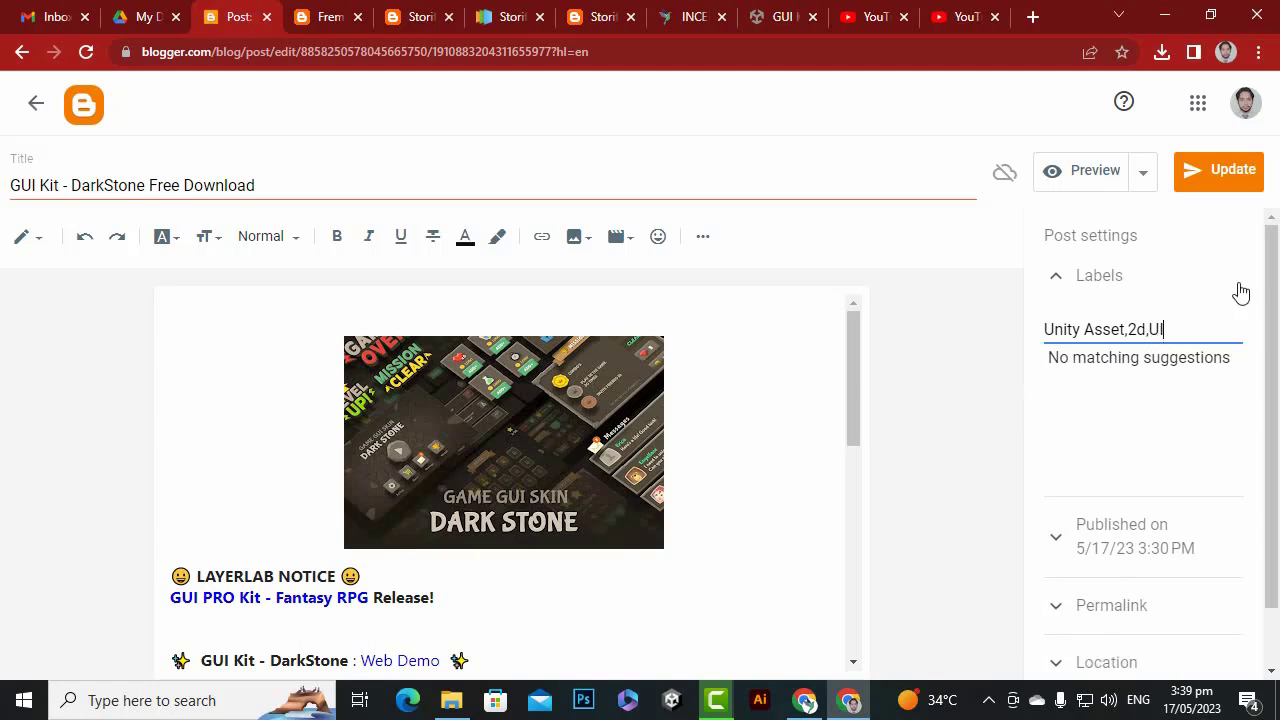
{"action": "left_click", "coordinate": [1234, 188]}
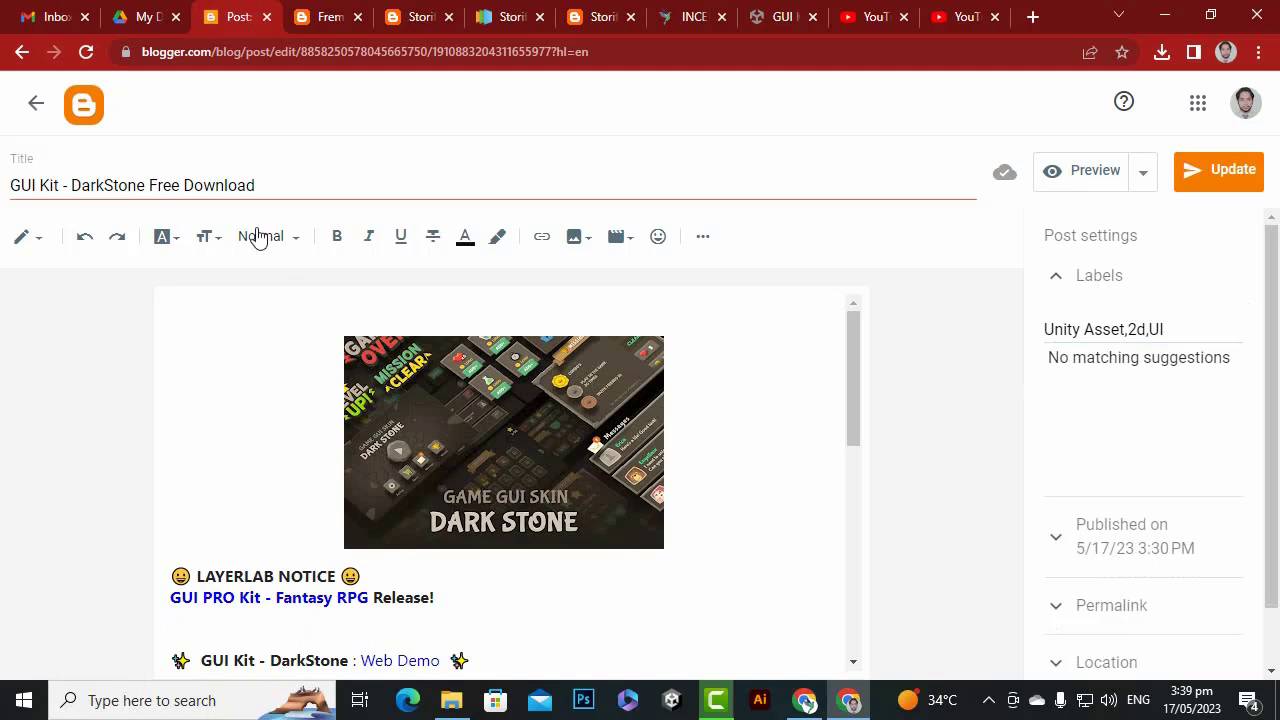
Copy the full post title "GUI Kit - DarkStone Free Download".
{"action": "left_click_drag", "start_coordinate": [262, 187], "coordinate": [8, 188]}
{"action": "right_click", "coordinate": [82, 175]}
{"action": "right_click", "coordinate": [44, 186]}
{"action": "left_click", "coordinate": [44, 186]}
{"action": "left_click_drag", "start_coordinate": [260, 188], "coordinate": [1, 192]}
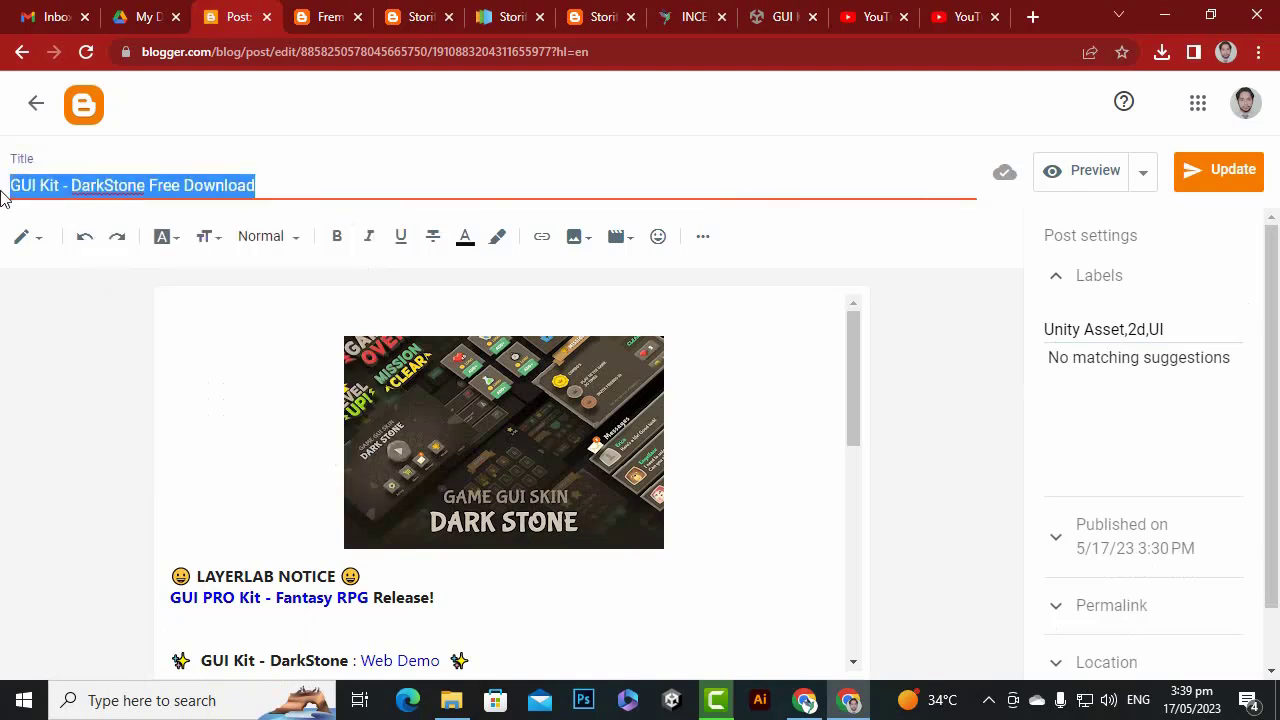
{"action": "right_click", "coordinate": [79, 186]}
{"action": "left_click", "coordinate": [124, 262]}
Insert the copied title on its own line above the LAYERLAB NOTICE heading, and close the local video preview page.
{"action": "scroll", "coordinate": [379, 464], "scroll_direction": "down", "scroll_amount": 5}
{"action": "scroll", "coordinate": [368, 451], "scroll_direction": "down", "scroll_amount": 2}
{"action": "scroll", "coordinate": [329, 514], "scroll_direction": "up", "scroll_amount": 3}
{"action": "scroll", "coordinate": [343, 503], "scroll_direction": "down", "scroll_amount": 3}
{"action": "scroll", "coordinate": [343, 502], "scroll_direction": "up", "scroll_amount": 10}
{"action": "left_click", "coordinate": [172, 577]}
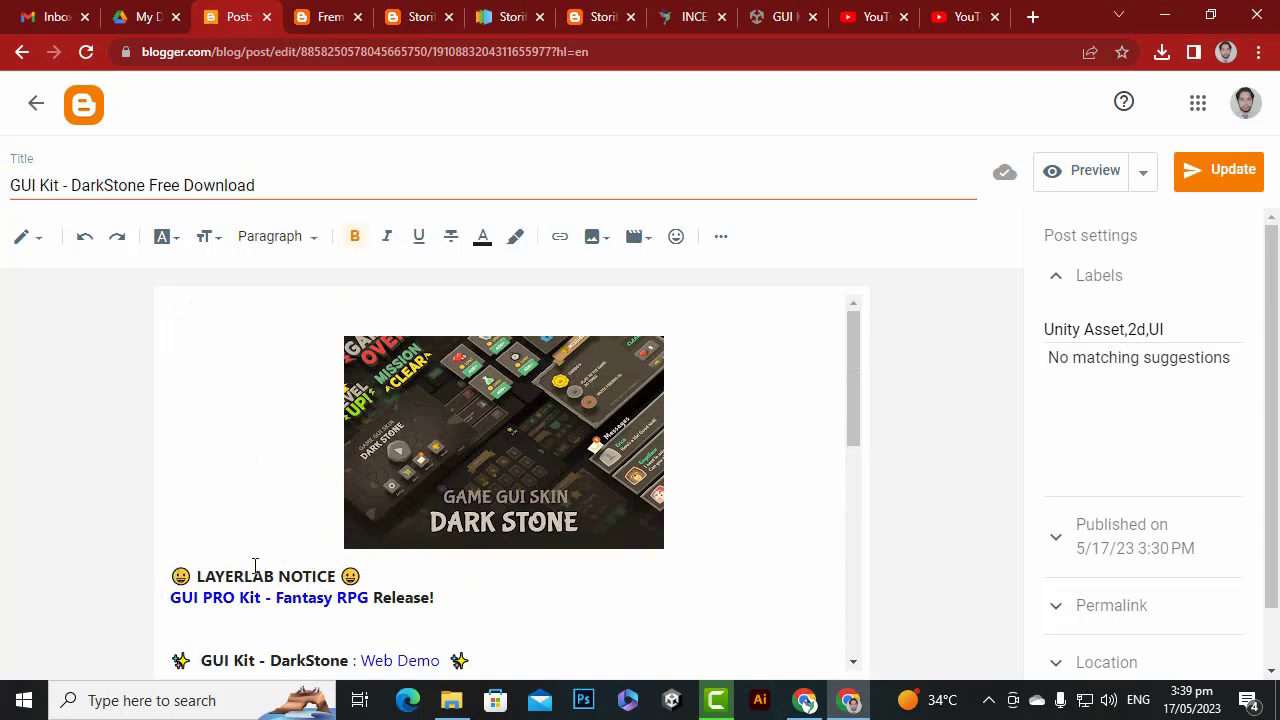
{"action": "key", "text": "Return"}
{"action": "key", "text": "Return"}
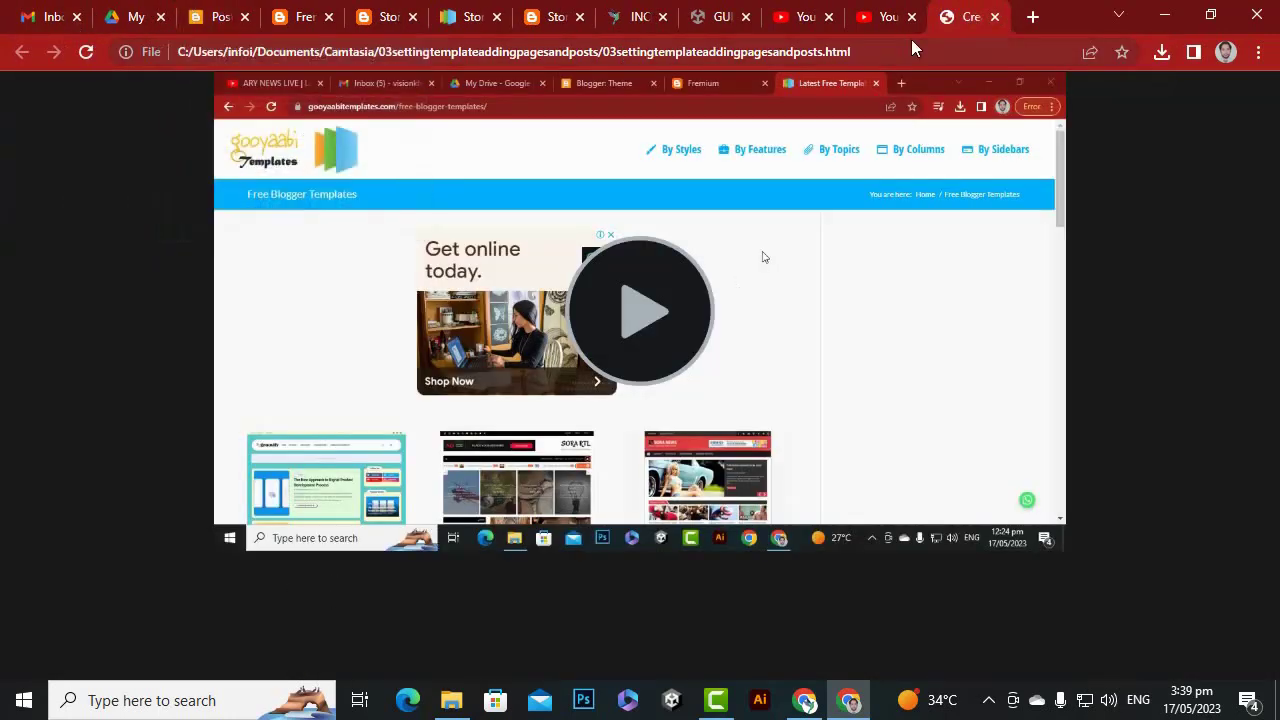
{"action": "left_click", "coordinate": [994, 16]}
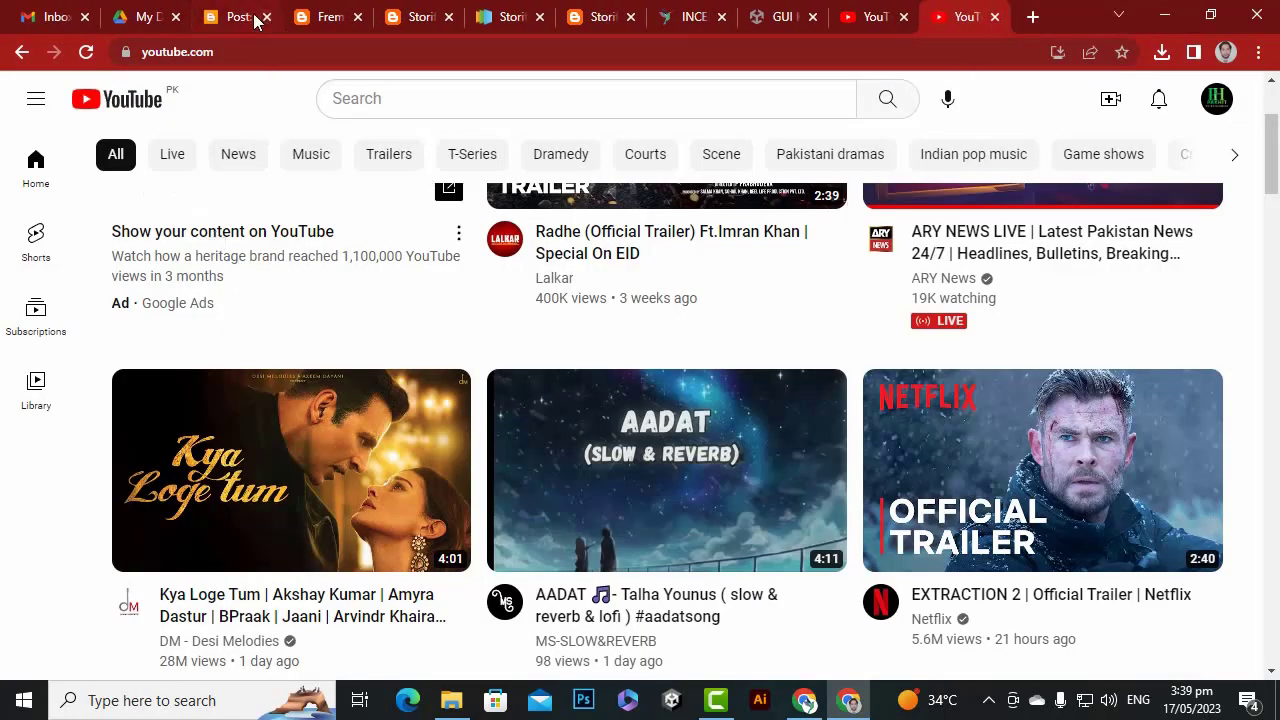
{"action": "left_click", "coordinate": [249, 18]}
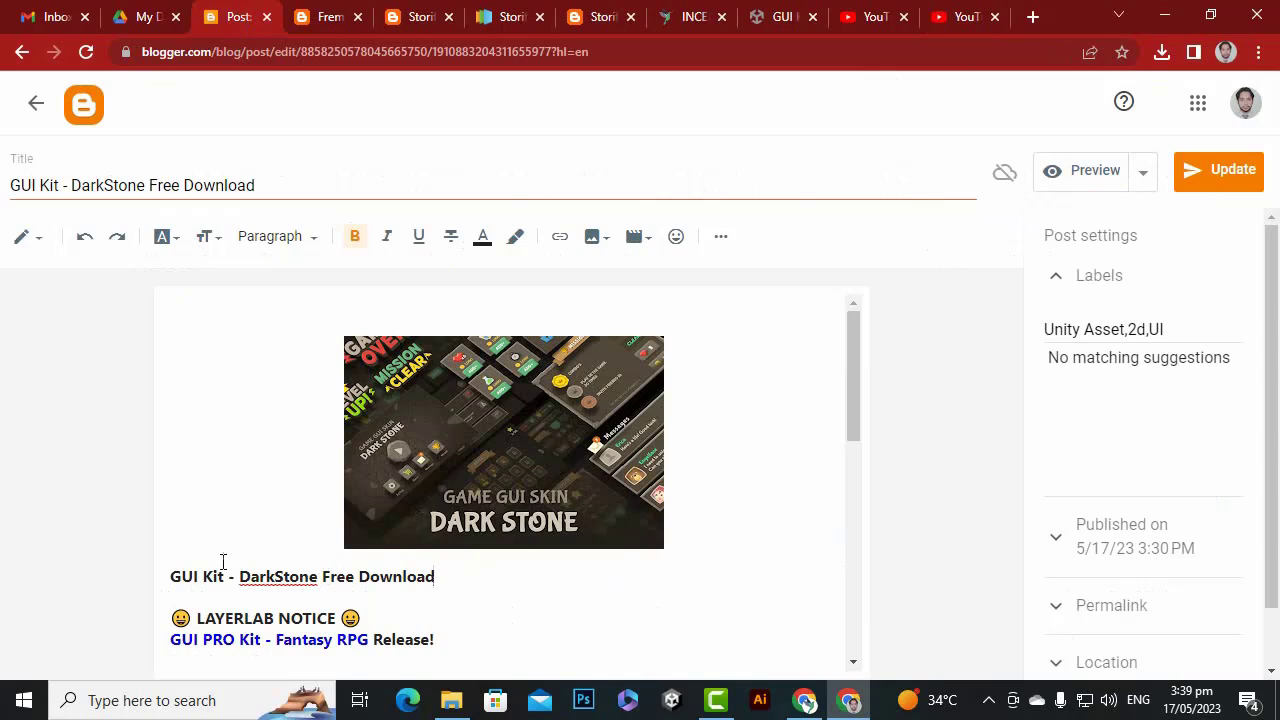
Split the inserted title into the lines "GUI Kit" and "DarkStone", removing the hyphen and "Free Download".
{"action": "left_click_drag", "start_coordinate": [226, 576], "coordinate": [502, 578]}
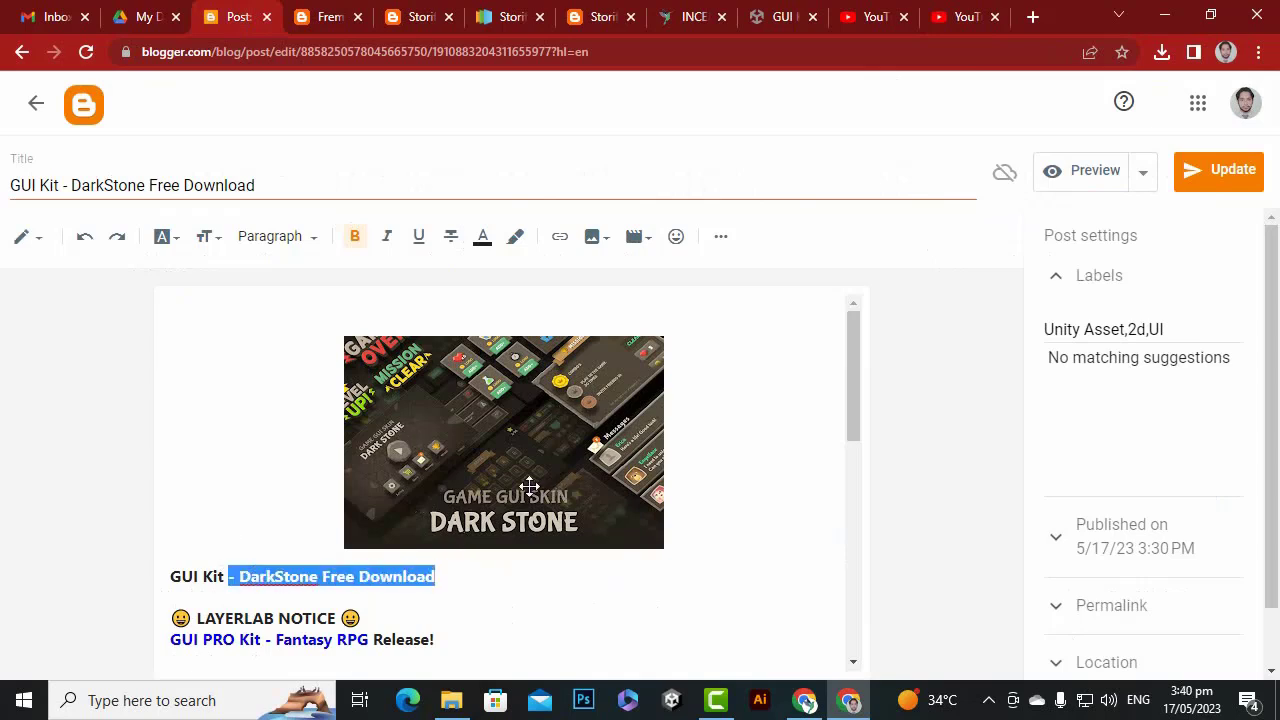
{"action": "left_click", "coordinate": [240, 577]}
{"action": "key", "text": "BackSpace"}
{"action": "key", "text": "BackSpace"}
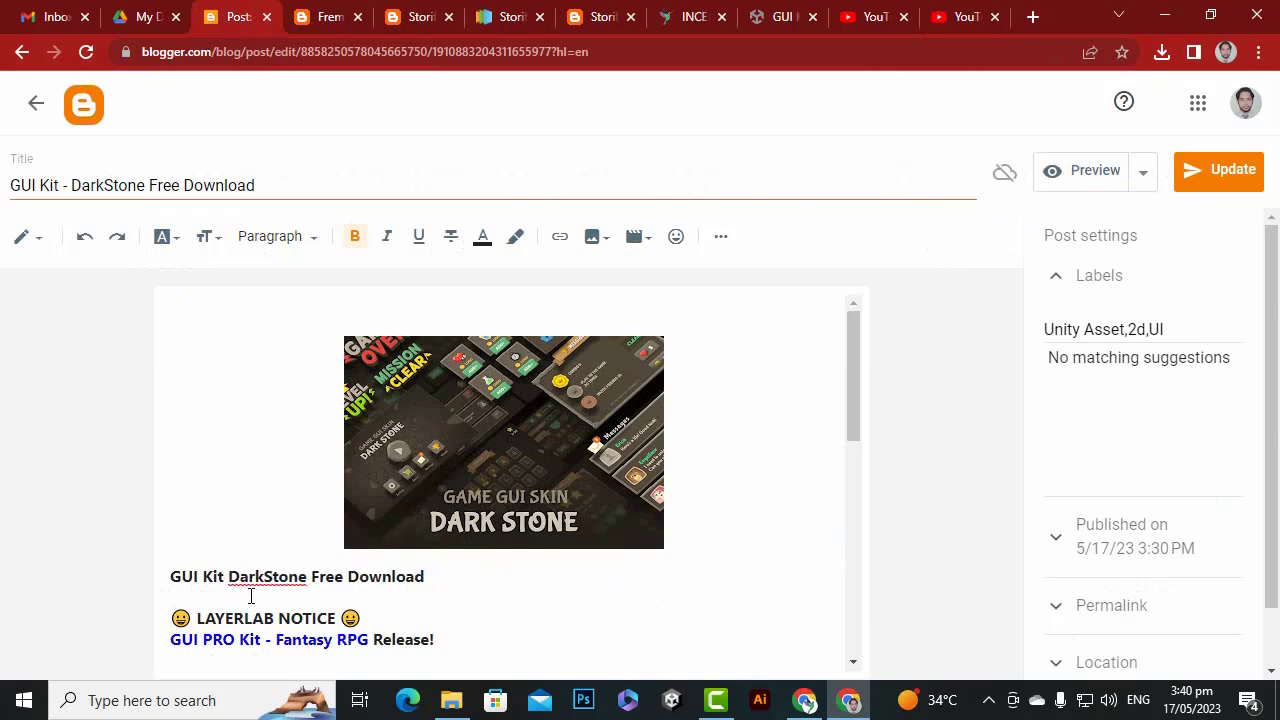
{"action": "key", "text": "Return"}
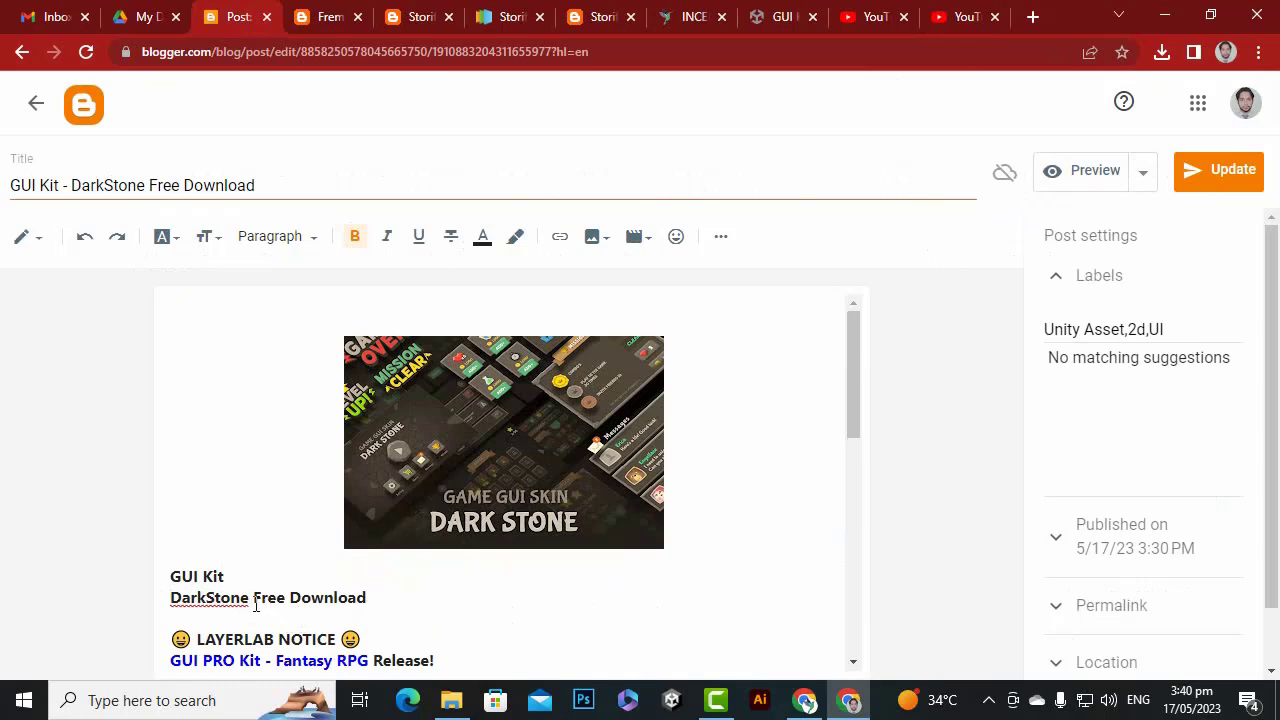
{"action": "left_click_drag", "start_coordinate": [255, 603], "coordinate": [412, 598]}
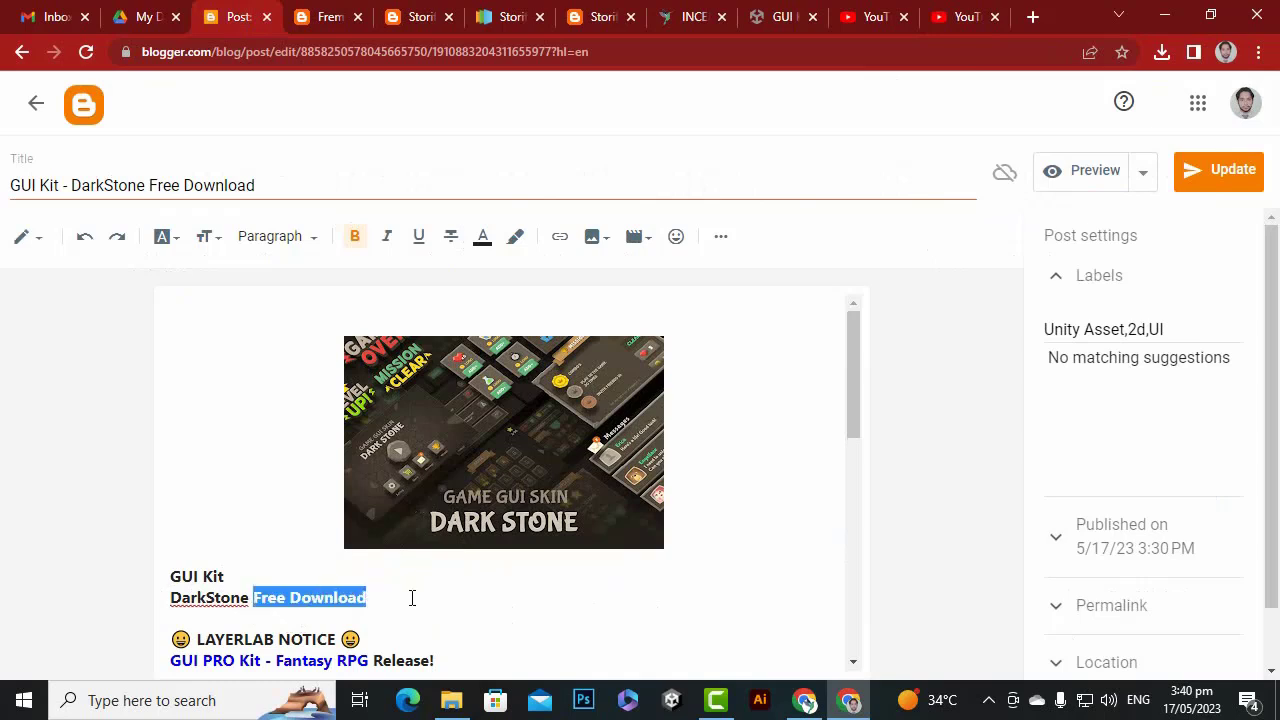
{"action": "key", "text": "BackSpace"}
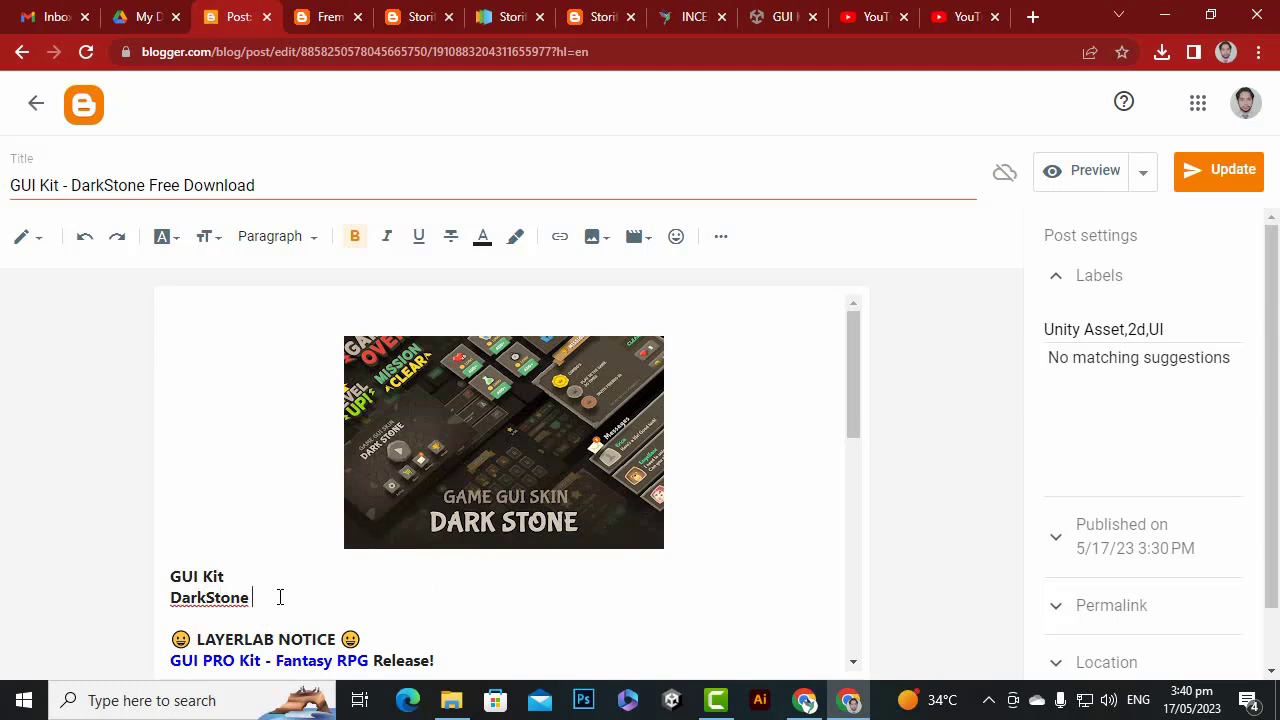
Add a line reading "UI Menu" below "DarkStone" in the post body.
{"action": "key", "text": "Return"}
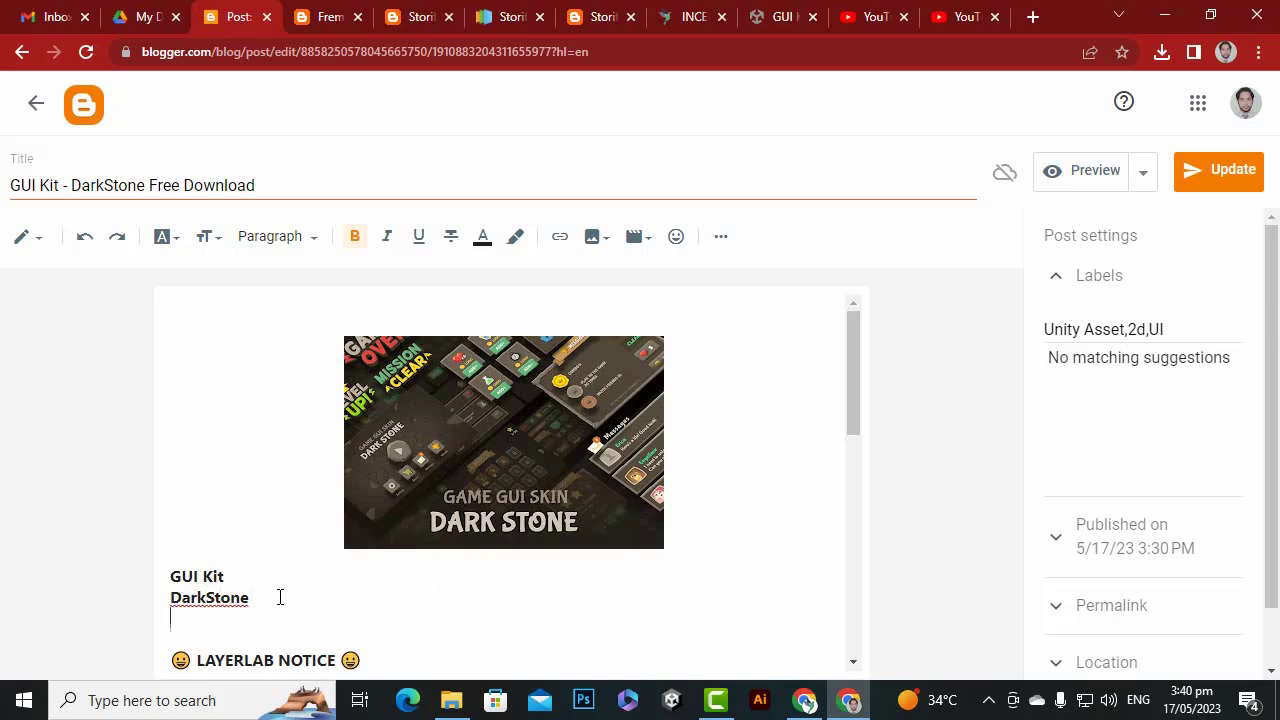
{"action": "type", "text": "UI Menu"}
{"action": "scroll", "coordinate": [477, 583], "scroll_direction": "down", "scroll_amount": 3}
{"action": "scroll", "coordinate": [474, 574], "scroll_direction": "up", "scroll_amount": 3}
{"action": "scroll", "coordinate": [256, 559], "scroll_direction": "down", "scroll_amount": 6}
{"action": "scroll", "coordinate": [248, 552], "scroll_direction": "up", "scroll_amount": 5}
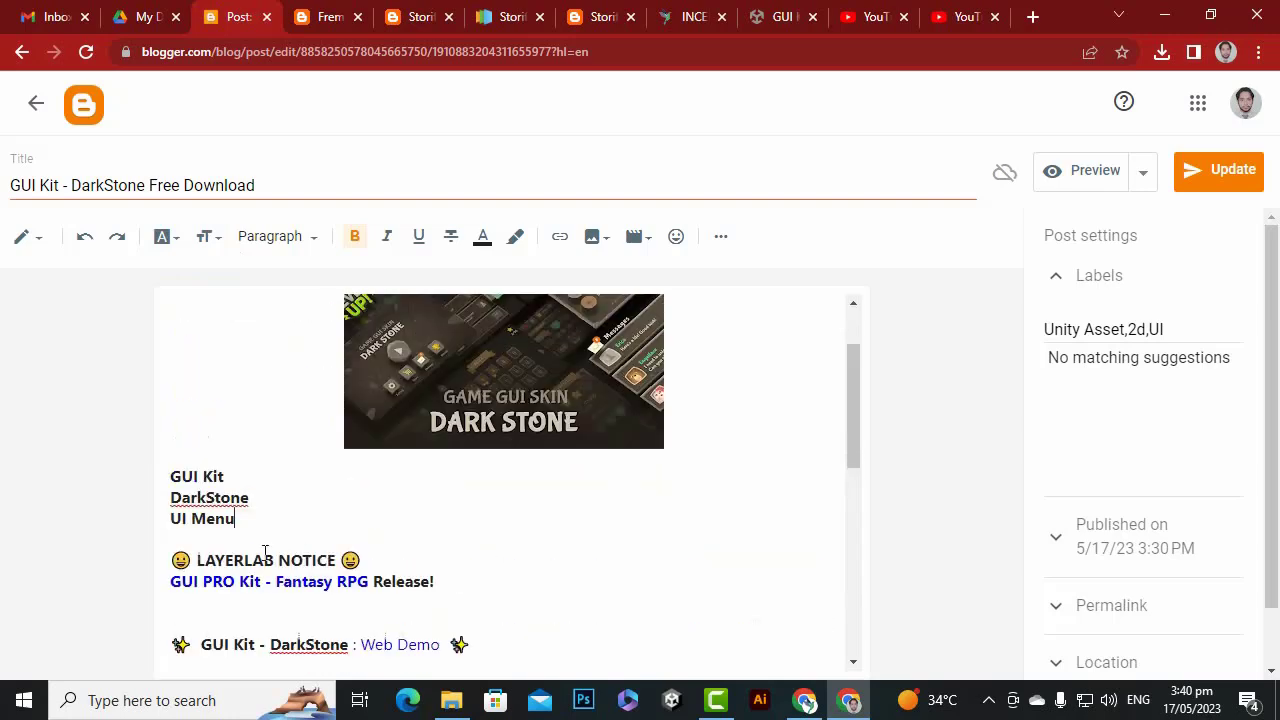
{"action": "left_click_drag", "start_coordinate": [268, 517], "coordinate": [172, 474]}
{"action": "left_click", "coordinate": [264, 492]}
{"action": "left_click", "coordinate": [91, 188]}
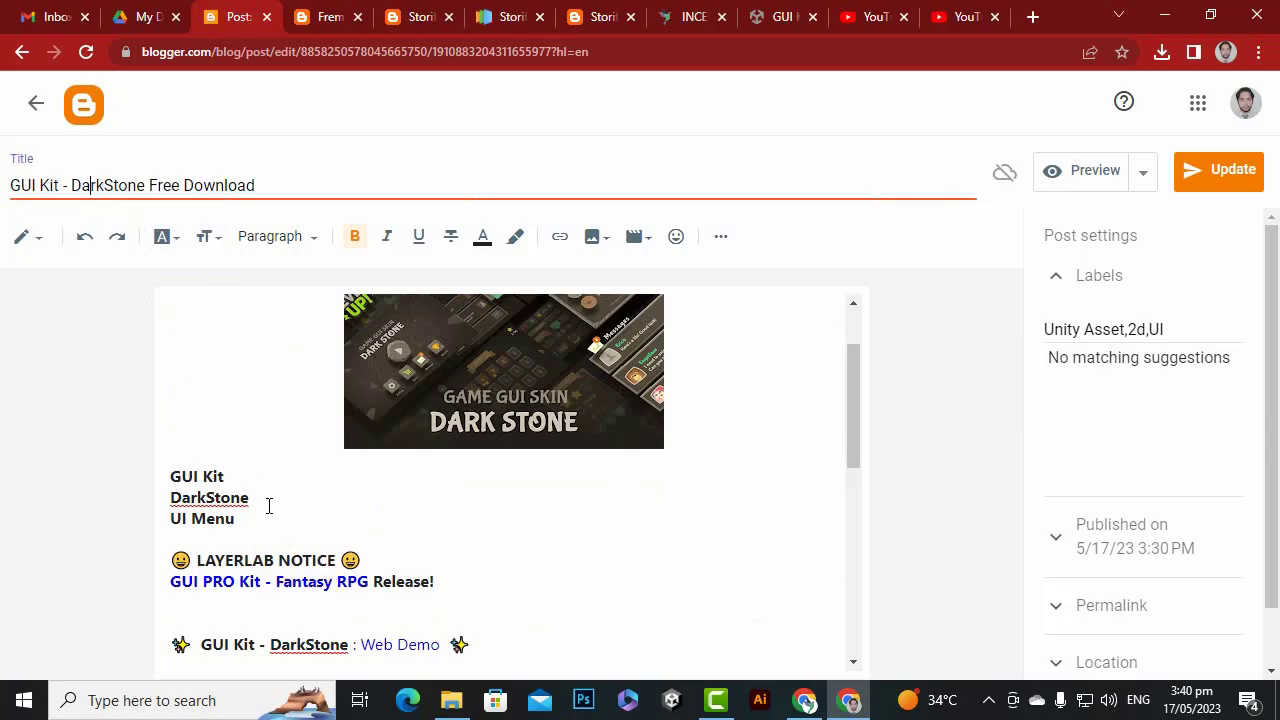
{"action": "scroll", "coordinate": [268, 506], "scroll_direction": "down", "scroll_amount": 3}
{"action": "scroll", "coordinate": [330, 470], "scroll_direction": "up", "scroll_amount": 1}
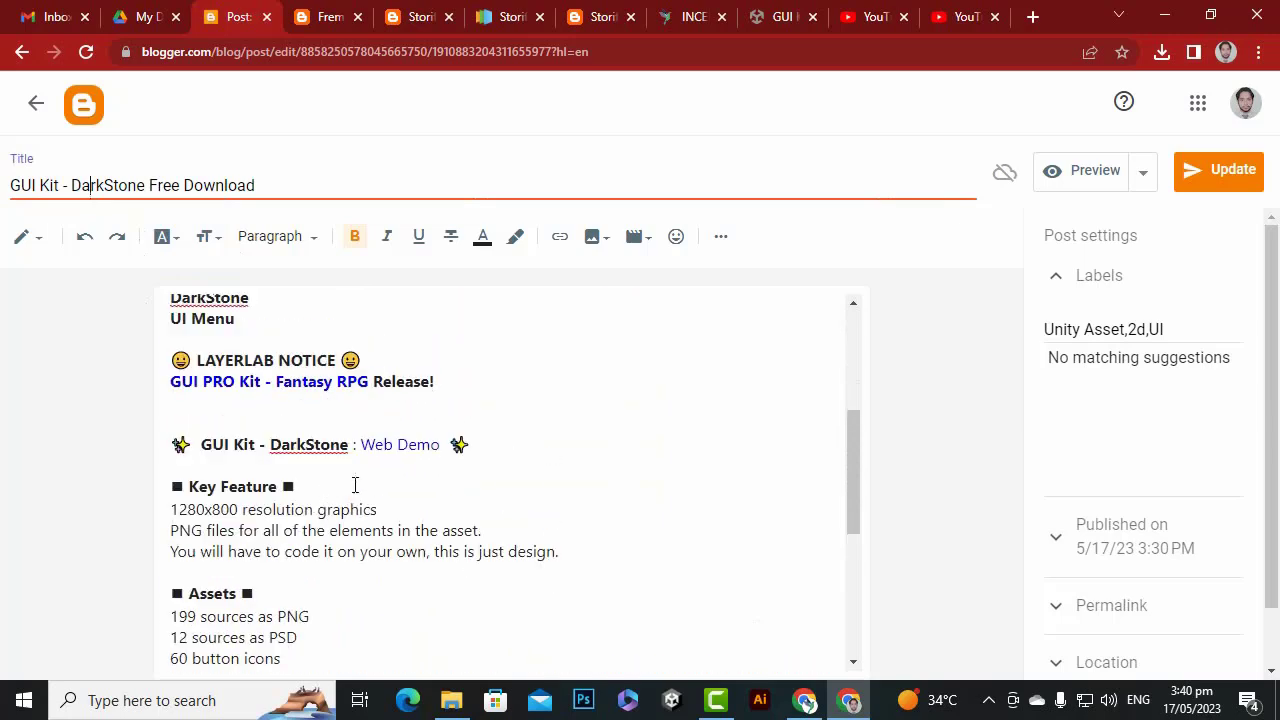
{"action": "scroll", "coordinate": [355, 485], "scroll_direction": "up", "scroll_amount": 3}
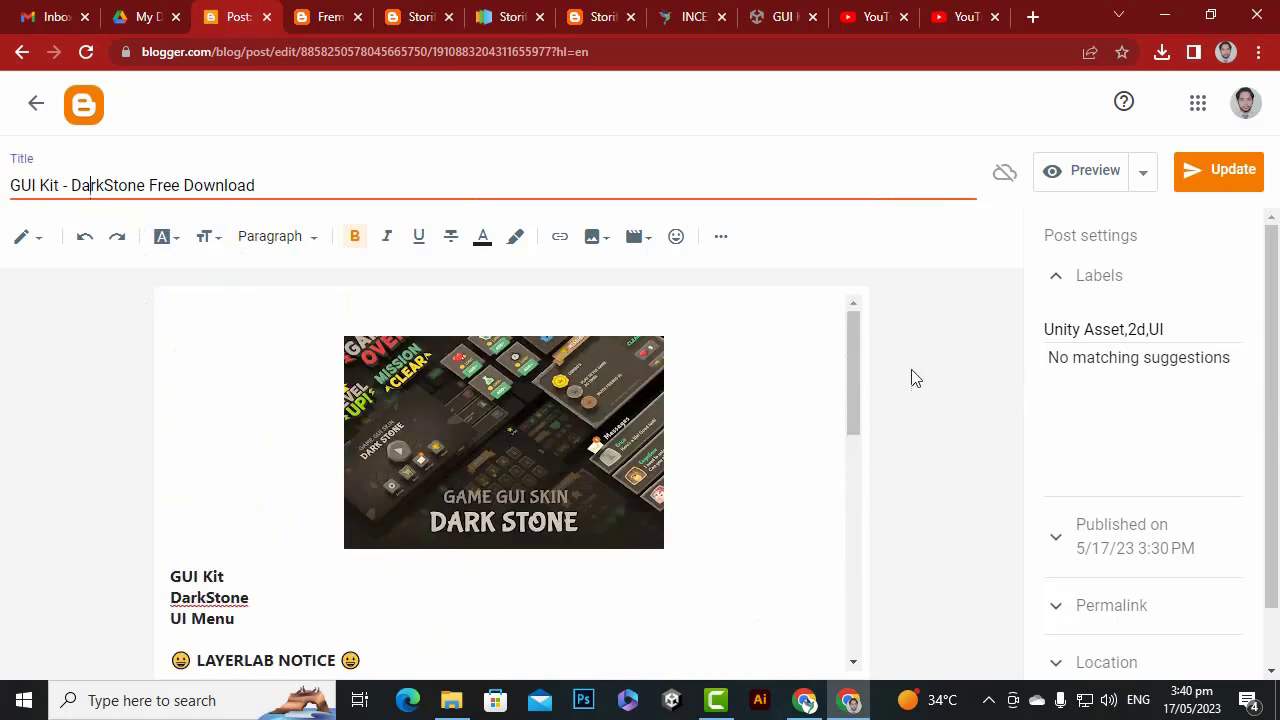
Update the GUI Kit - DarkStone post and open the Storify Blogger Template post for editing.
{"action": "left_click", "coordinate": [1232, 182]}
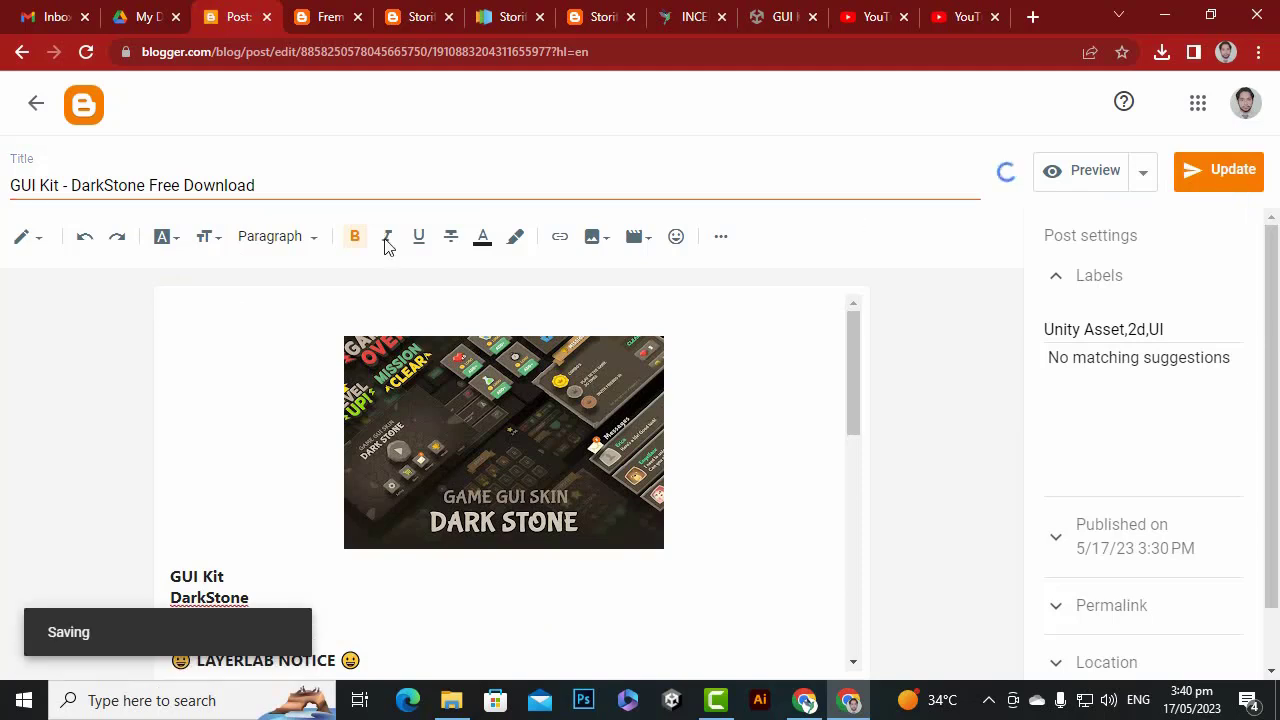
{"action": "left_click", "coordinate": [82, 110]}
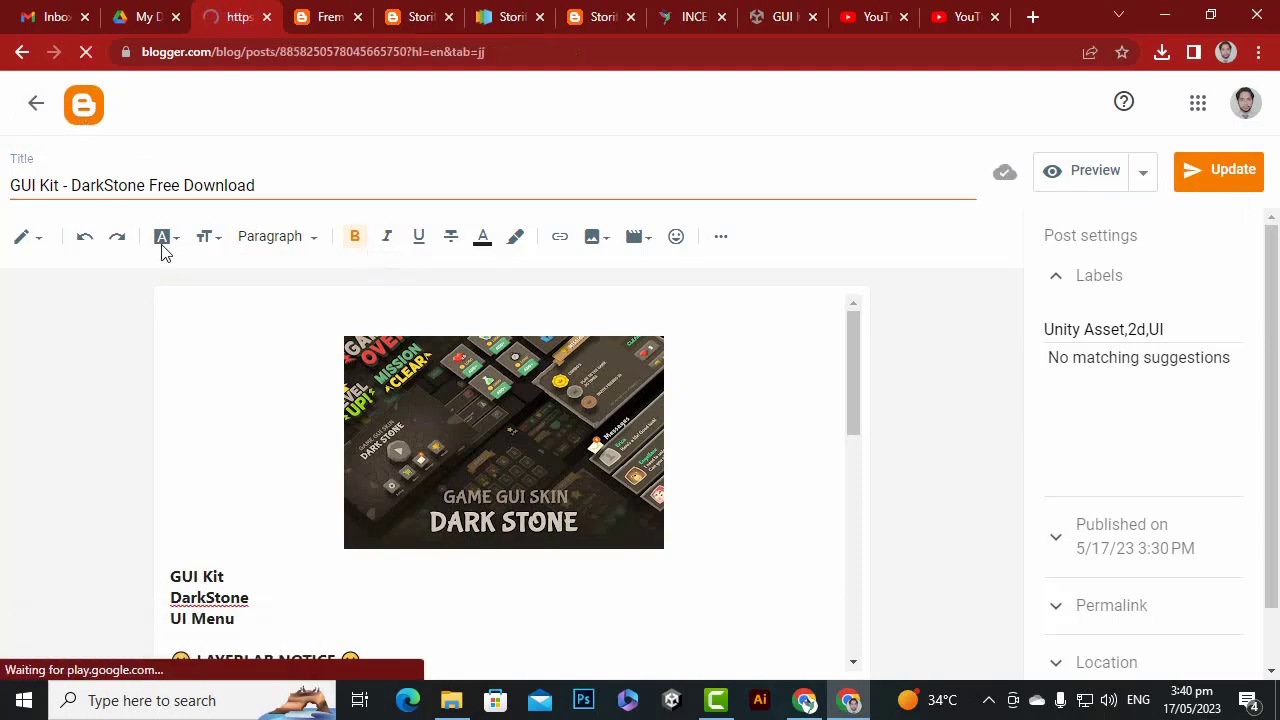
{"action": "left_click", "coordinate": [489, 374]}
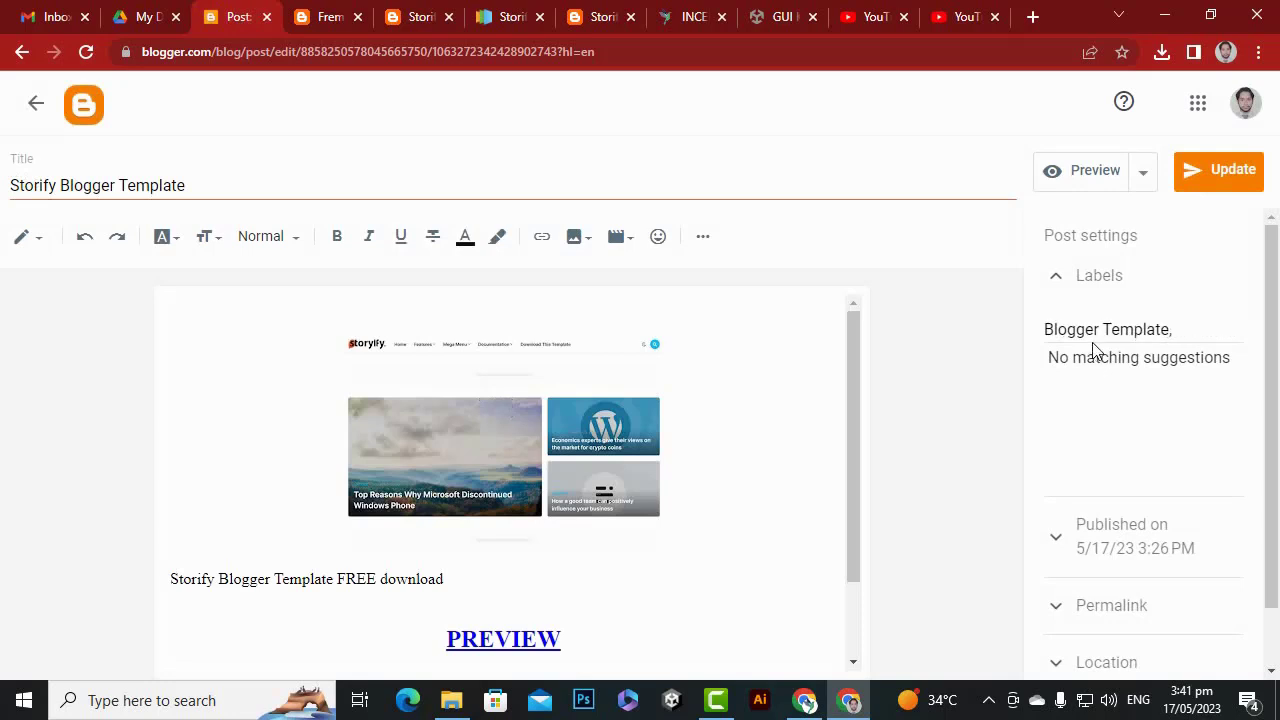
Add Templates as a second label on the Storify Blogger Template post.
{"action": "left_click", "coordinate": [1204, 332]}
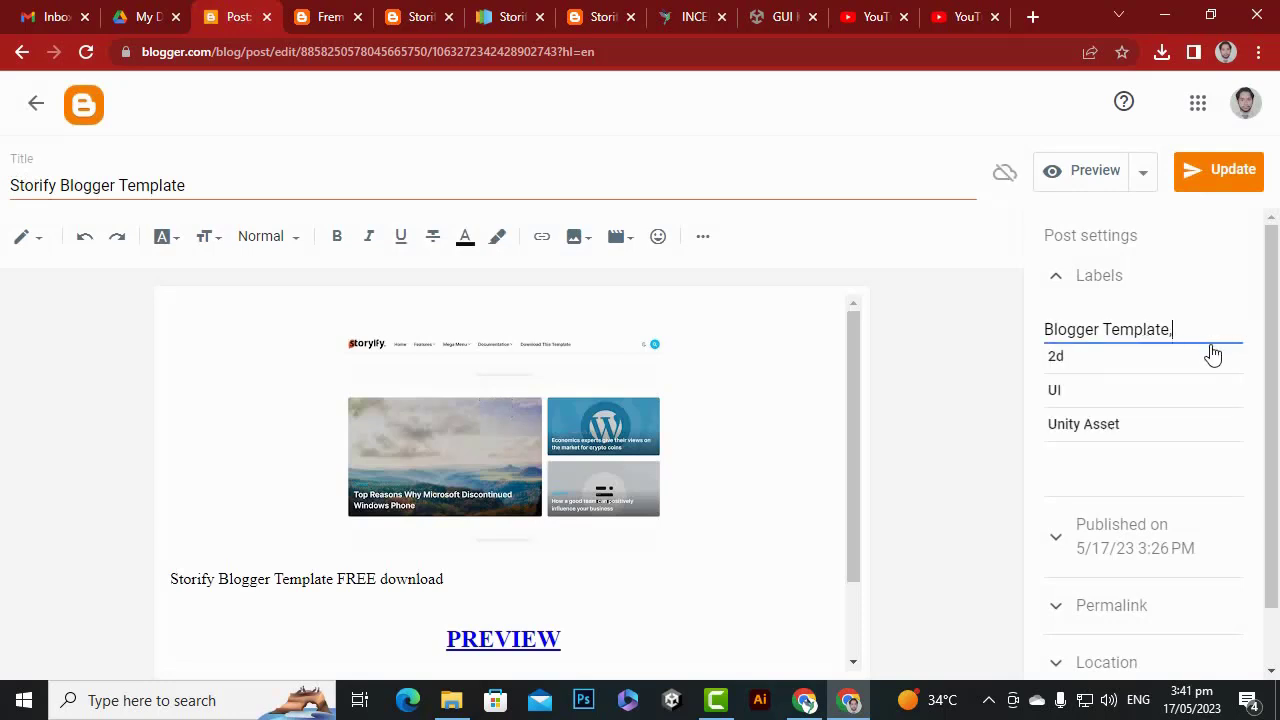
{"action": "type", "text": "Templates"}
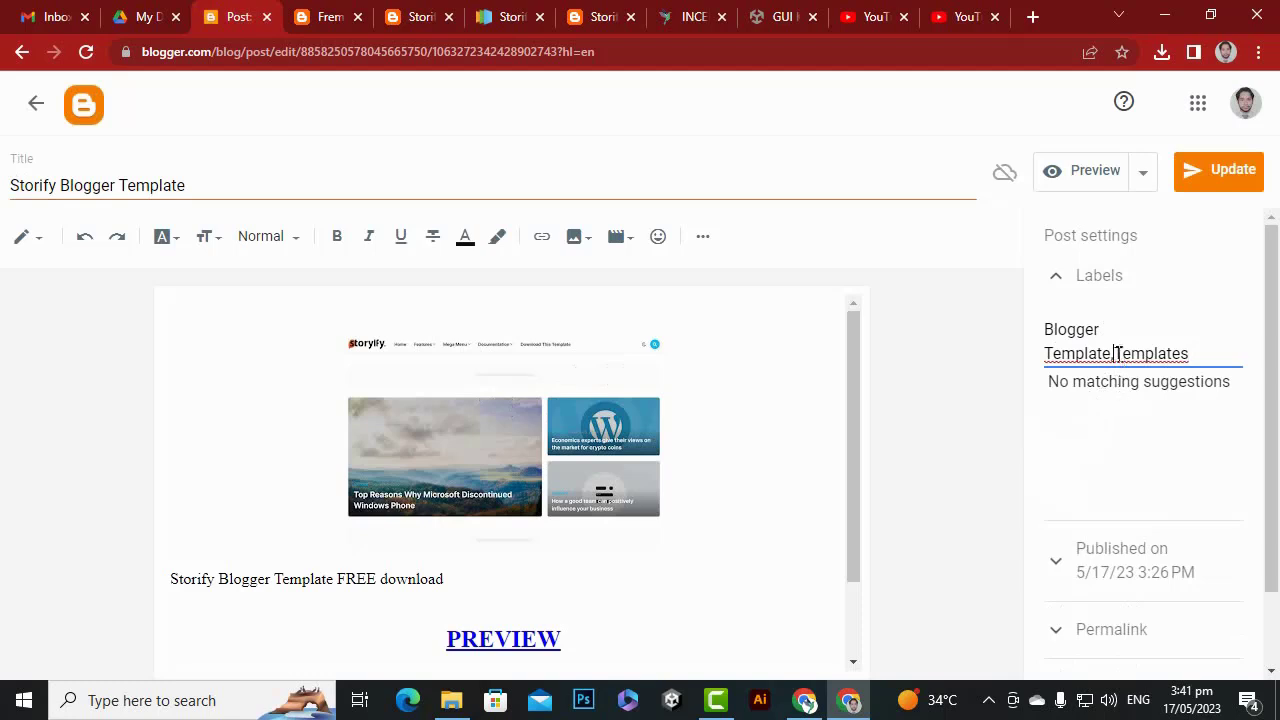
{"action": "type", "text": ","}
{"action": "key", "text": "BackSpace"}
Replace the Templates label with Web Templates, and update the post before going back to the post list.
{"action": "left_click_drag", "start_coordinate": [1203, 354], "coordinate": [1114, 353]}
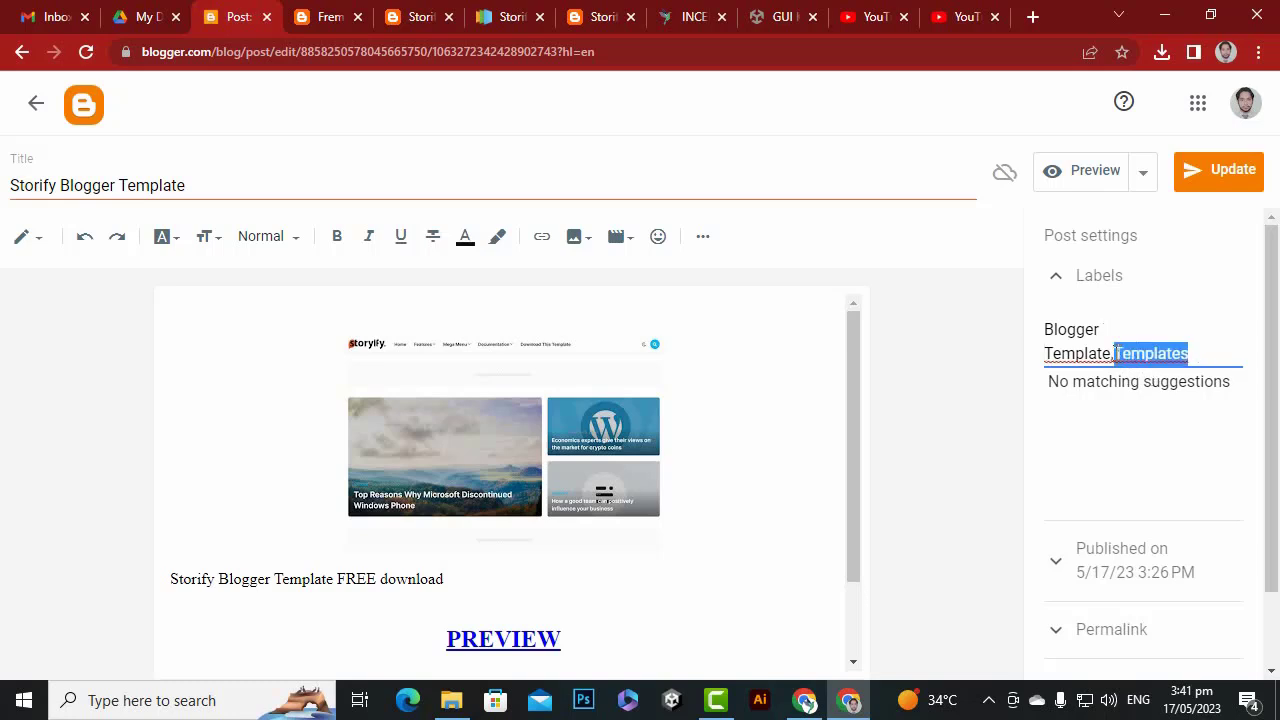
{"action": "type", "text": "W"}
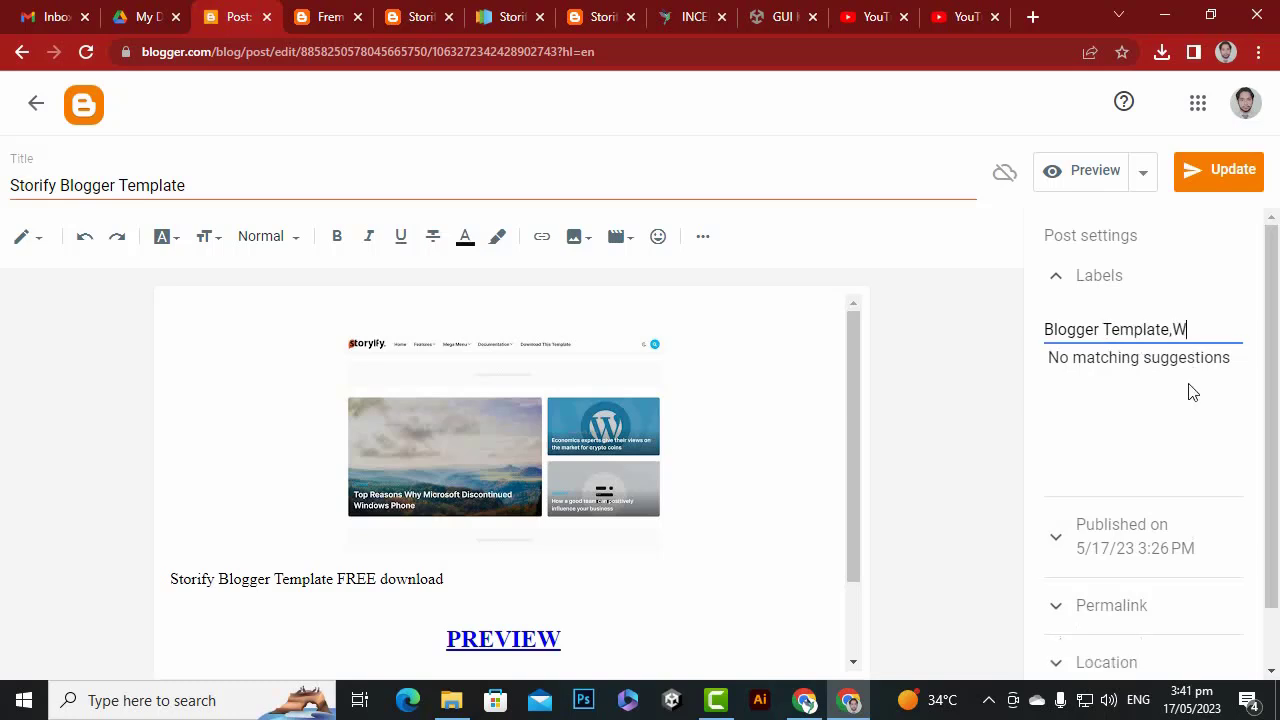
{"action": "type", "text": "eb Template"}
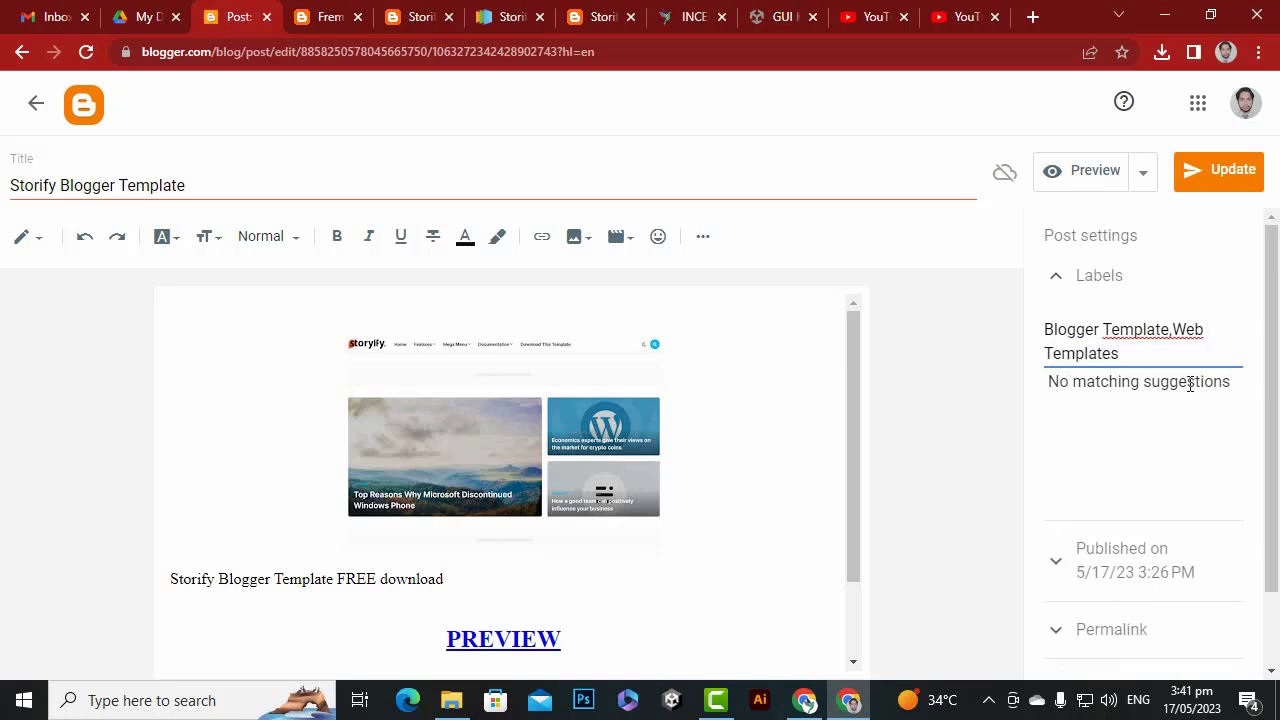
{"action": "type", "text": "s"}
{"action": "left_click", "coordinate": [1222, 188]}
{"action": "left_click", "coordinate": [83, 105]}
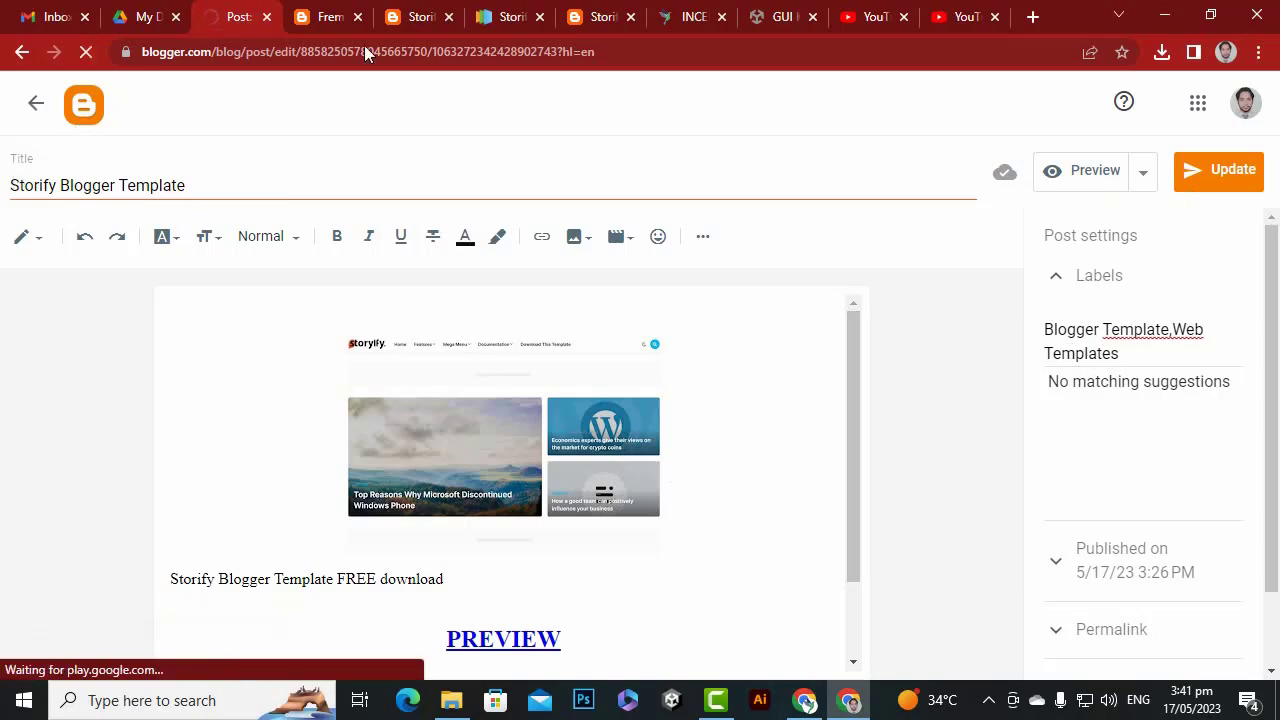
Close the template, asset store, YouTube and other reference pages, leaving the Fremium Hub blog page in view.
{"action": "left_click", "coordinate": [489, 14]}
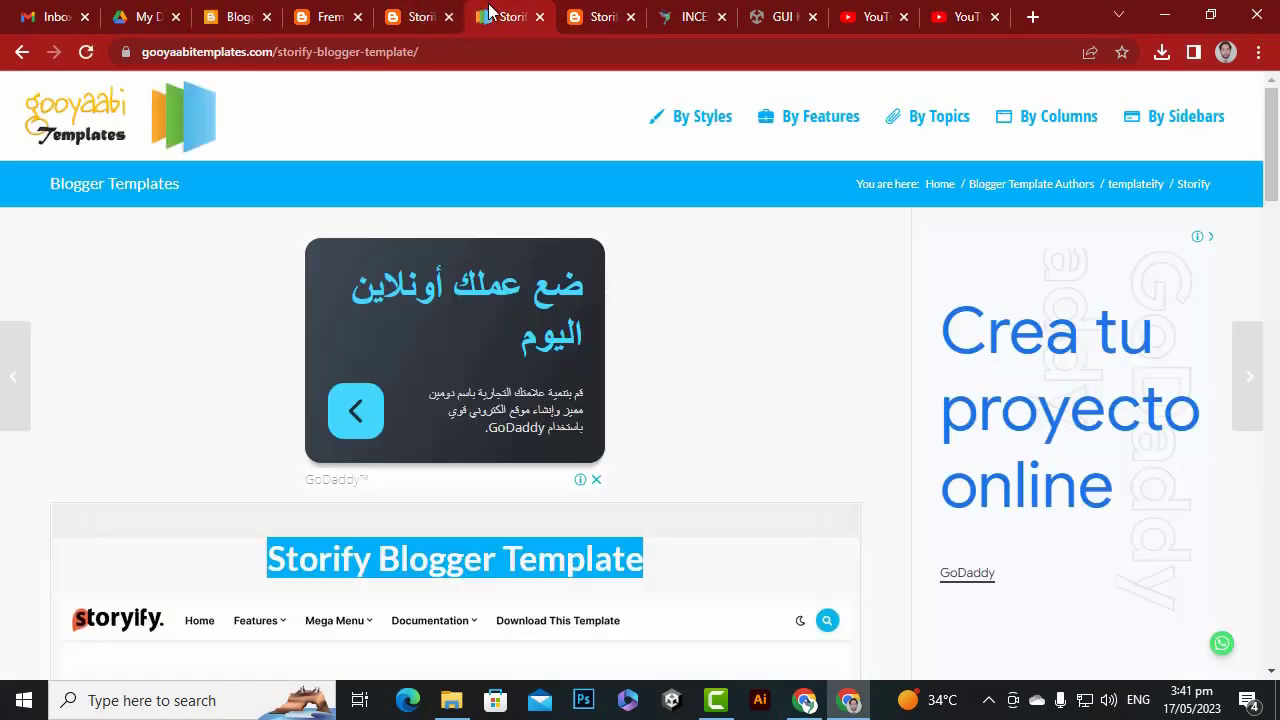
{"action": "left_click", "coordinate": [538, 16]}
{"action": "left_click", "coordinate": [538, 16]}
{"action": "left_click", "coordinate": [538, 16]}
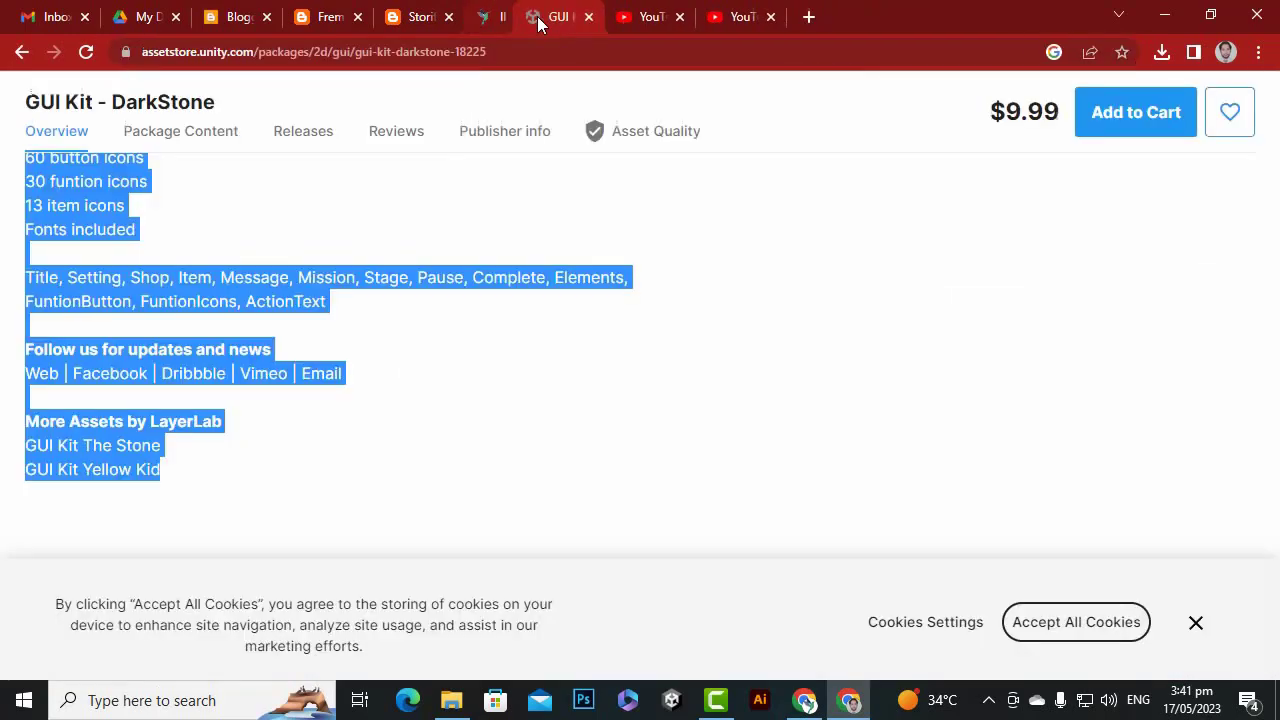
{"action": "left_click", "coordinate": [538, 16]}
{"action": "left_click", "coordinate": [538, 16]}
{"action": "left_click", "coordinate": [538, 16]}
{"action": "mouse_move", "coordinate": [447, 165]}
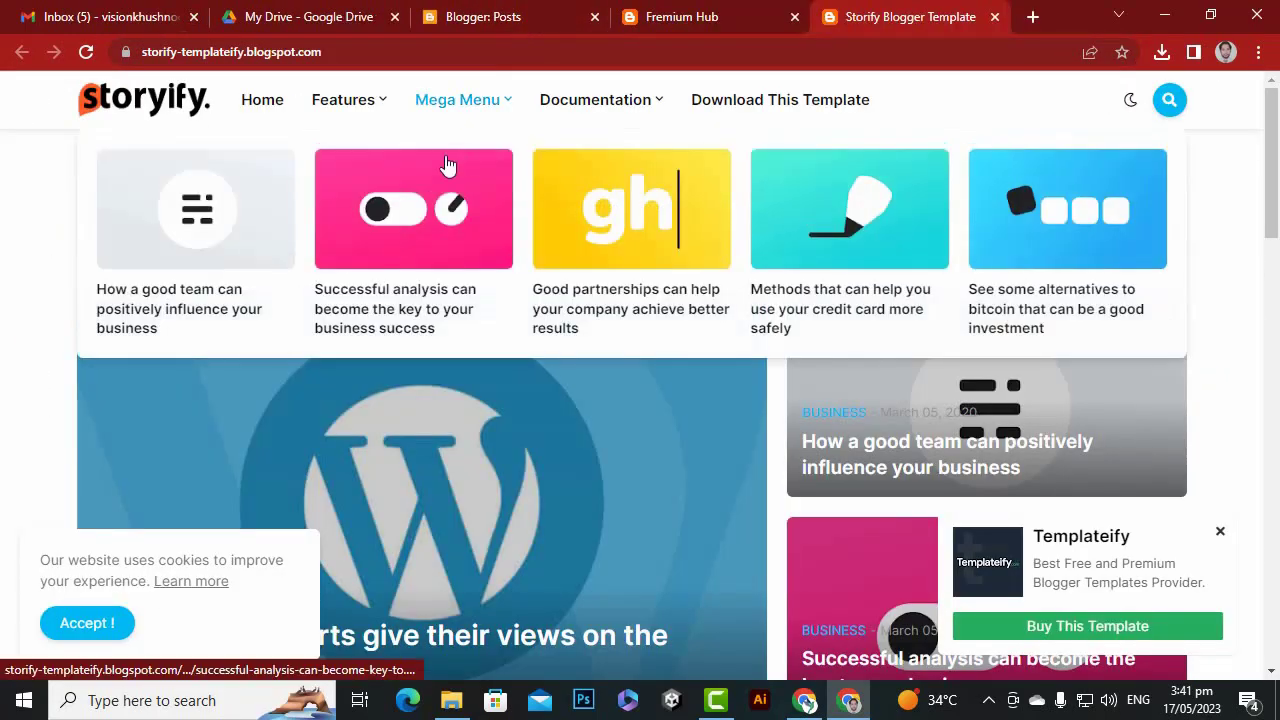
{"action": "left_click", "coordinate": [995, 17]}
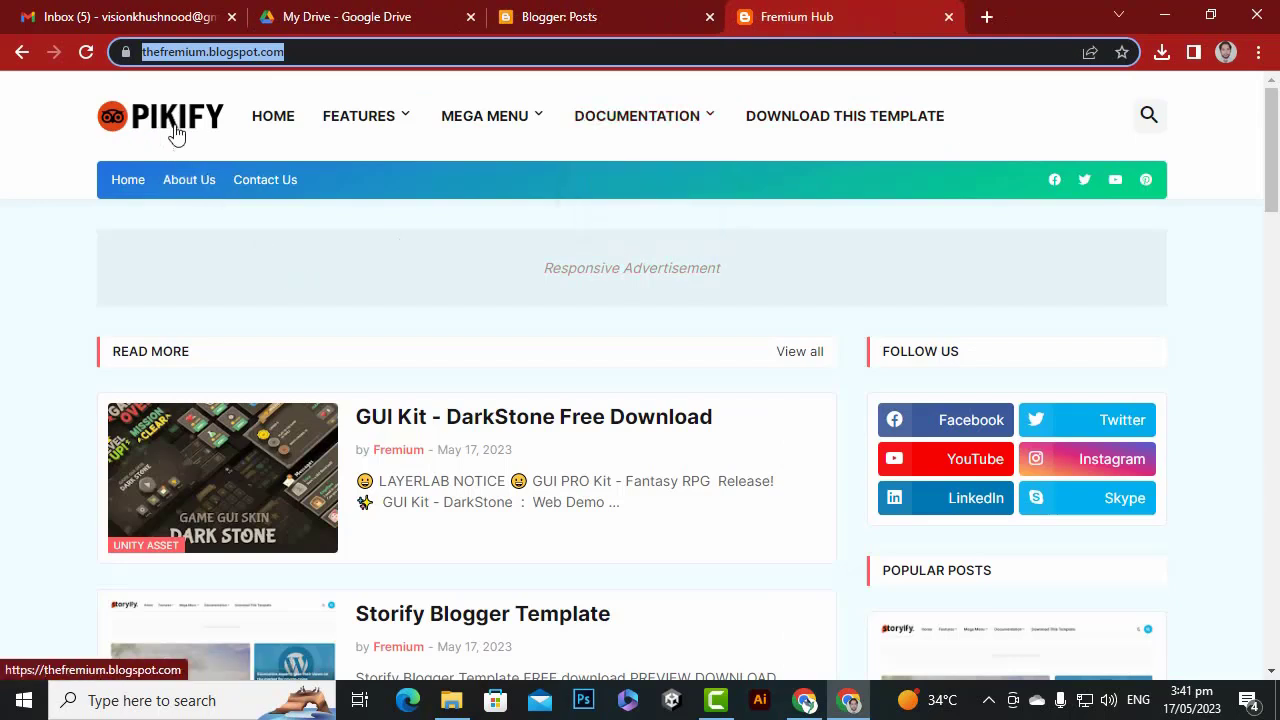
Start Photoshop and return to the Fremium Hub blog page to look over its posts while it loads.
{"action": "left_click", "coordinate": [570, 705]}
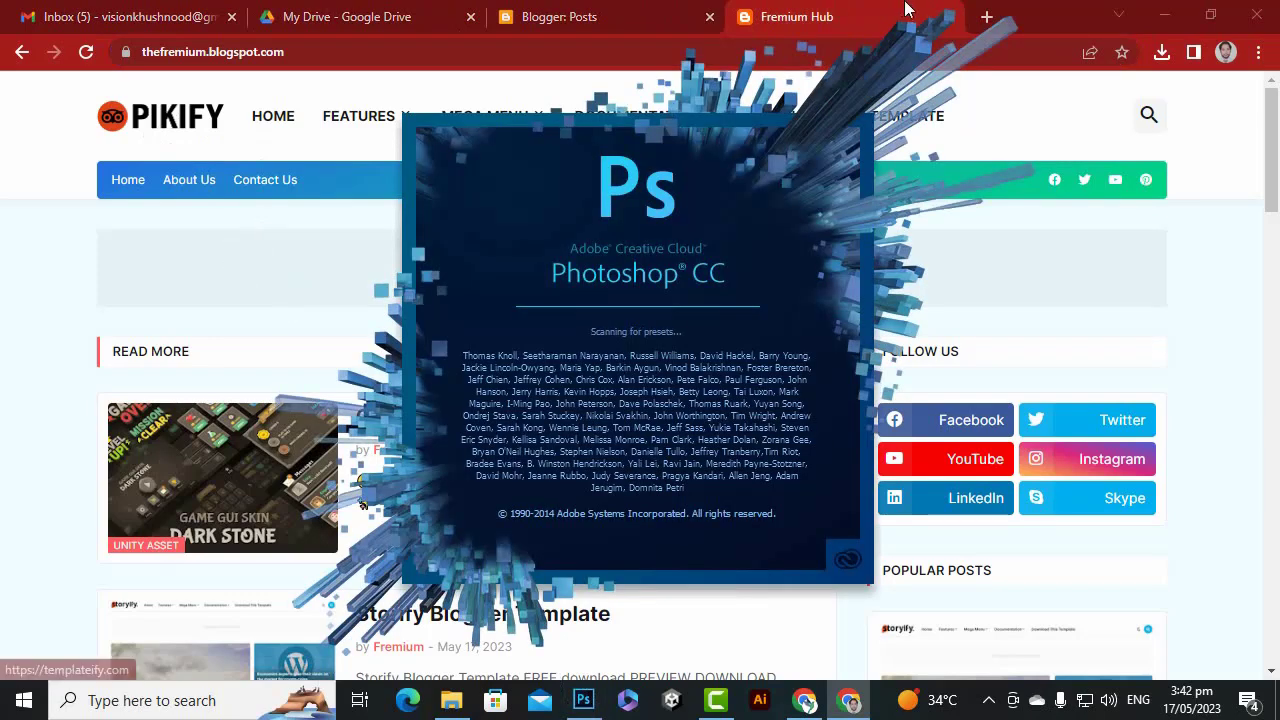
{"action": "left_click", "coordinate": [789, 9]}
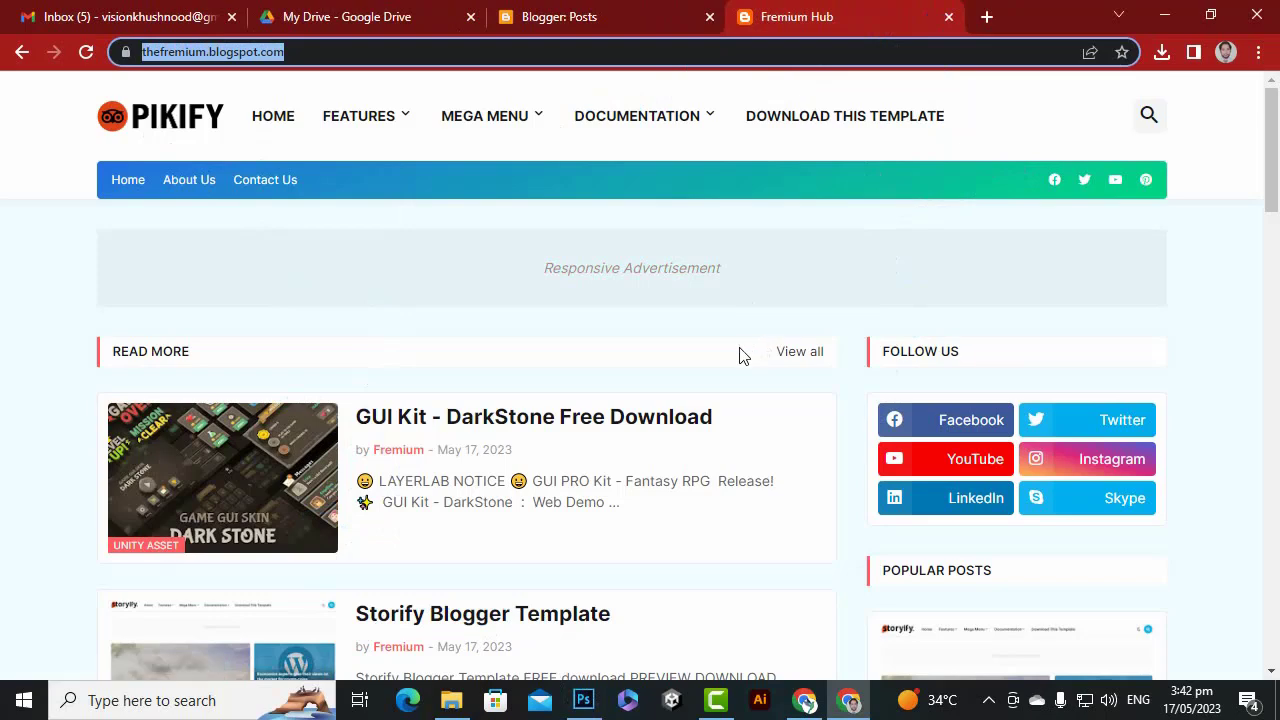
{"action": "scroll", "coordinate": [451, 454], "scroll_direction": "down", "scroll_amount": 2}
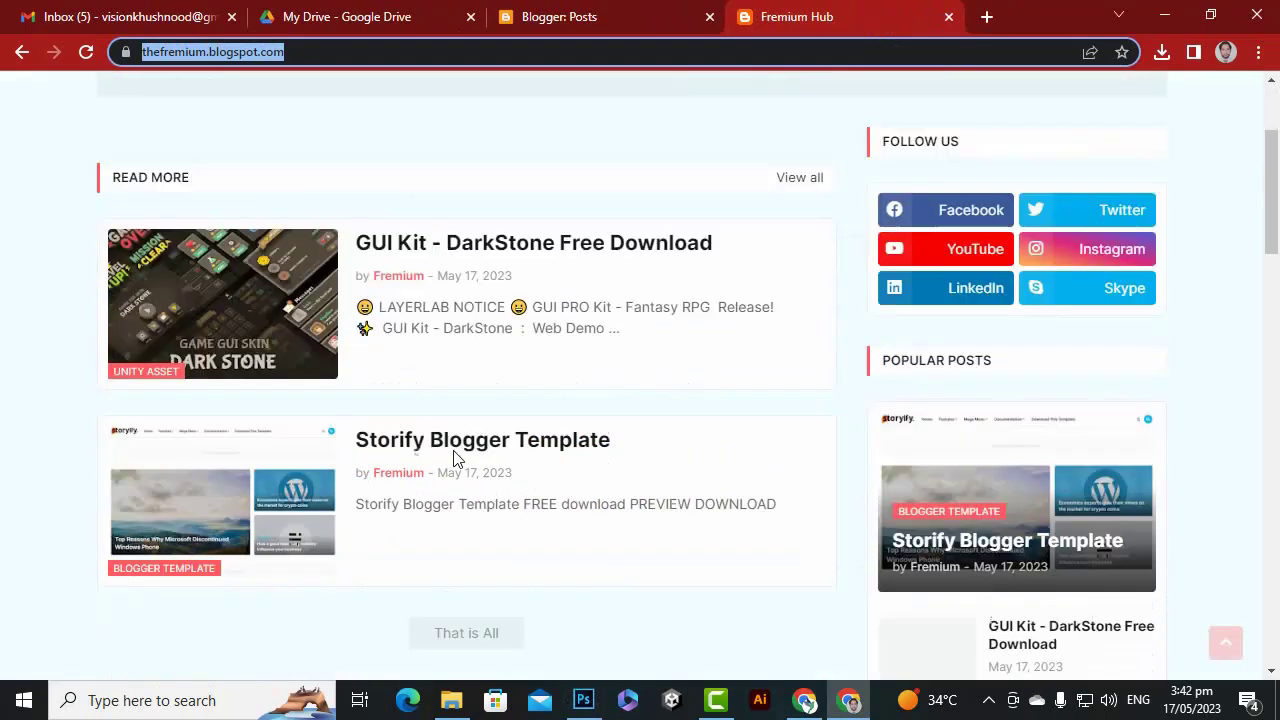
Find the blogyfremium folder on the Desktop in File Explorer and open it.
{"action": "left_click", "coordinate": [451, 700]}
{"action": "left_click", "coordinate": [84, 259]}
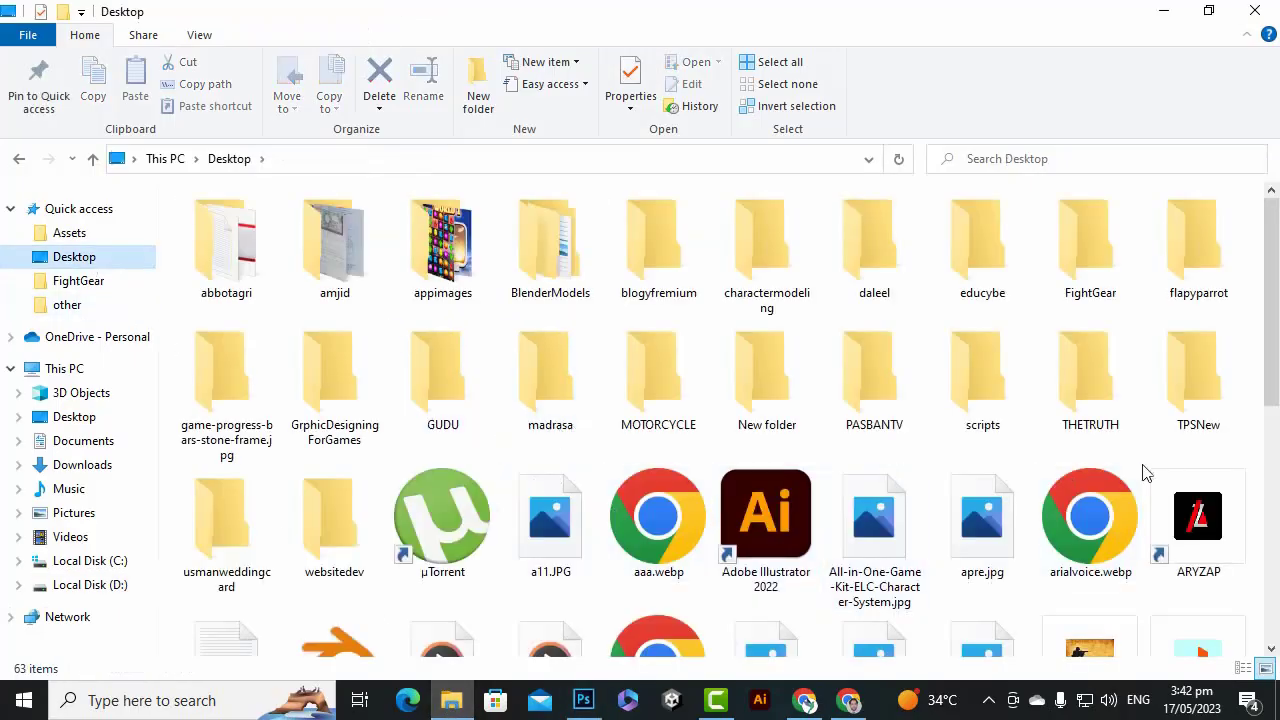
{"action": "left_click", "coordinate": [329, 528]}
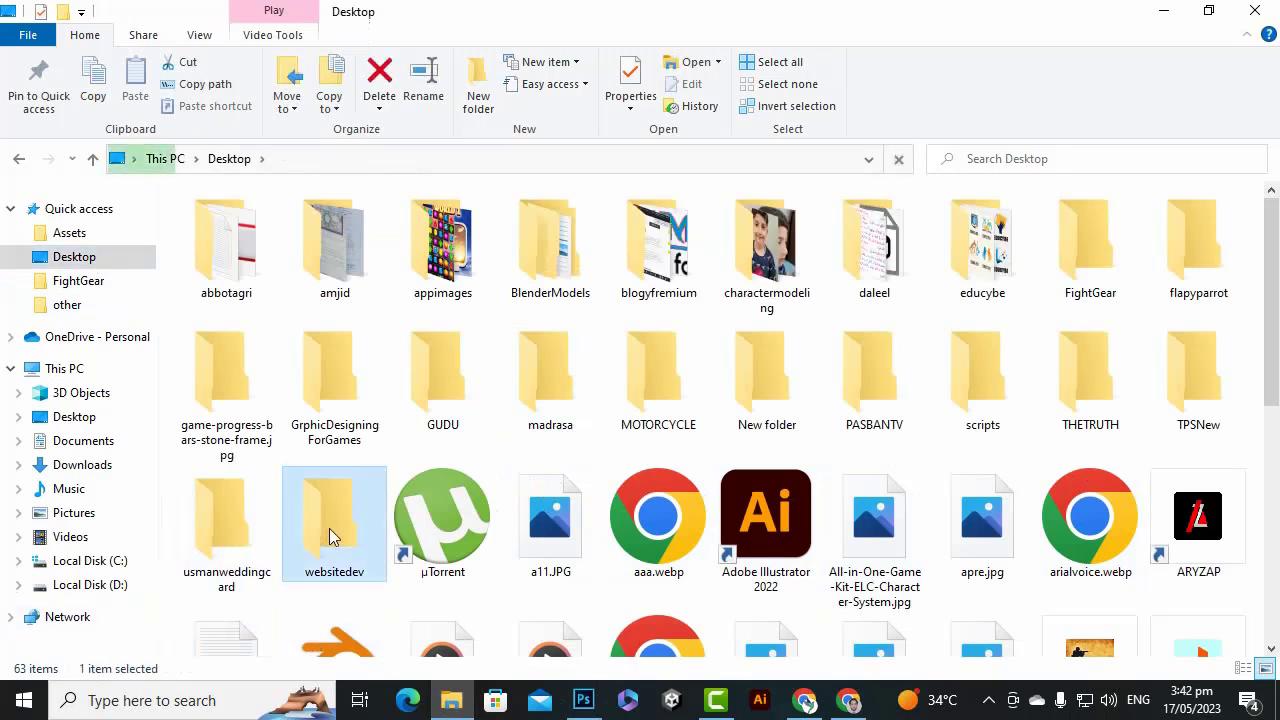
{"action": "left_click", "coordinate": [360, 395]}
{"action": "left_click", "coordinate": [639, 378]}
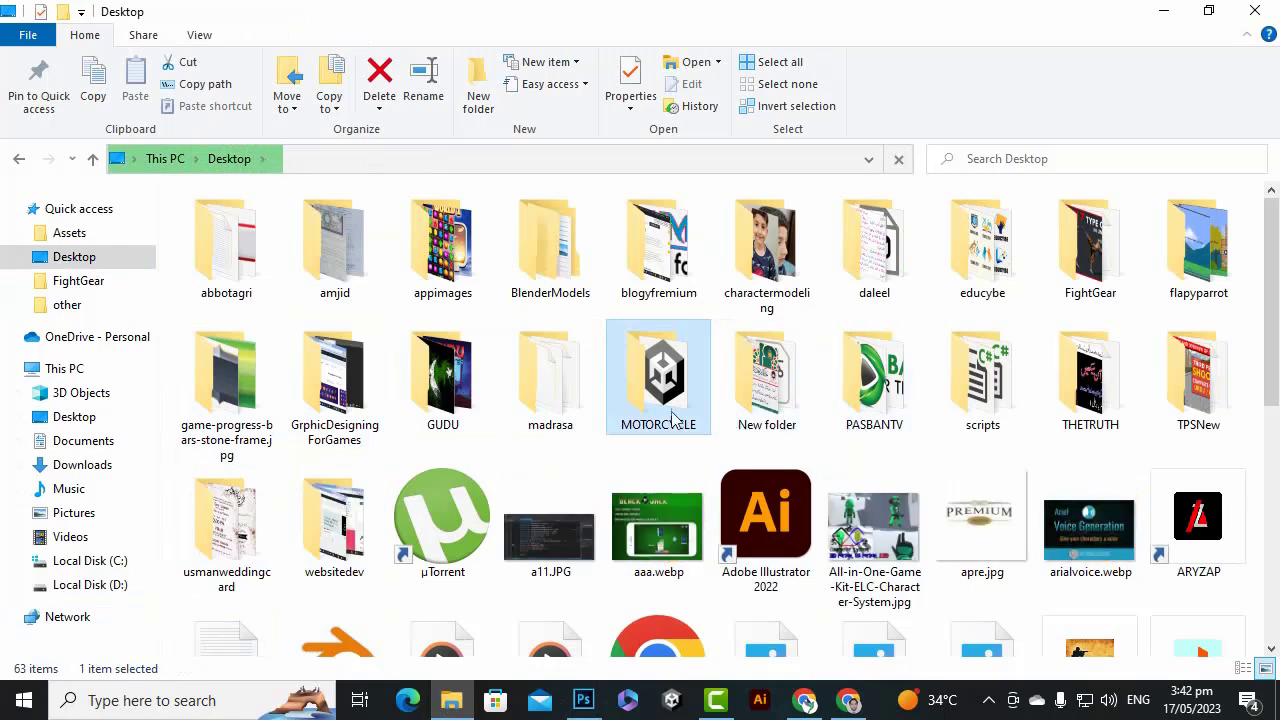
{"action": "left_click", "coordinate": [334, 520]}
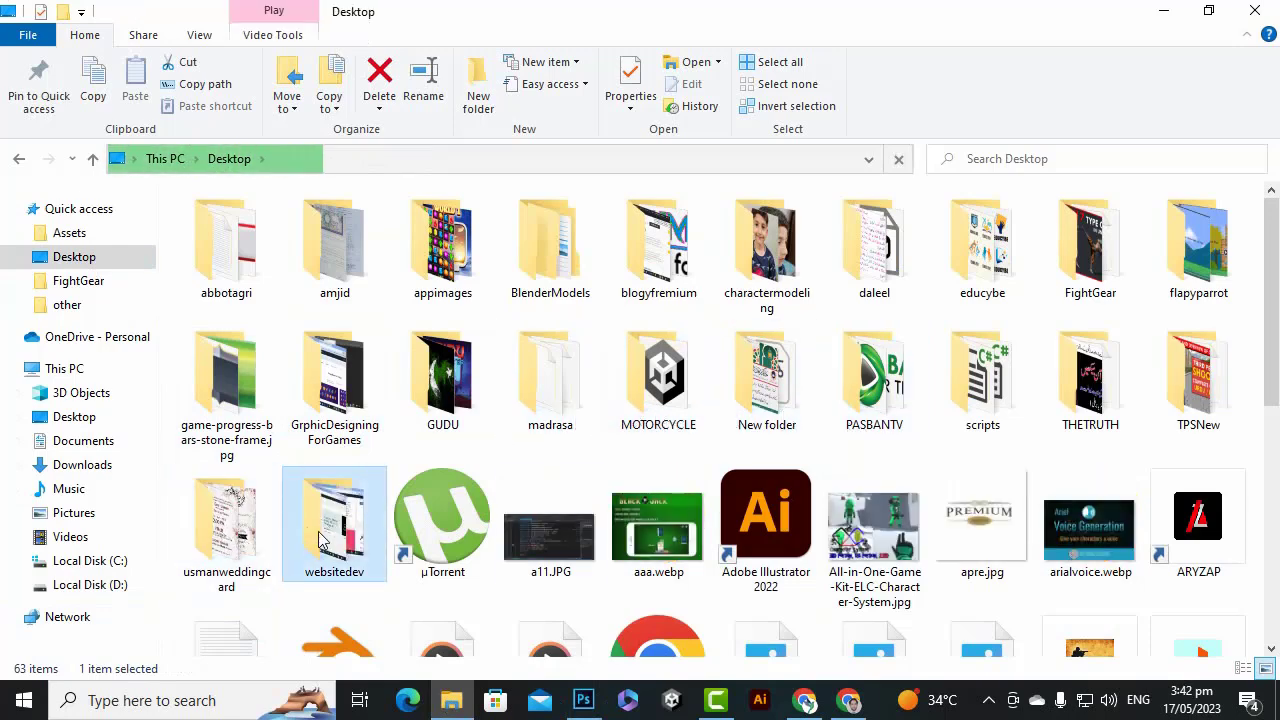
{"action": "left_click", "coordinate": [1213, 297]}
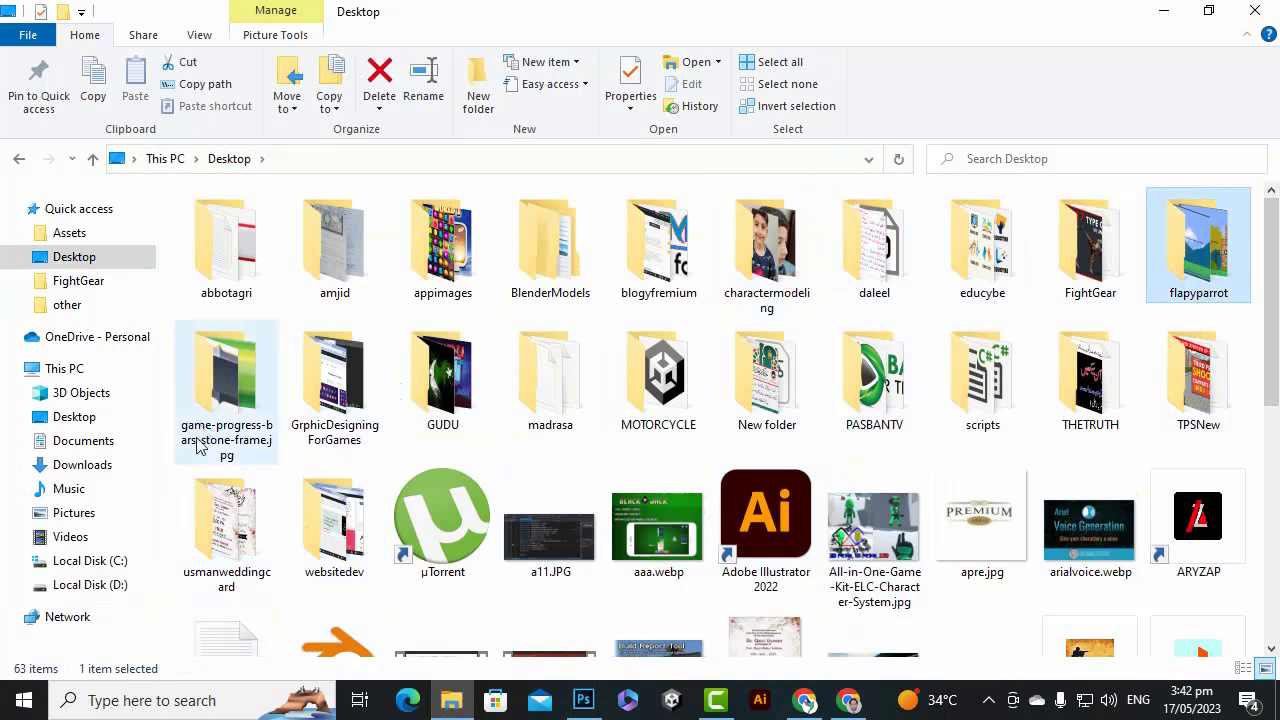
{"action": "left_click", "coordinate": [222, 414]}
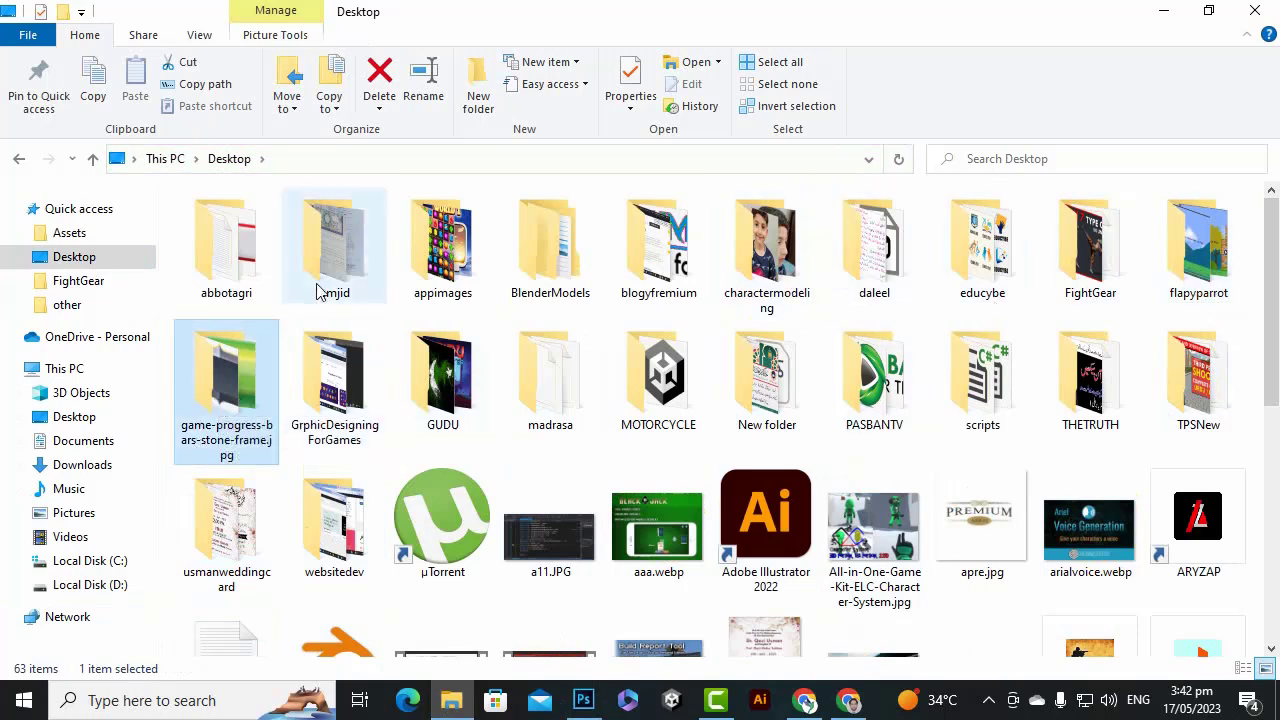
{"action": "left_click", "coordinate": [266, 275]}
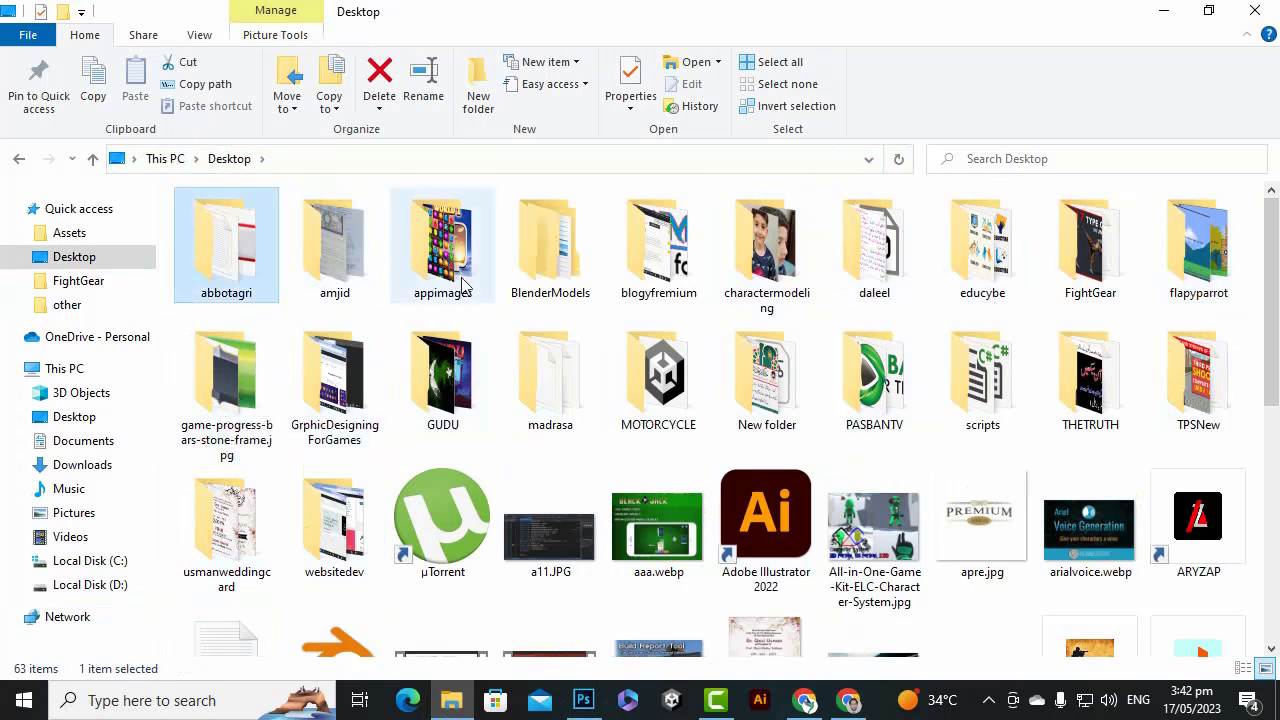
{"action": "double_click", "coordinate": [686, 270]}
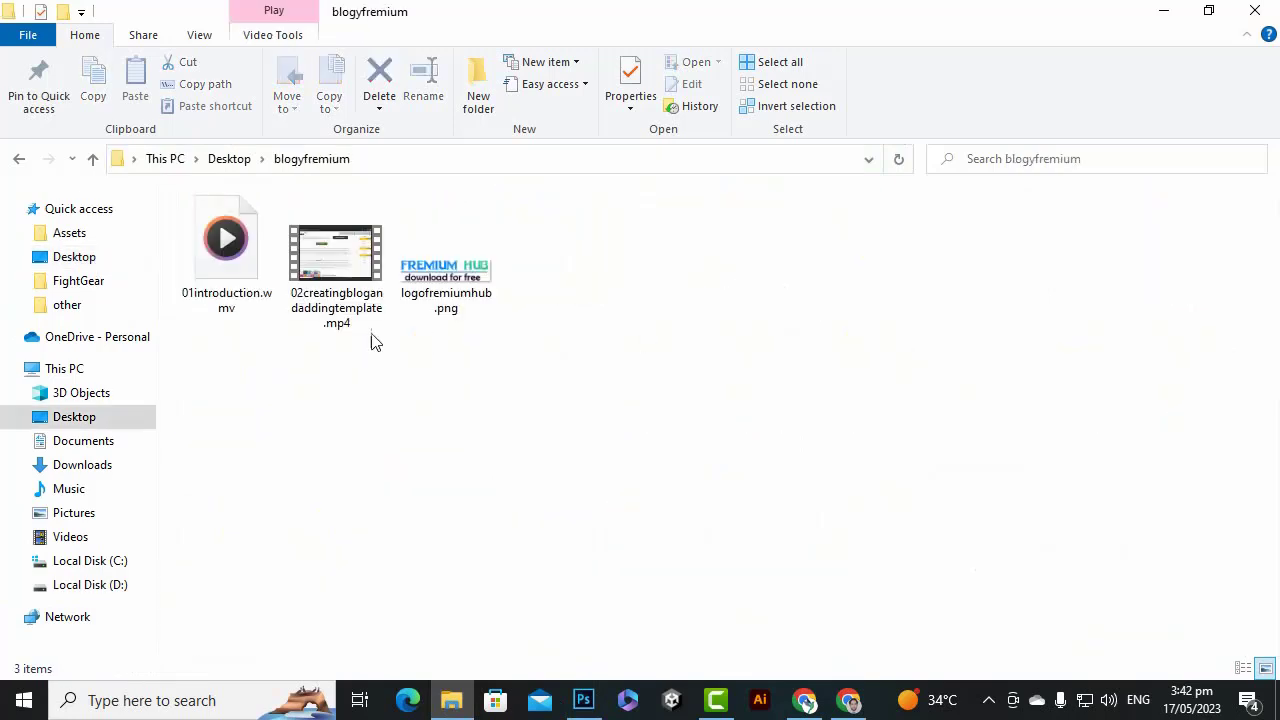
Preview the logofremiumhub.png image at full size and close the viewer.
{"action": "left_click", "coordinate": [449, 314]}
{"action": "double_click", "coordinate": [466, 296]}
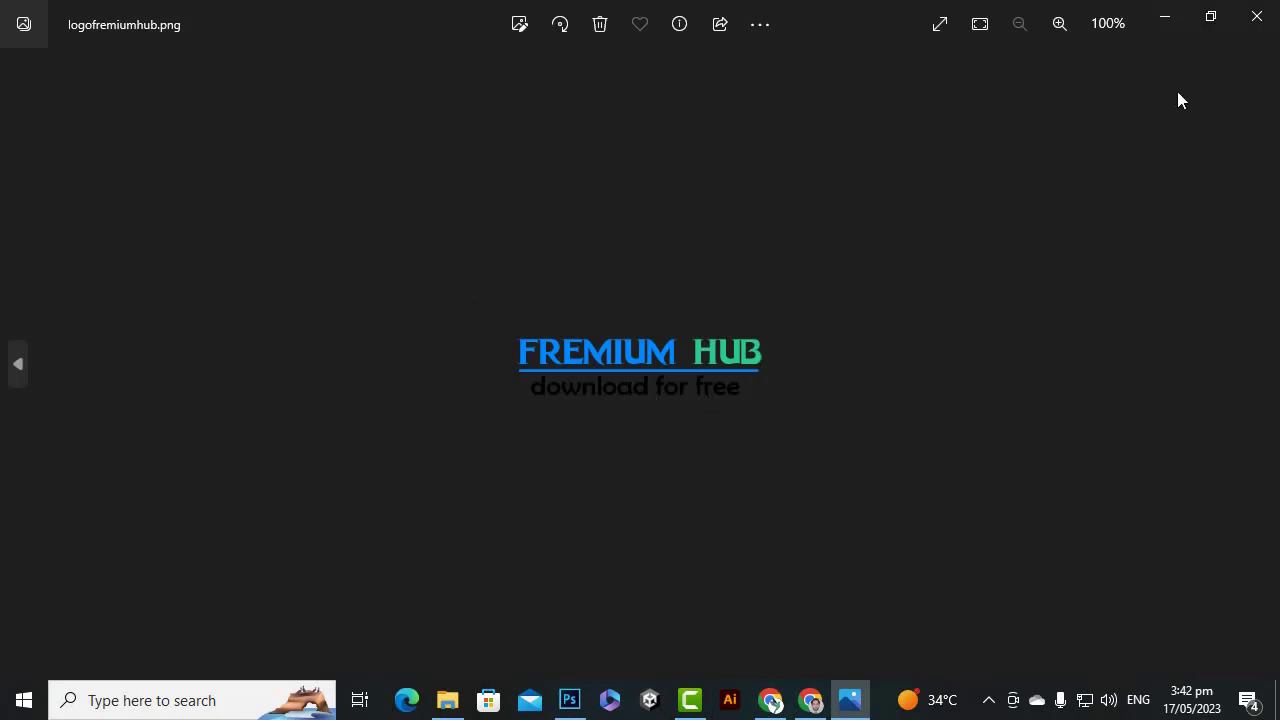
{"action": "left_click", "coordinate": [1256, 18]}
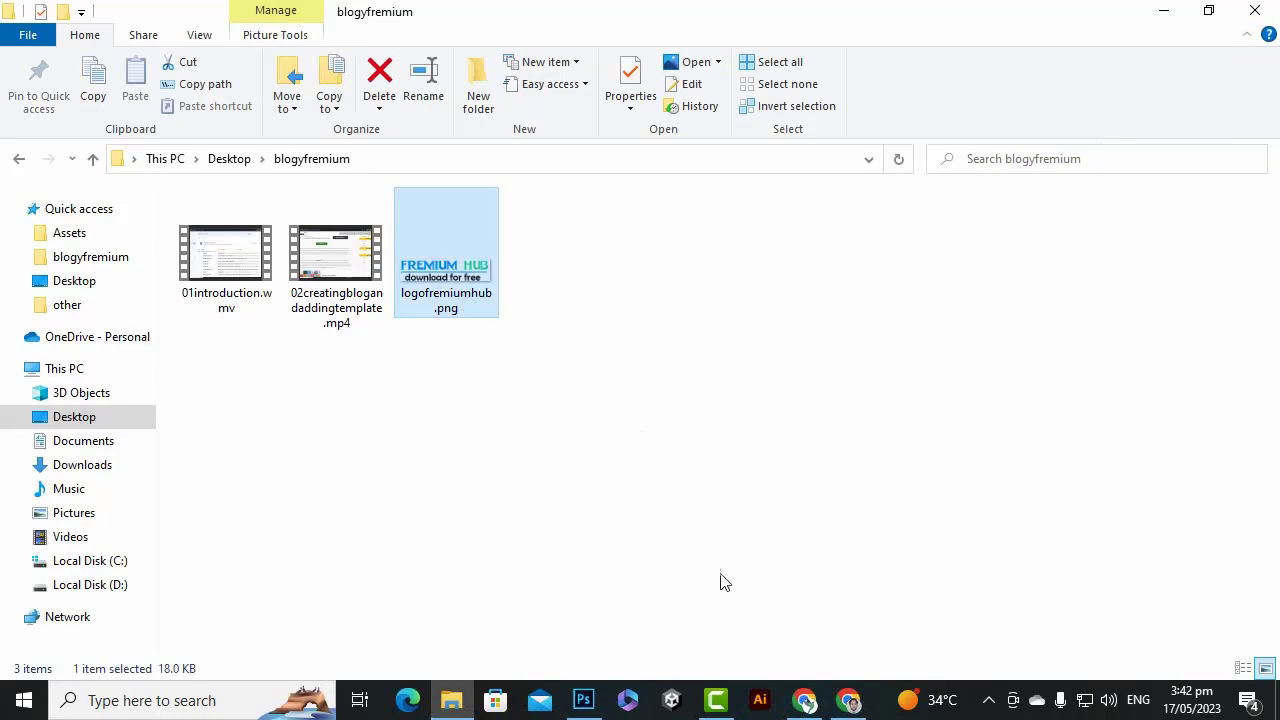
{"action": "double_click", "coordinate": [486, 296]}
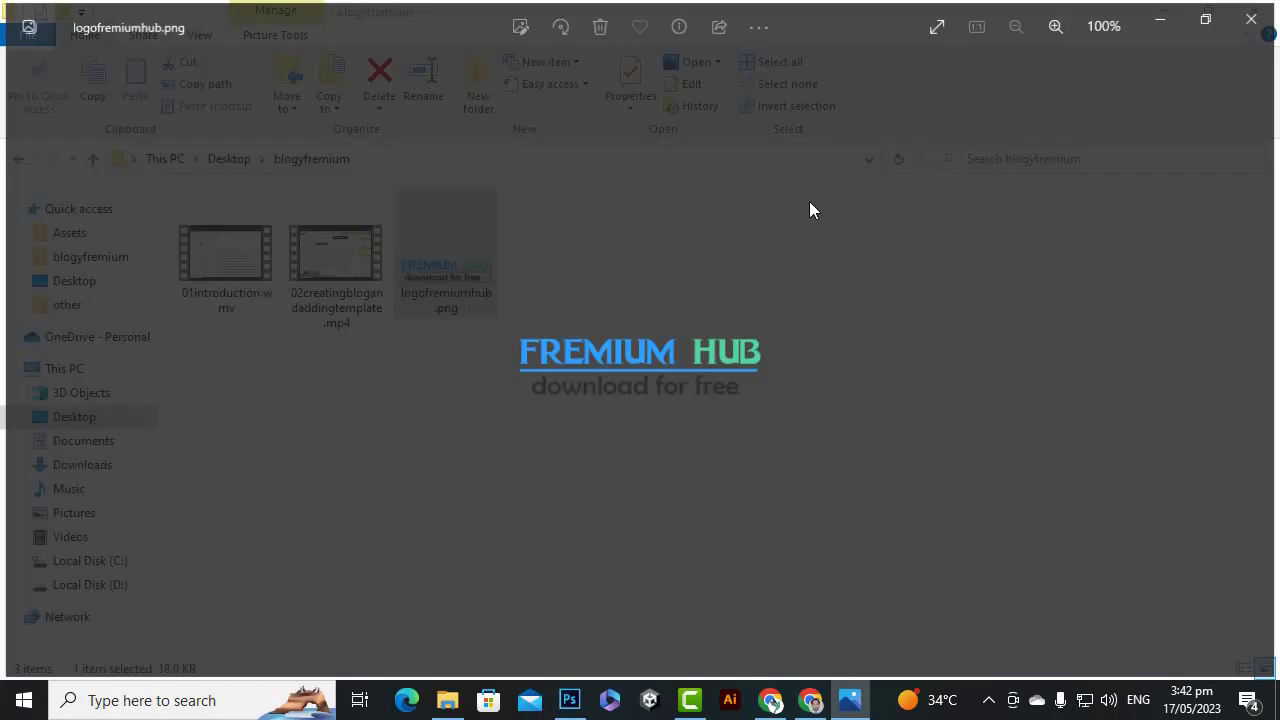
{"action": "left_click", "coordinate": [1256, 18]}
Switch to Chrome and save the blog header's Pikify logo image to the Desktop as Pikify_logo.png.
{"action": "left_click", "coordinate": [847, 700]}
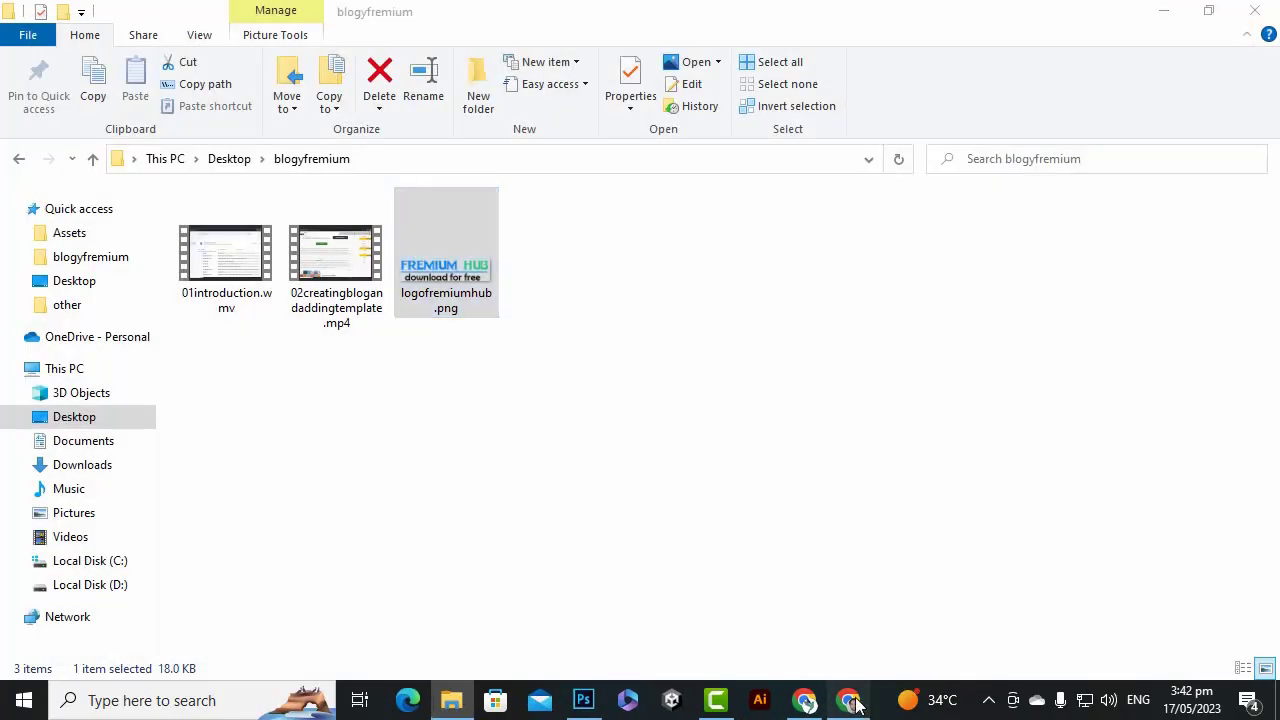
{"action": "scroll", "coordinate": [443, 363], "scroll_direction": "up", "scroll_amount": 1}
{"action": "scroll", "coordinate": [380, 357], "scroll_direction": "up", "scroll_amount": 3}
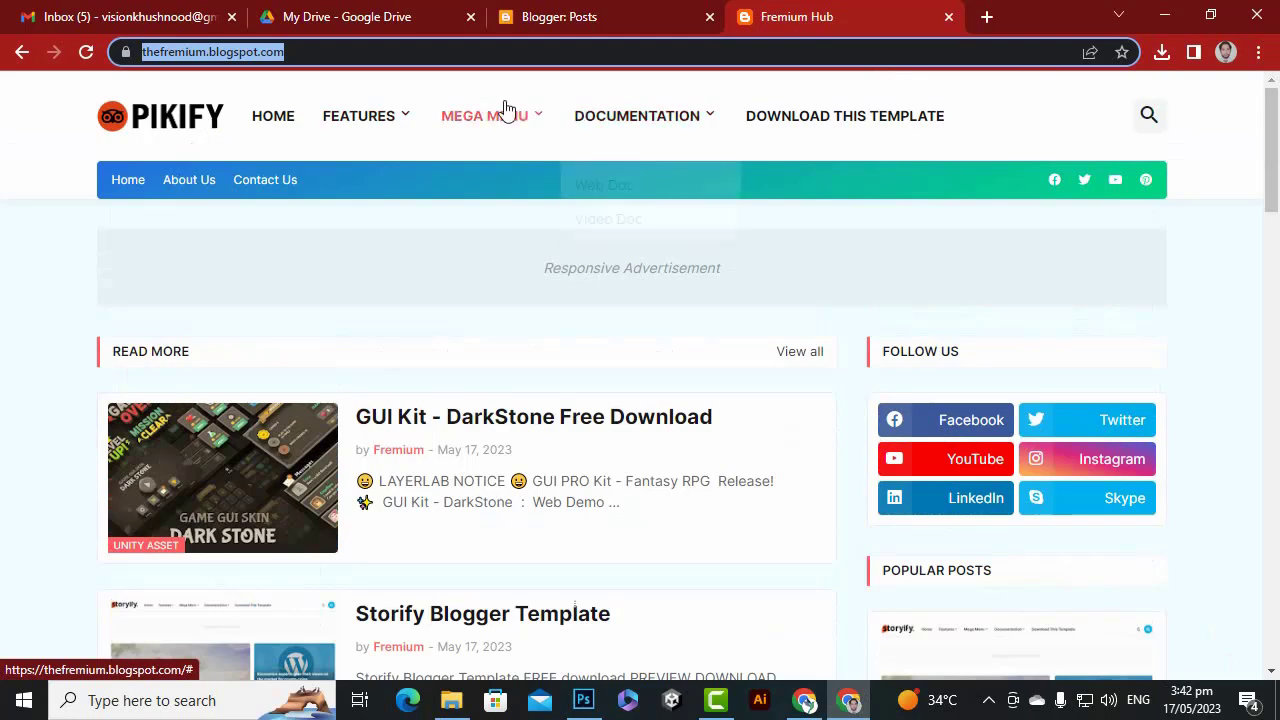
{"action": "right_click", "coordinate": [195, 133]}
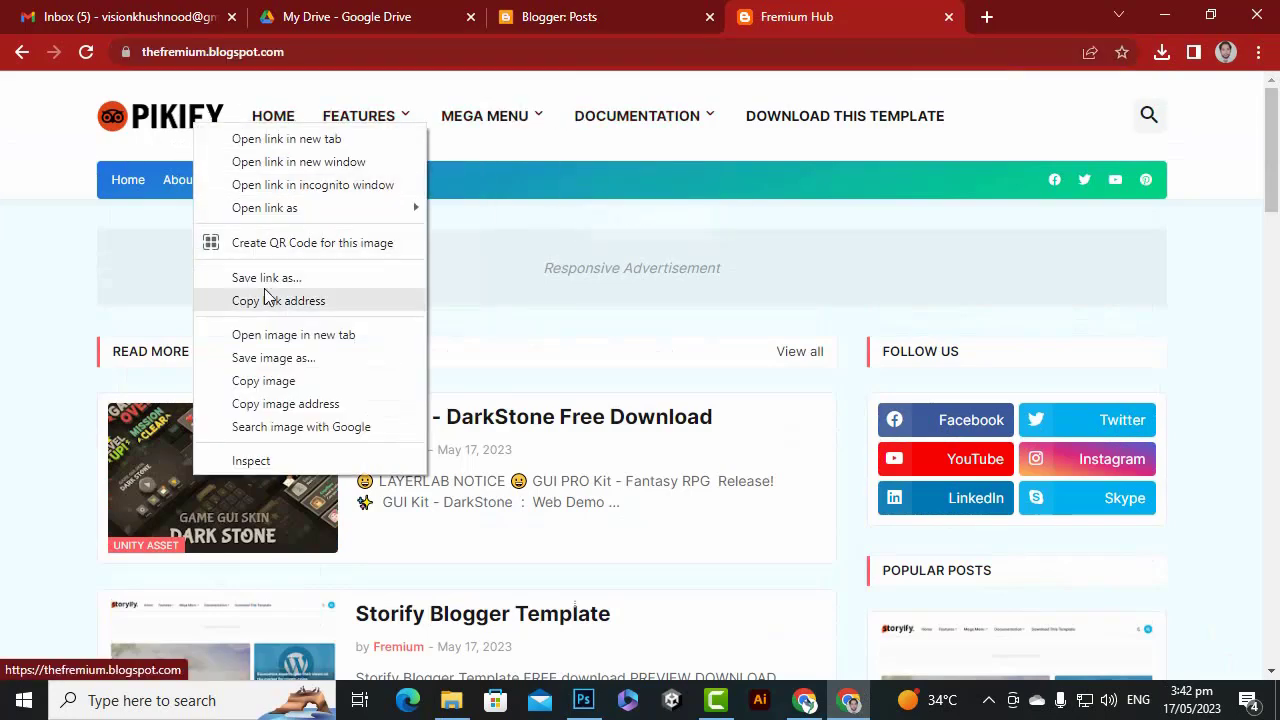
{"action": "left_click", "coordinate": [301, 363]}
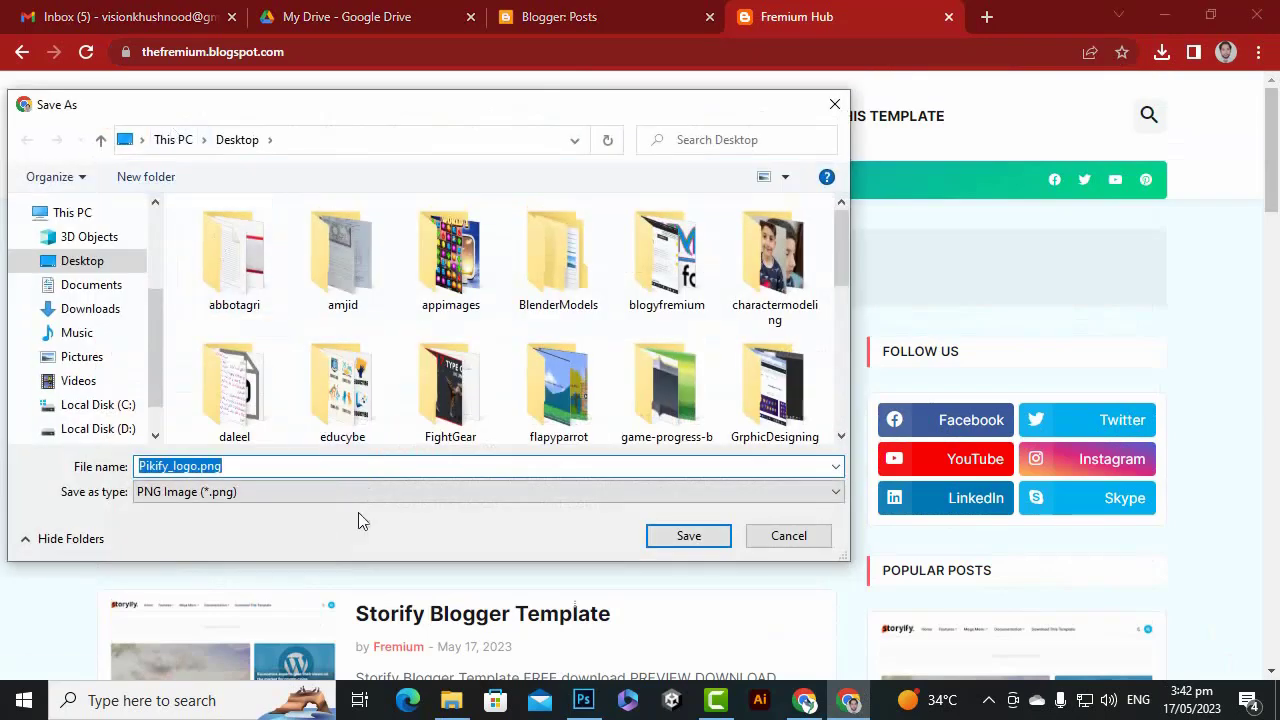
{"action": "left_click", "coordinate": [667, 538]}
Show the downloaded Pikify_logo.png in its folder and open it in Photoshop.
{"action": "mouse_move", "coordinate": [1057, 109]}
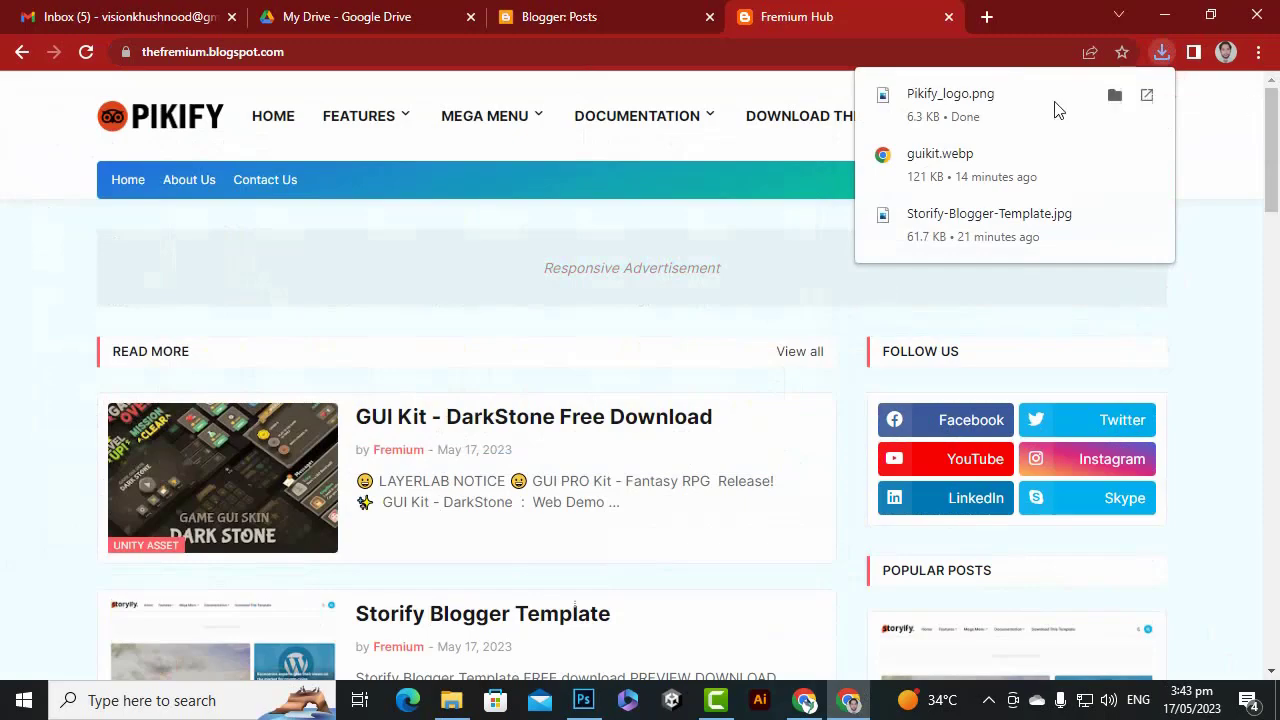
{"action": "left_click", "coordinate": [1113, 95]}
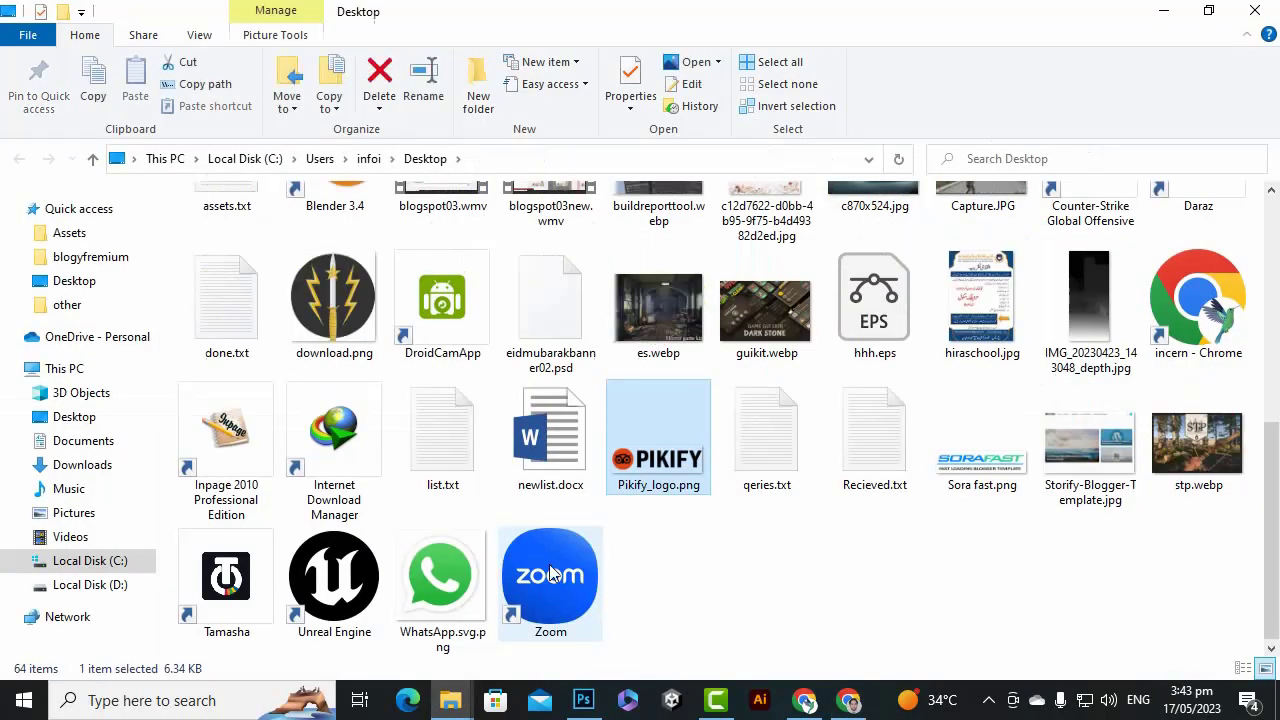
{"action": "left_click_drag", "start_coordinate": [667, 452], "coordinate": [397, 467]}
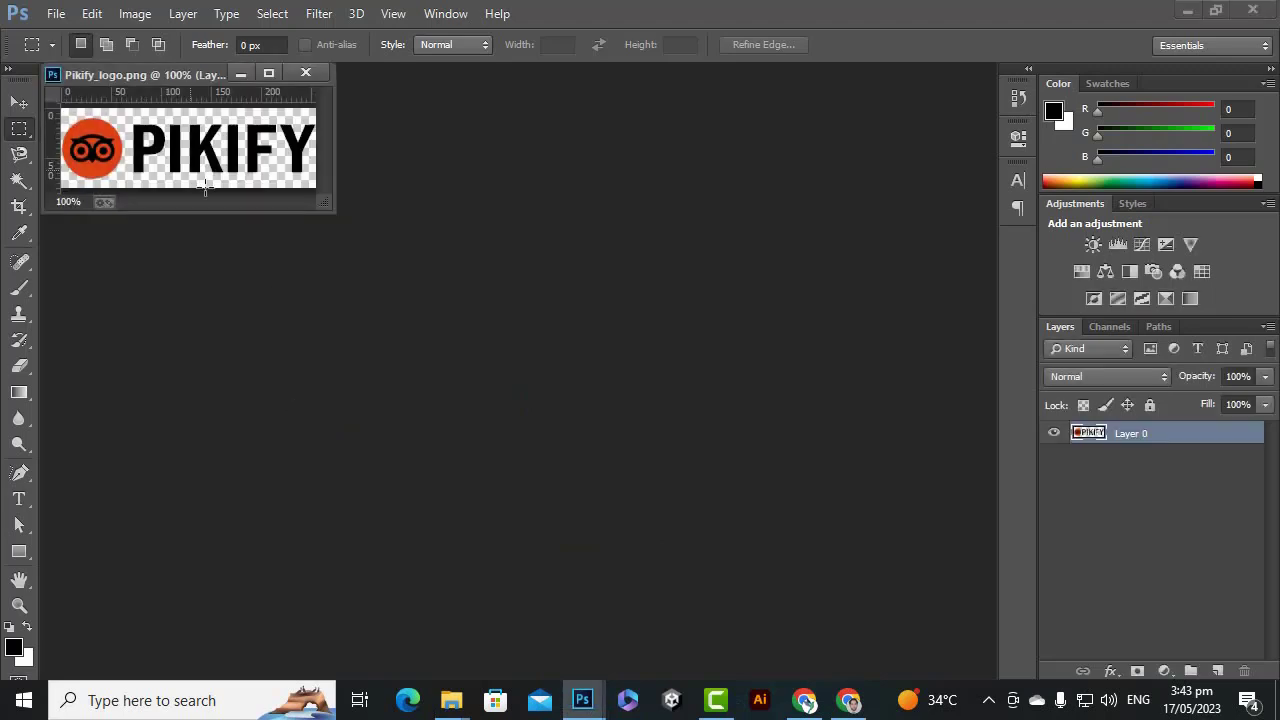
Place logofremiumhub.png from the blogyfremium folder into the Pikify logo document and delete the original Layer 0.
{"action": "mouse_move", "coordinate": [458, 704]}
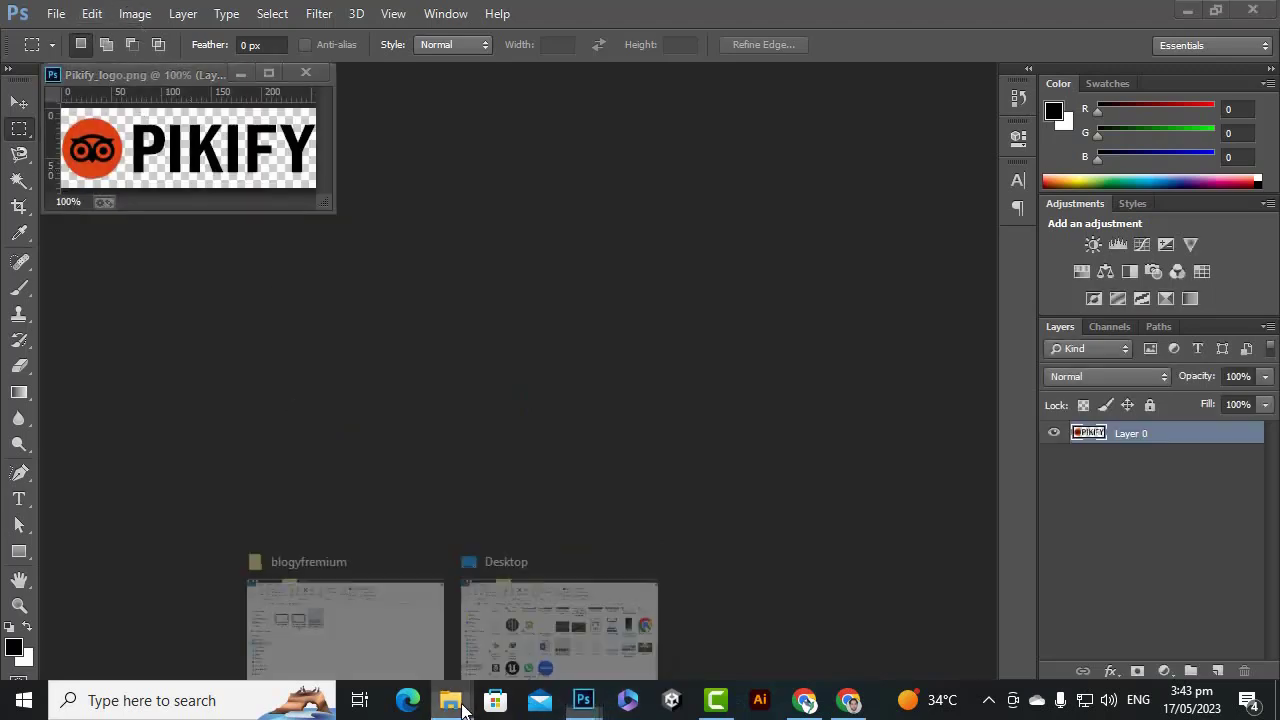
{"action": "left_click", "coordinate": [365, 636]}
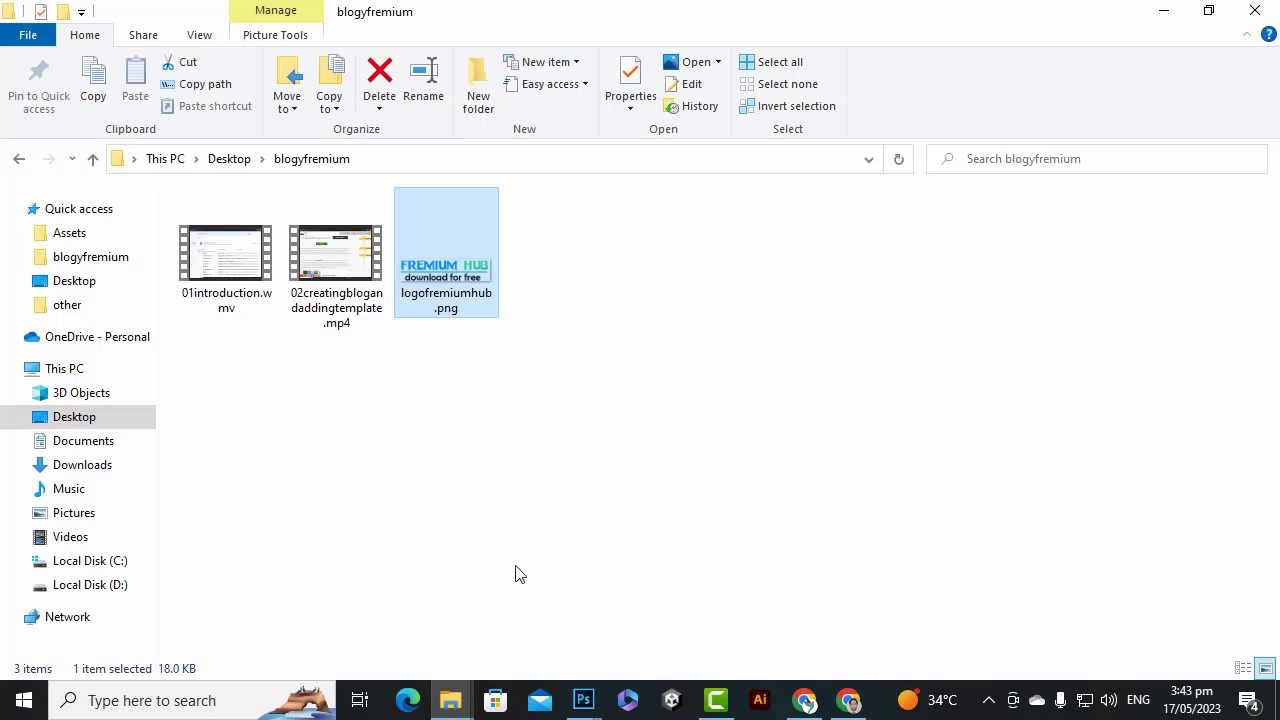
{"action": "left_click_drag", "start_coordinate": [432, 316], "coordinate": [688, 514]}
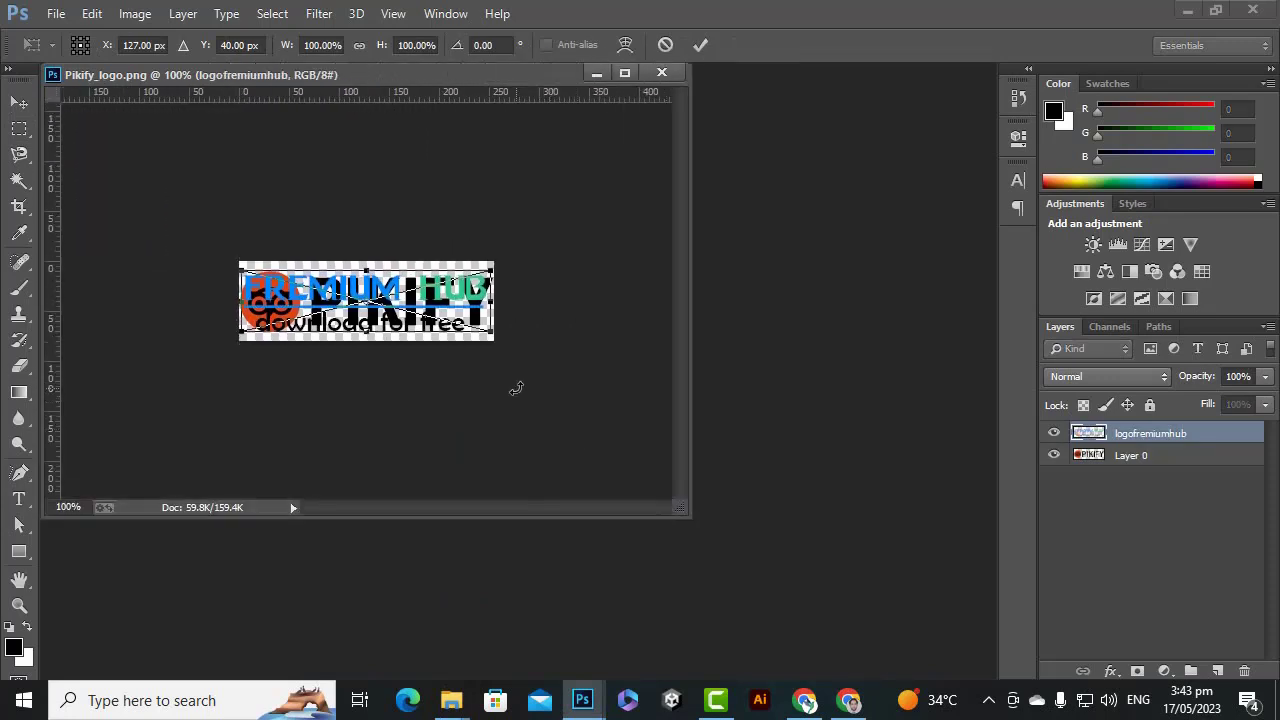
{"action": "key", "text": "Return"}
{"action": "left_click", "coordinate": [1118, 458]}
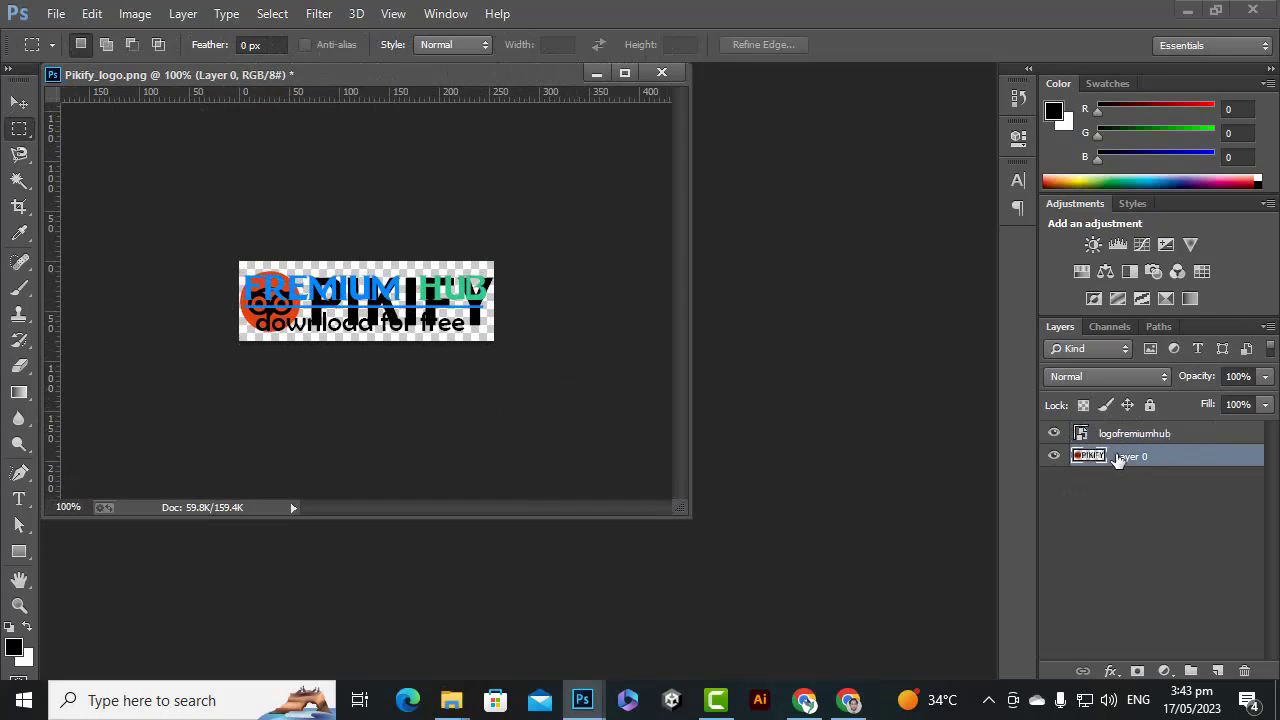
{"action": "key", "text": "Delete"}
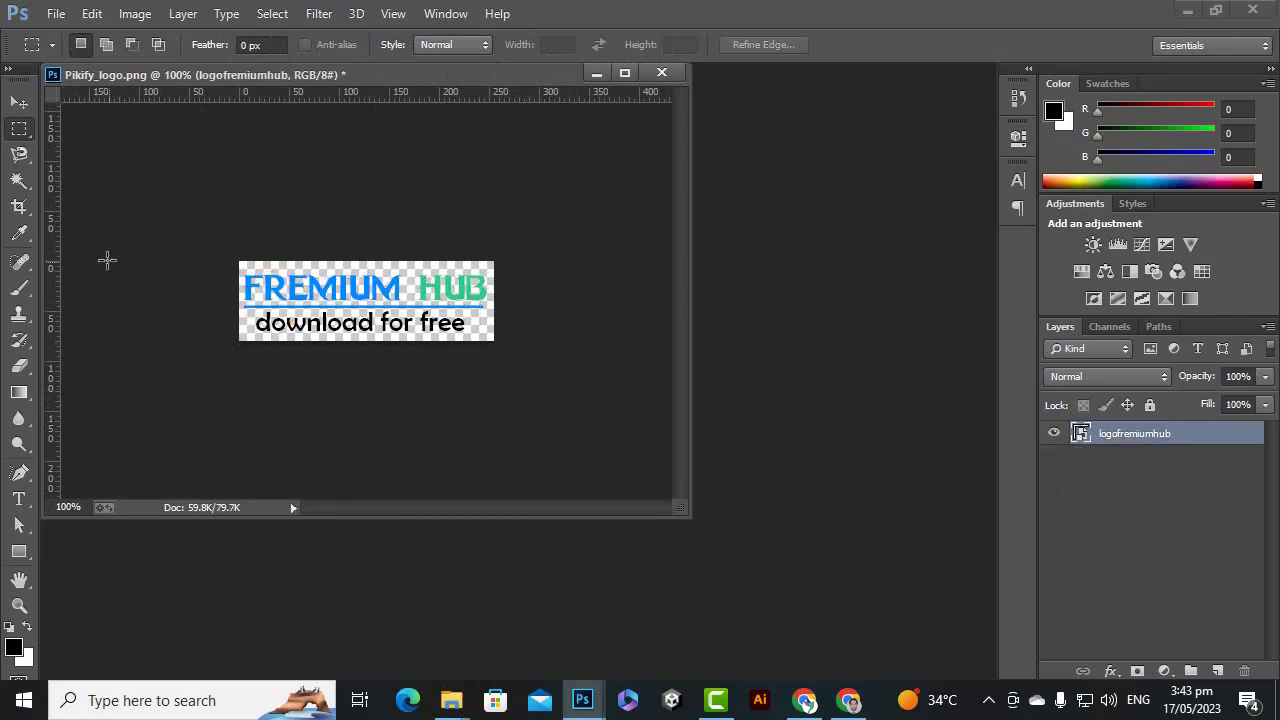
{"action": "left_click", "coordinate": [55, 13]}
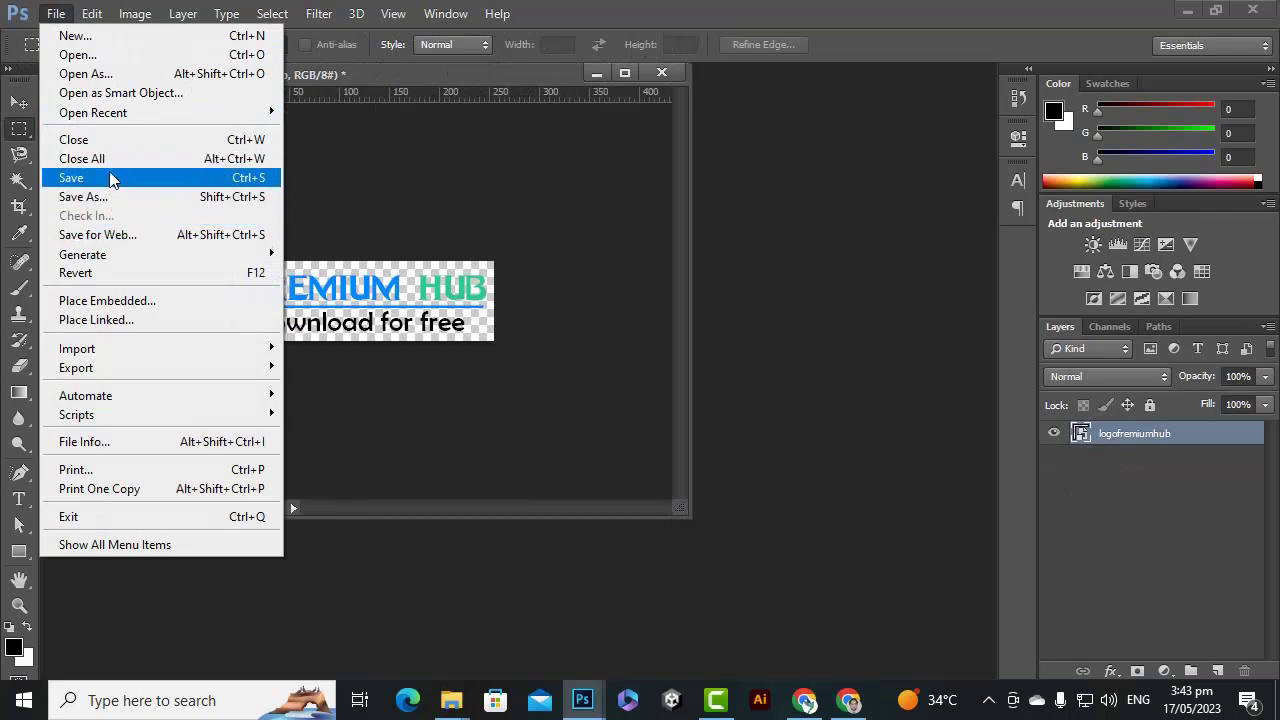
{"action": "left_click", "coordinate": [109, 160]}
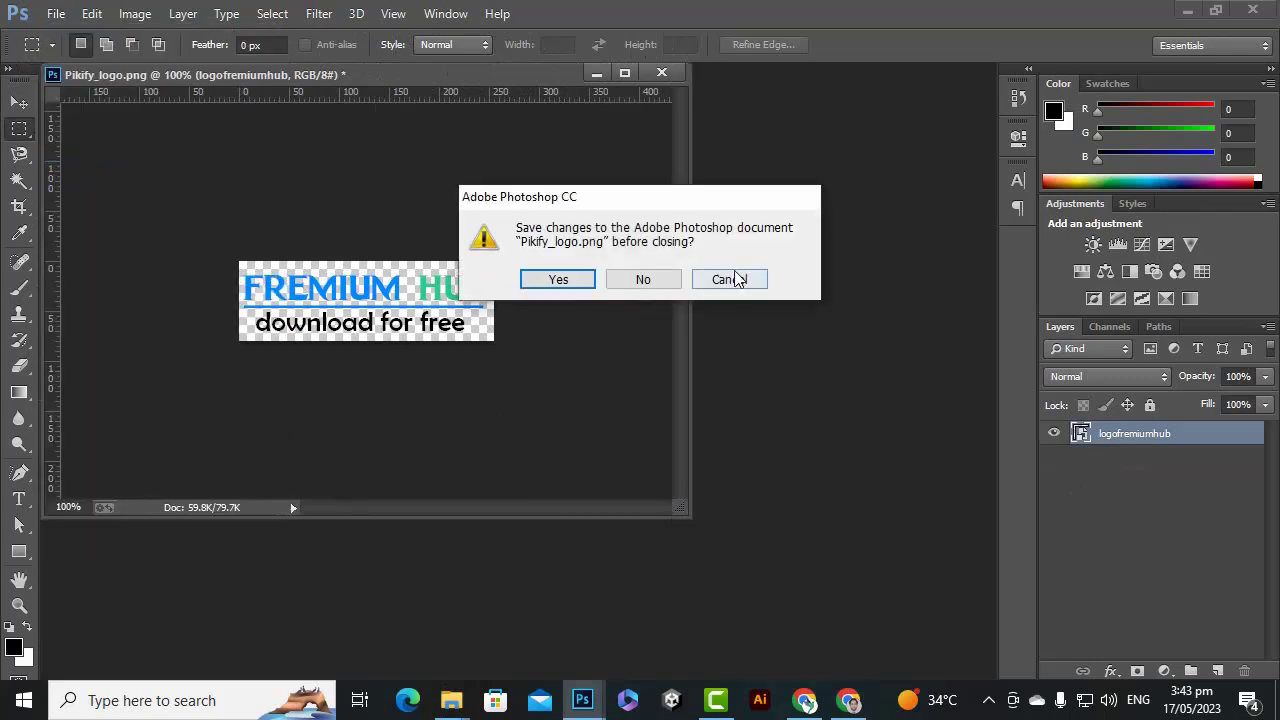
{"action": "left_click", "coordinate": [730, 280]}
Save the logo to the Desktop as a PNG named newfre with the default PNG options, and return to the blog in Chrome.
{"action": "left_click", "coordinate": [64, 20]}
{"action": "left_click", "coordinate": [105, 197]}
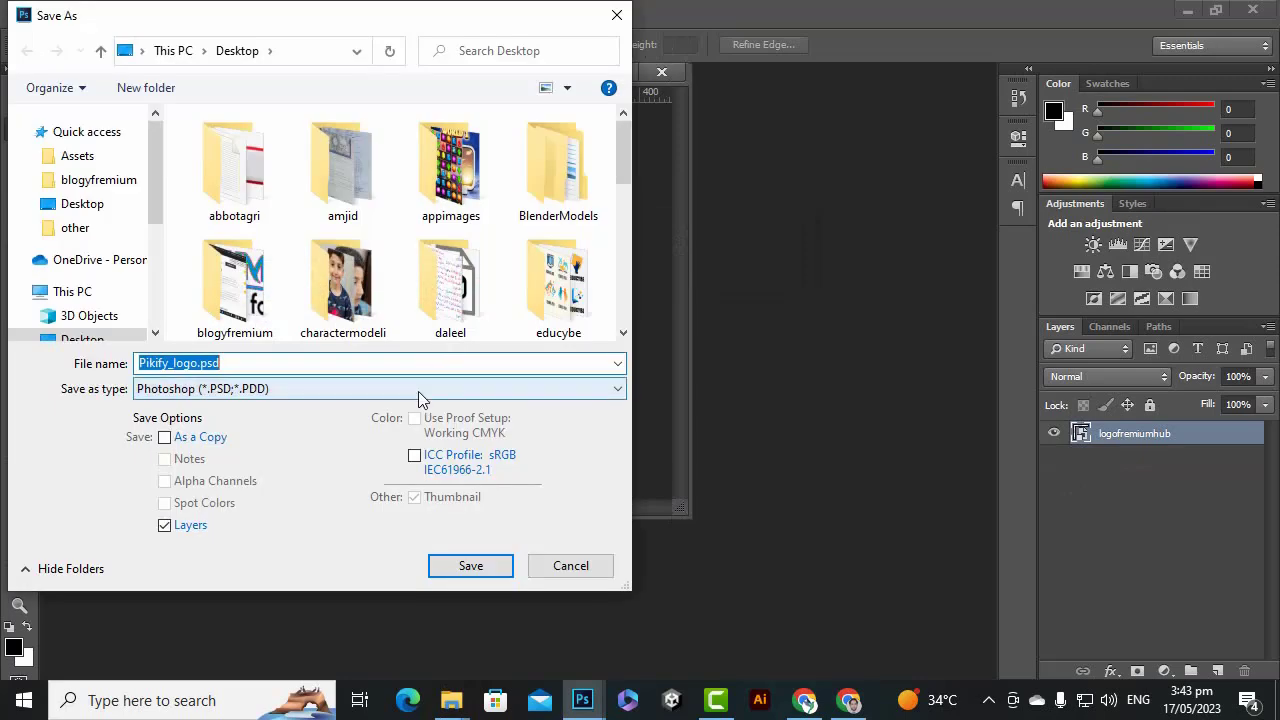
{"action": "left_click", "coordinate": [369, 390]}
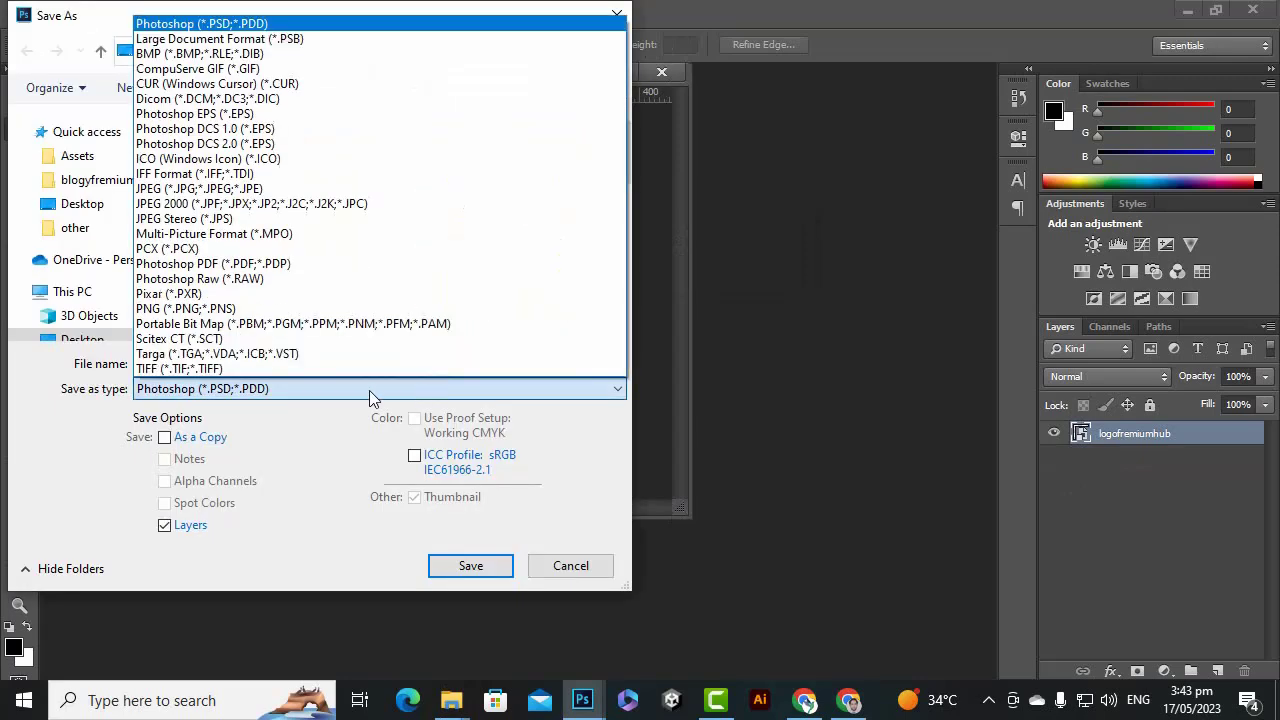
{"action": "left_click", "coordinate": [253, 310]}
{"action": "left_click", "coordinate": [257, 363]}
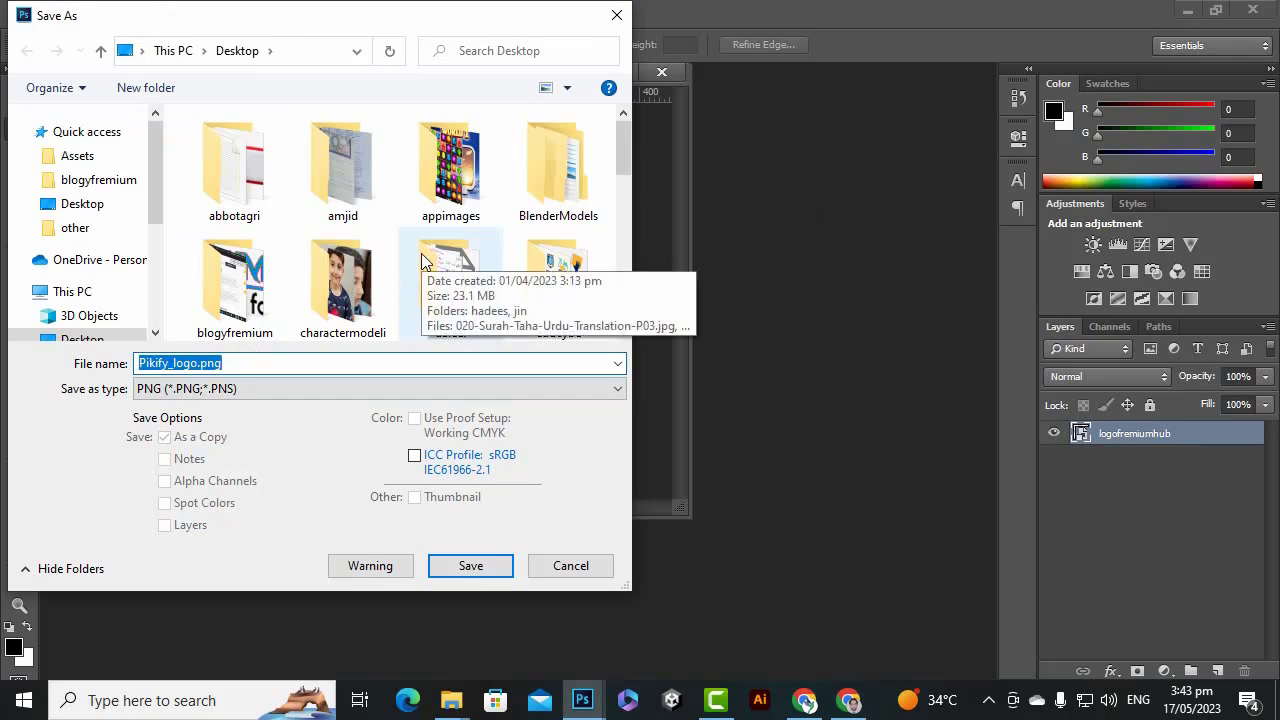
{"action": "type", "text": "newfre"}
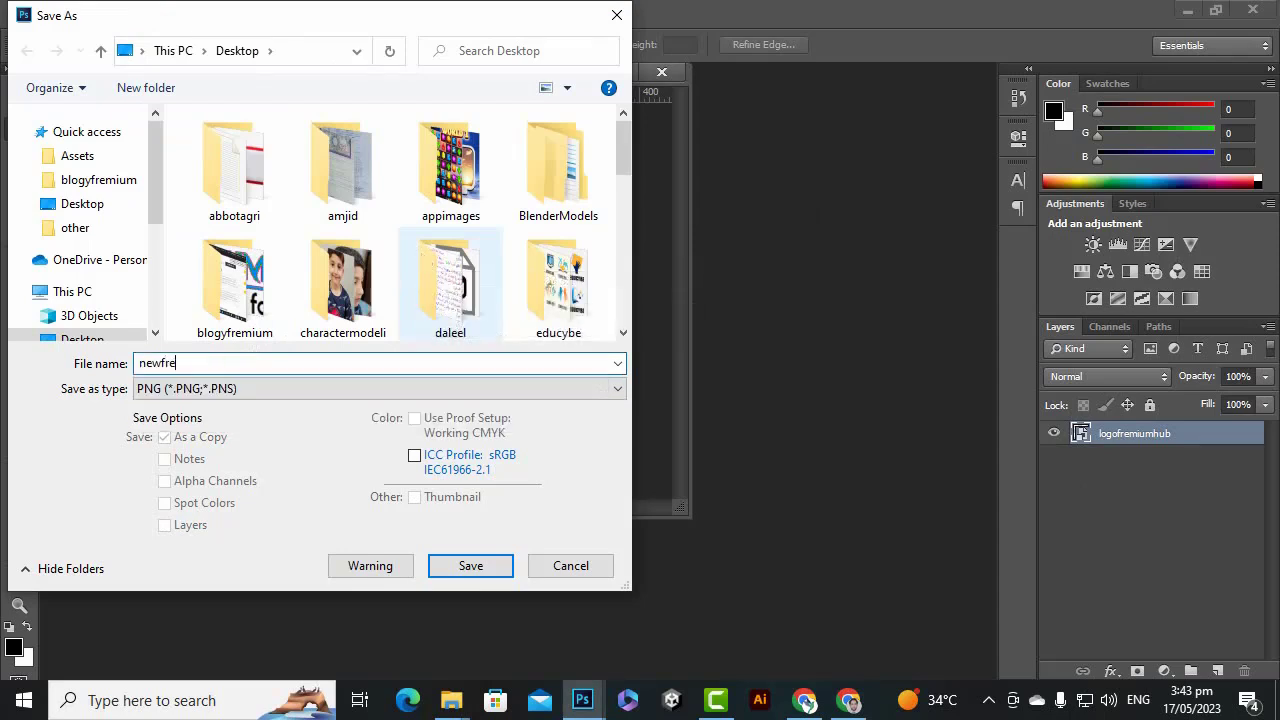
{"action": "key", "text": "Return"}
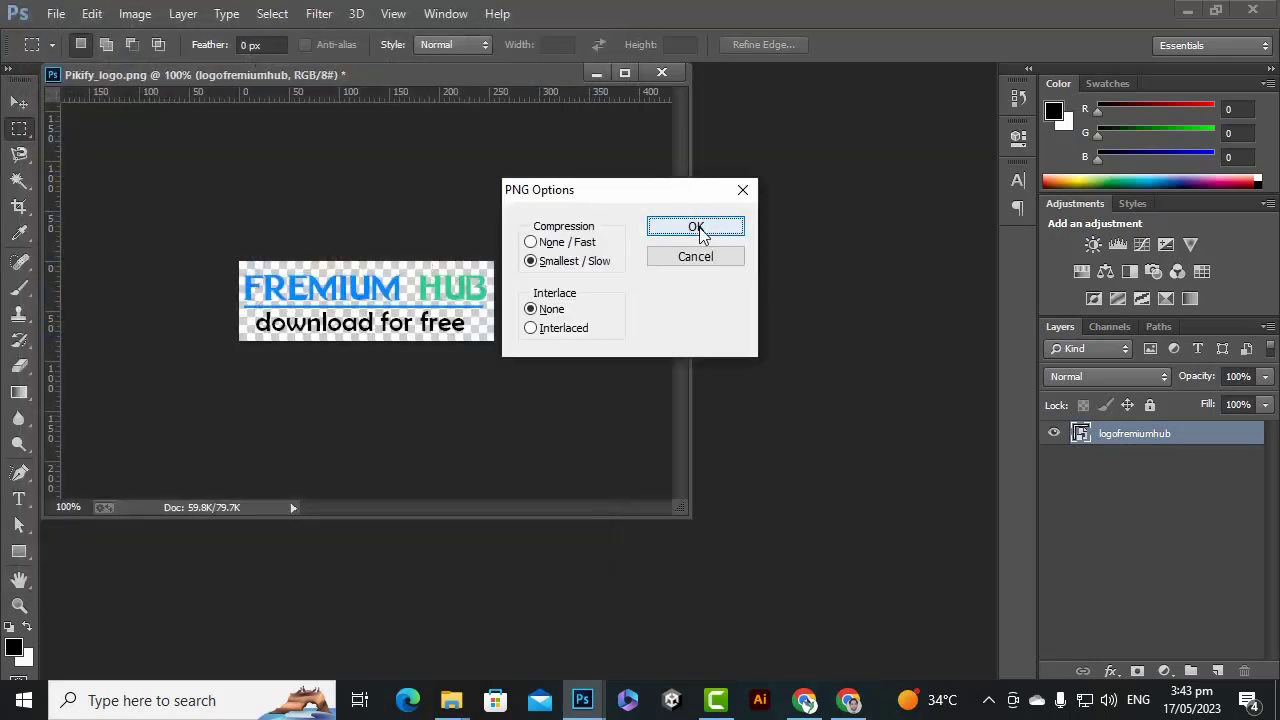
{"action": "left_click", "coordinate": [700, 226]}
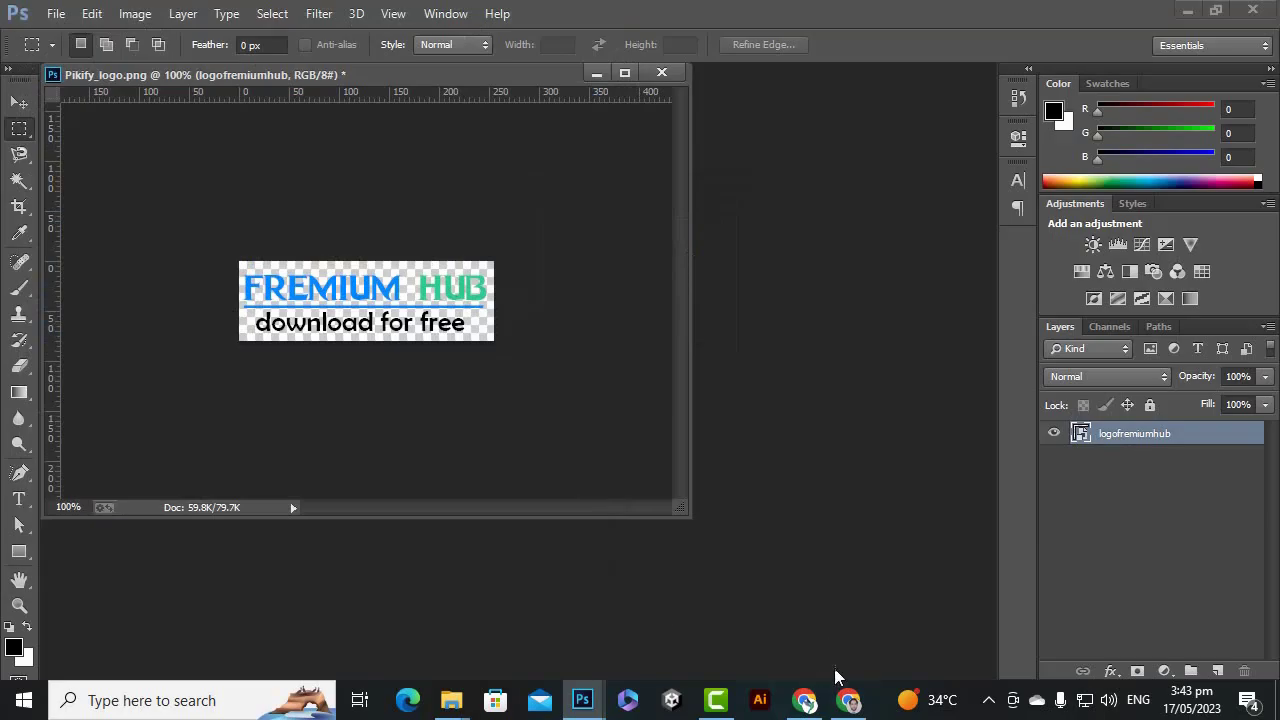
{"action": "left_click", "coordinate": [846, 697]}
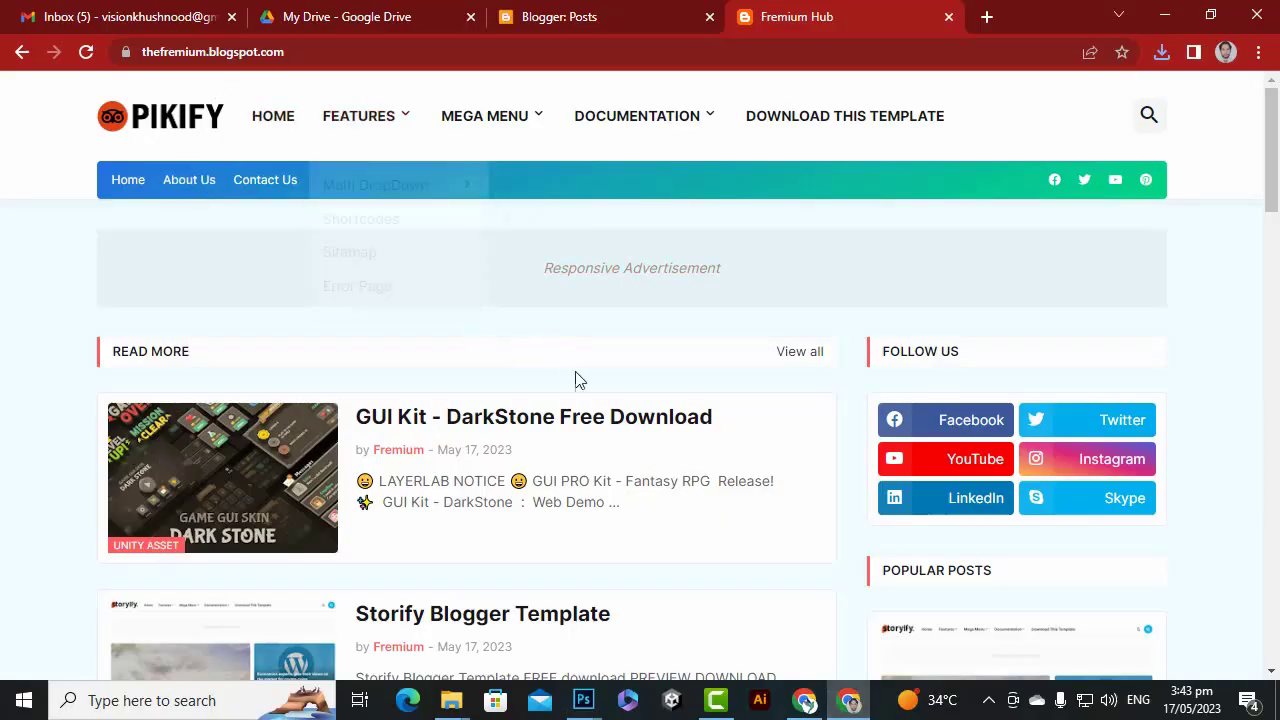
Examine the live blog's home page from the header down to the footer to see which template elements need customising.
{"action": "left_click", "coordinate": [530, 16]}
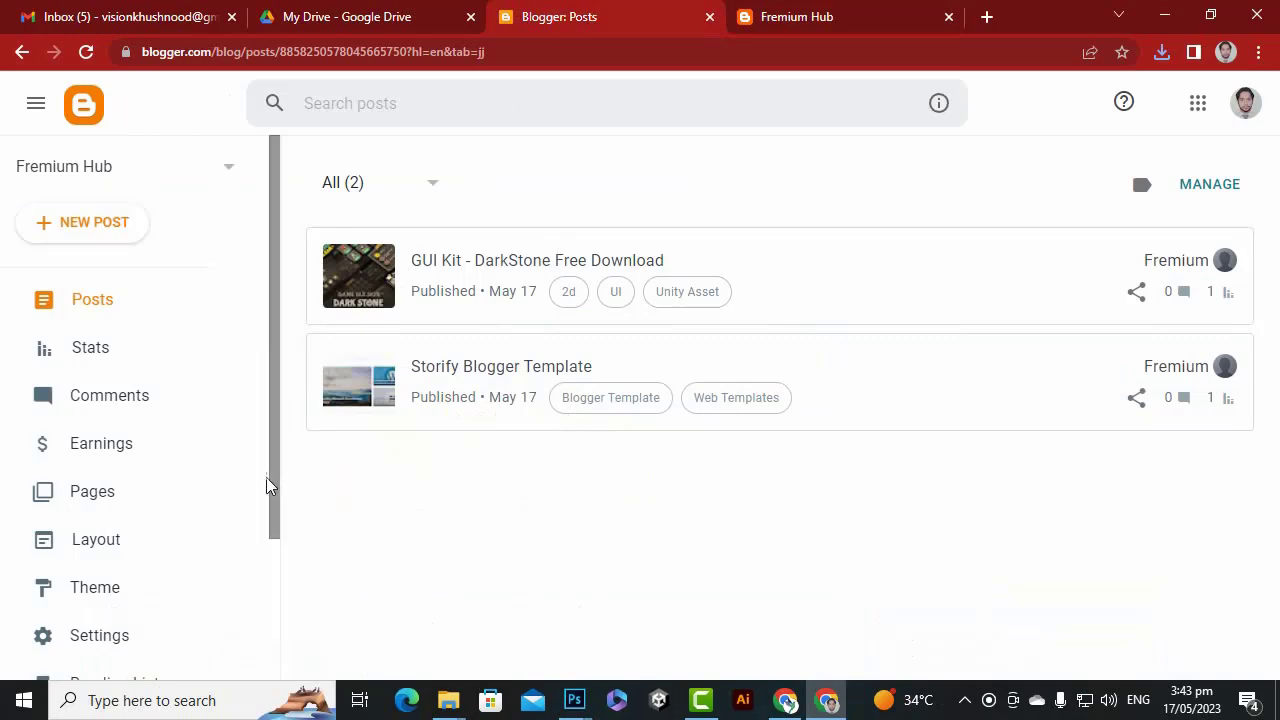
{"action": "left_click", "coordinate": [816, 16]}
{"action": "scroll", "coordinate": [671, 508], "scroll_direction": "down", "scroll_amount": 2}
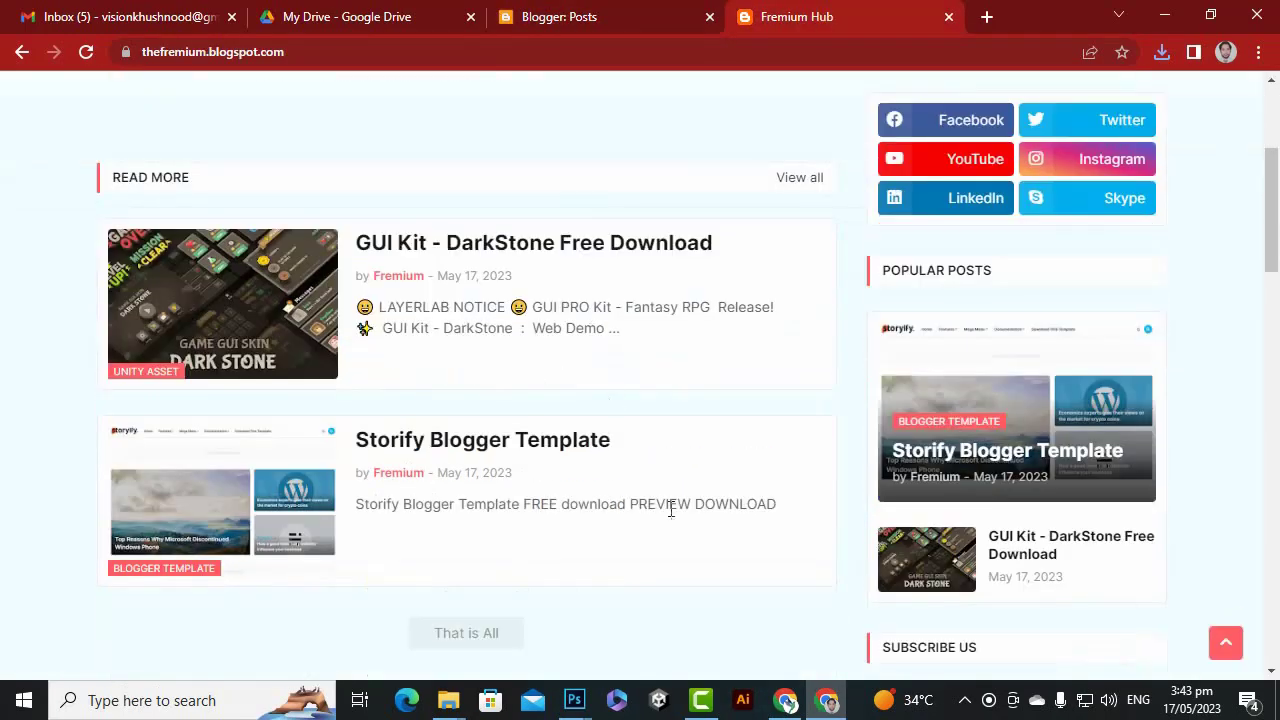
{"action": "scroll", "coordinate": [583, 520], "scroll_direction": "down", "scroll_amount": 2}
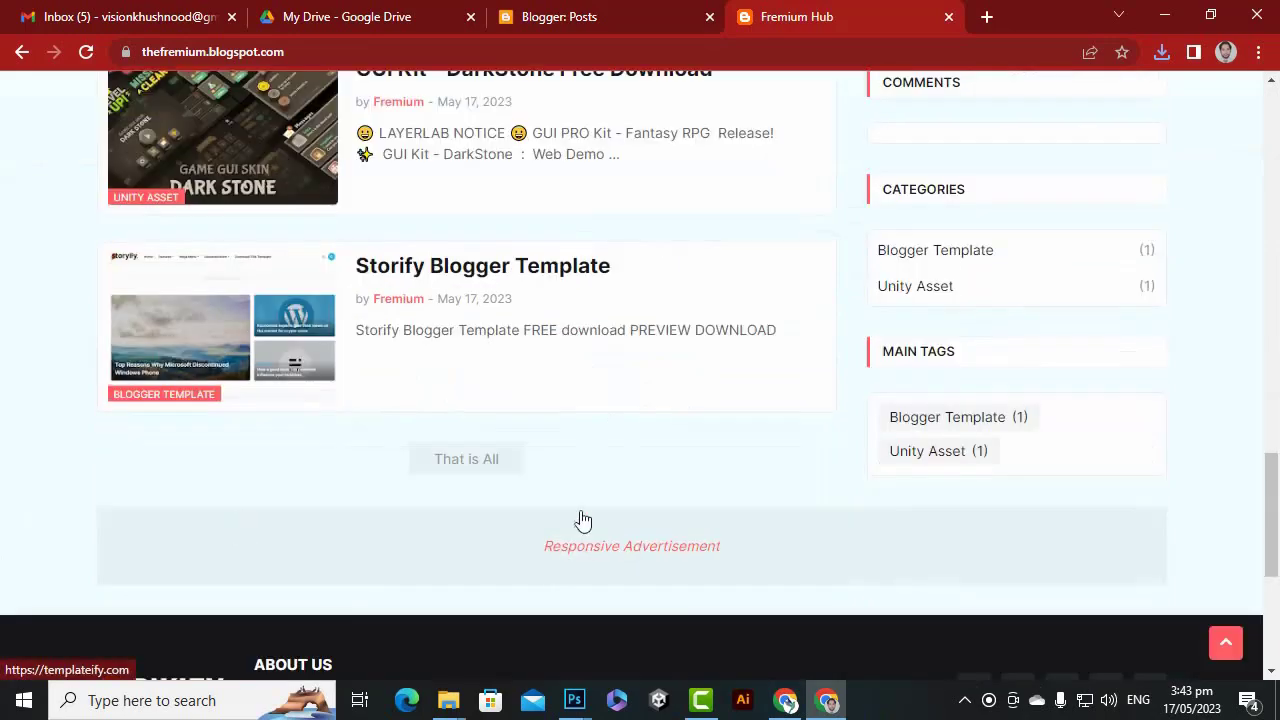
{"action": "scroll", "coordinate": [643, 487], "scroll_direction": "down", "scroll_amount": 4}
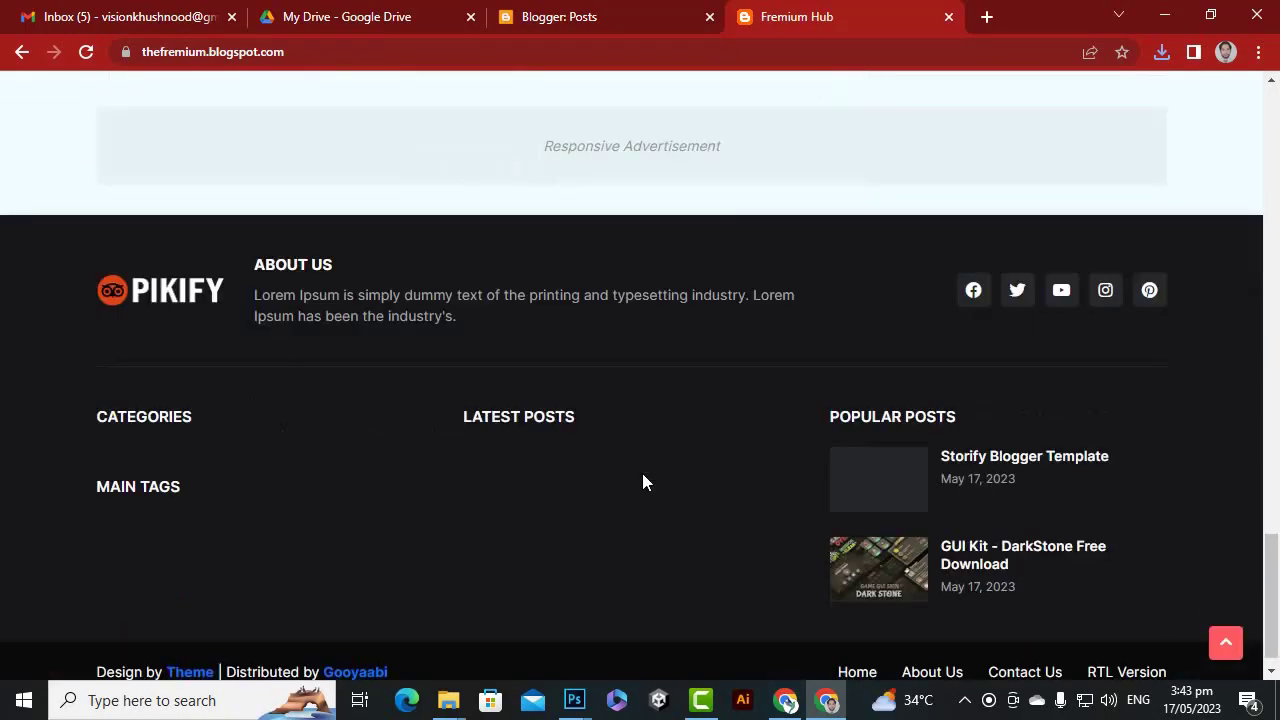
{"action": "scroll", "coordinate": [642, 473], "scroll_direction": "up", "scroll_amount": 6}
{"action": "scroll", "coordinate": [642, 478], "scroll_direction": "up", "scroll_amount": 2}
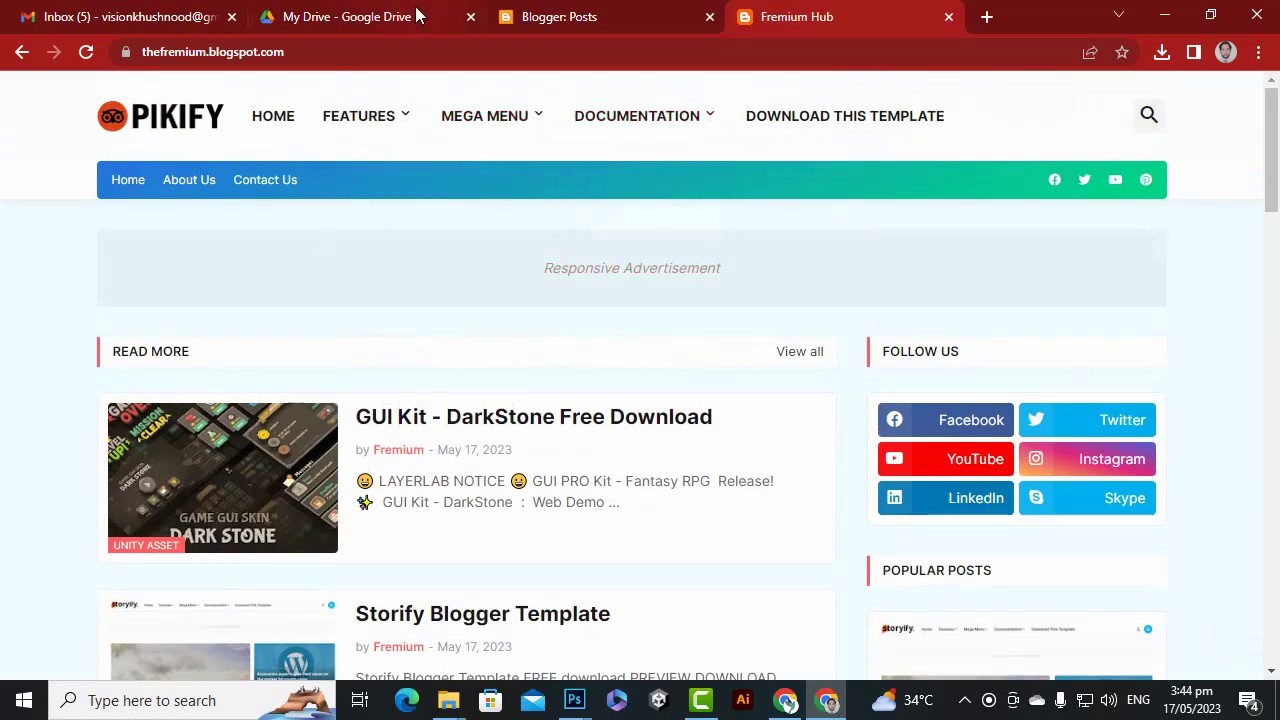
Open the Blogger theme customizer, review the main colour theme and Advanced theme options, and return to the Theme page.
{"action": "left_click", "coordinate": [545, 16]}
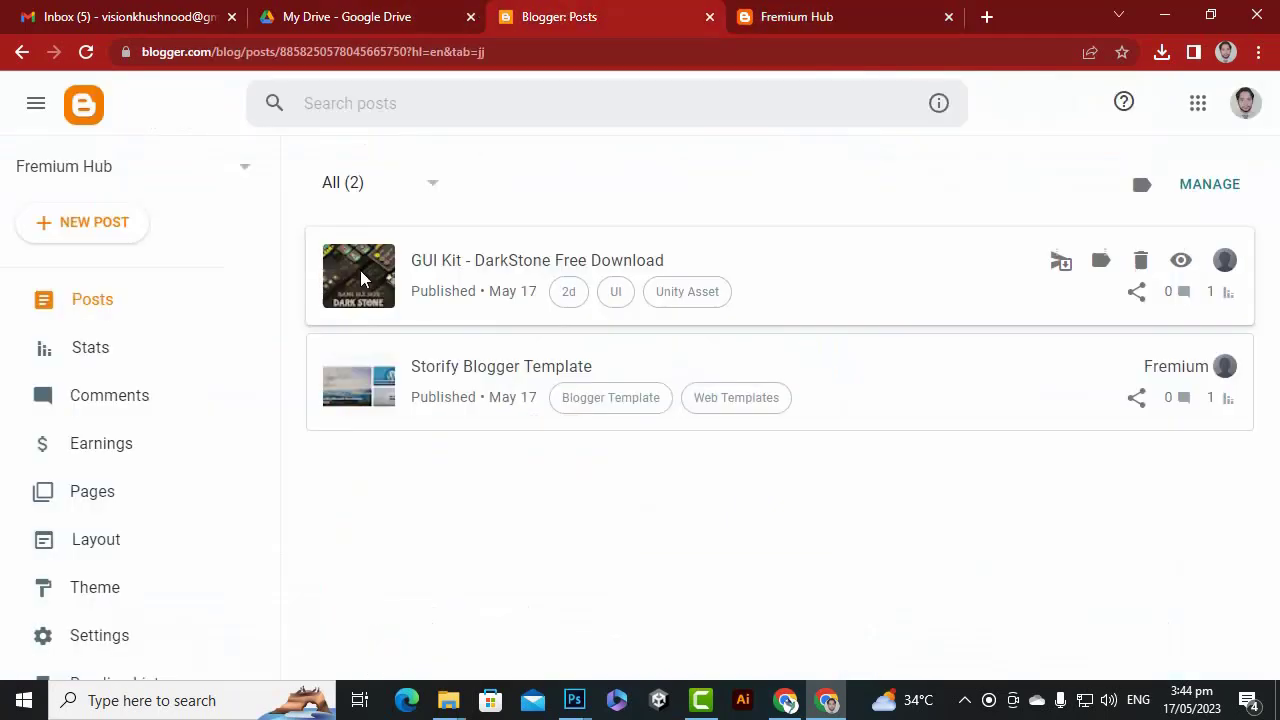
{"action": "left_click", "coordinate": [106, 587]}
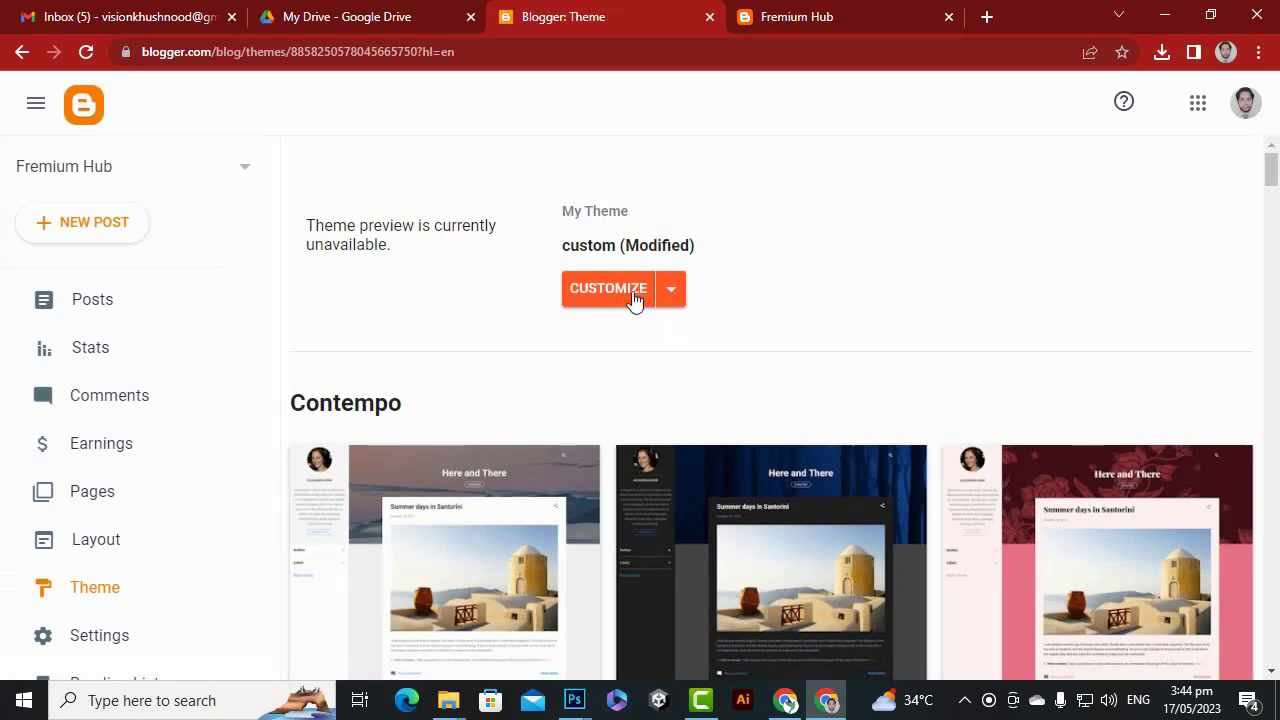
{"action": "left_click", "coordinate": [631, 290]}
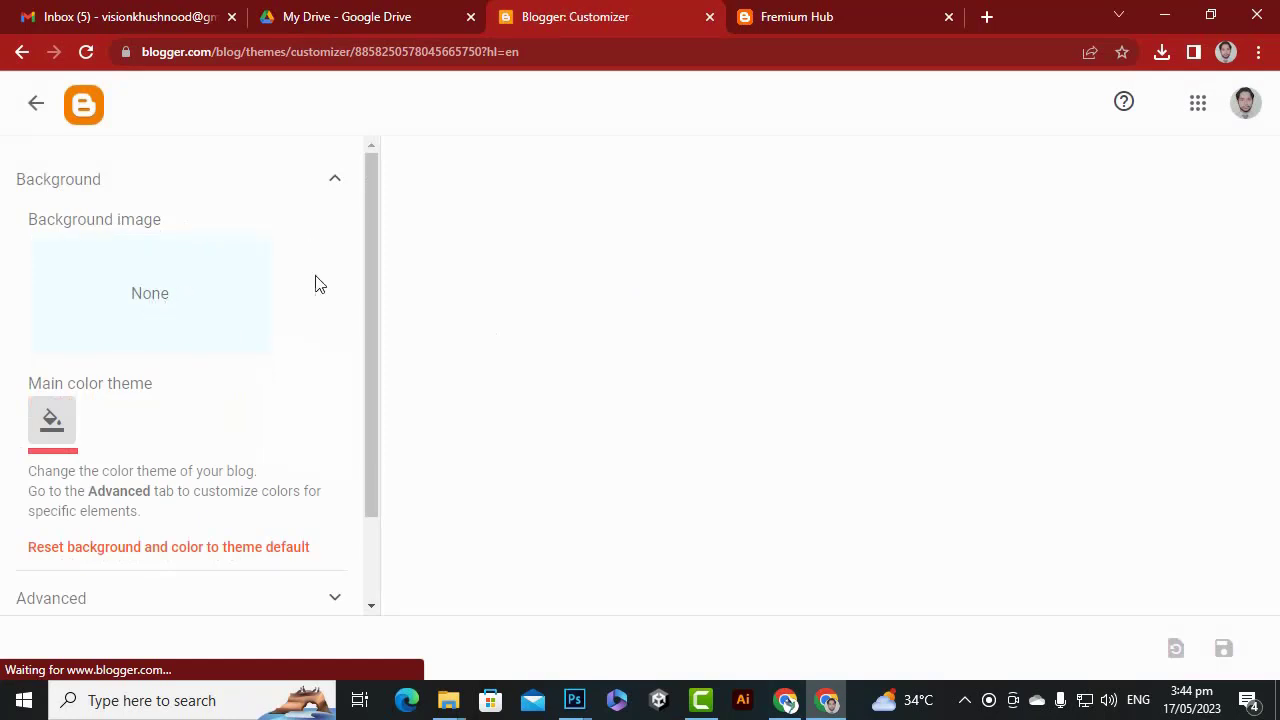
{"action": "scroll", "coordinate": [195, 414], "scroll_direction": "down", "scroll_amount": 1}
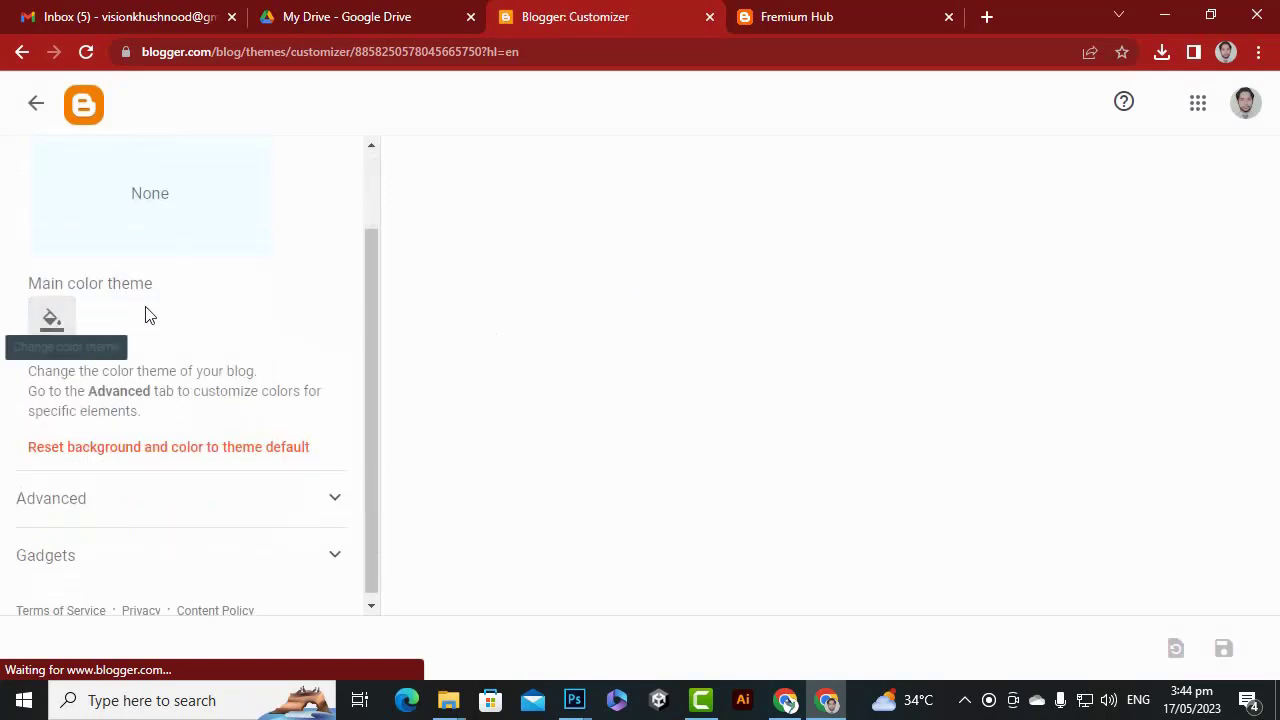
{"action": "left_click", "coordinate": [64, 338]}
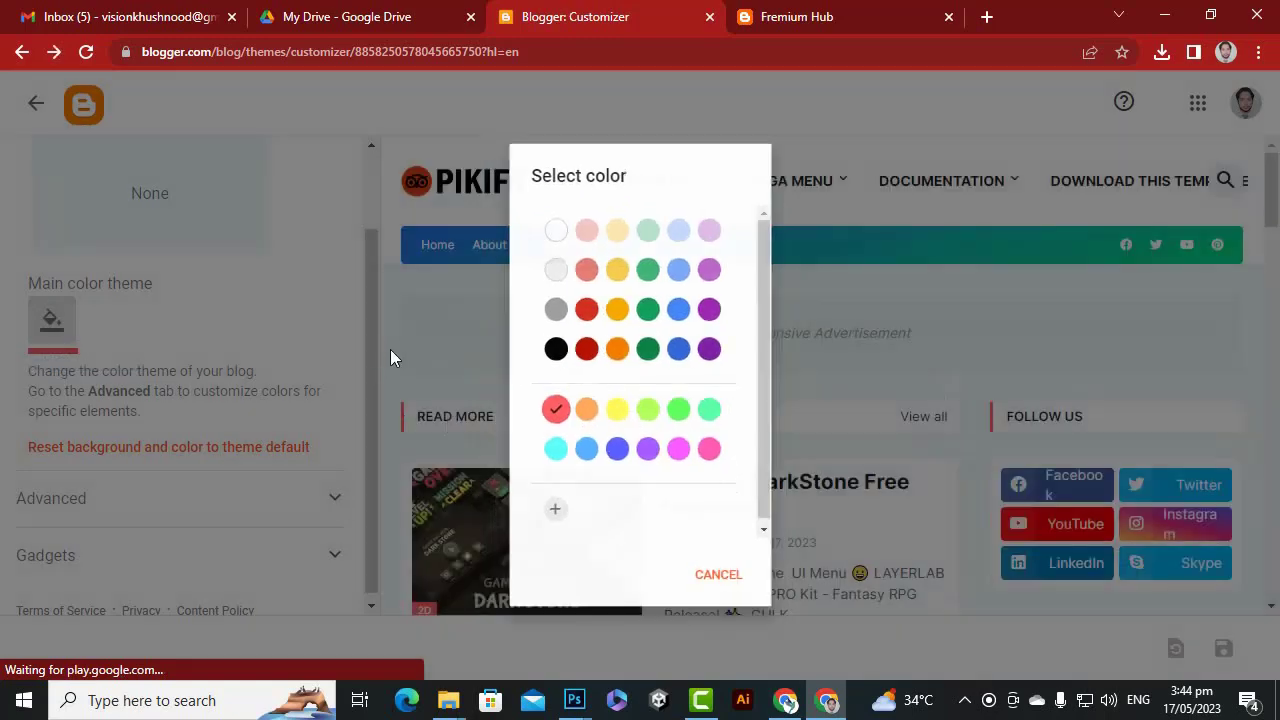
{"action": "left_click", "coordinate": [390, 349]}
{"action": "left_click", "coordinate": [133, 511]}
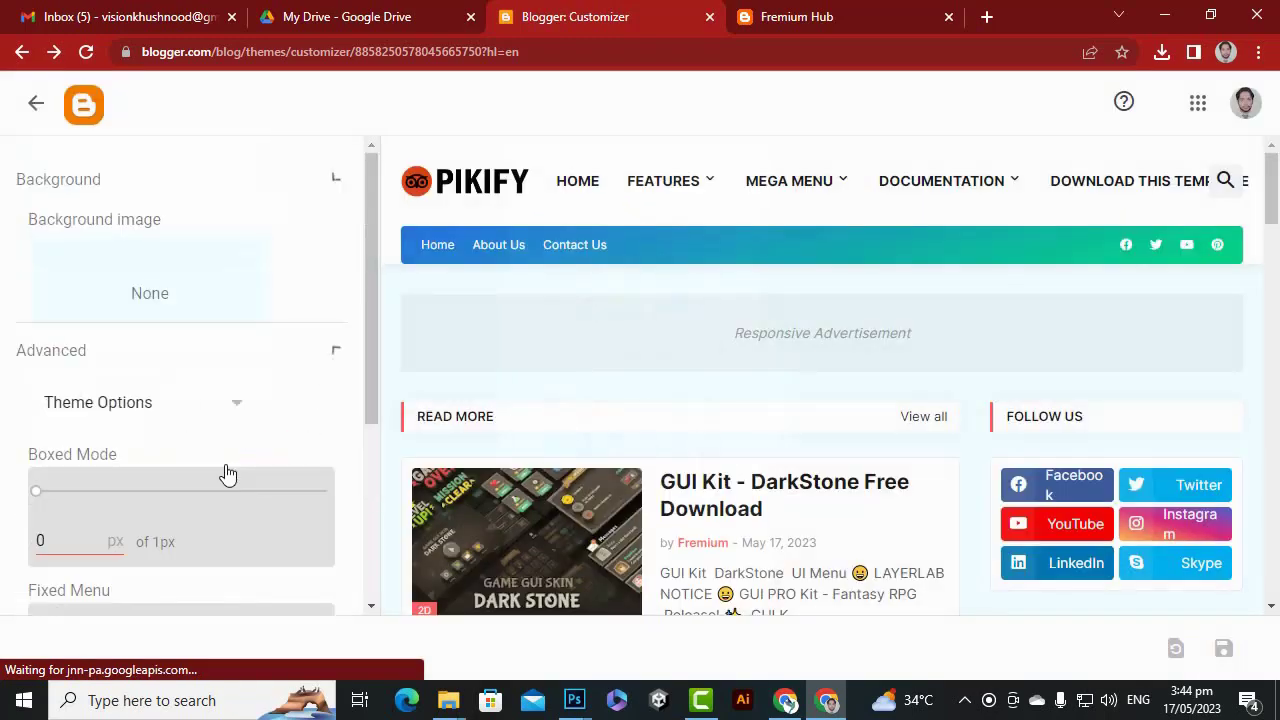
{"action": "scroll", "coordinate": [242, 320], "scroll_direction": "down", "scroll_amount": 5}
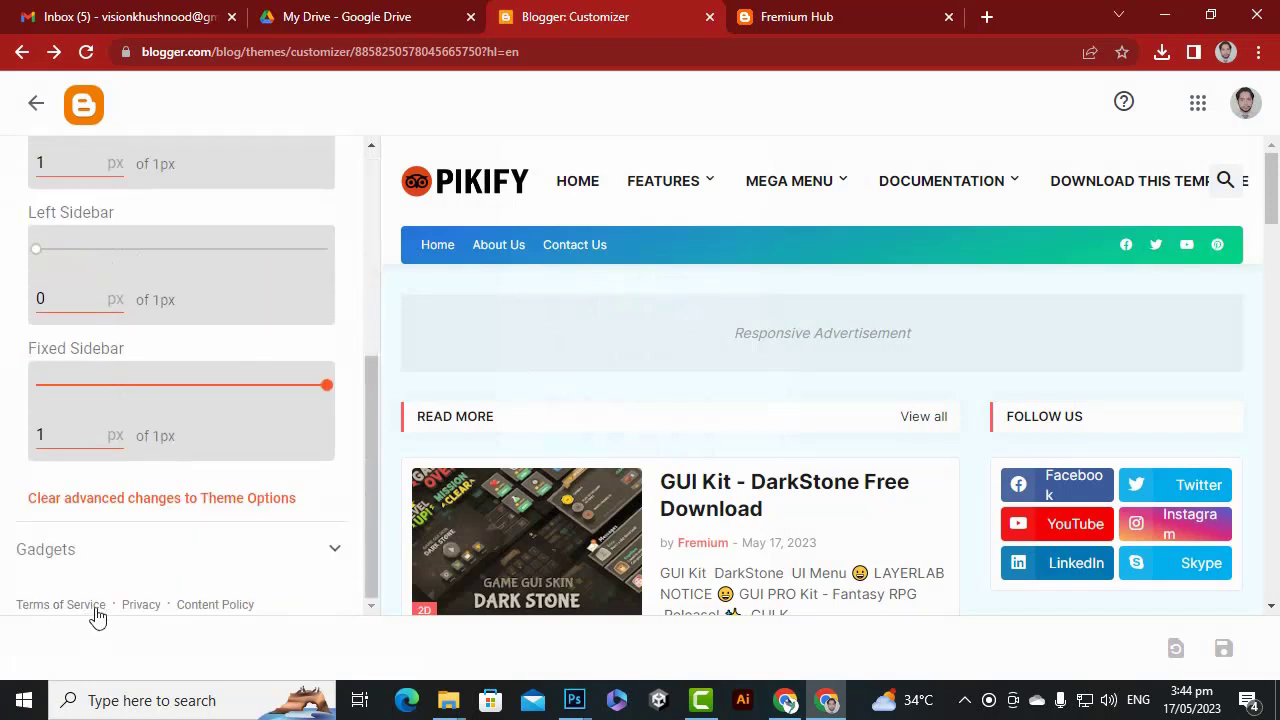
{"action": "scroll", "coordinate": [237, 575], "scroll_direction": "up", "scroll_amount": 4}
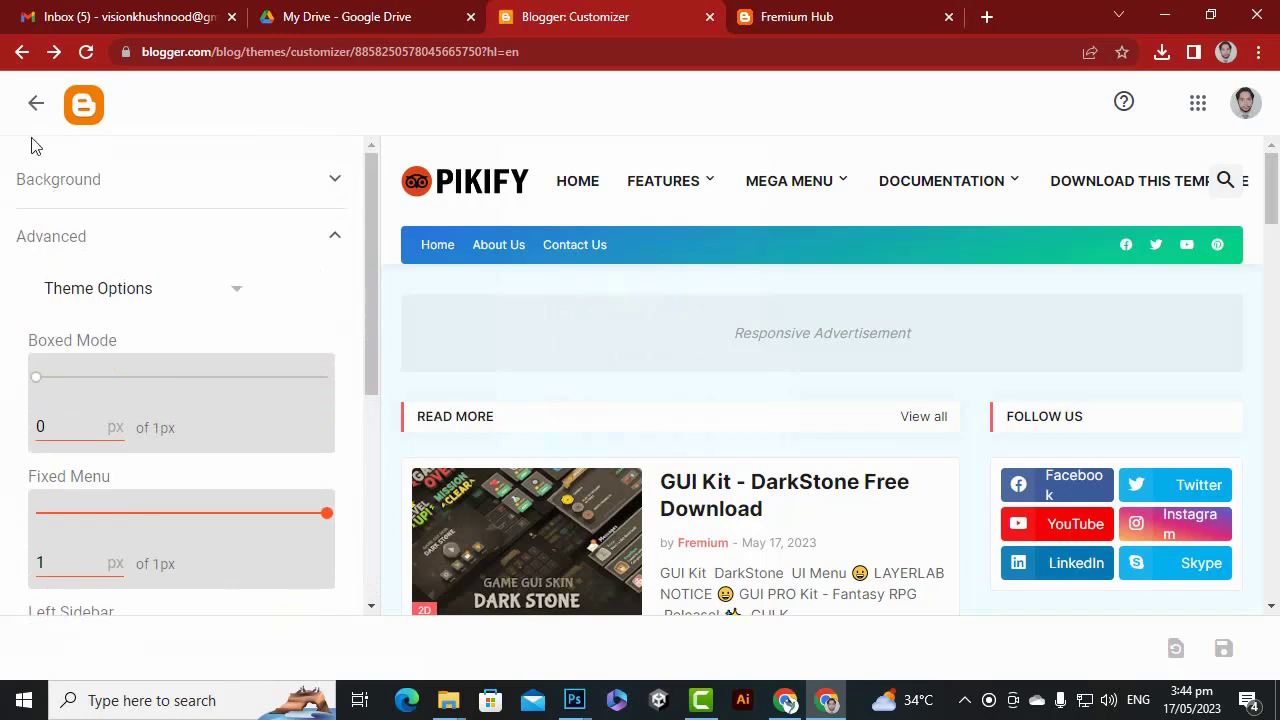
{"action": "left_click", "coordinate": [36, 103]}
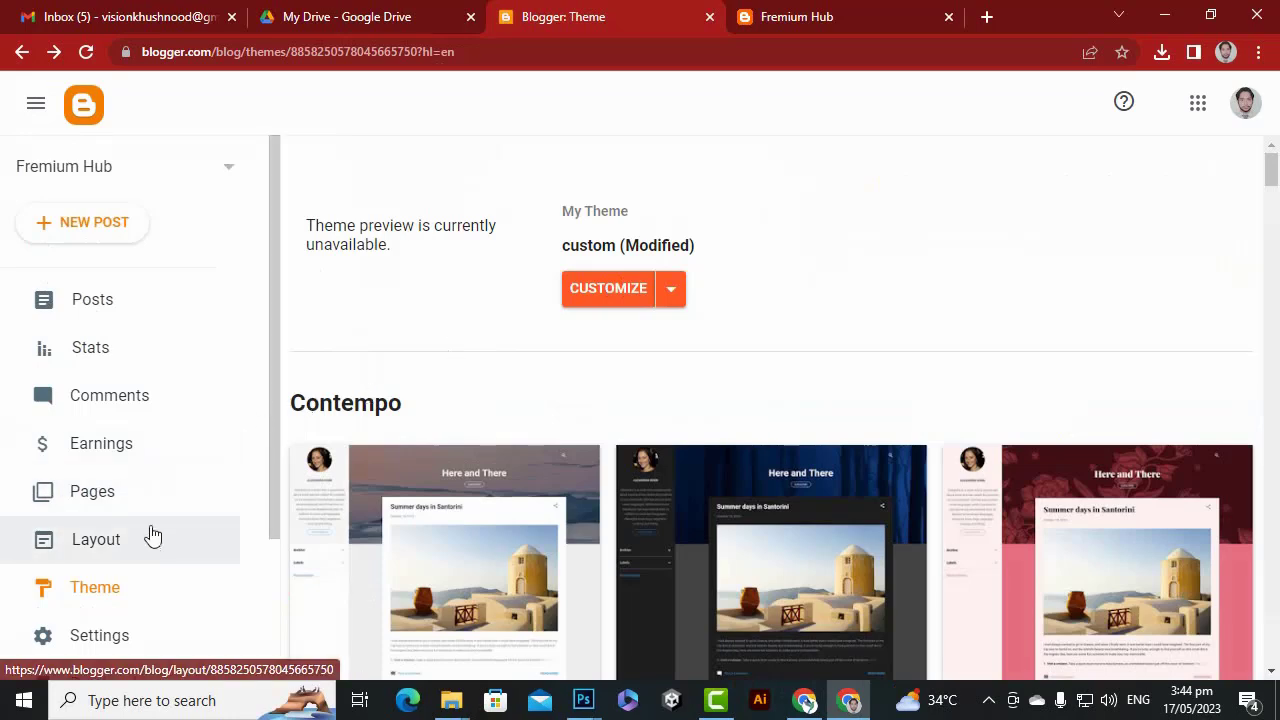
Open the Header Logo image gadget in the blog layout and set its image source to upload from computer.
{"action": "scroll", "coordinate": [118, 500], "scroll_direction": "down", "scroll_amount": 2}
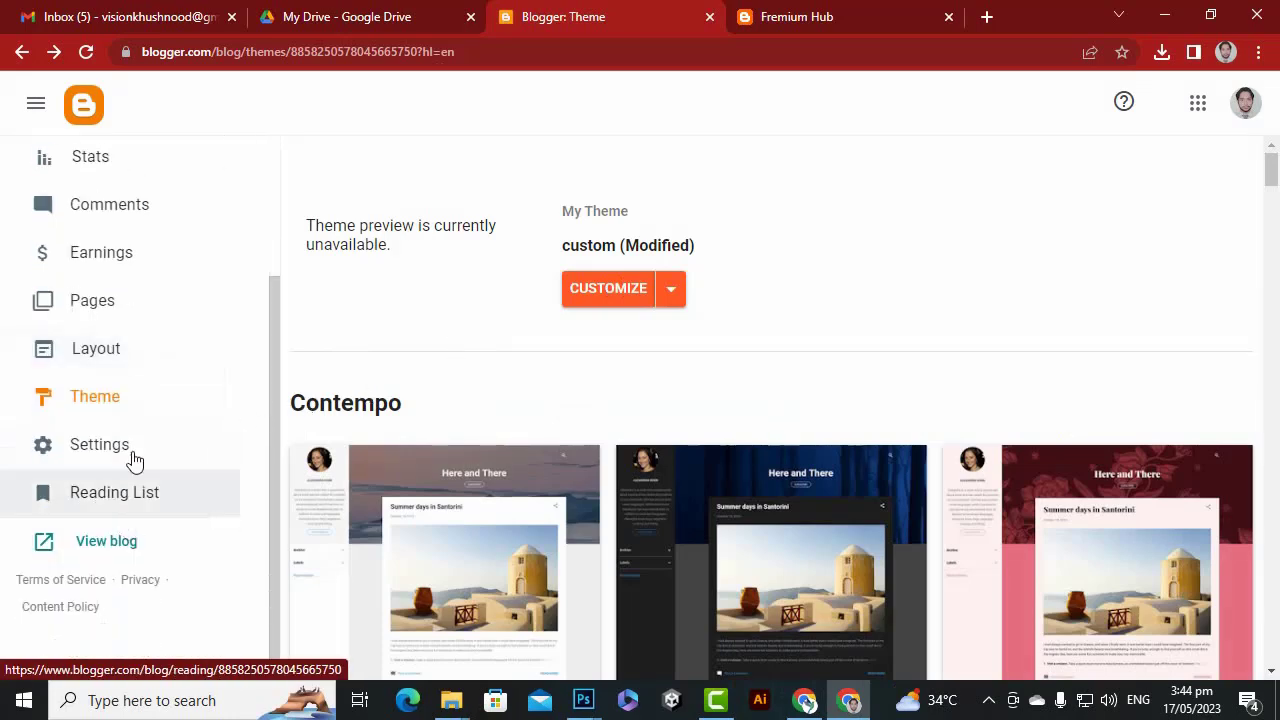
{"action": "left_click", "coordinate": [123, 366]}
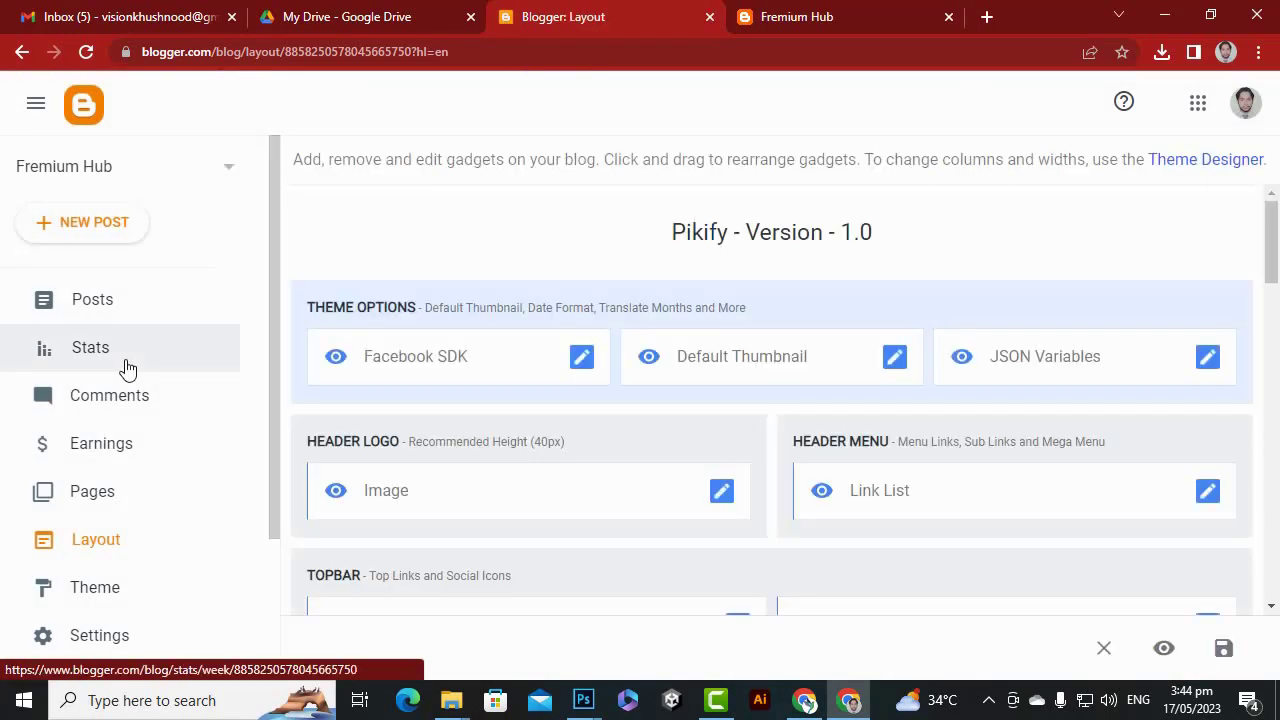
{"action": "scroll", "coordinate": [1050, 213], "scroll_direction": "down", "scroll_amount": 1}
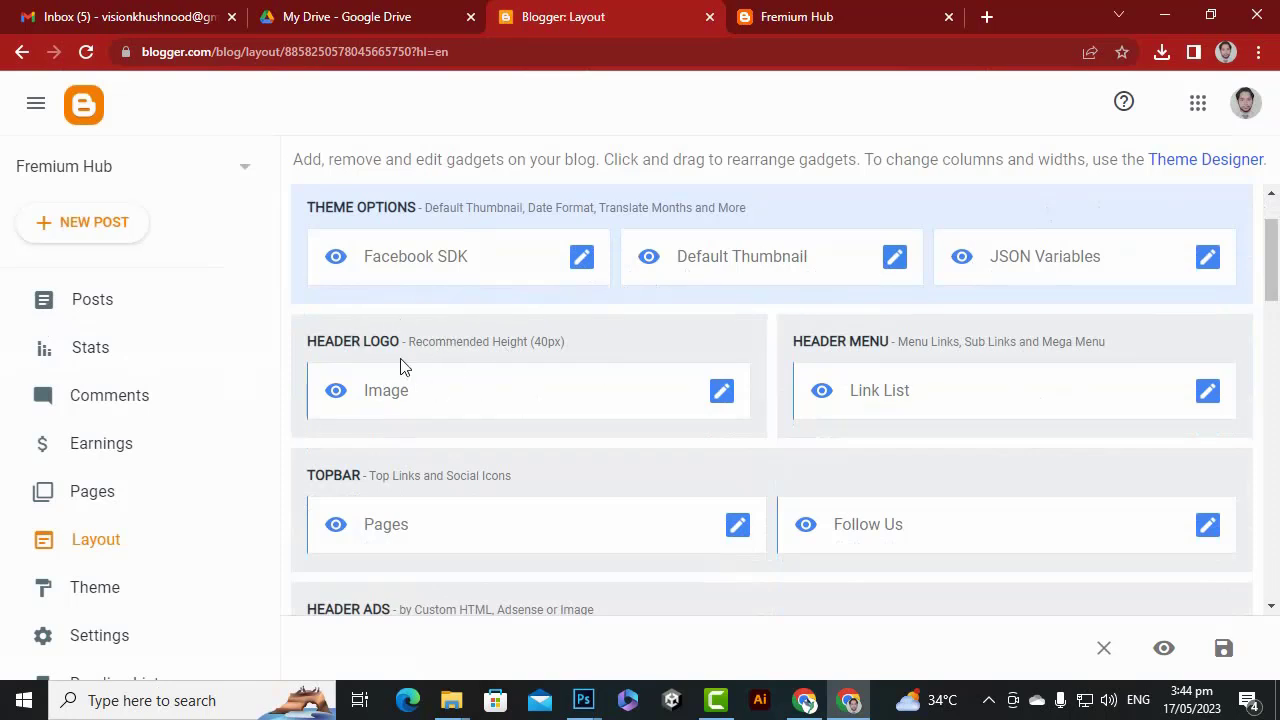
{"action": "left_click", "coordinate": [720, 394]}
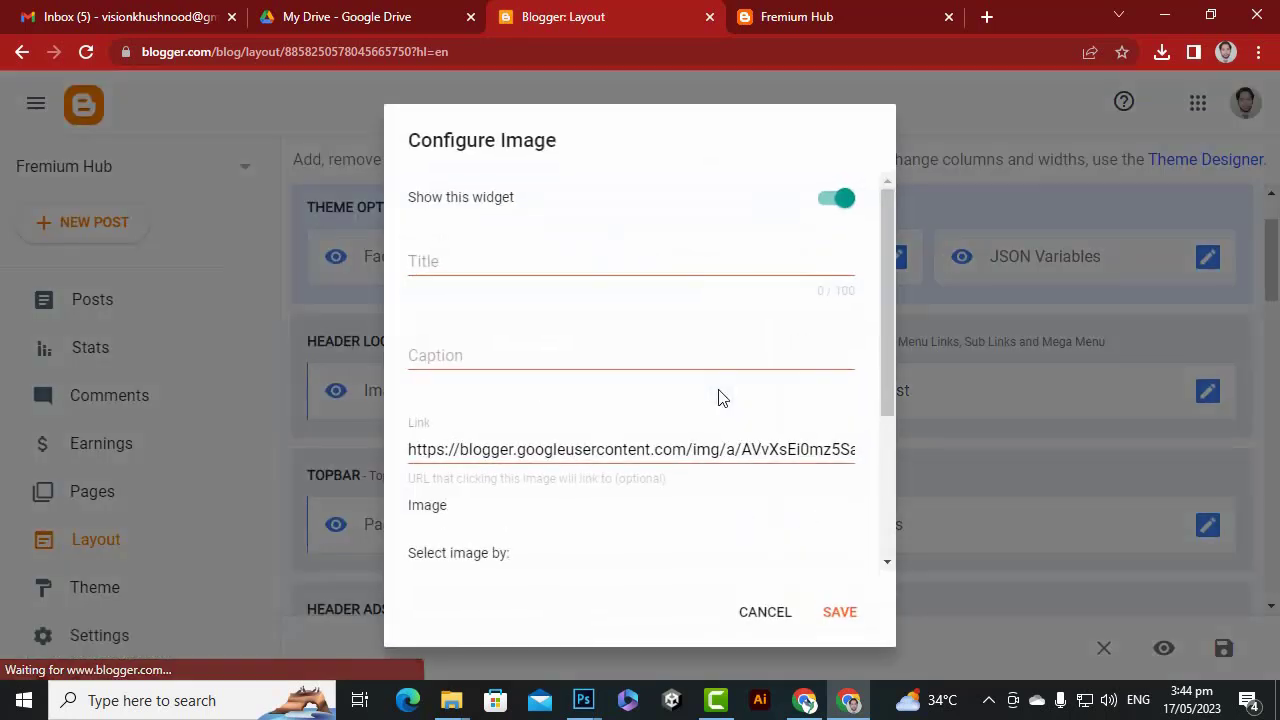
{"action": "scroll", "coordinate": [600, 320], "scroll_direction": "down", "scroll_amount": 3}
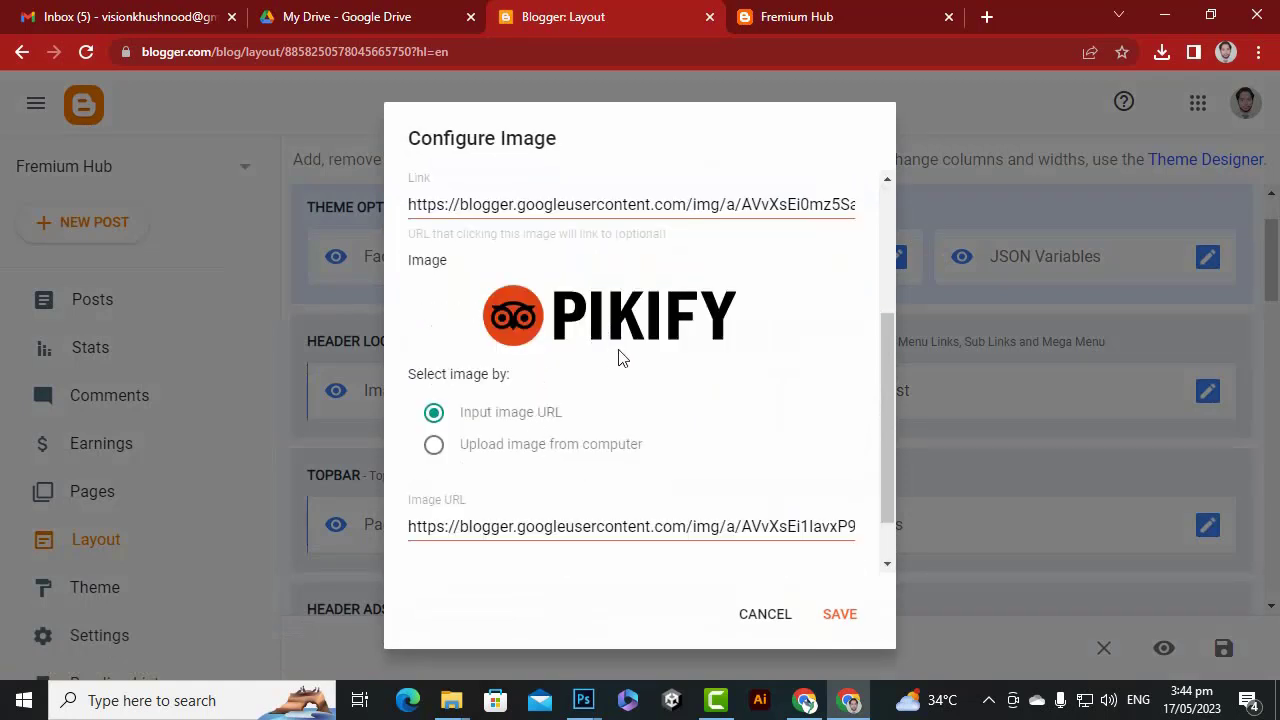
{"action": "left_click", "coordinate": [436, 448]}
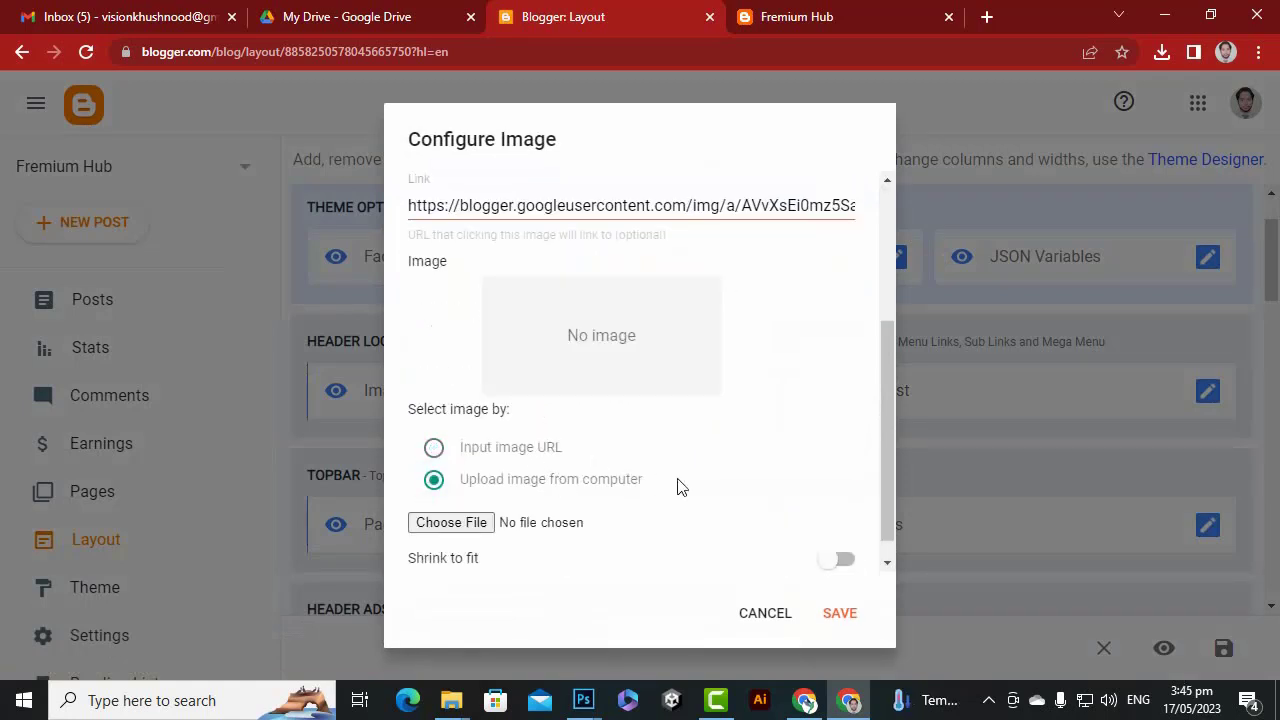
Upload newfremium.png from the Desktop as the header logo image and save the gadget.
{"action": "scroll", "coordinate": [600, 490], "scroll_direction": "down", "scroll_amount": 1}
{"action": "left_click", "coordinate": [486, 503]}
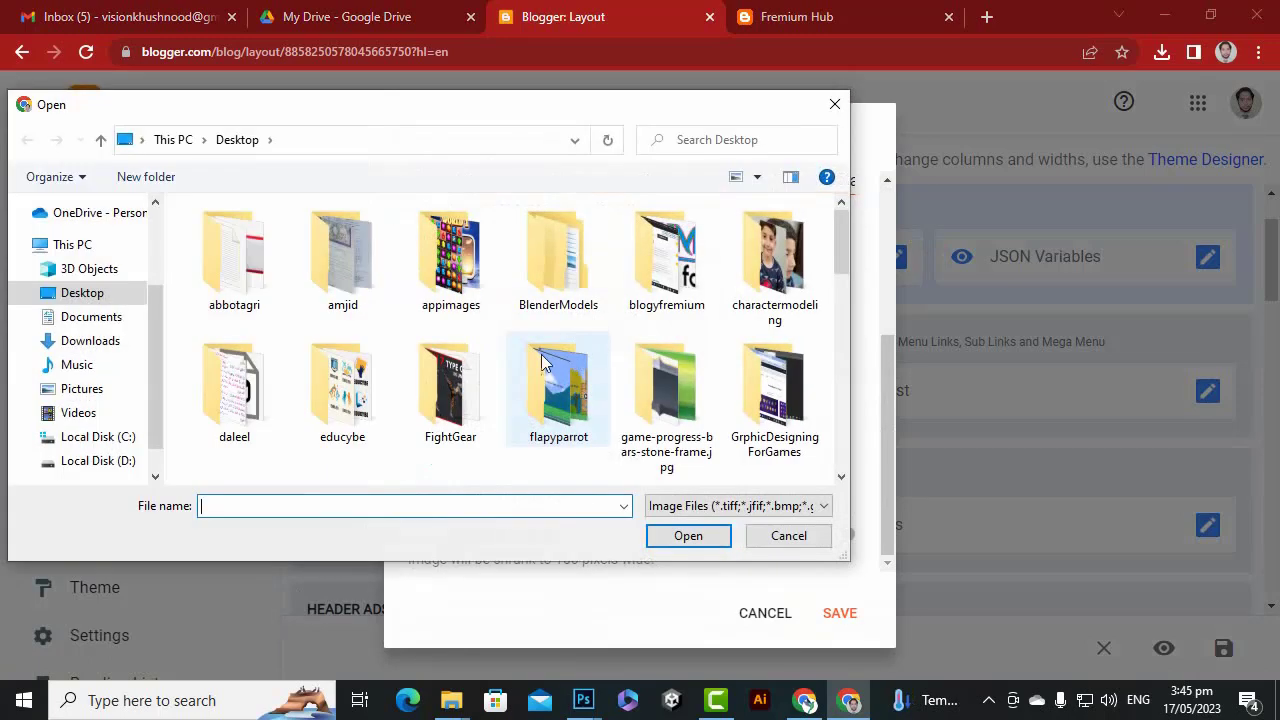
{"action": "scroll", "coordinate": [570, 360], "scroll_direction": "down", "scroll_amount": 3}
{"action": "scroll", "coordinate": [517, 400], "scroll_direction": "down", "scroll_amount": 3}
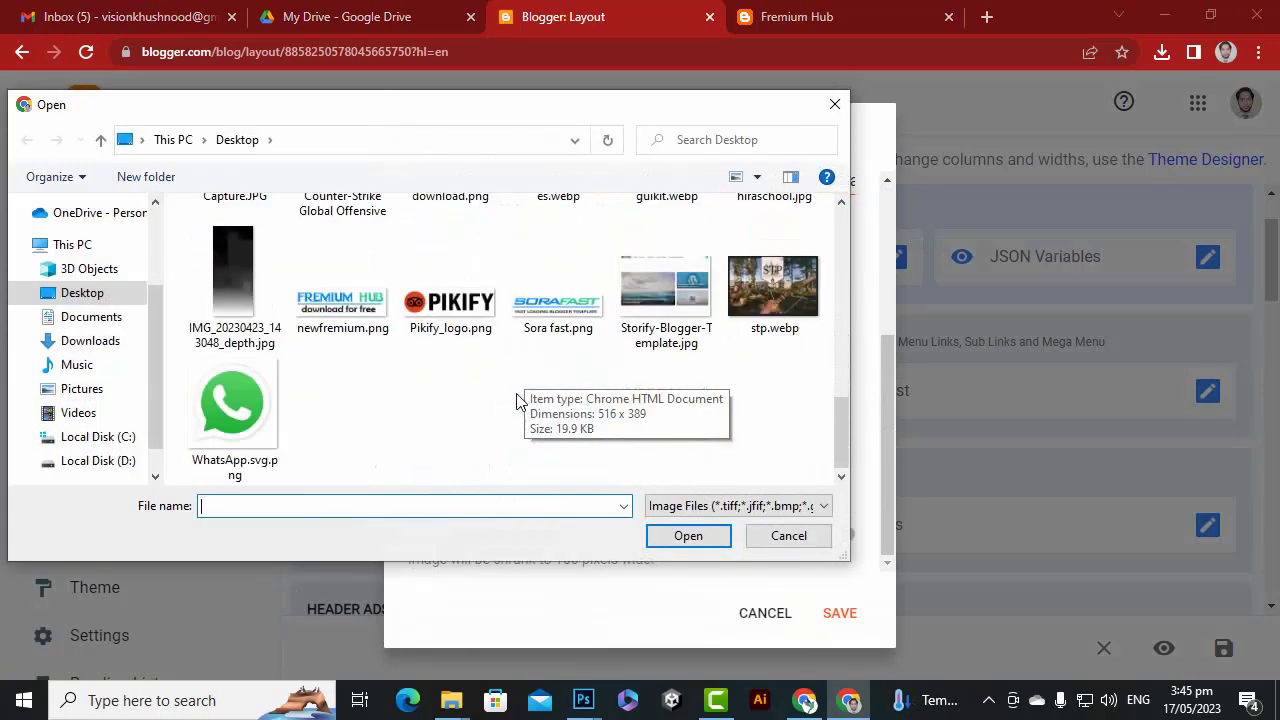
{"action": "left_click", "coordinate": [561, 331]}
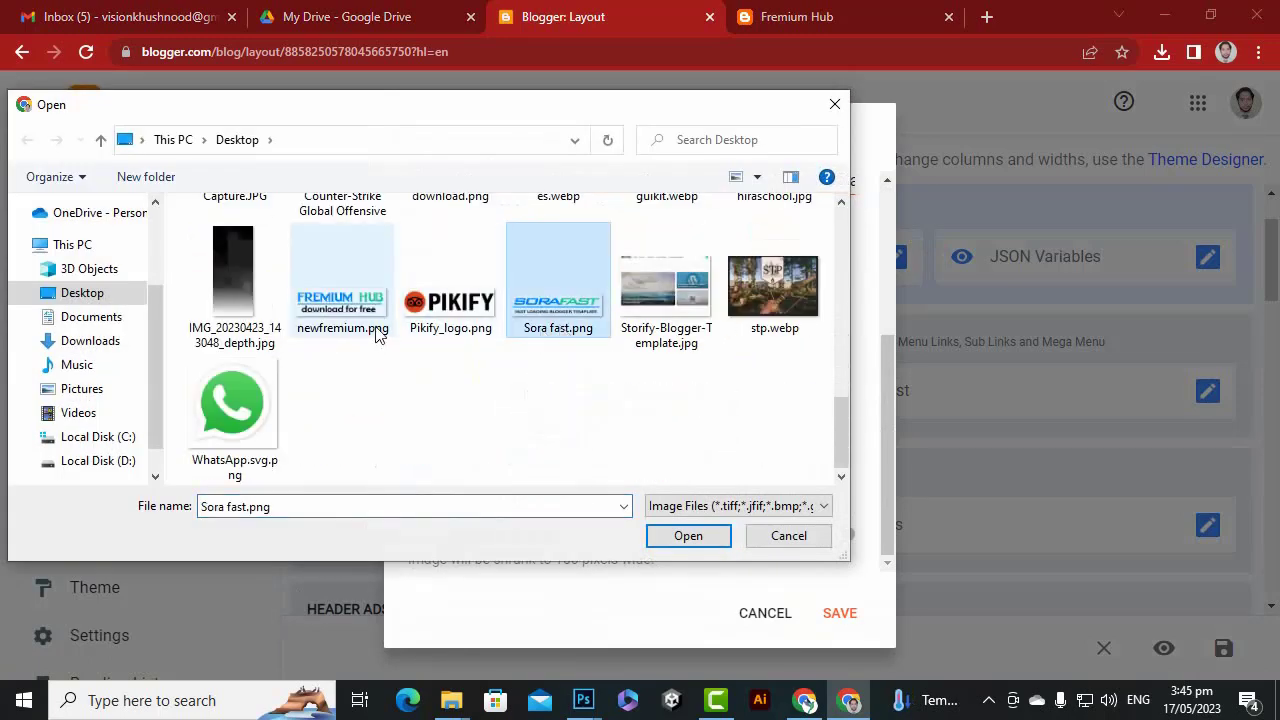
{"action": "double_click", "coordinate": [335, 320]}
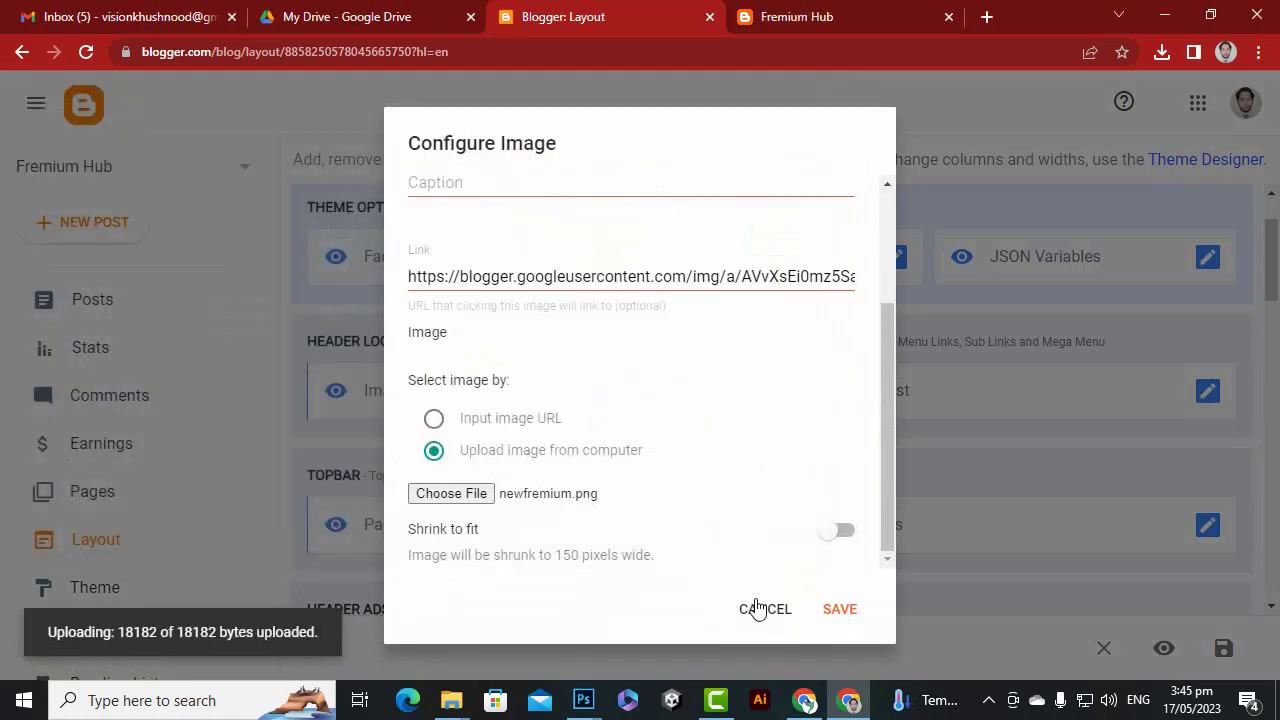
{"action": "left_click", "coordinate": [840, 612]}
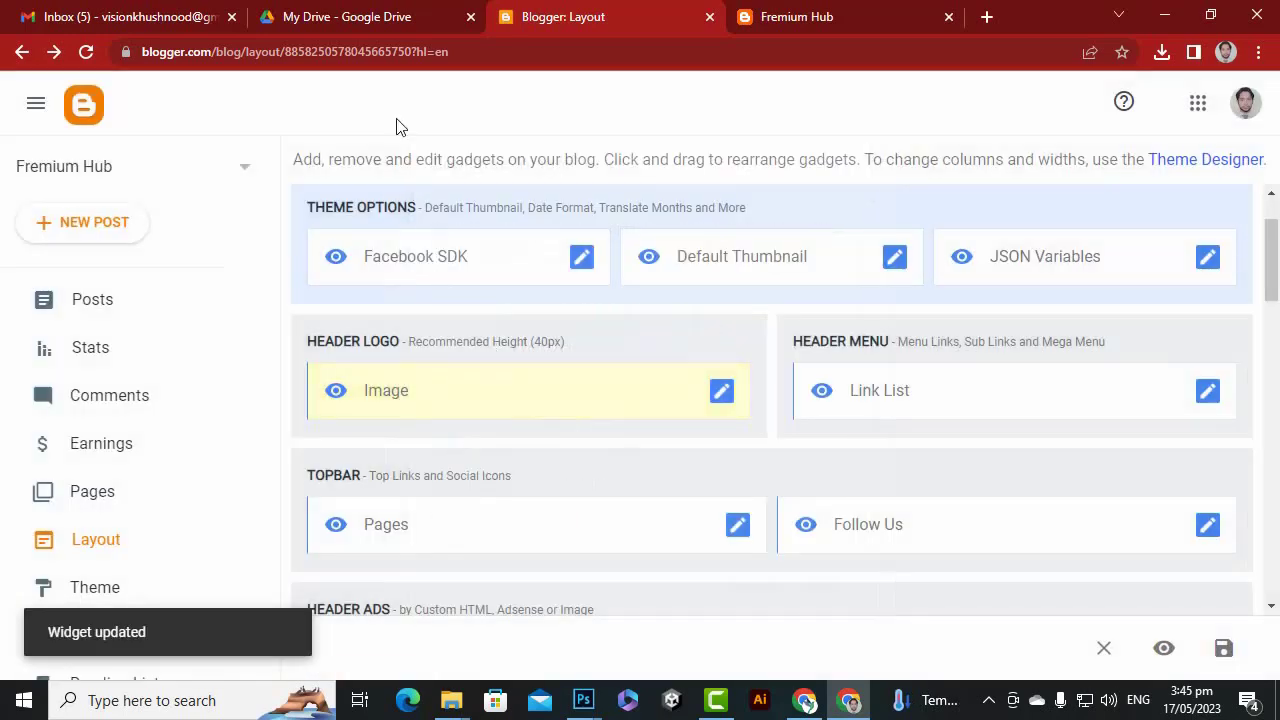
Reload the live blog and check its header logo and Features menu against the layout's header sections.
{"action": "left_click", "coordinate": [790, 22]}
{"action": "key", "text": "F5"}
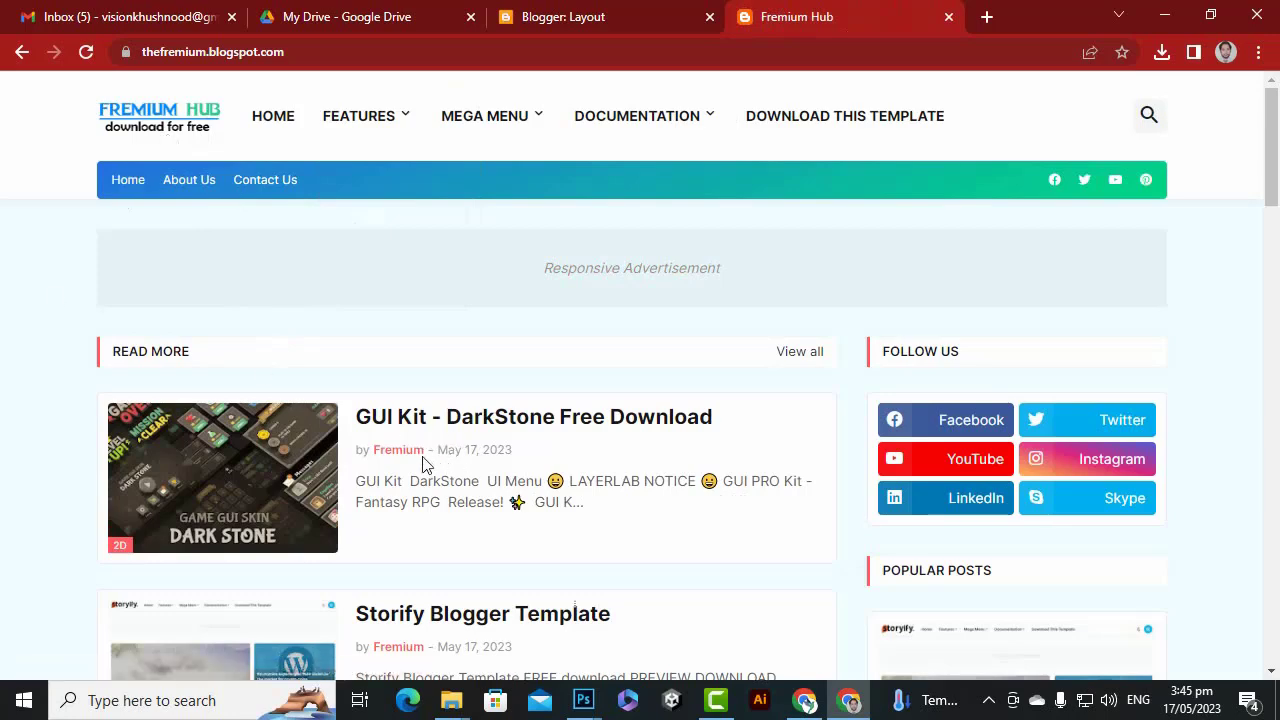
{"action": "left_click", "coordinate": [659, 10]}
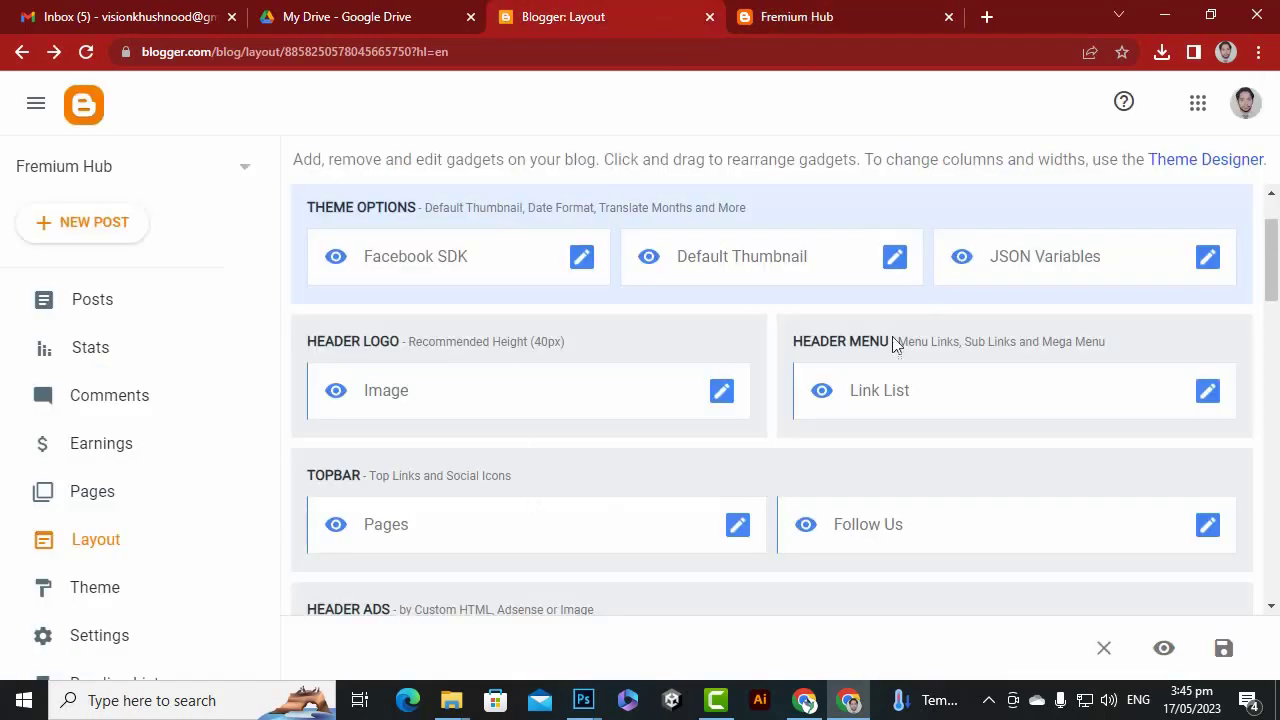
{"action": "left_click", "coordinate": [838, 8]}
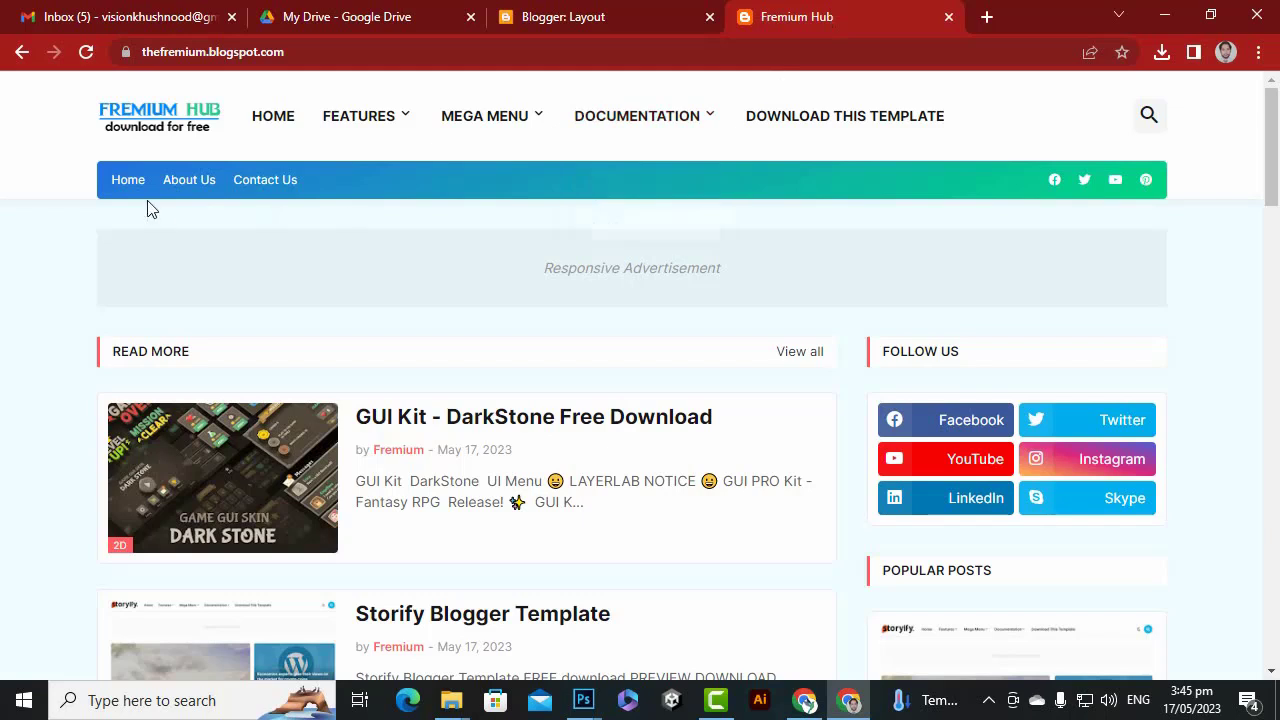
{"action": "mouse_move", "coordinate": [360, 120]}
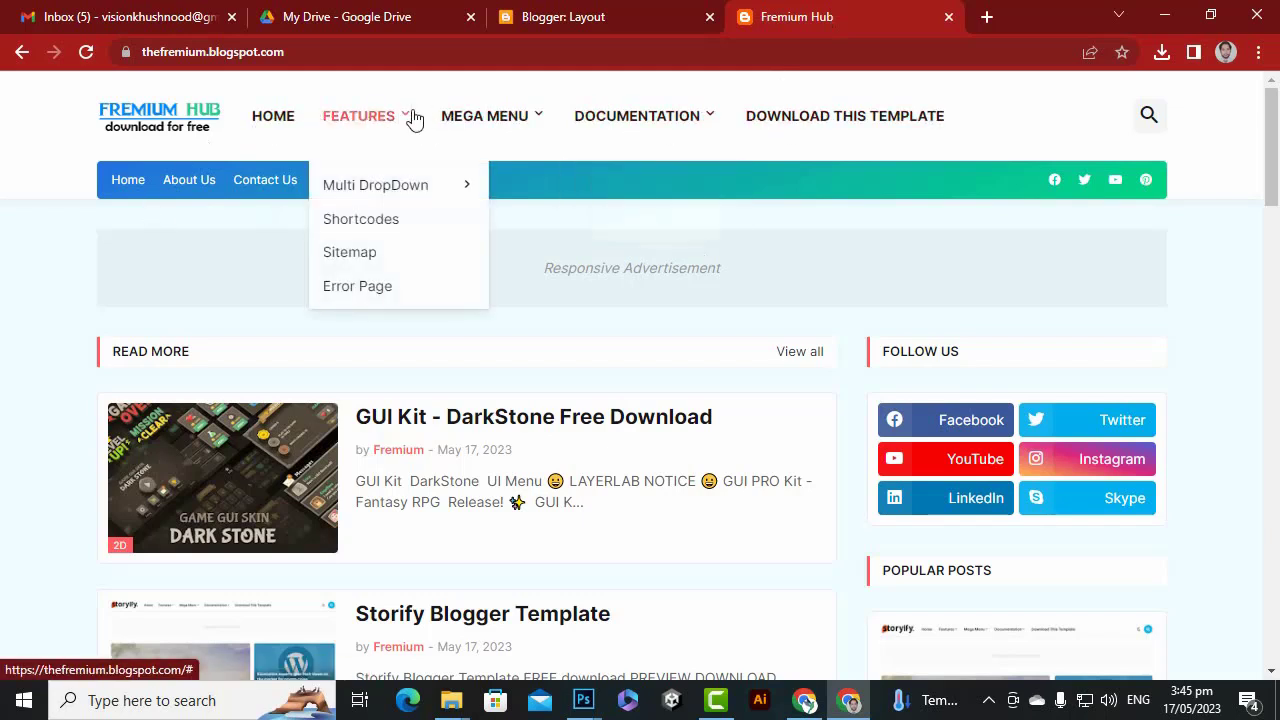
Open the Header Menu's Link List gadget in the layout and compare it with the live blog's navigation menu.
{"action": "left_click", "coordinate": [573, 12]}
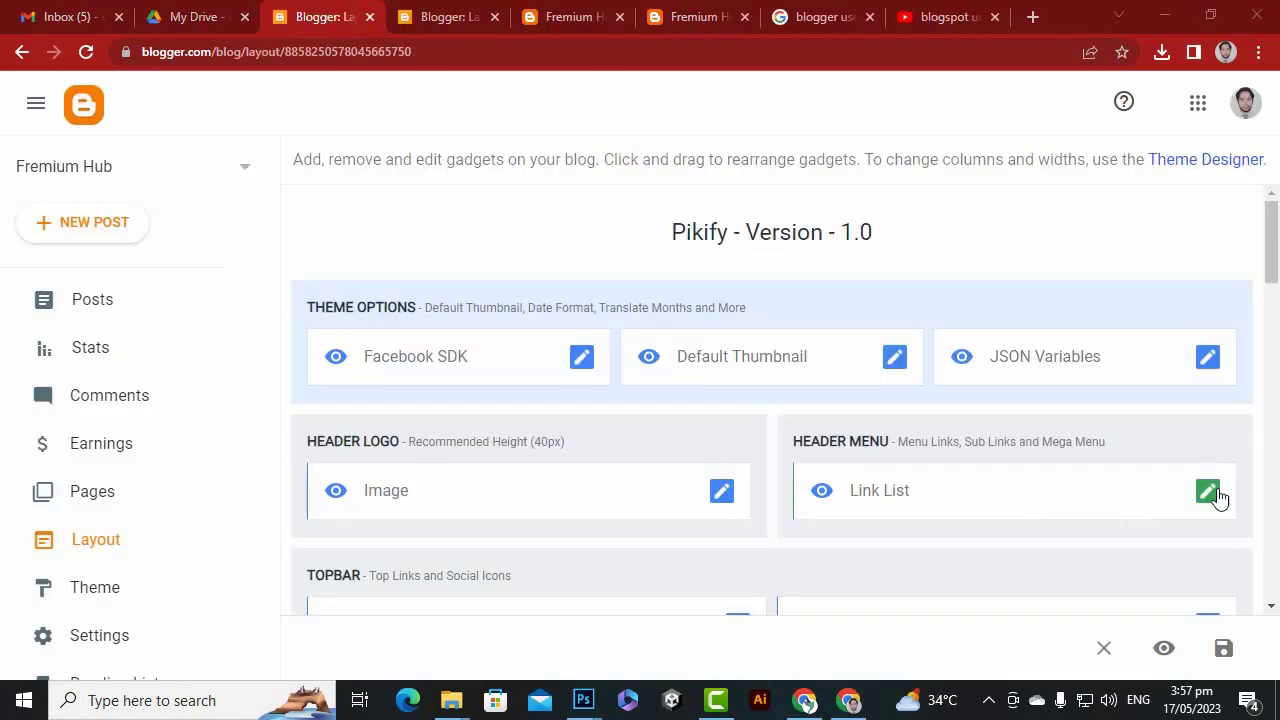
{"action": "left_click", "coordinate": [1210, 493]}
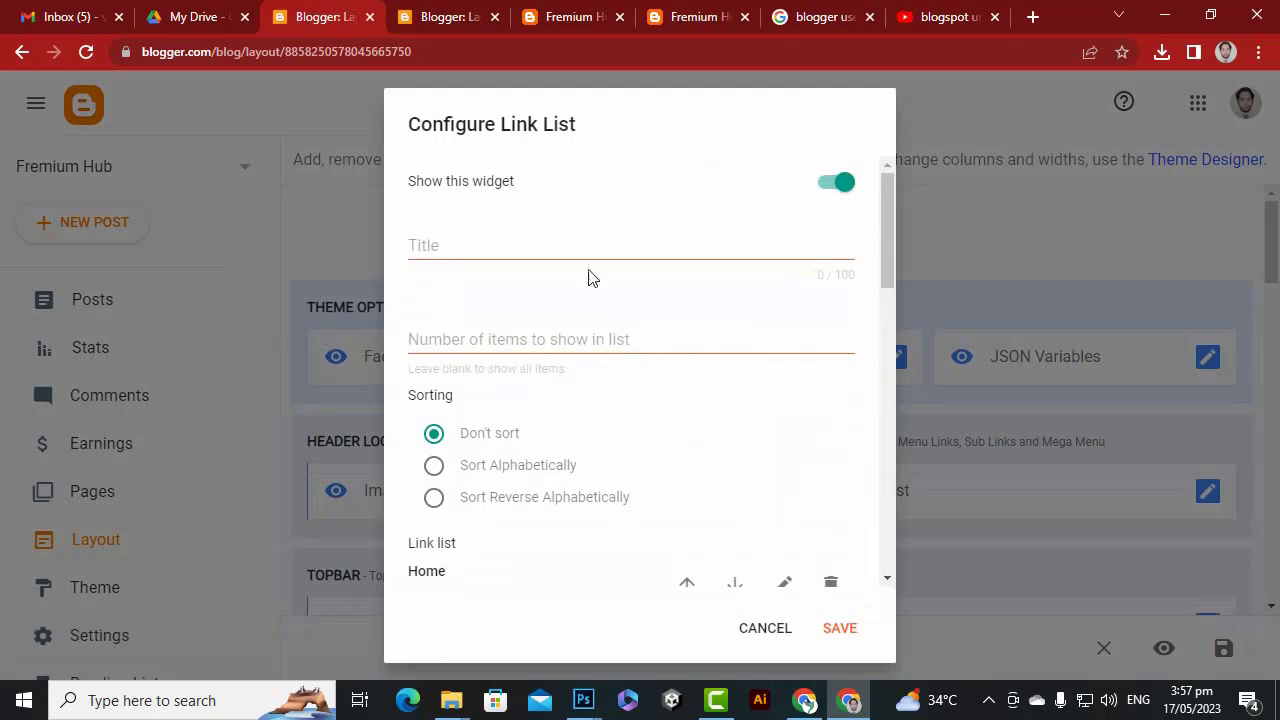
{"action": "left_click", "coordinate": [402, 10]}
{"action": "left_click", "coordinate": [528, 12]}
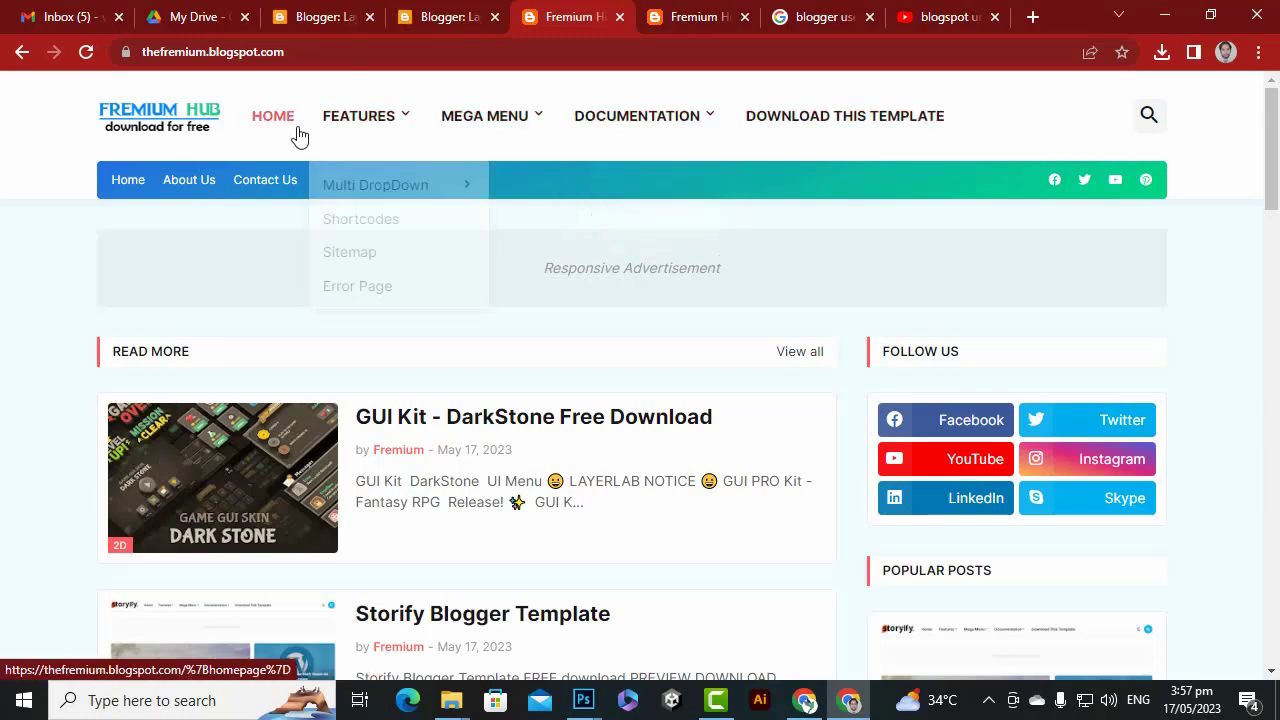
{"action": "left_click", "coordinate": [322, 10]}
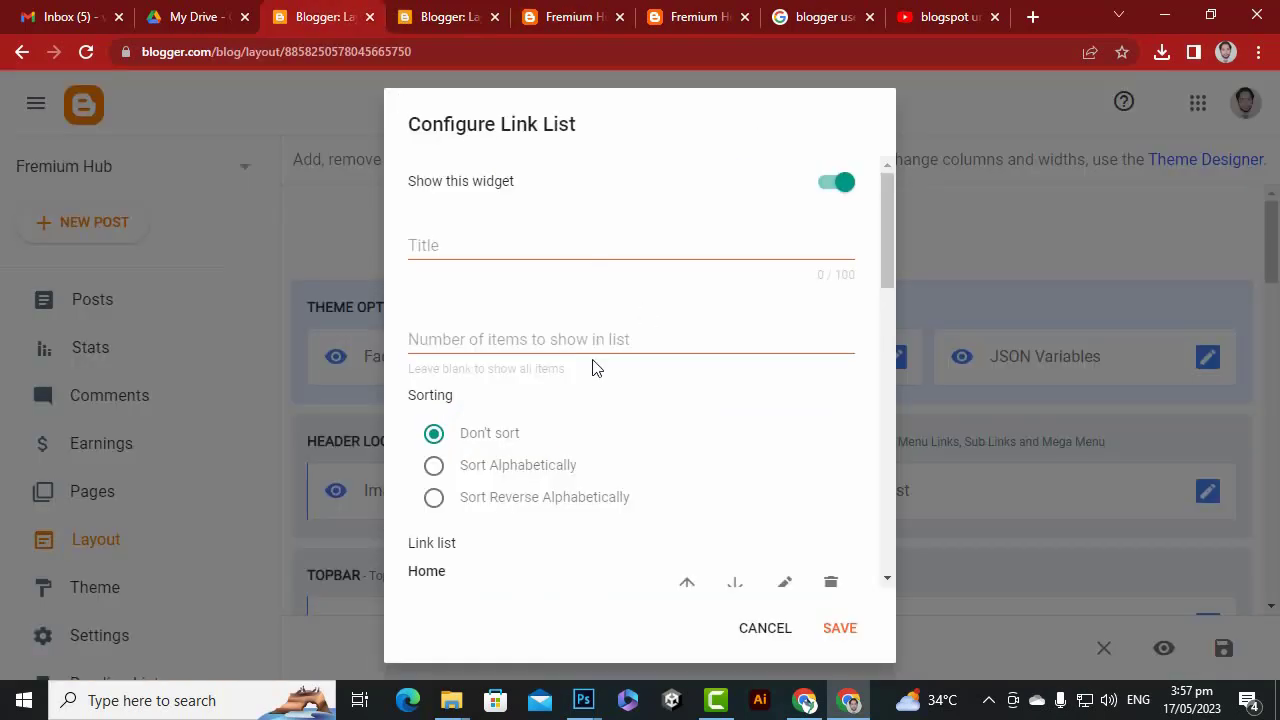
{"action": "scroll", "coordinate": [592, 366], "scroll_direction": "down", "scroll_amount": 2}
{"action": "scroll", "coordinate": [575, 371], "scroll_direction": "up", "scroll_amount": 3}
{"action": "left_click", "coordinate": [418, 14]}
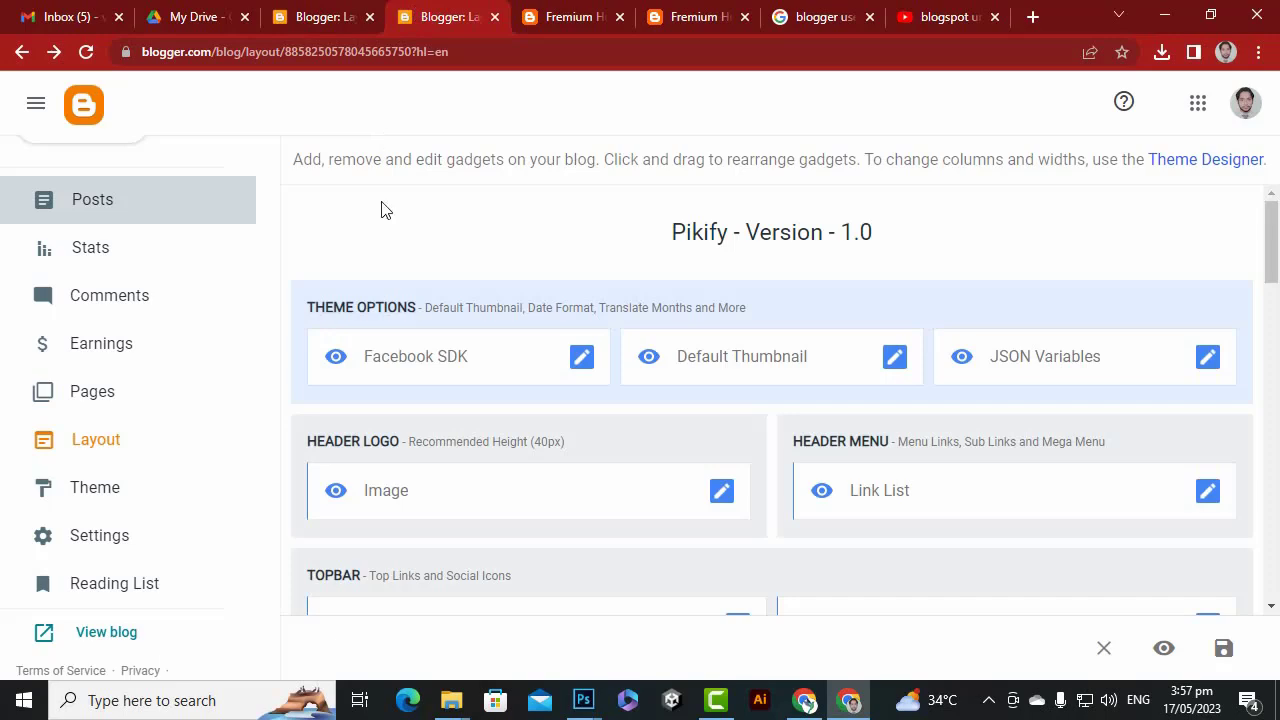
{"action": "left_click", "coordinate": [556, 8]}
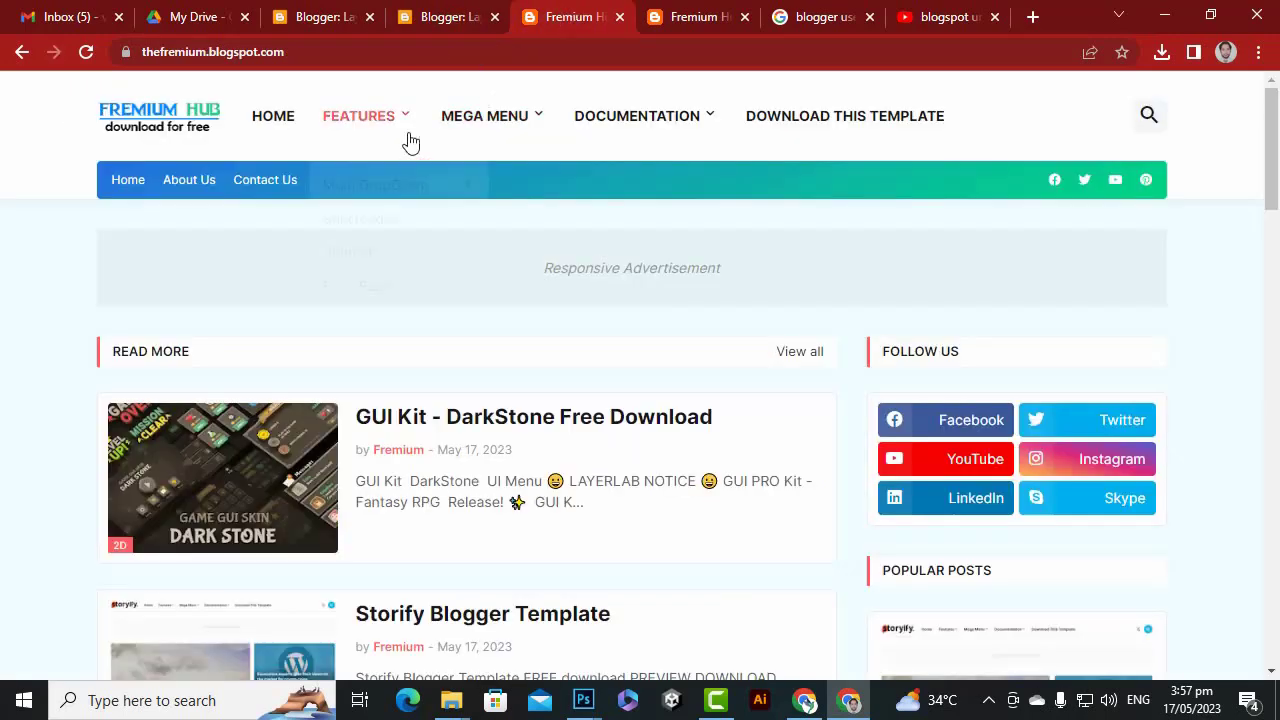
Test the live blog's Home menu link, return to the homepage and look through the page.
{"action": "left_click", "coordinate": [273, 116]}
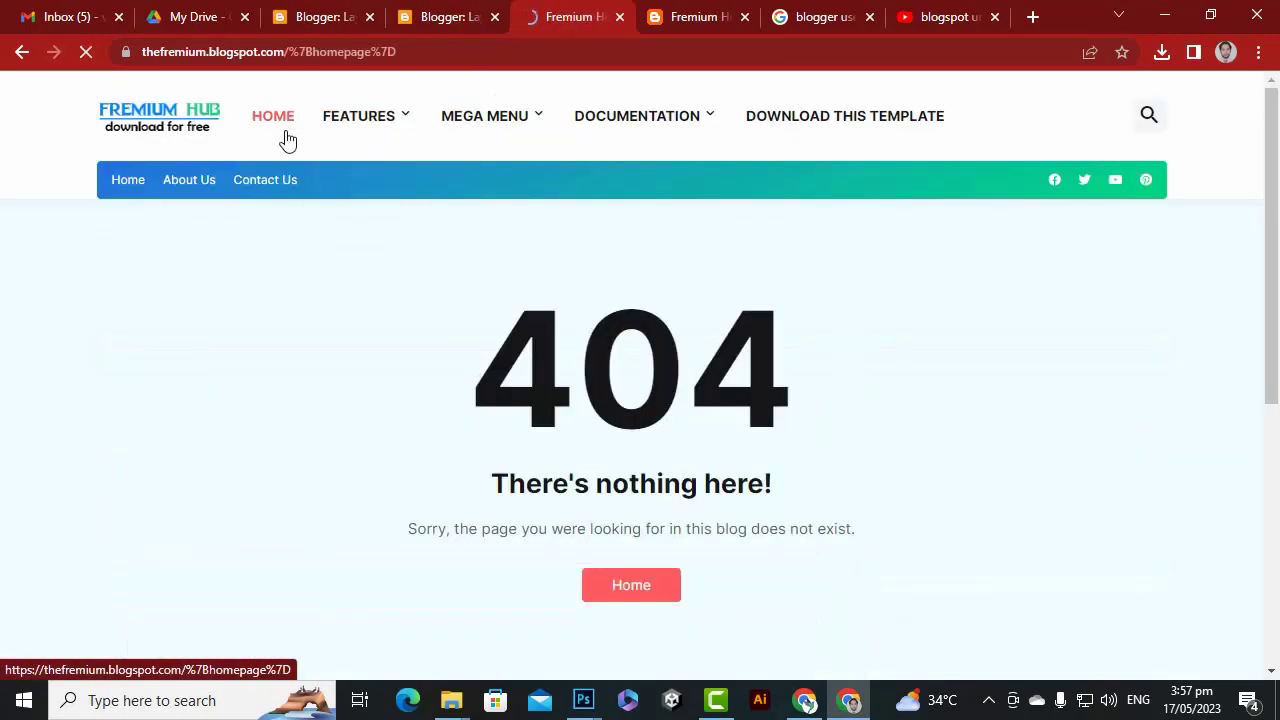
{"action": "scroll", "coordinate": [629, 464], "scroll_direction": "down", "scroll_amount": 1}
{"action": "scroll", "coordinate": [627, 463], "scroll_direction": "down", "scroll_amount": 2}
{"action": "scroll", "coordinate": [627, 463], "scroll_direction": "up", "scroll_amount": 3}
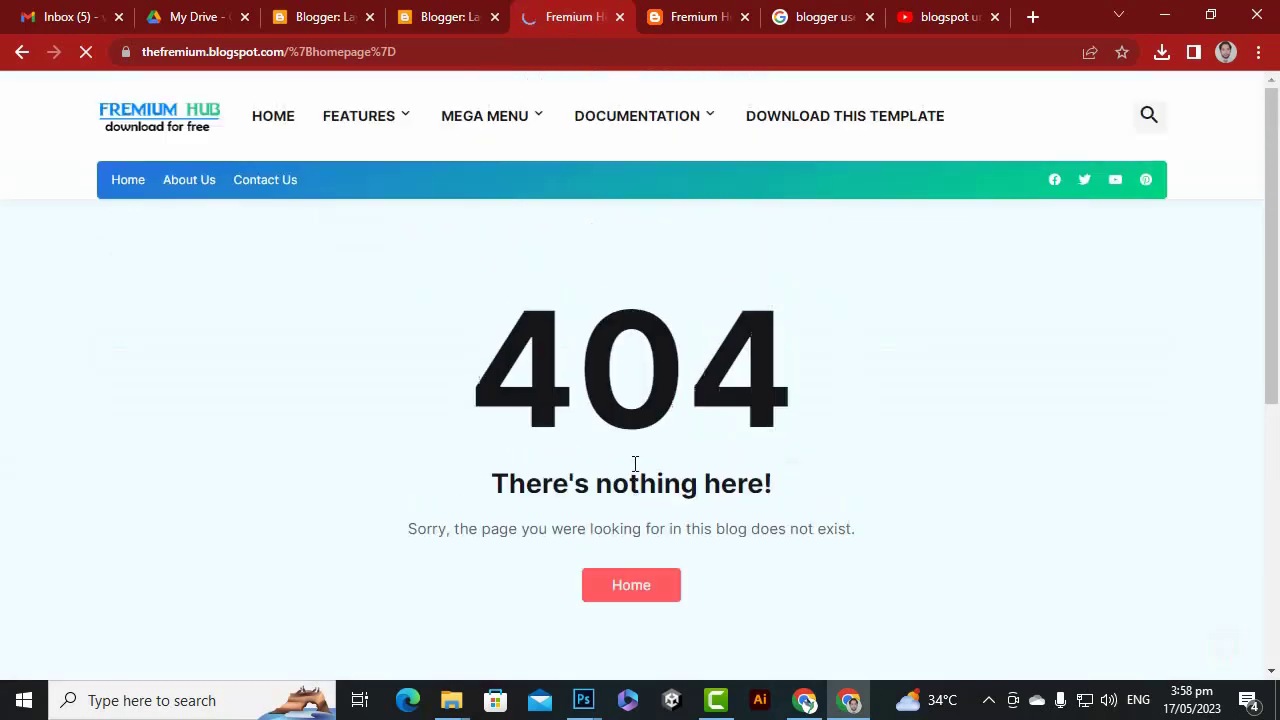
{"action": "left_click", "coordinate": [641, 597]}
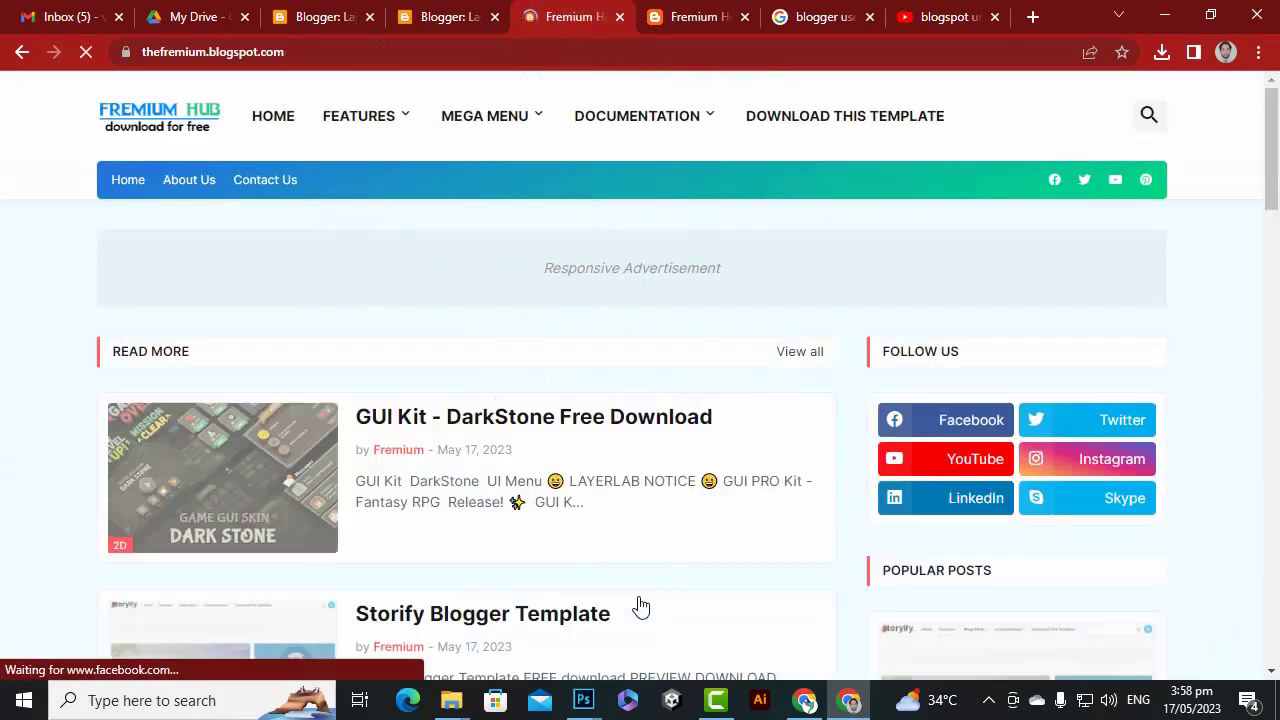
{"action": "scroll", "coordinate": [480, 500], "scroll_direction": "down", "scroll_amount": 4}
{"action": "scroll", "coordinate": [386, 297], "scroll_direction": "up", "scroll_amount": 4}
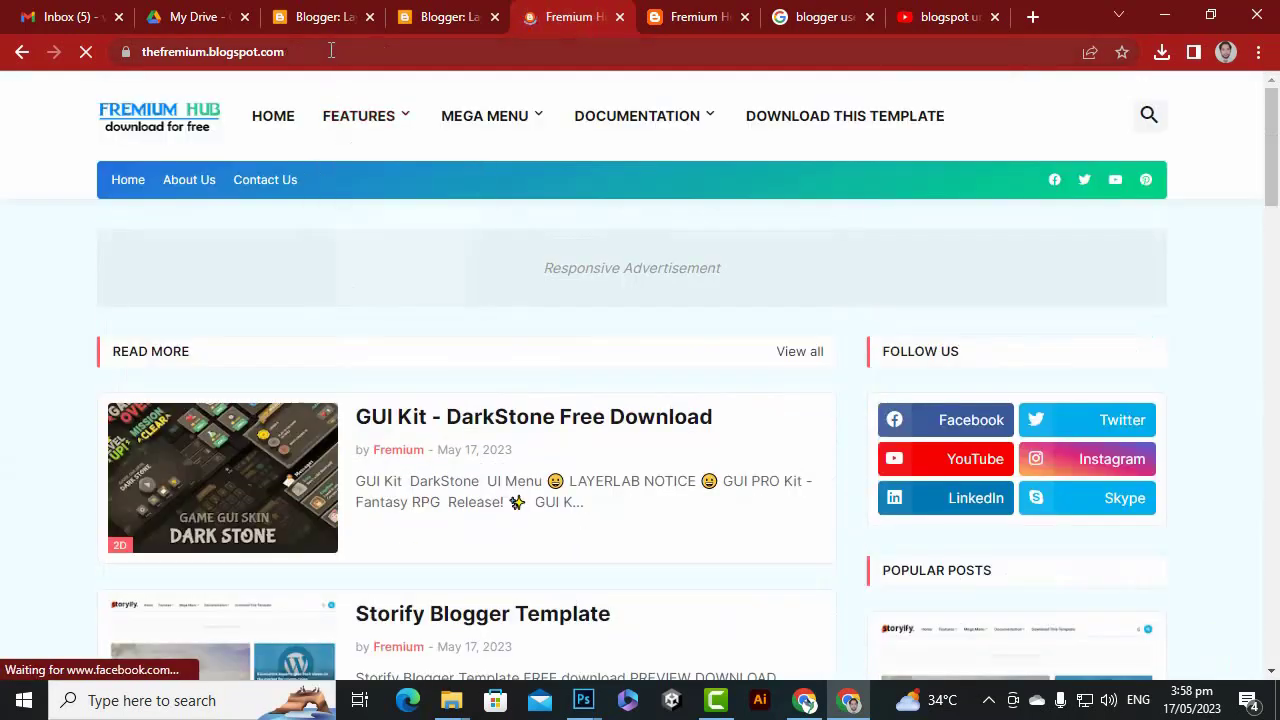
{"action": "scroll", "coordinate": [376, 314], "scroll_direction": "down", "scroll_amount": 1}
{"action": "scroll", "coordinate": [376, 314], "scroll_direction": "down", "scroll_amount": 10}
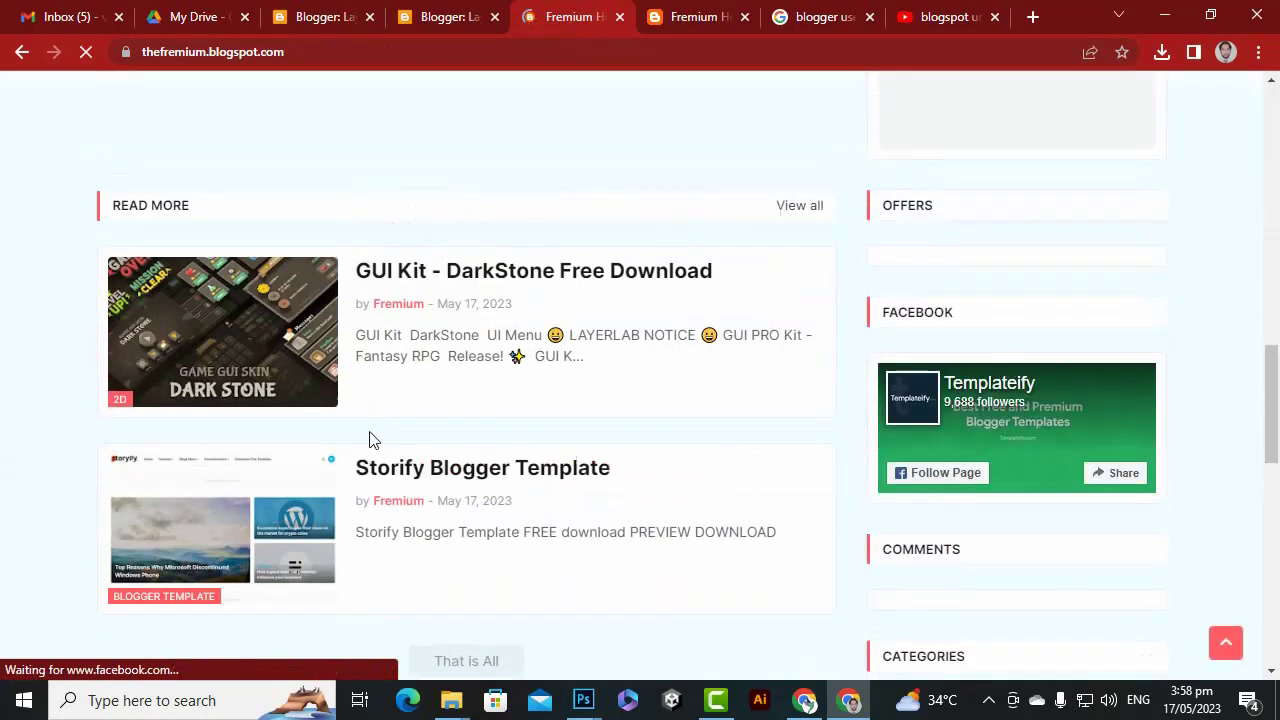
{"action": "scroll", "coordinate": [372, 420], "scroll_direction": "up", "scroll_amount": 6}
{"action": "scroll", "coordinate": [379, 389], "scroll_direction": "up", "scroll_amount": 2}
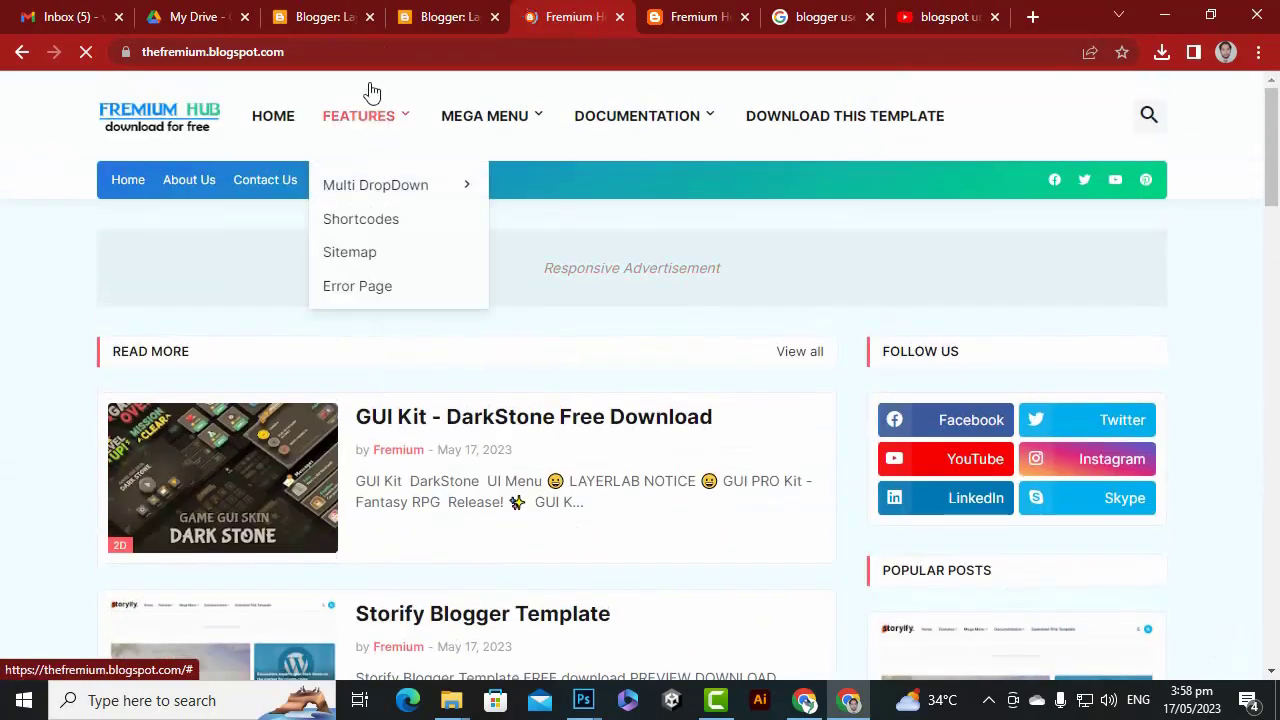
{"action": "left_click", "coordinate": [367, 45]}
{"action": "right_click", "coordinate": [368, 47]}
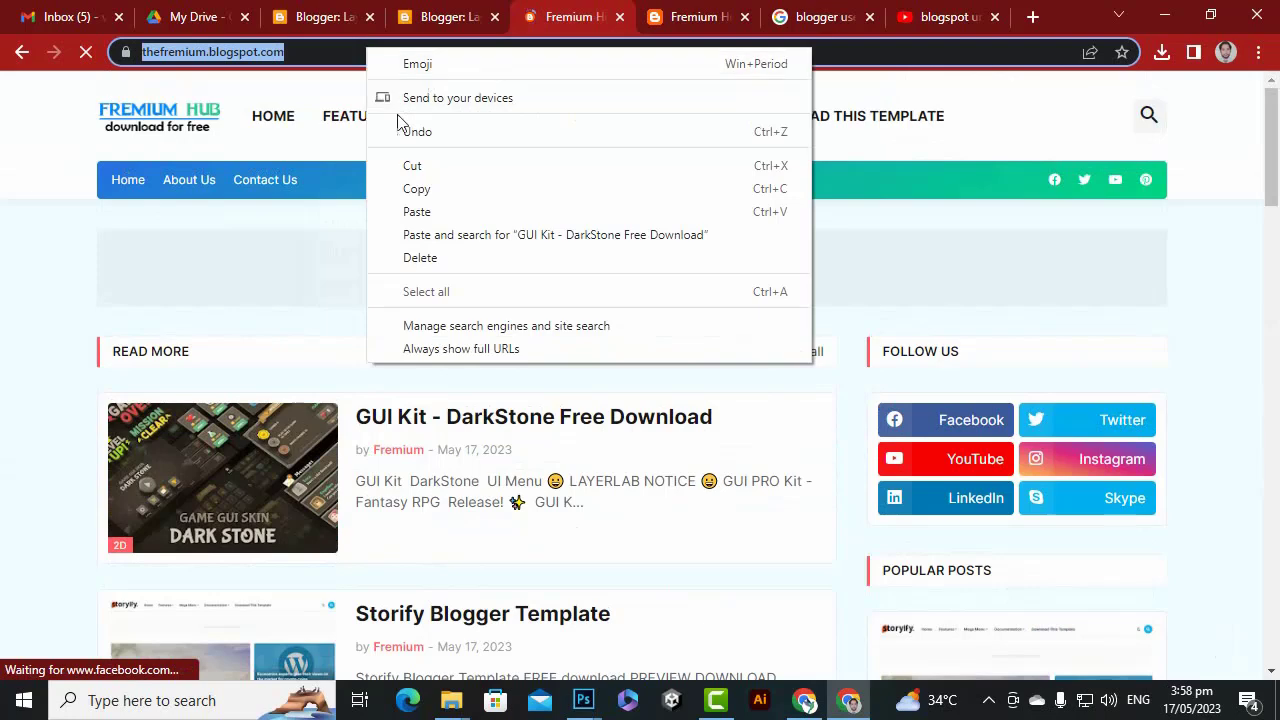
{"action": "left_click", "coordinate": [426, 189]}
{"action": "left_click", "coordinate": [337, 12]}
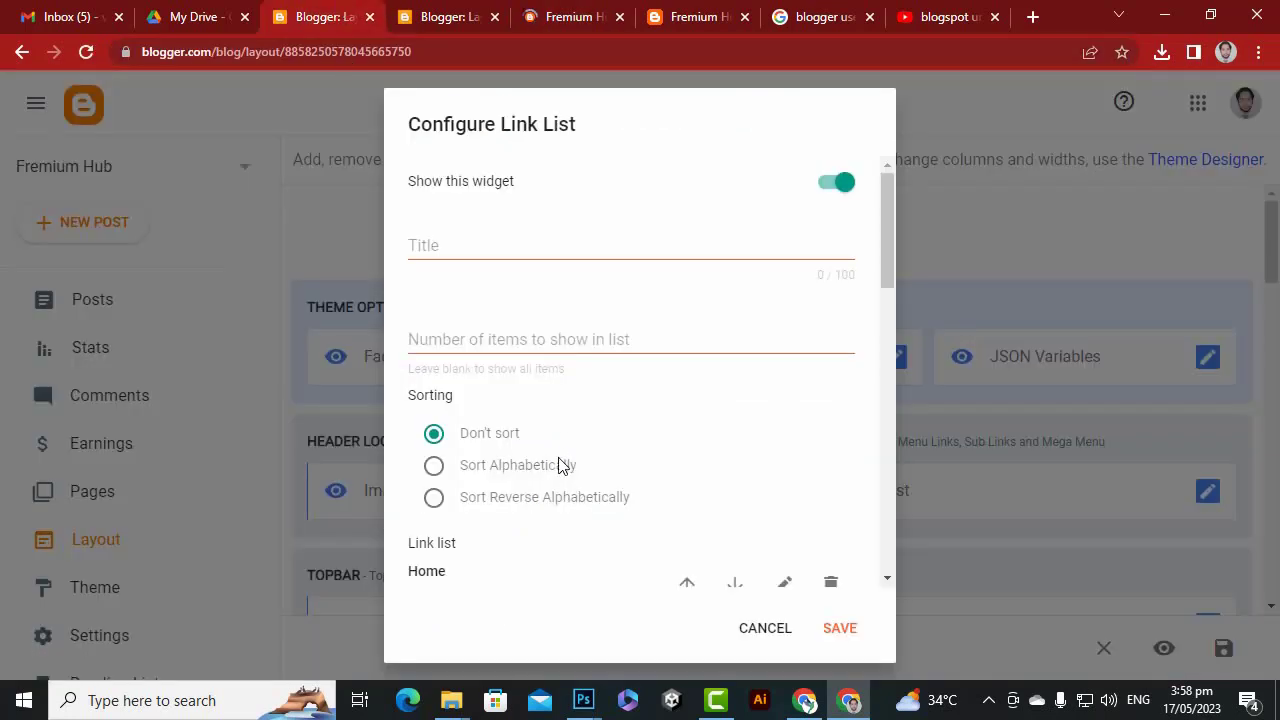
{"action": "scroll", "coordinate": [560, 465], "scroll_direction": "down", "scroll_amount": 3}
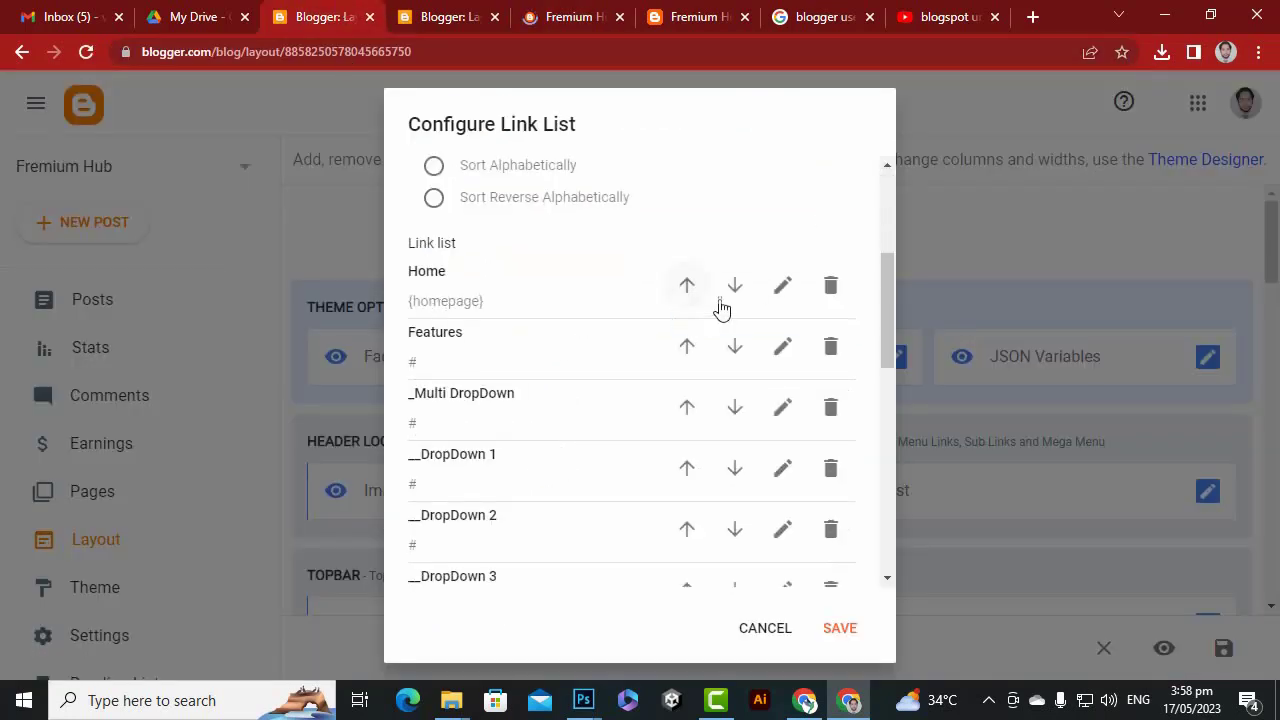
{"action": "left_click", "coordinate": [784, 290]}
{"action": "left_click", "coordinate": [592, 402]}
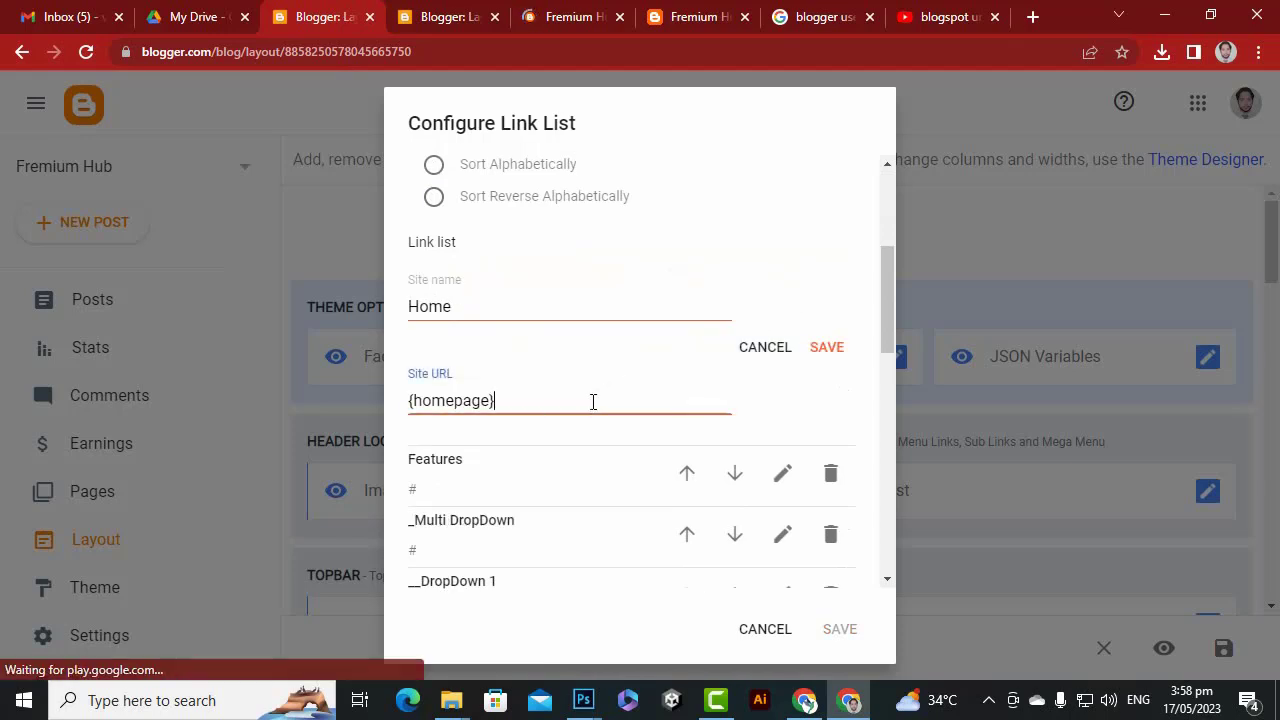
{"action": "triple_click", "coordinate": [593, 401]}
{"action": "key", "text": "ctrl+v"}
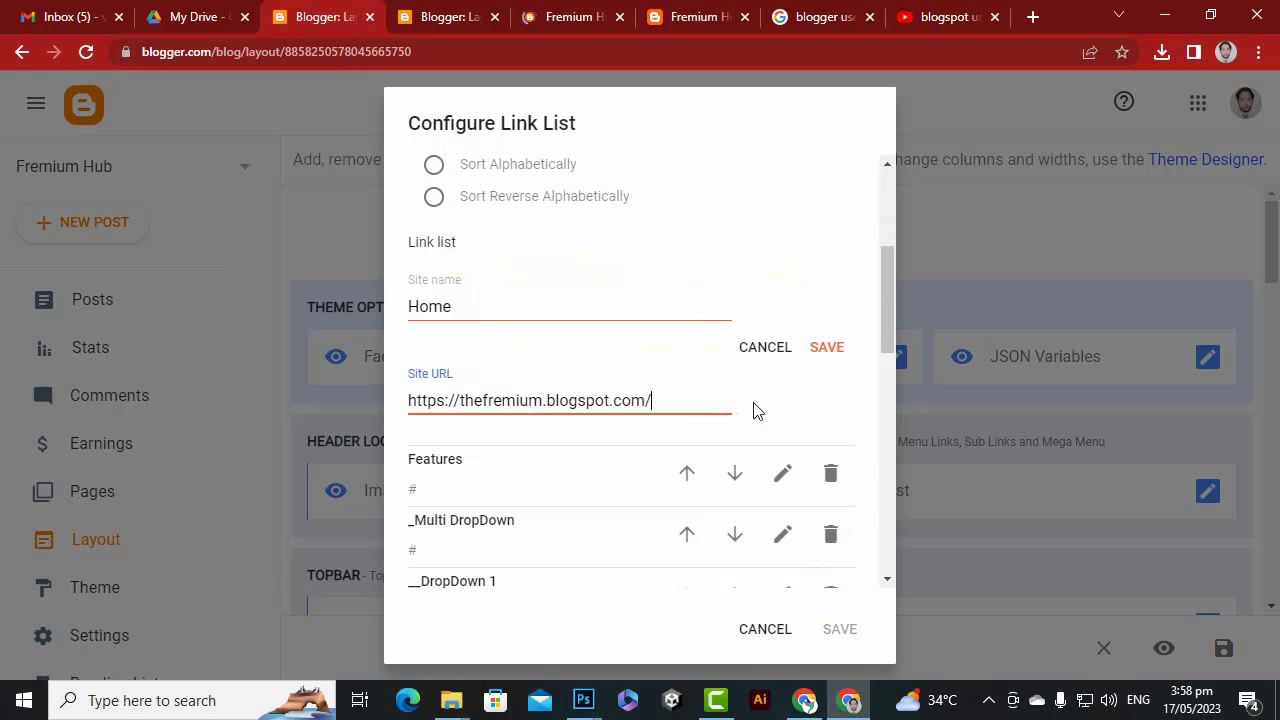
{"action": "left_click", "coordinate": [825, 349]}
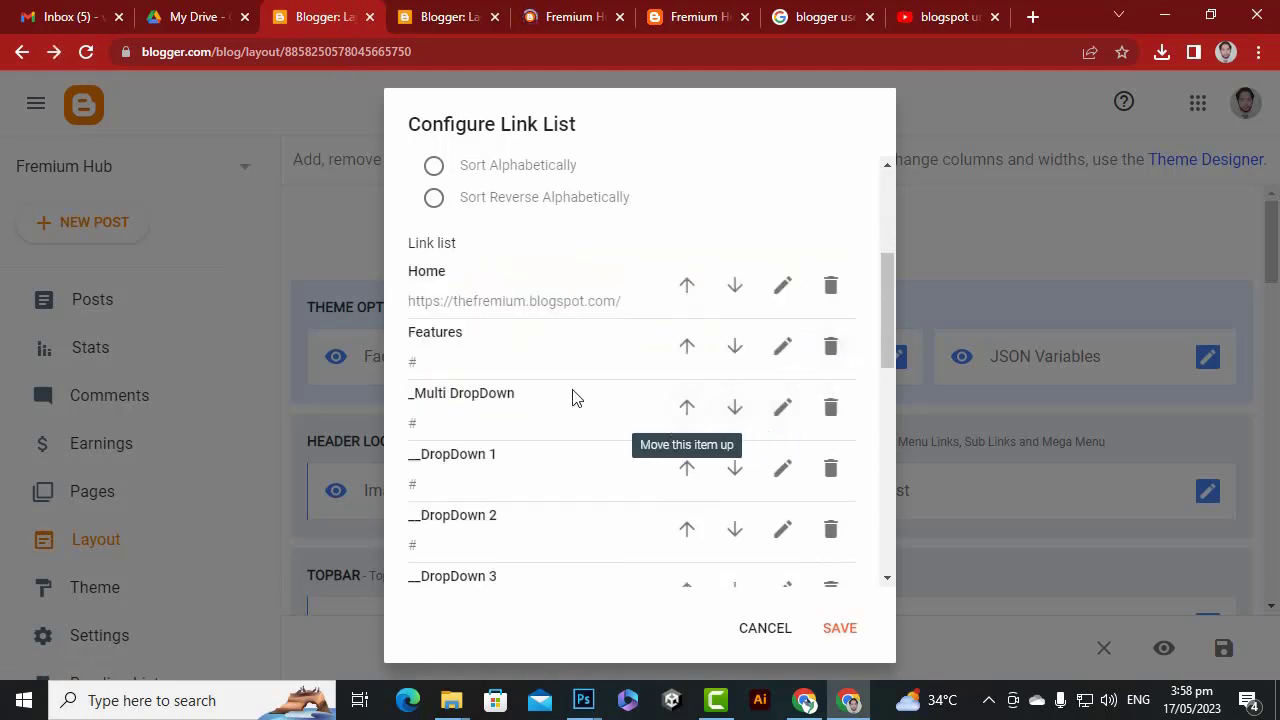
Check the live Features submenu and delete the __DropDown 1, __DropDown 2 and __DropDown 3 items from the header menu's link list.
{"action": "left_click", "coordinate": [443, 16]}
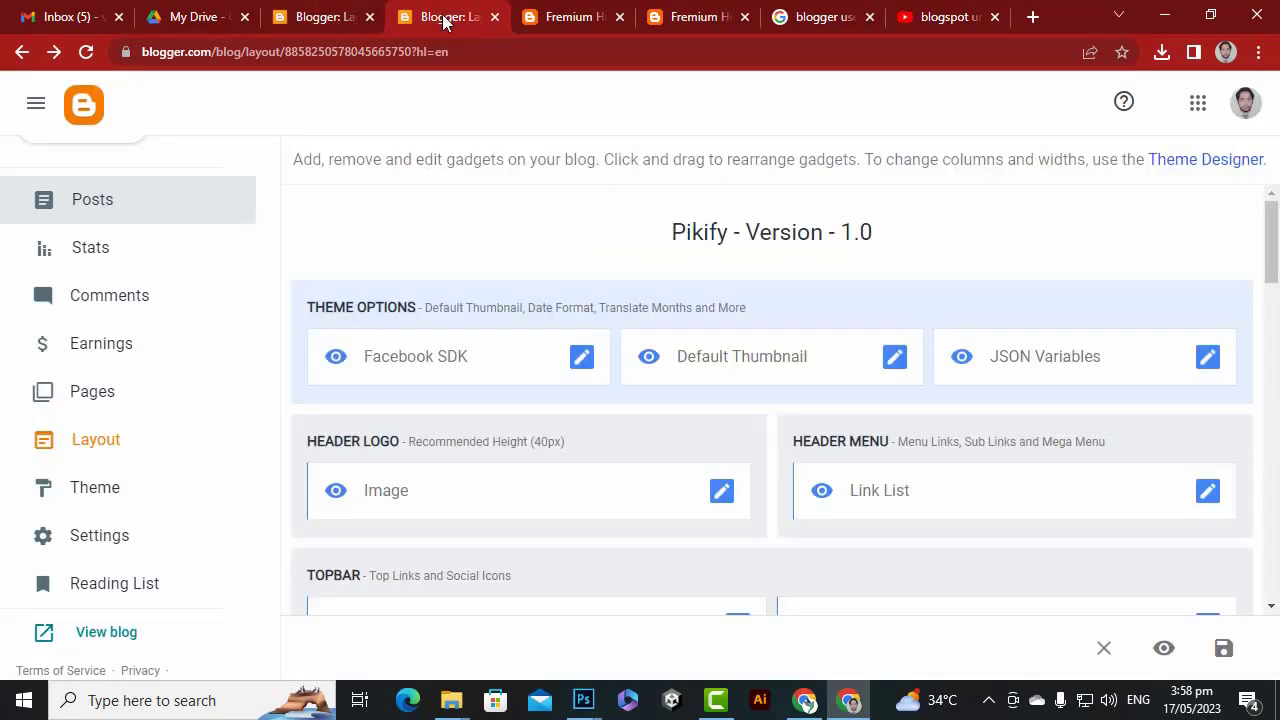
{"action": "left_click", "coordinate": [537, 16]}
{"action": "mouse_move", "coordinate": [360, 187]}
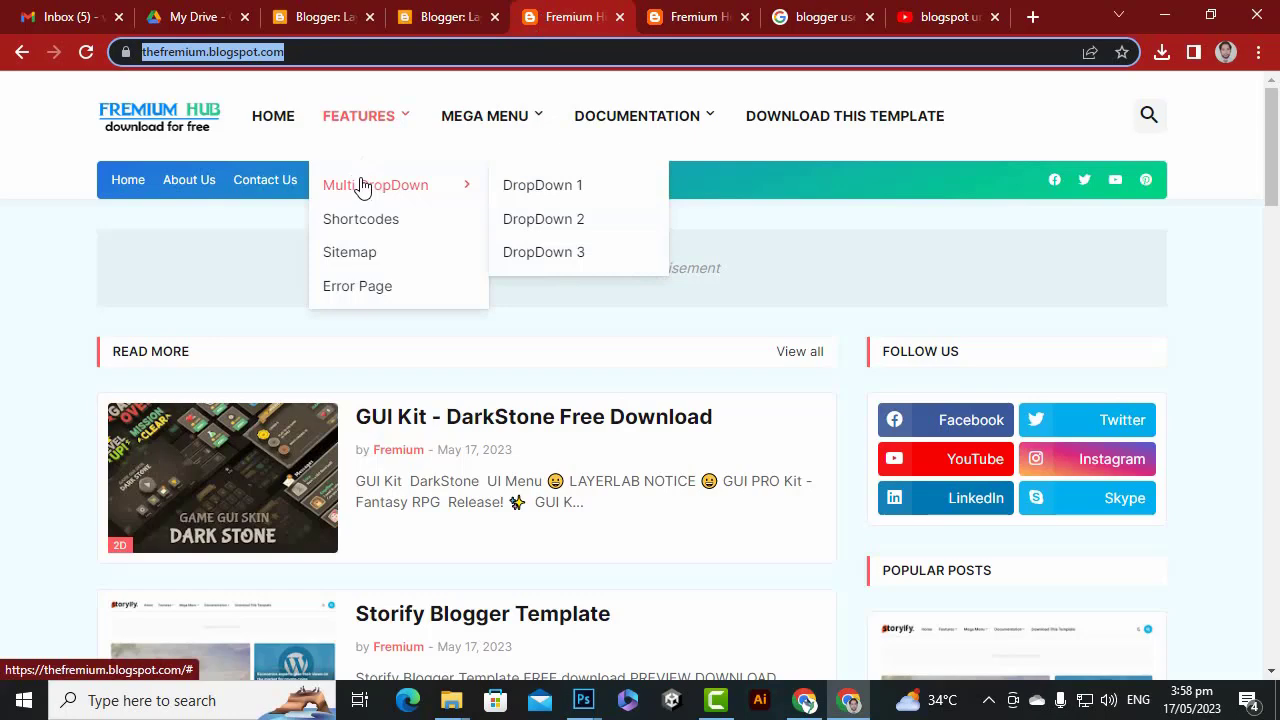
{"action": "left_click", "coordinate": [322, 14]}
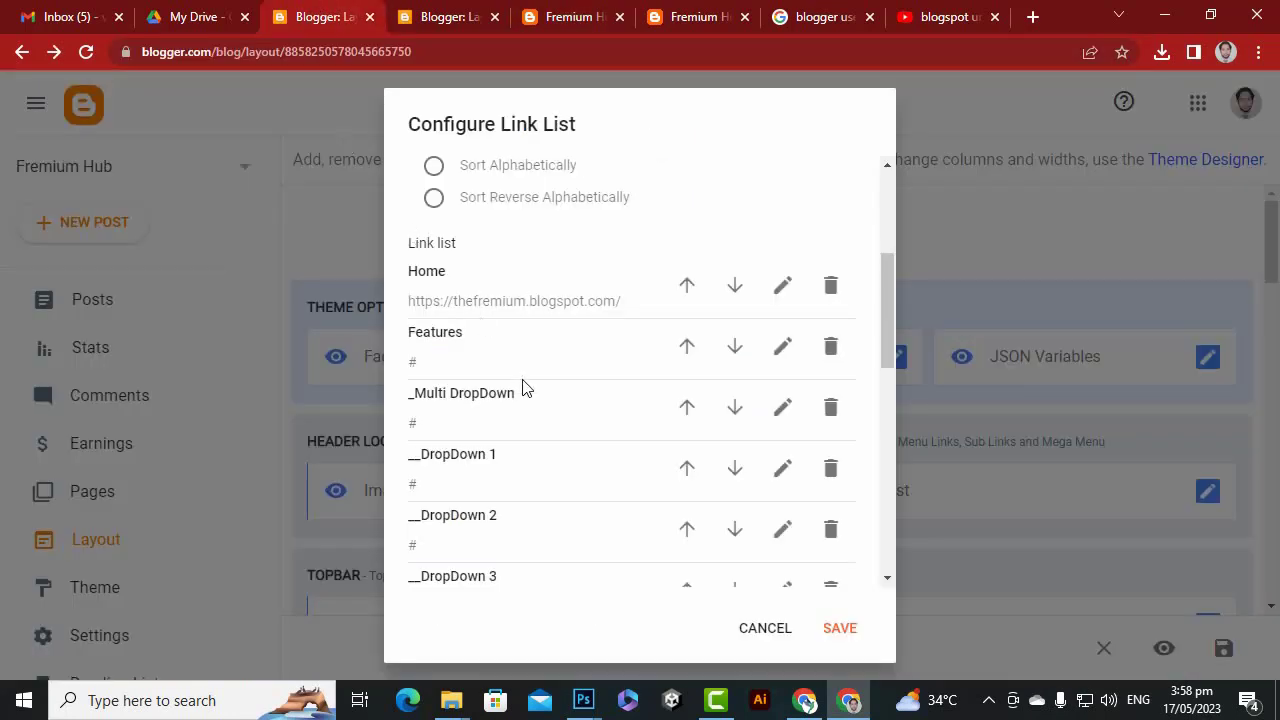
{"action": "scroll", "coordinate": [513, 452], "scroll_direction": "down", "scroll_amount": 1}
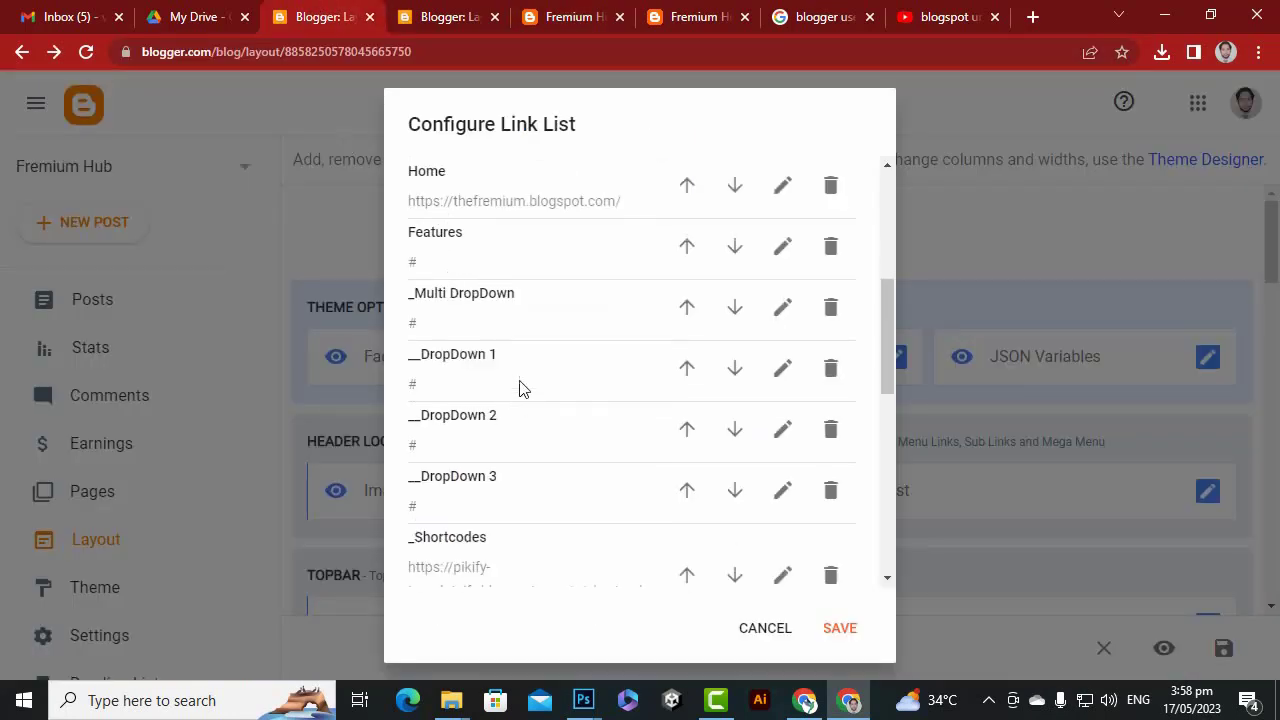
{"action": "left_click", "coordinate": [831, 372]}
{"action": "left_click", "coordinate": [831, 372]}
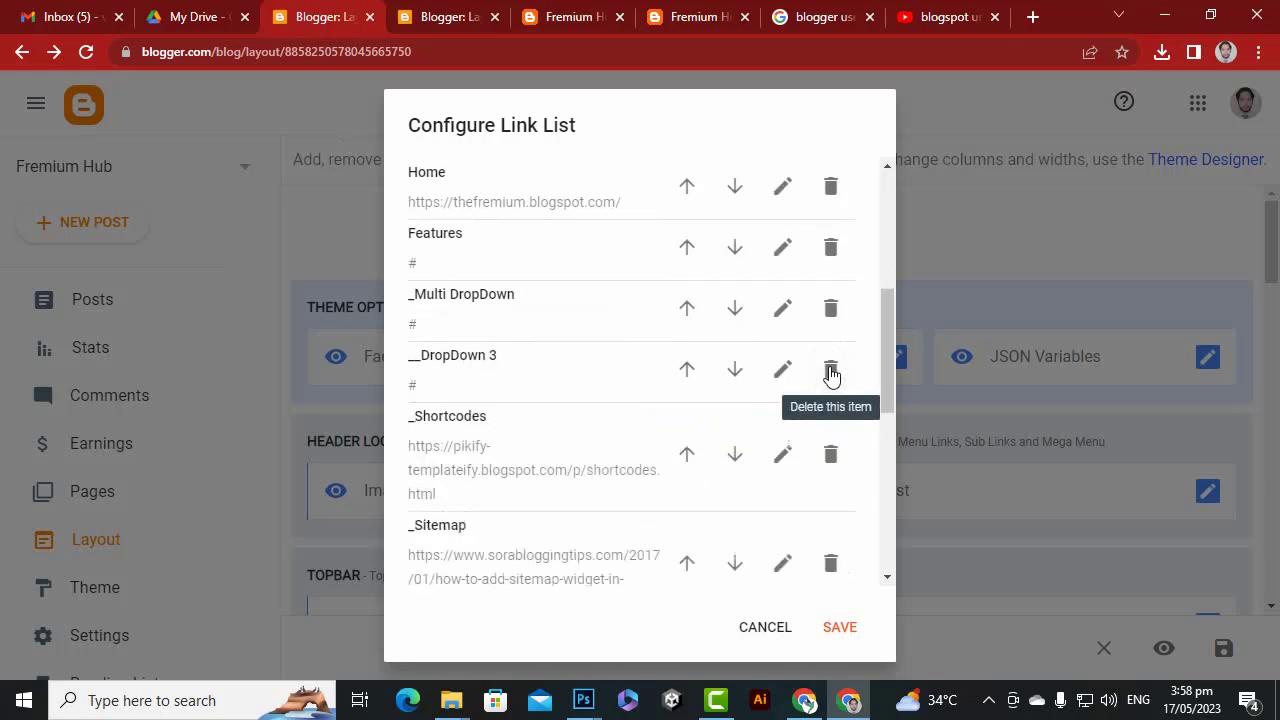
{"action": "left_click", "coordinate": [831, 372]}
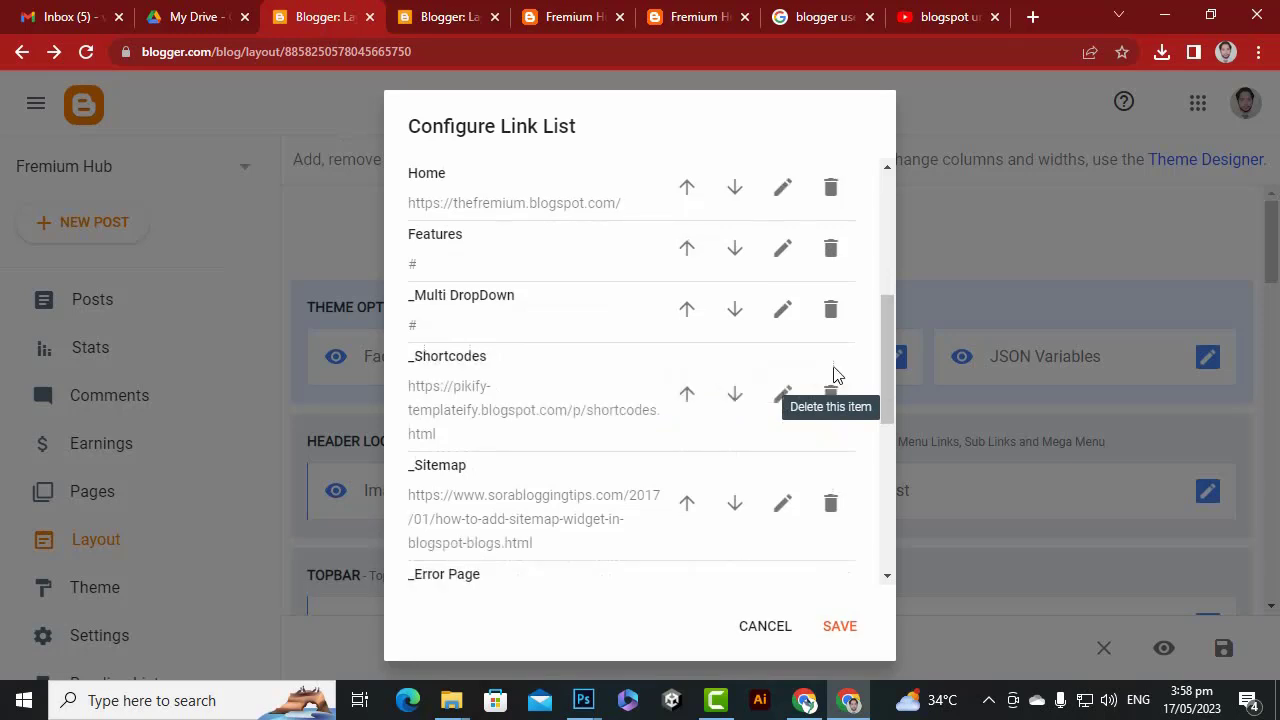
Change the Features menu item's site name to Web Templates.
{"action": "scroll", "coordinate": [498, 303], "scroll_direction": "up", "scroll_amount": 1}
{"action": "scroll", "coordinate": [498, 303], "scroll_direction": "up", "scroll_amount": 1}
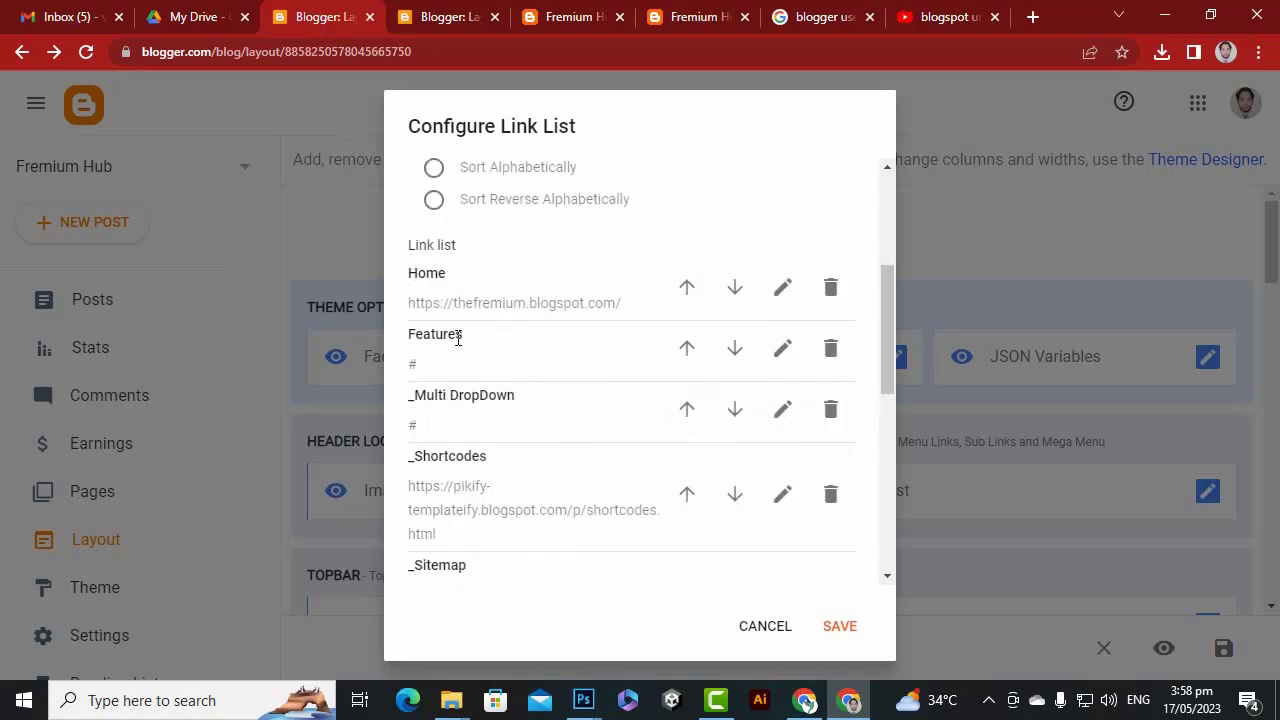
{"action": "left_click", "coordinate": [779, 350]}
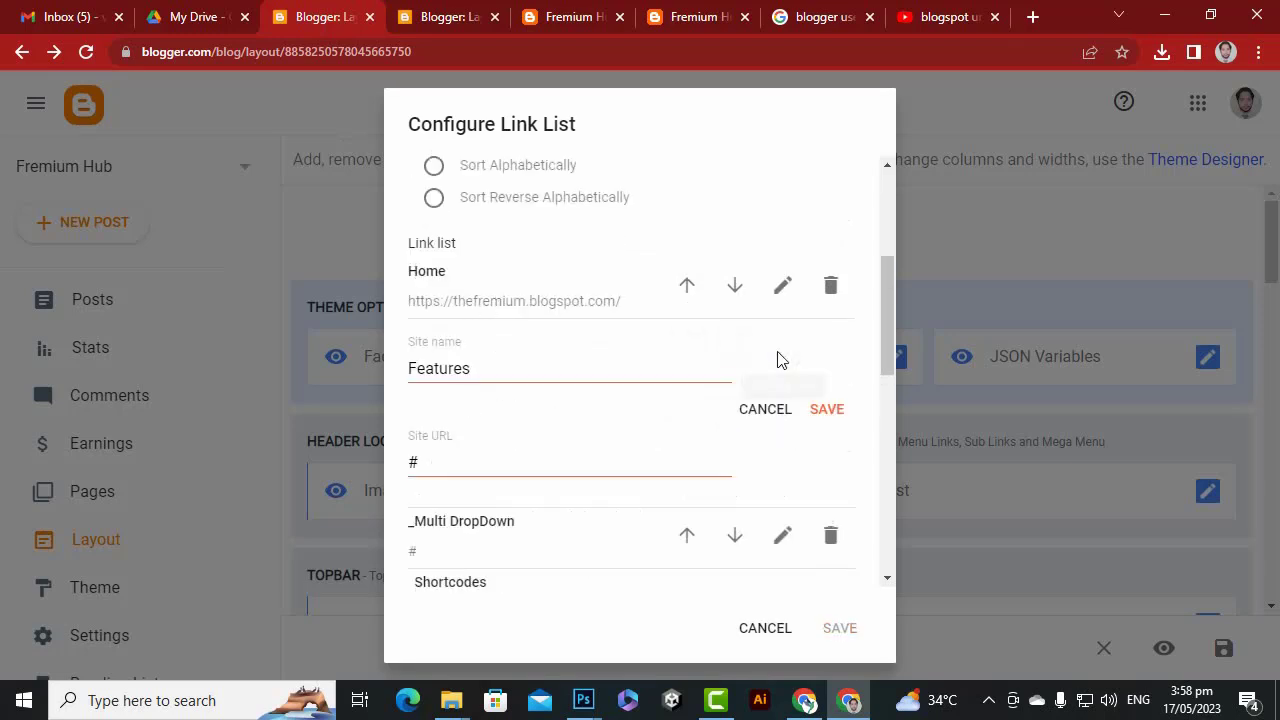
{"action": "left_click_drag", "start_coordinate": [506, 366], "coordinate": [307, 414]}
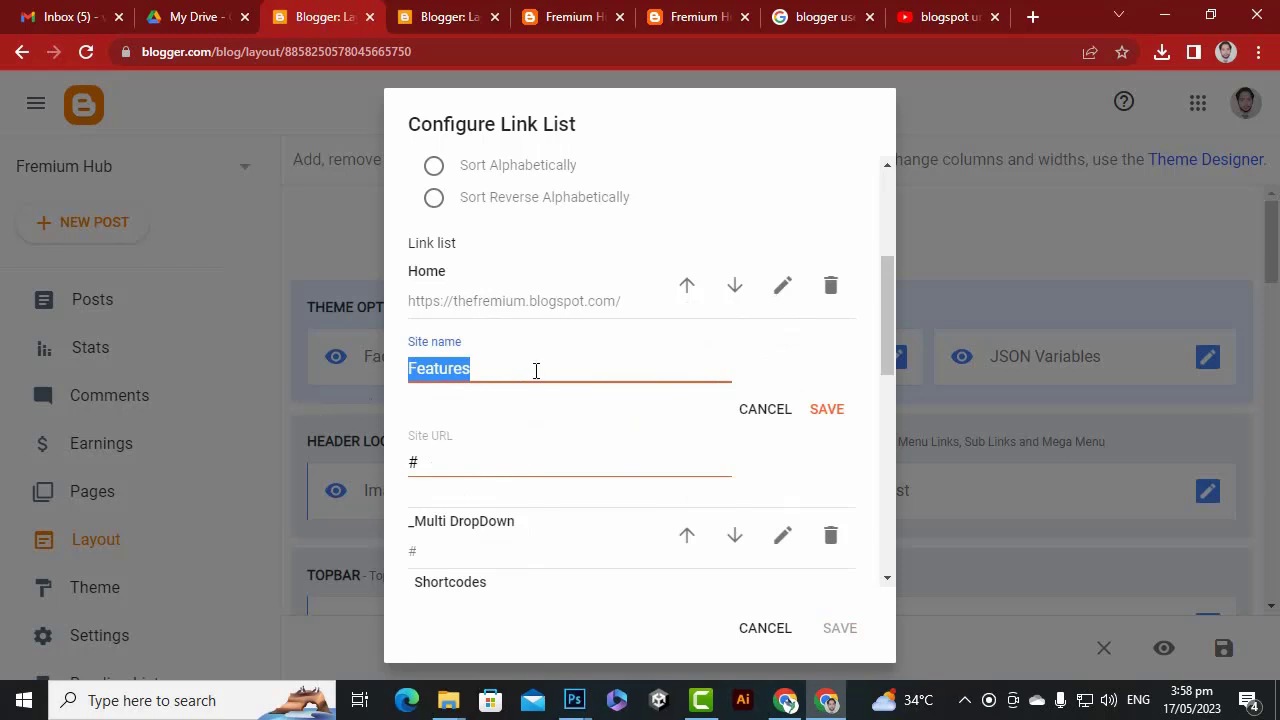
{"action": "type", "text": "Web Templ"}
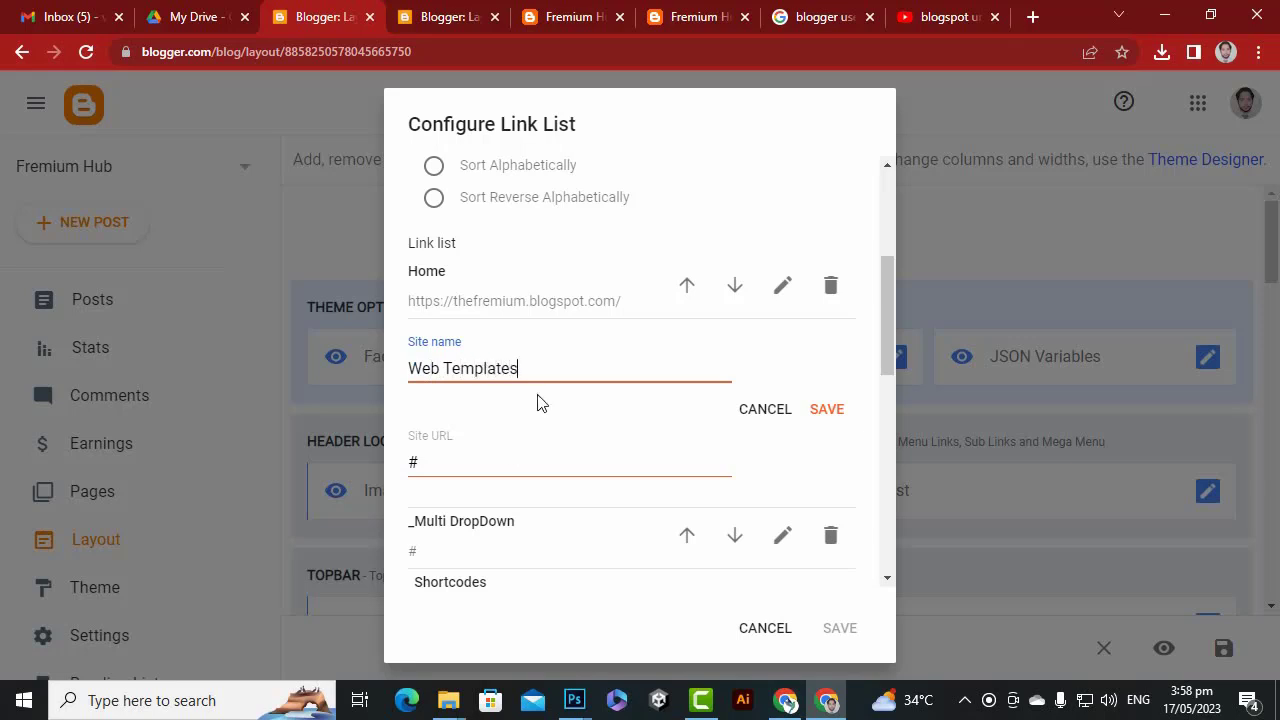
{"action": "left_click", "coordinate": [497, 482]}
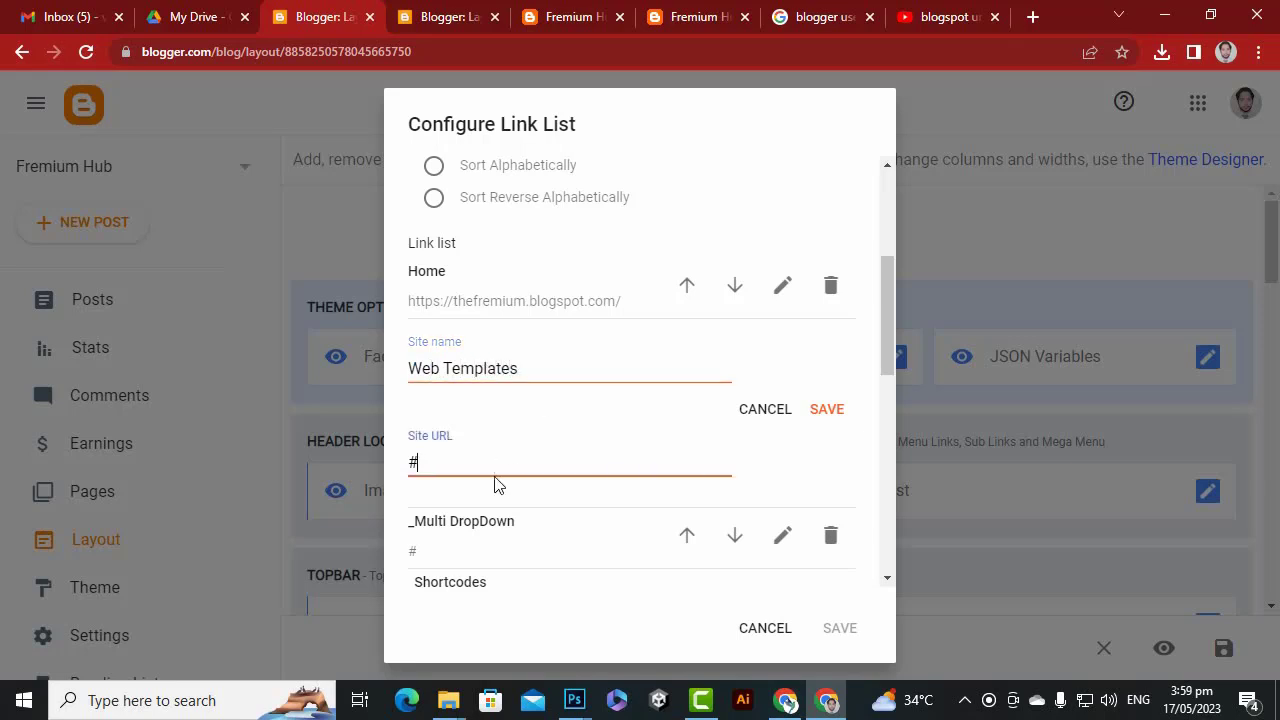
Open the Storify Blogger Template post on the live blog, check its tags and view its Blogger Template label page.
{"action": "left_click", "coordinate": [596, 10]}
{"action": "scroll", "coordinate": [494, 443], "scroll_direction": "down", "scroll_amount": 2}
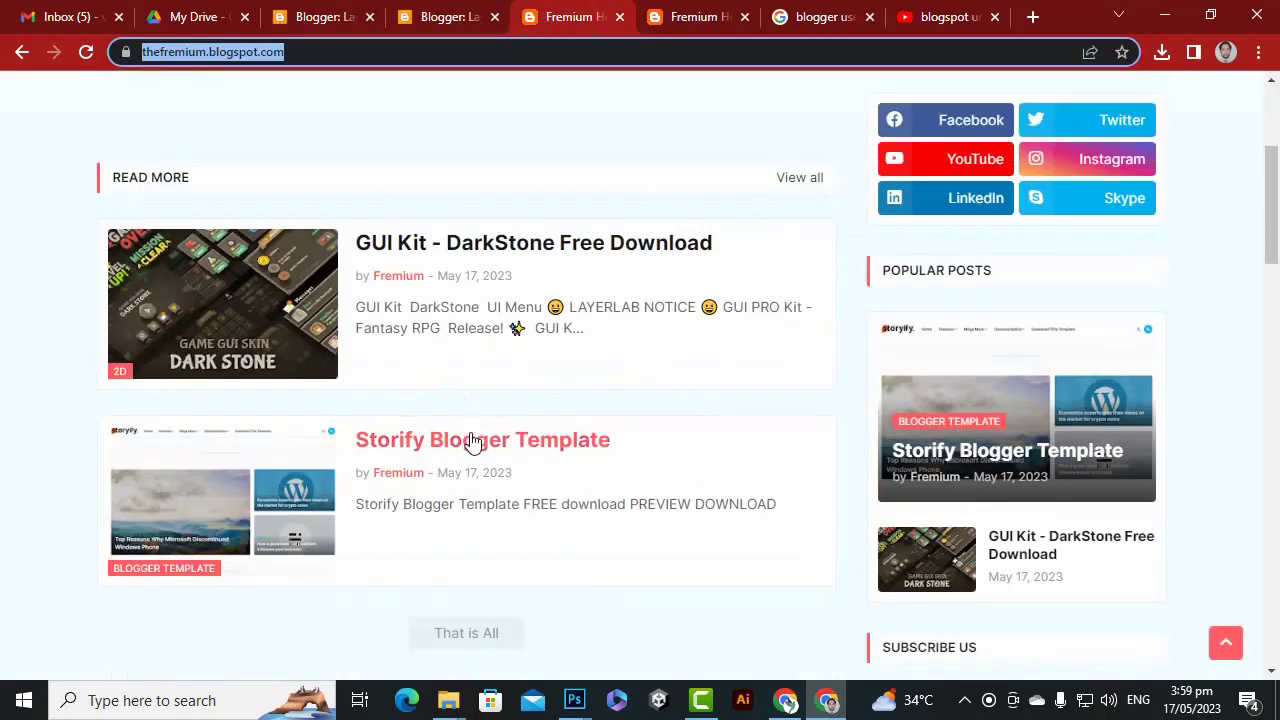
{"action": "left_click", "coordinate": [473, 441]}
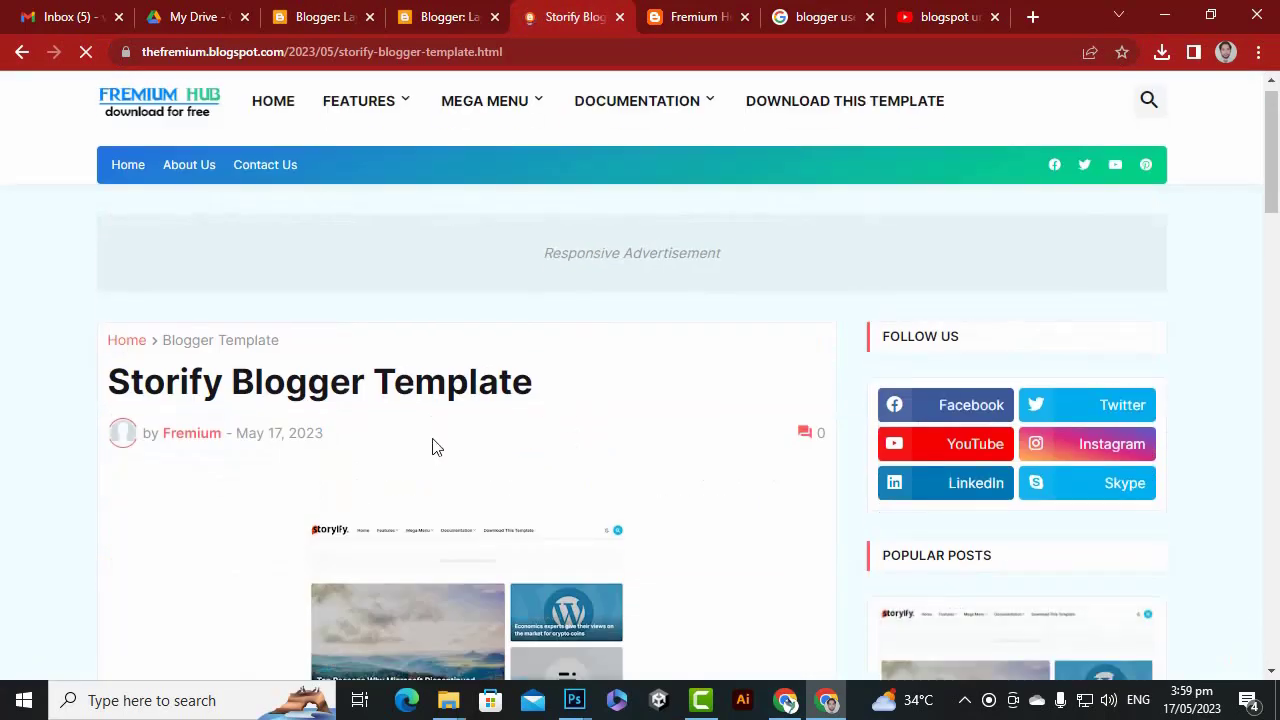
{"action": "scroll", "coordinate": [433, 446], "scroll_direction": "down", "scroll_amount": 12}
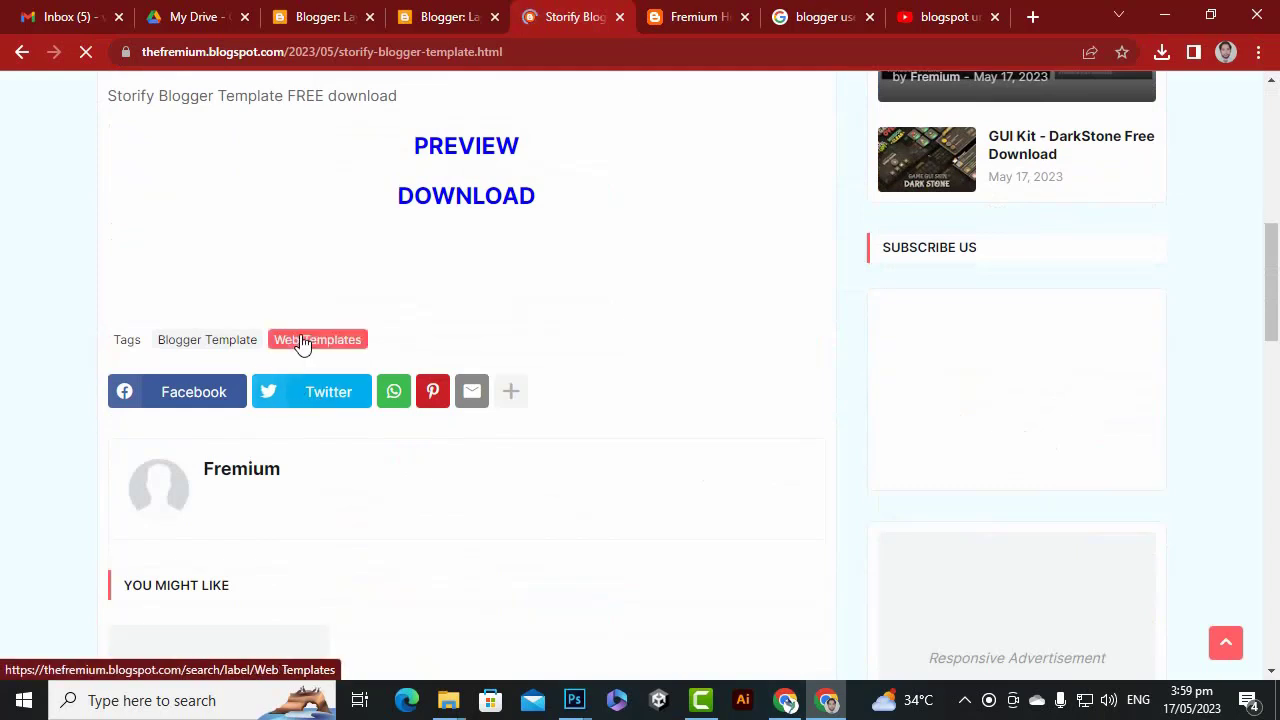
{"action": "scroll", "coordinate": [211, 366], "scroll_direction": "up", "scroll_amount": 5}
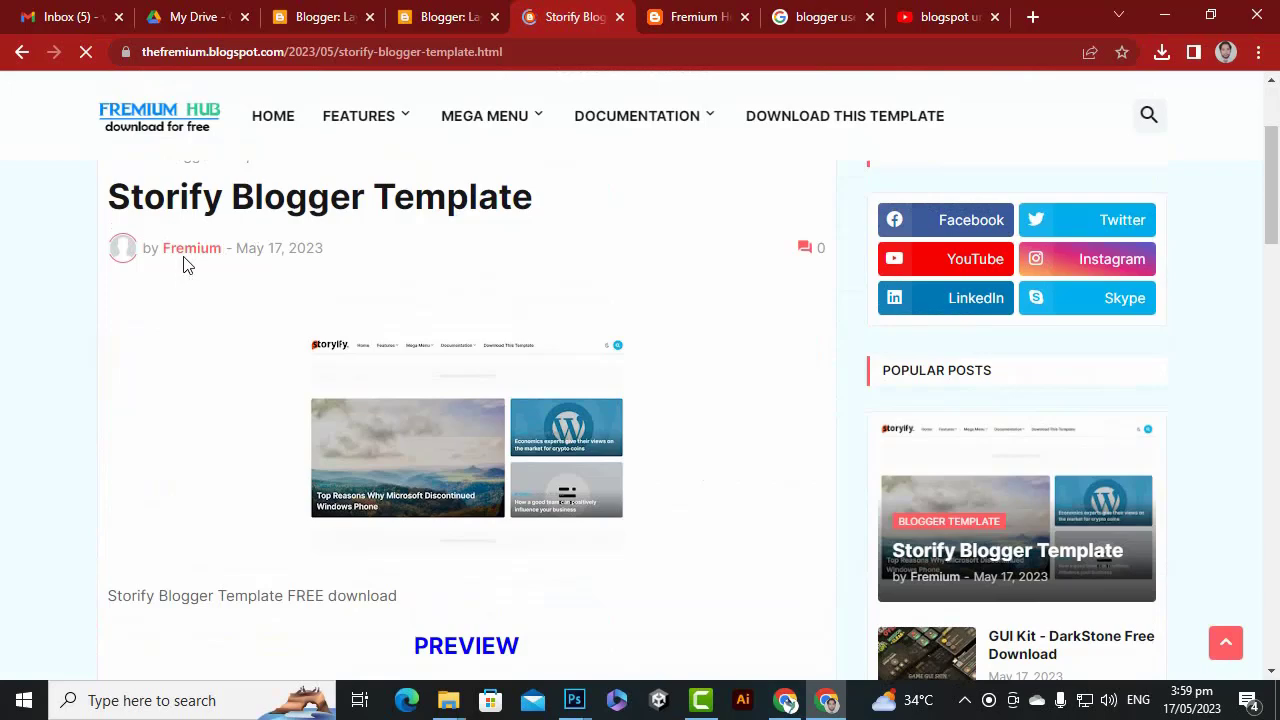
{"action": "scroll", "coordinate": [303, 306], "scroll_direction": "up", "scroll_amount": 1}
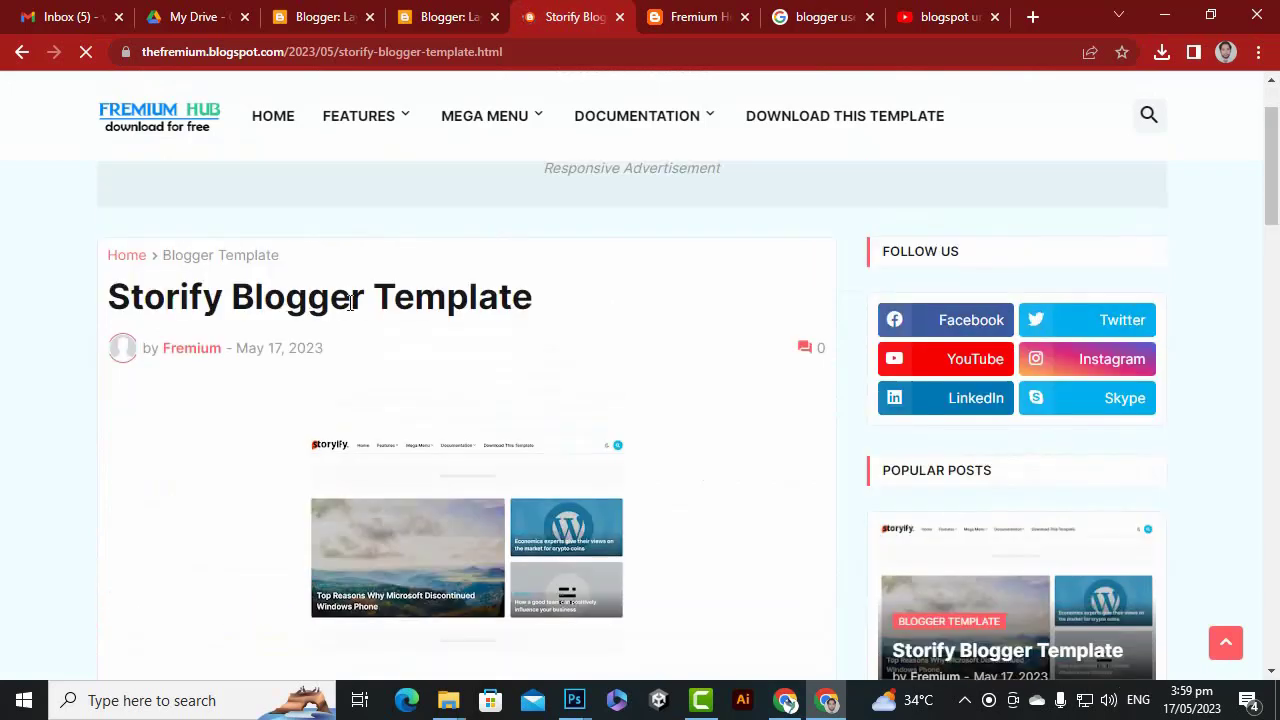
{"action": "left_click", "coordinate": [238, 261]}
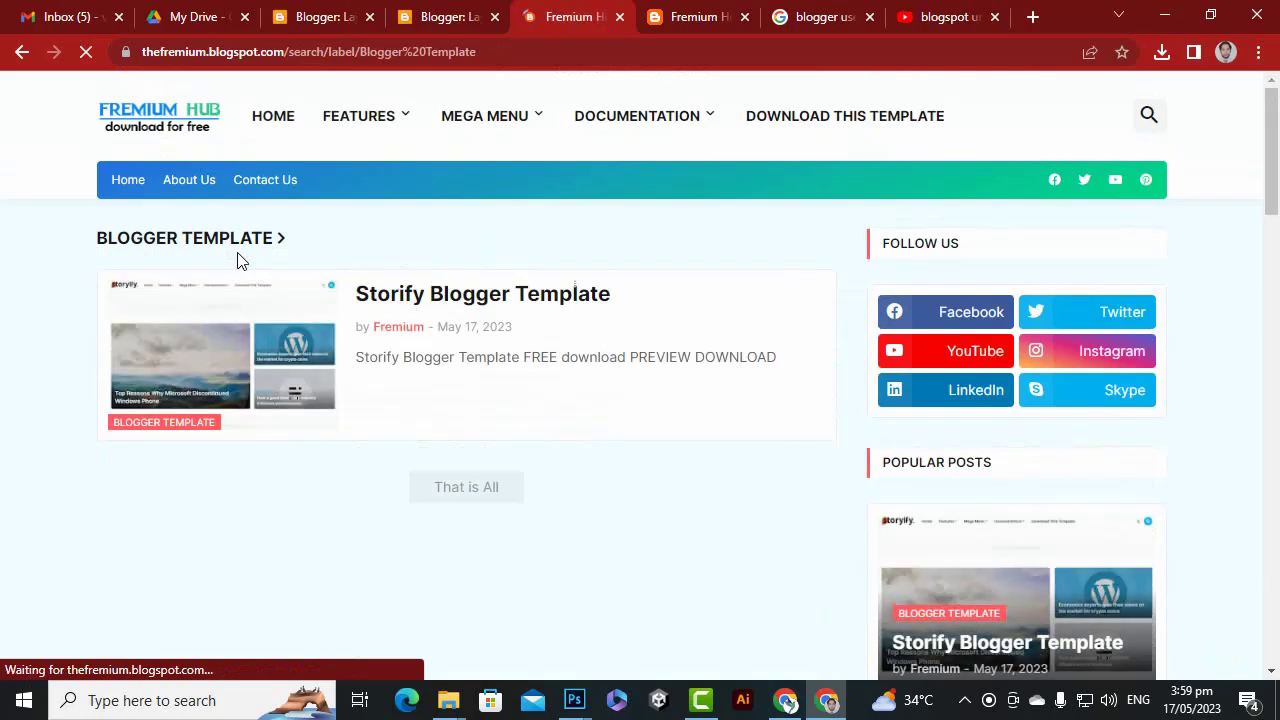
{"action": "left_click", "coordinate": [358, 50]}
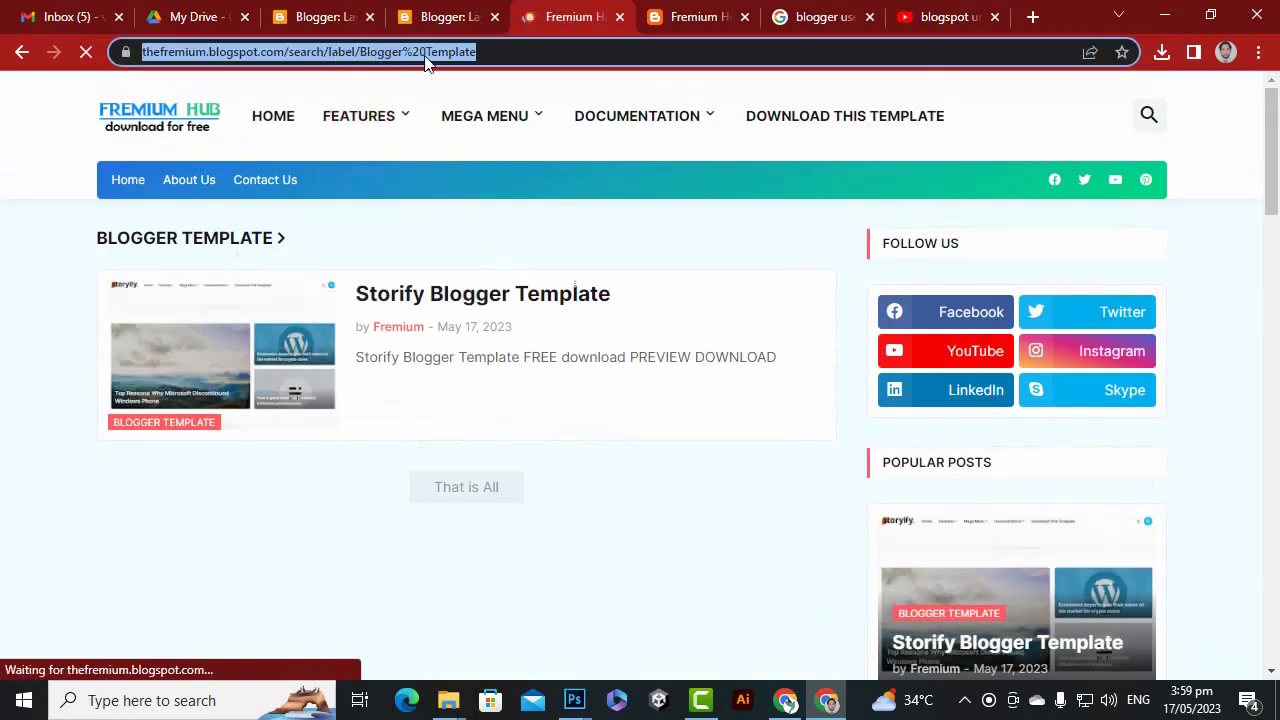
Open the Storify Blogger Template post and view its Web Templates and Blogger Template label pages in separate tabs.
{"action": "left_click", "coordinate": [423, 300]}
{"action": "scroll", "coordinate": [390, 400], "scroll_direction": "down", "scroll_amount": 4}
{"action": "scroll", "coordinate": [368, 434], "scroll_direction": "down", "scroll_amount": 2}
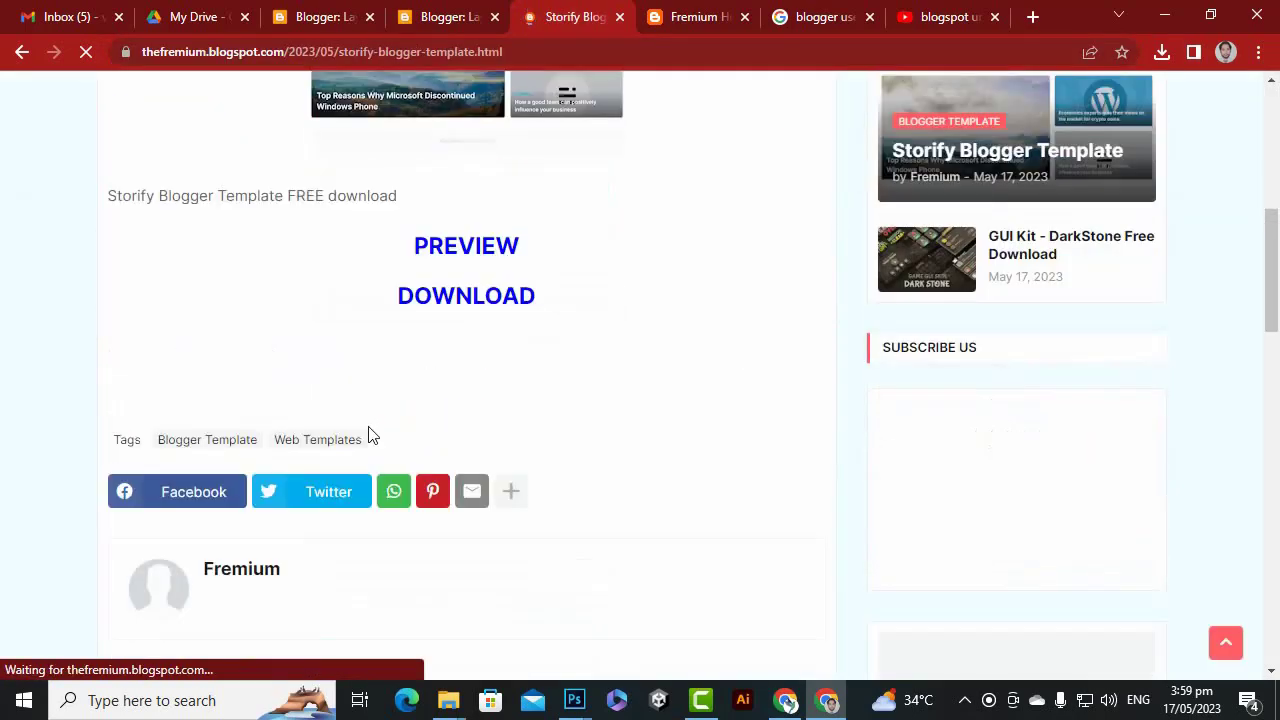
{"action": "right_click", "coordinate": [325, 440]}
{"action": "left_click", "coordinate": [400, 447]}
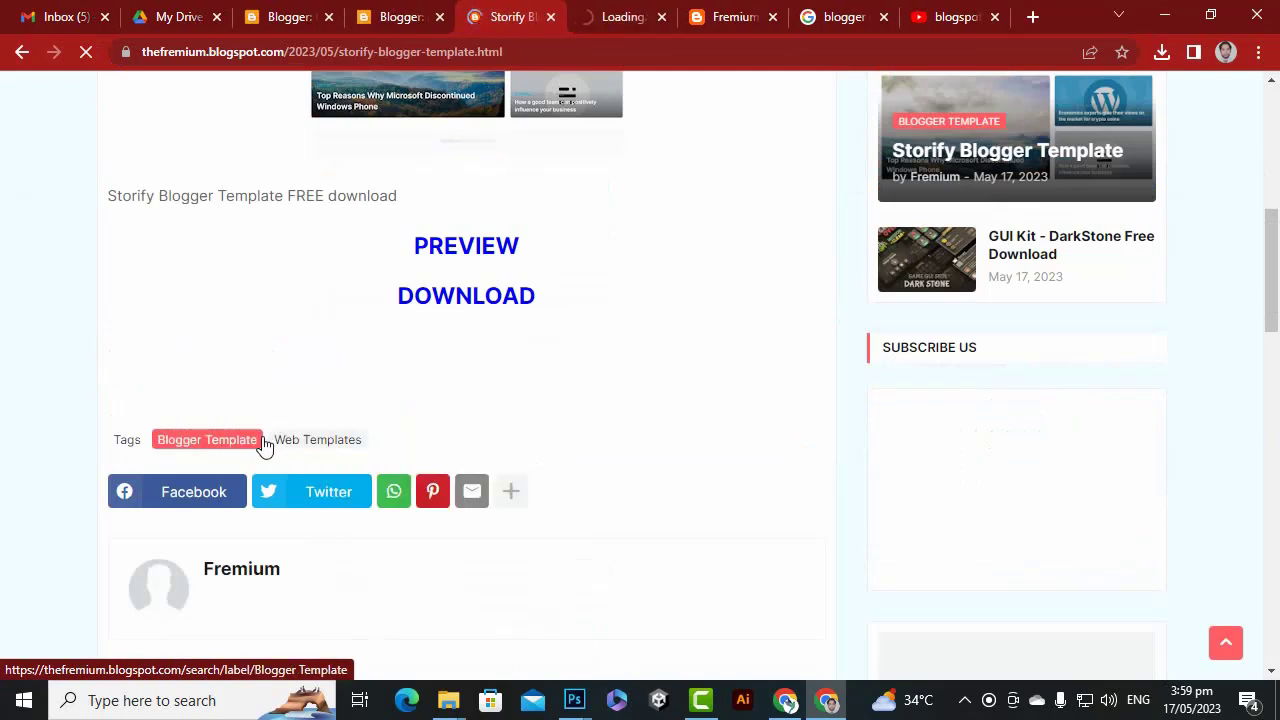
{"action": "left_click", "coordinate": [243, 441]}
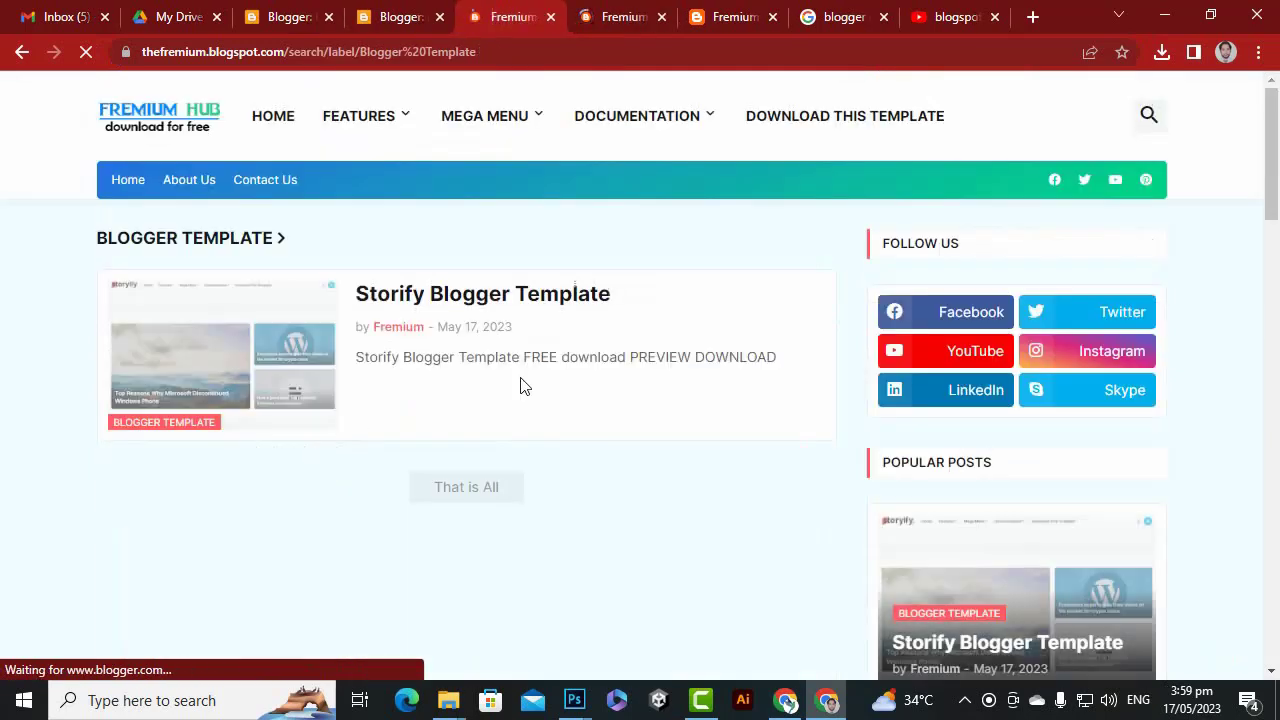
{"action": "left_click", "coordinate": [590, 14]}
Copy the Web Templates label page's full address and save it as the Web Templates menu item's site URL.
{"action": "mouse_move", "coordinate": [316, 96]}
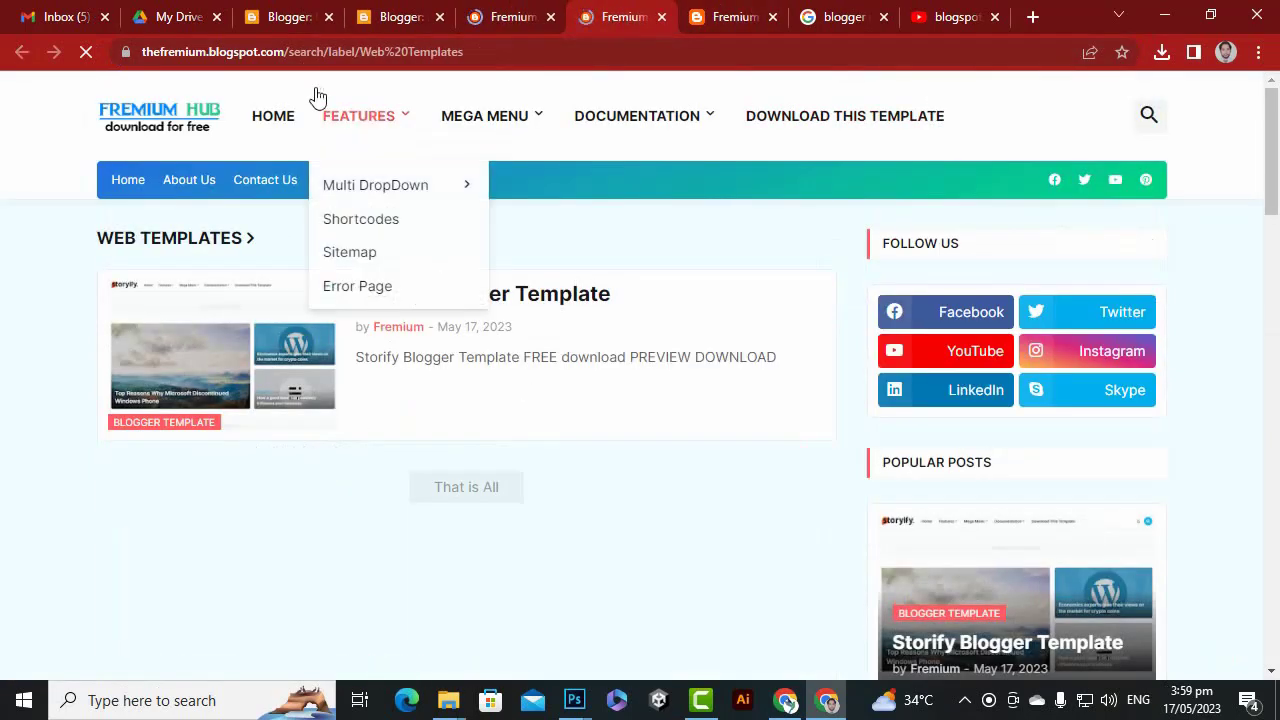
{"action": "left_click", "coordinate": [401, 58]}
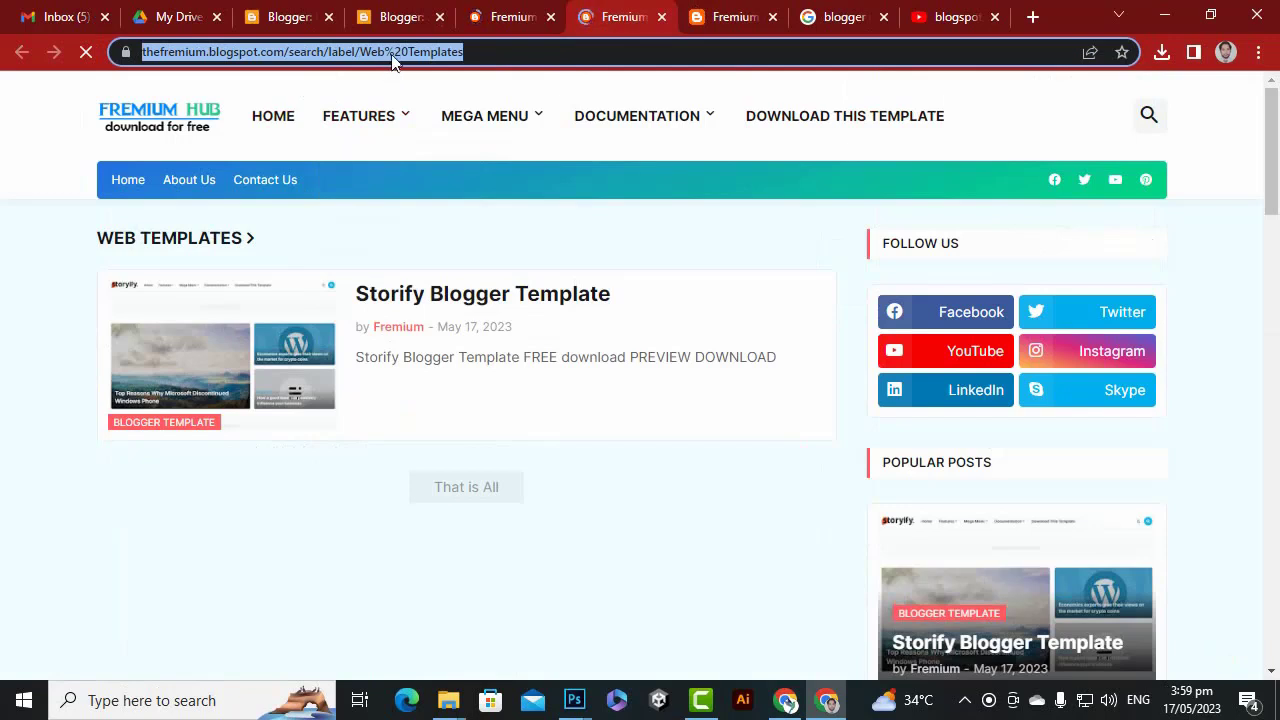
{"action": "left_click", "coordinate": [430, 50]}
{"action": "left_click_drag", "start_coordinate": [534, 48], "coordinate": [2, 103]}
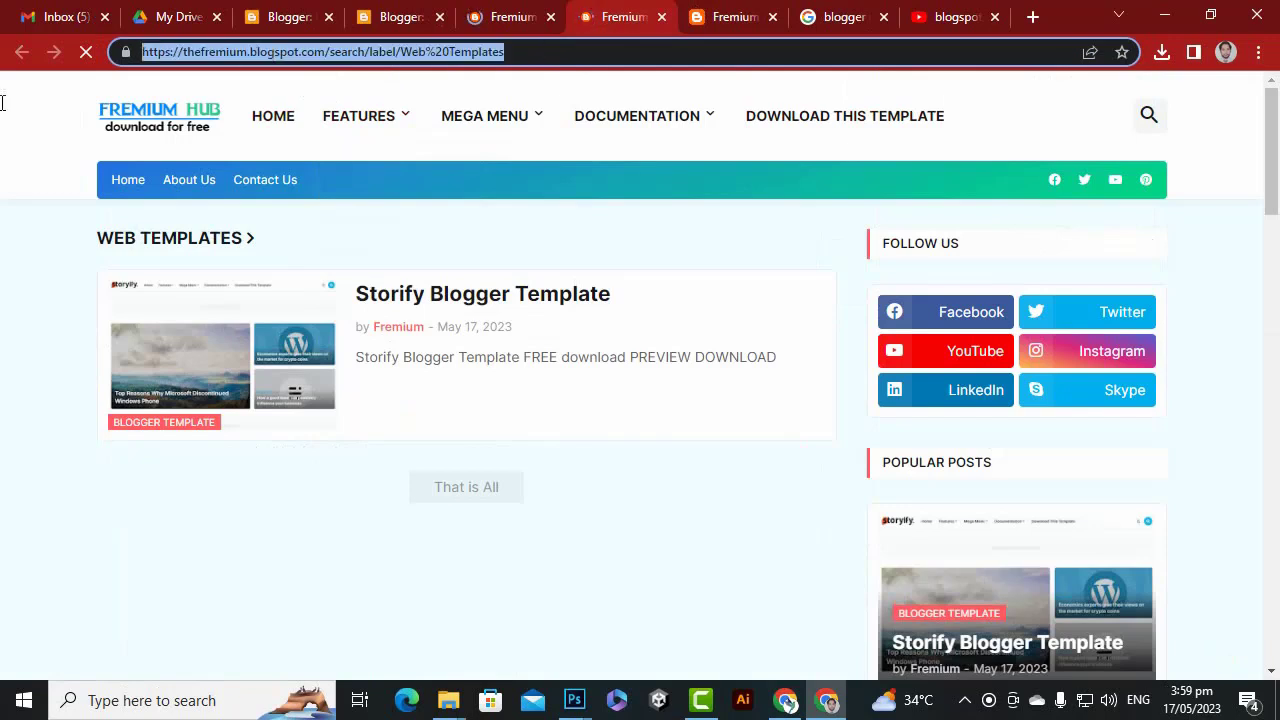
{"action": "right_click", "coordinate": [221, 52]}
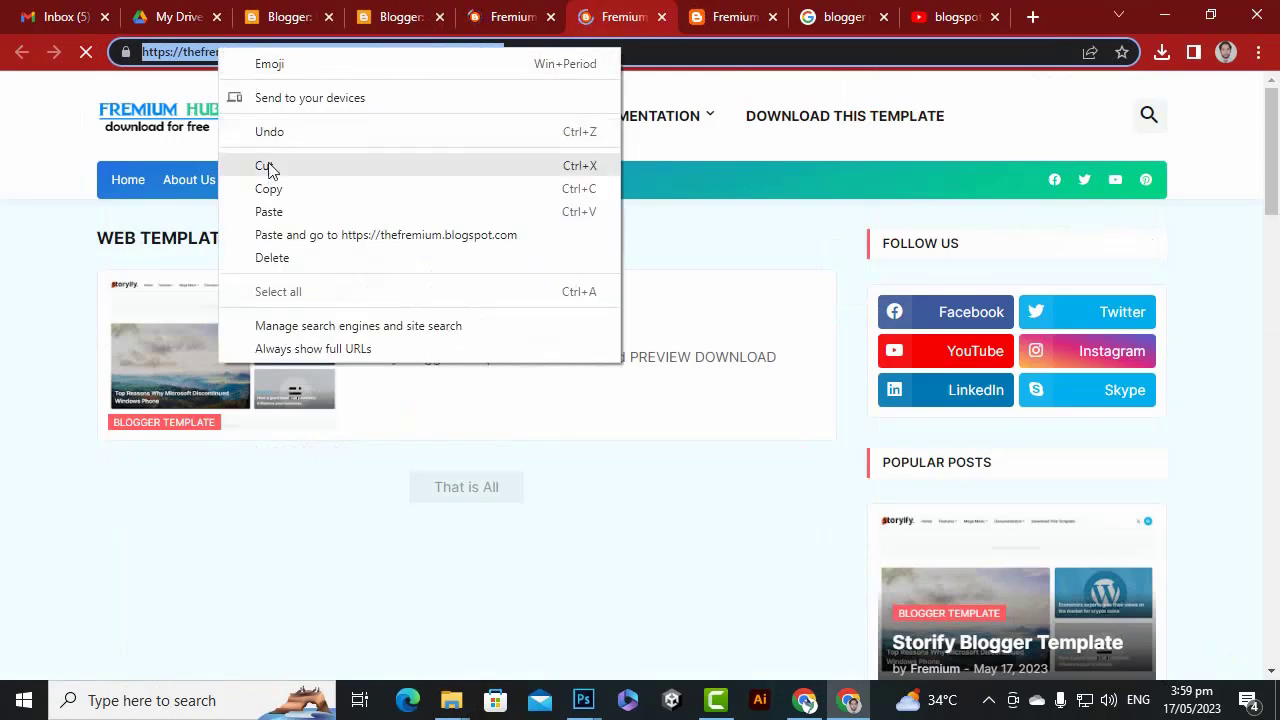
{"action": "left_click", "coordinate": [277, 188]}
{"action": "left_click", "coordinate": [293, 16]}
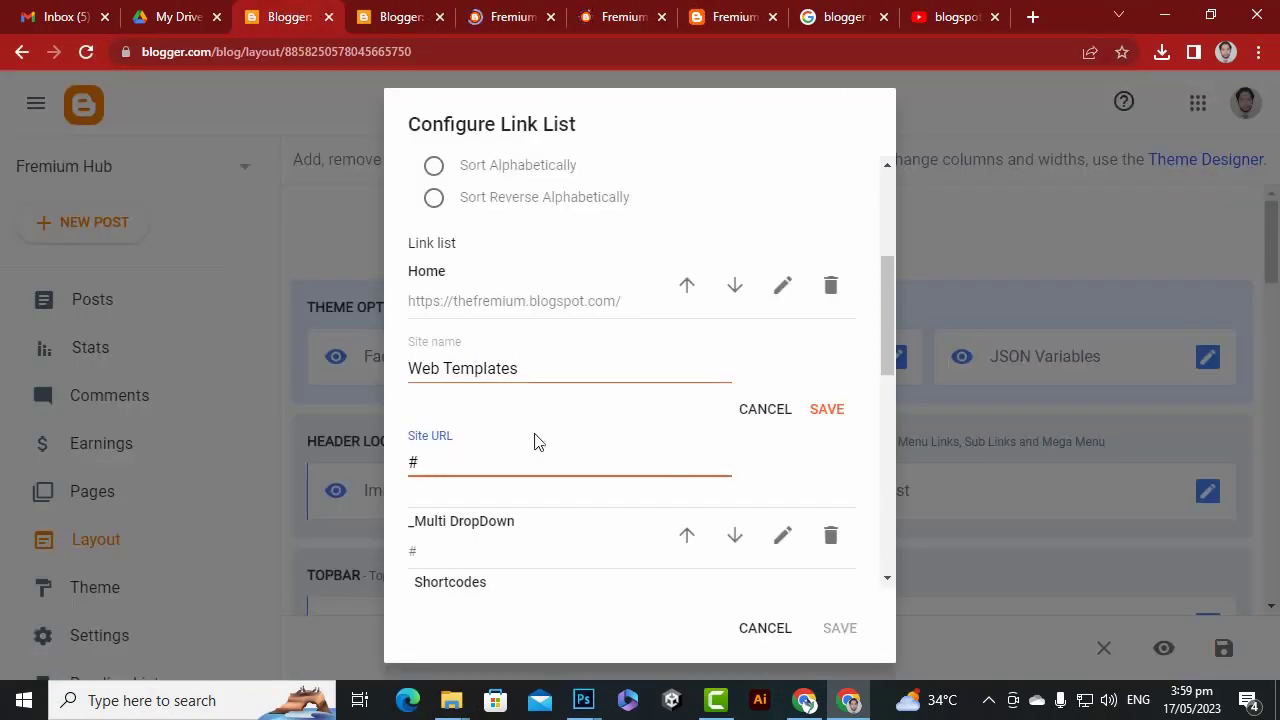
{"action": "key", "text": "ctrl+a"}
{"action": "key", "text": "ctrl+v"}
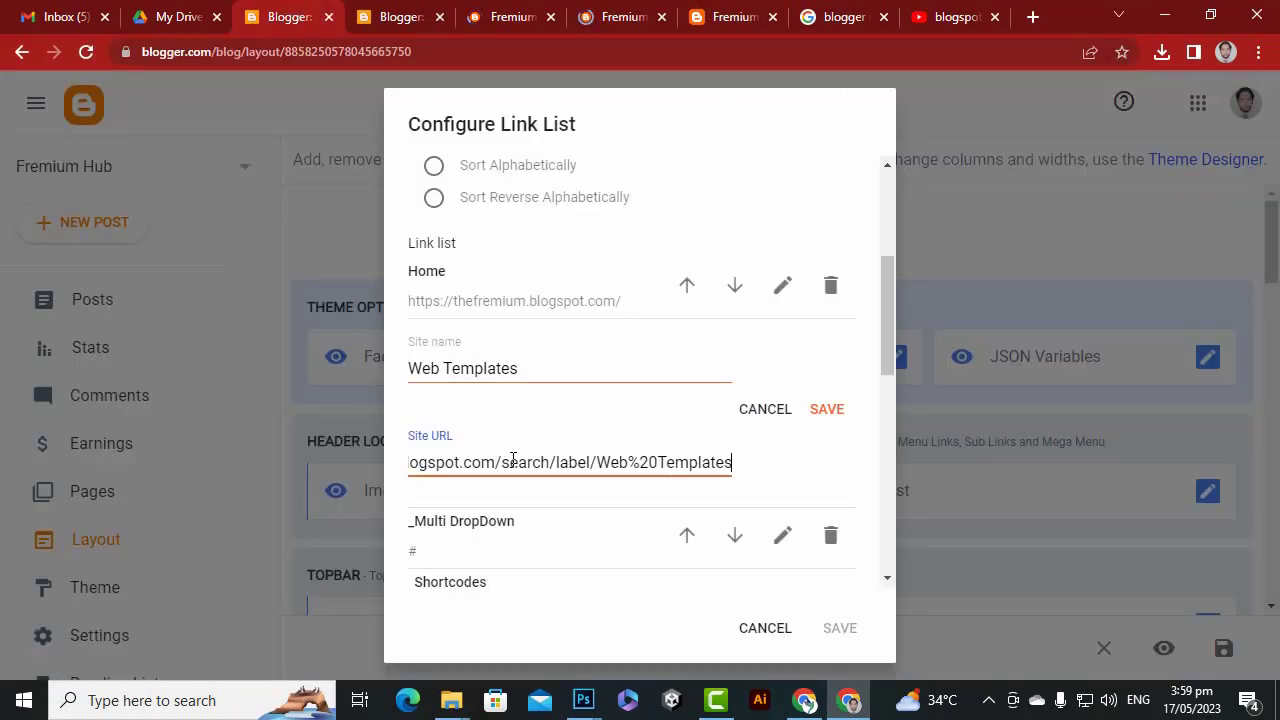
{"action": "left_click", "coordinate": [826, 412]}
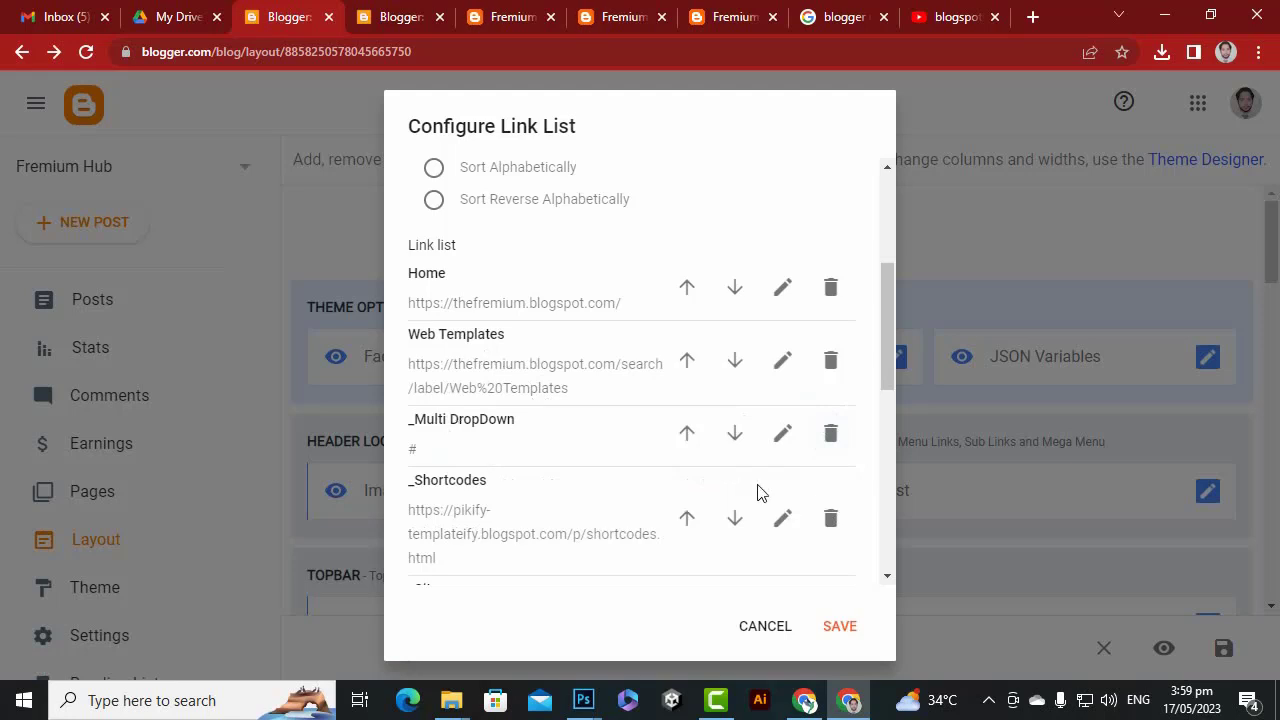
Change the _Multi DropDown menu item's site name to Blogger Templates.
{"action": "left_click", "coordinate": [780, 435]}
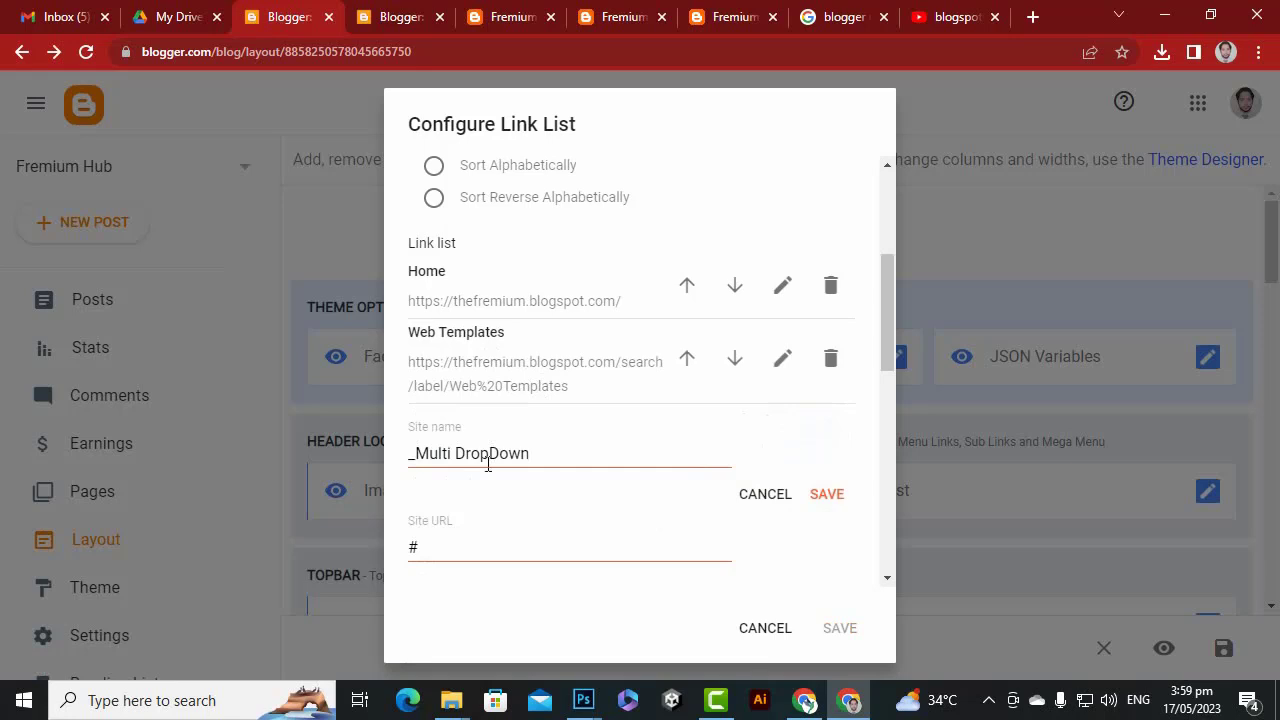
{"action": "scroll", "coordinate": [564, 519], "scroll_direction": "down", "scroll_amount": 2}
{"action": "triple_click", "coordinate": [543, 253]}
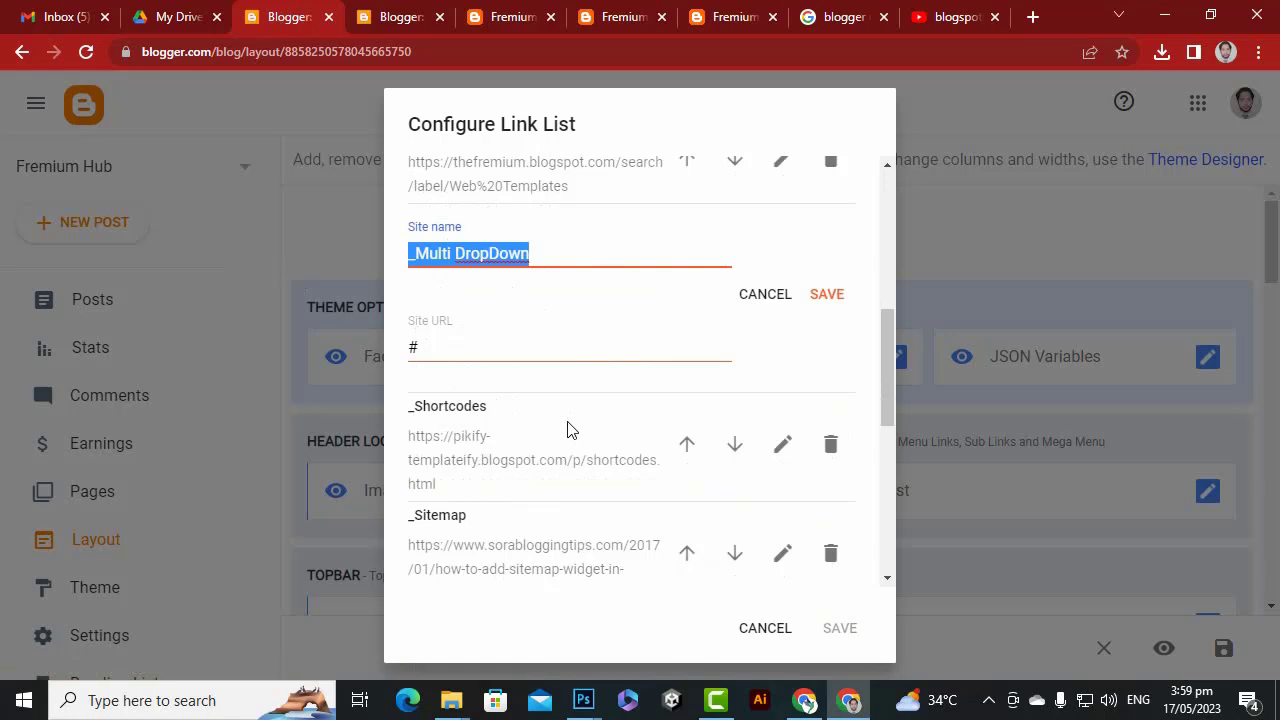
{"action": "type", "text": "Blogger Templates"}
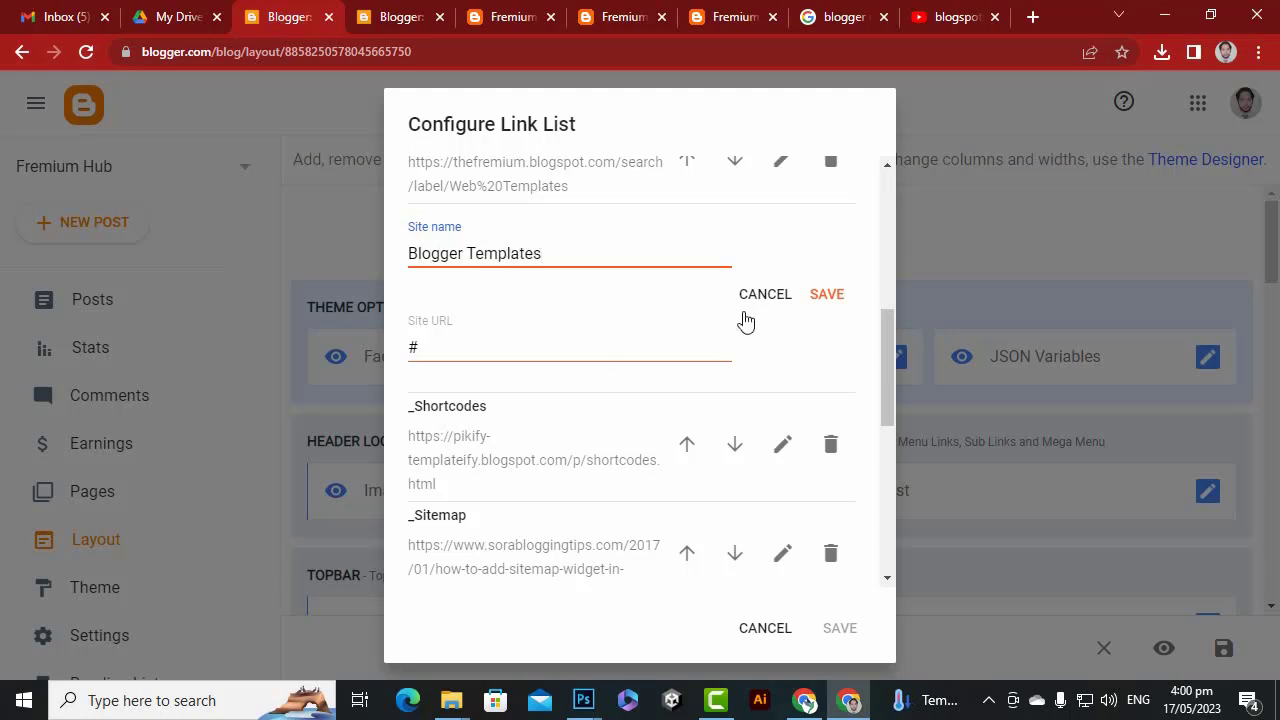
{"action": "key", "text": "Tab"}
Compare the addresses of the Web Templates label page open in two tabs.
{"action": "left_click", "coordinate": [605, 16]}
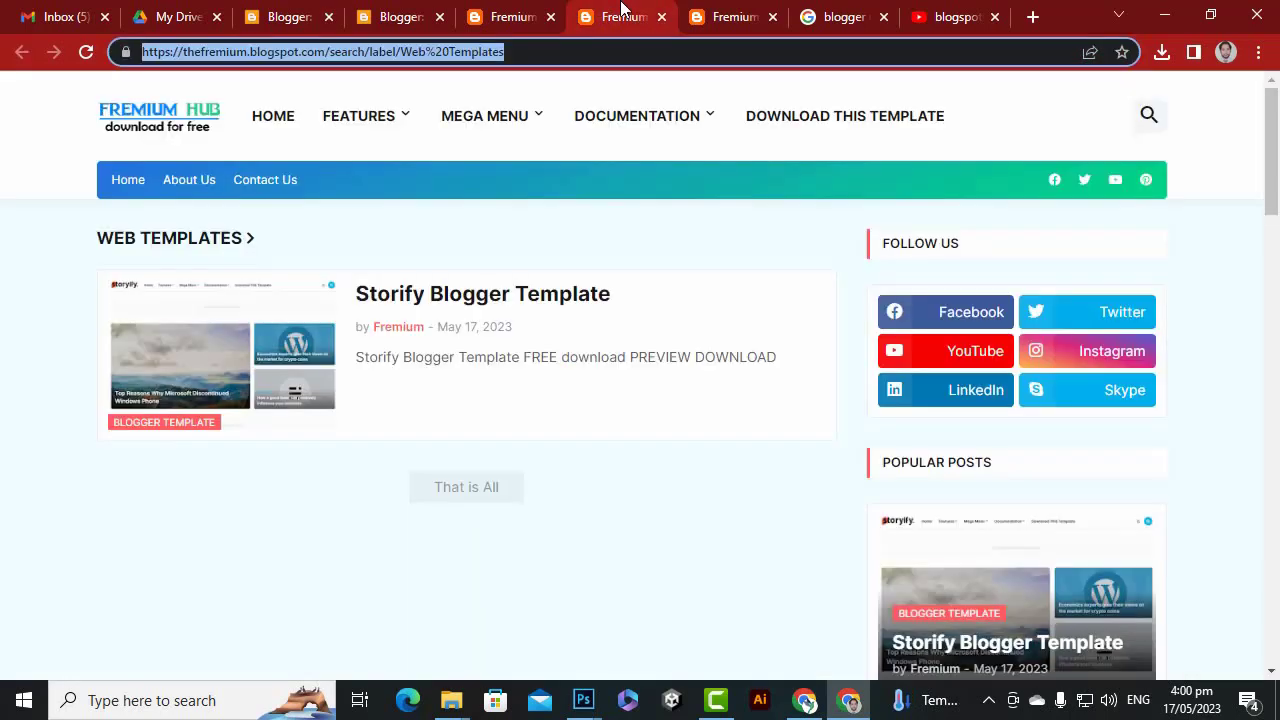
{"action": "left_click", "coordinate": [735, 25]}
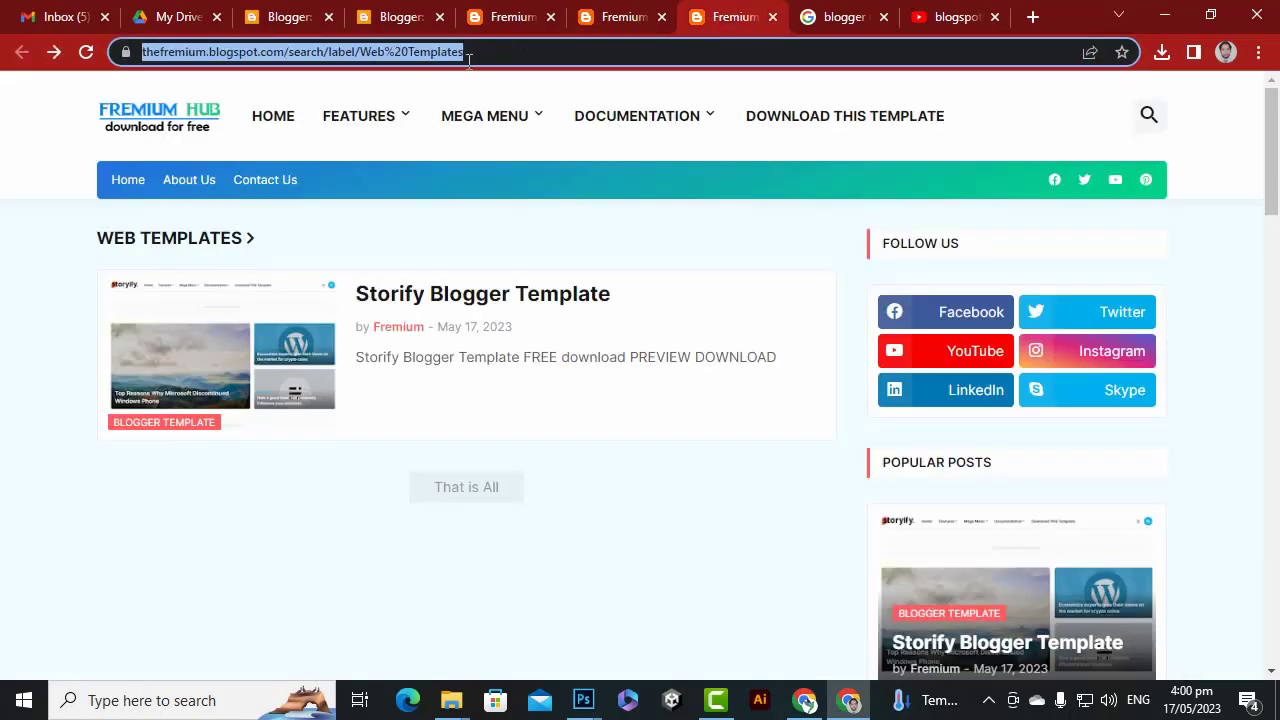
{"action": "left_click", "coordinate": [595, 25]}
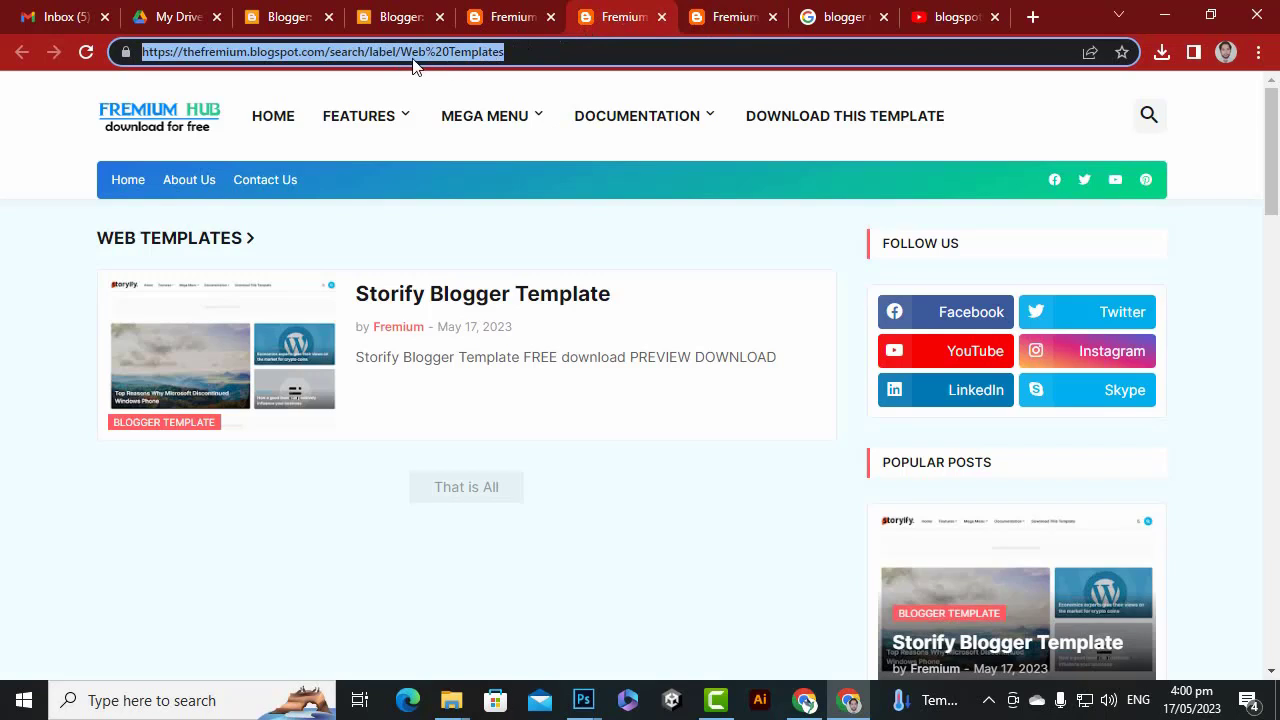
{"action": "left_click", "coordinate": [727, 22]}
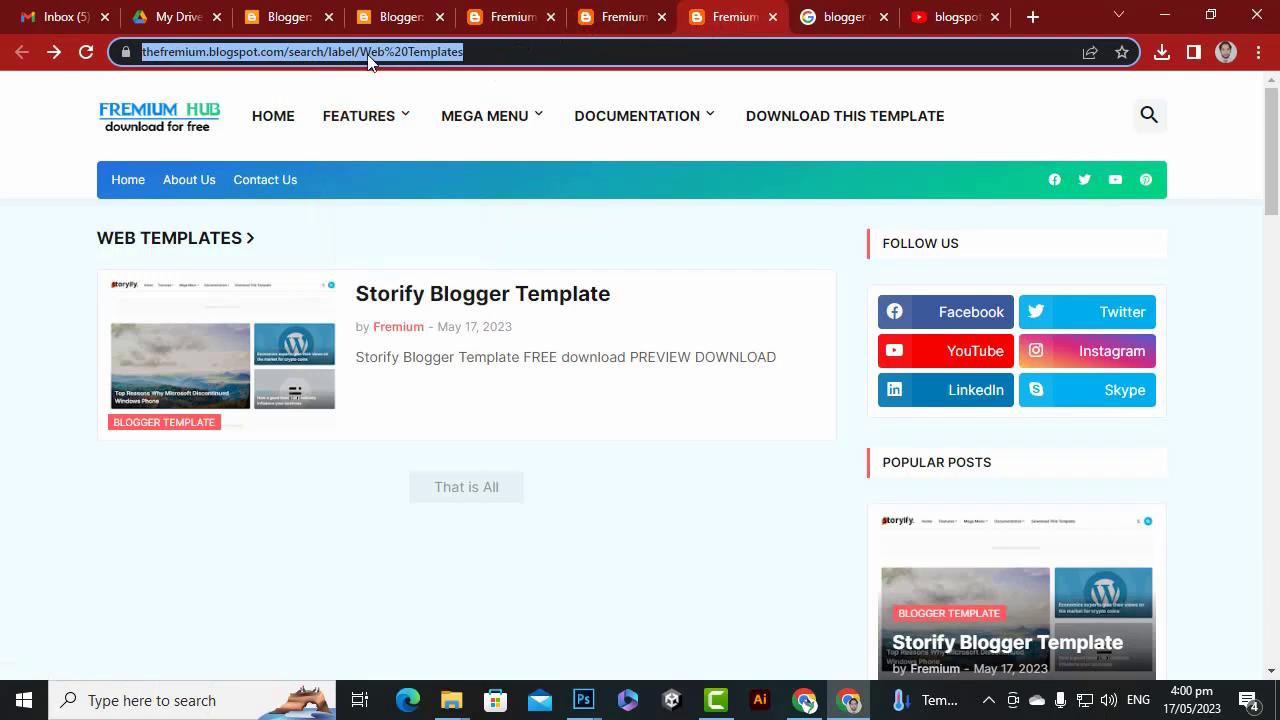
{"action": "left_click", "coordinate": [620, 18]}
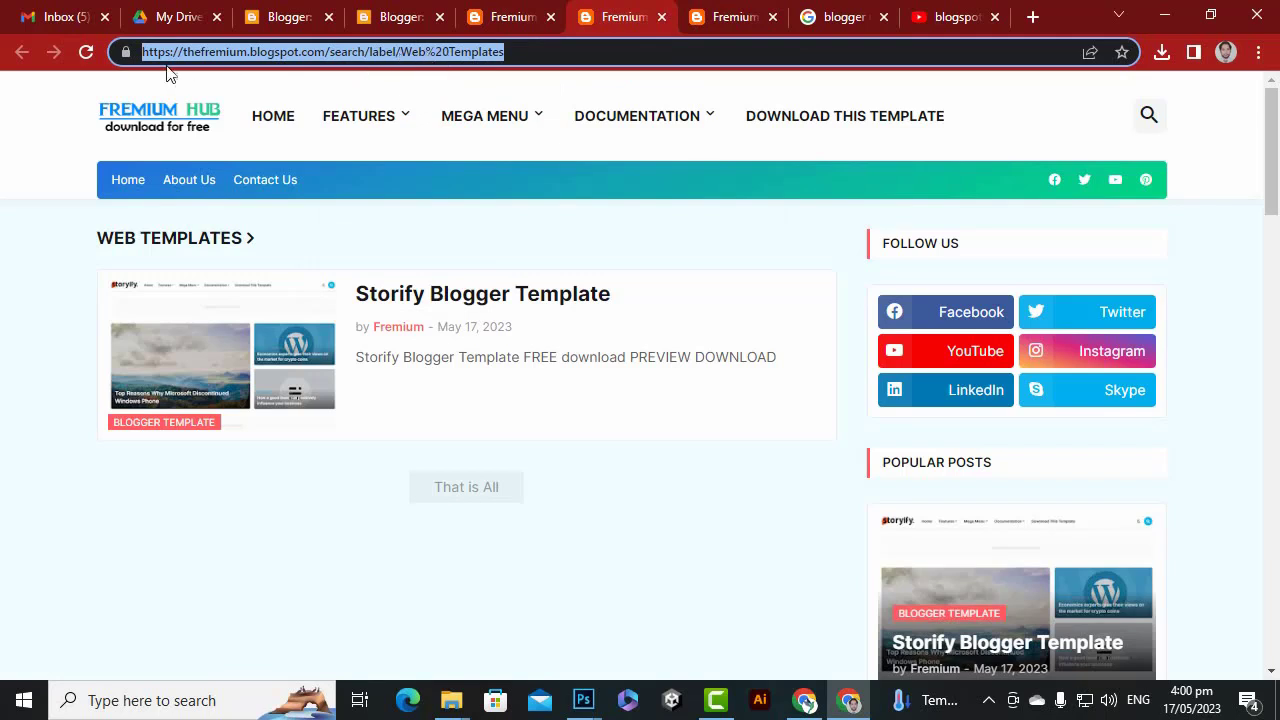
{"action": "left_click", "coordinate": [728, 10]}
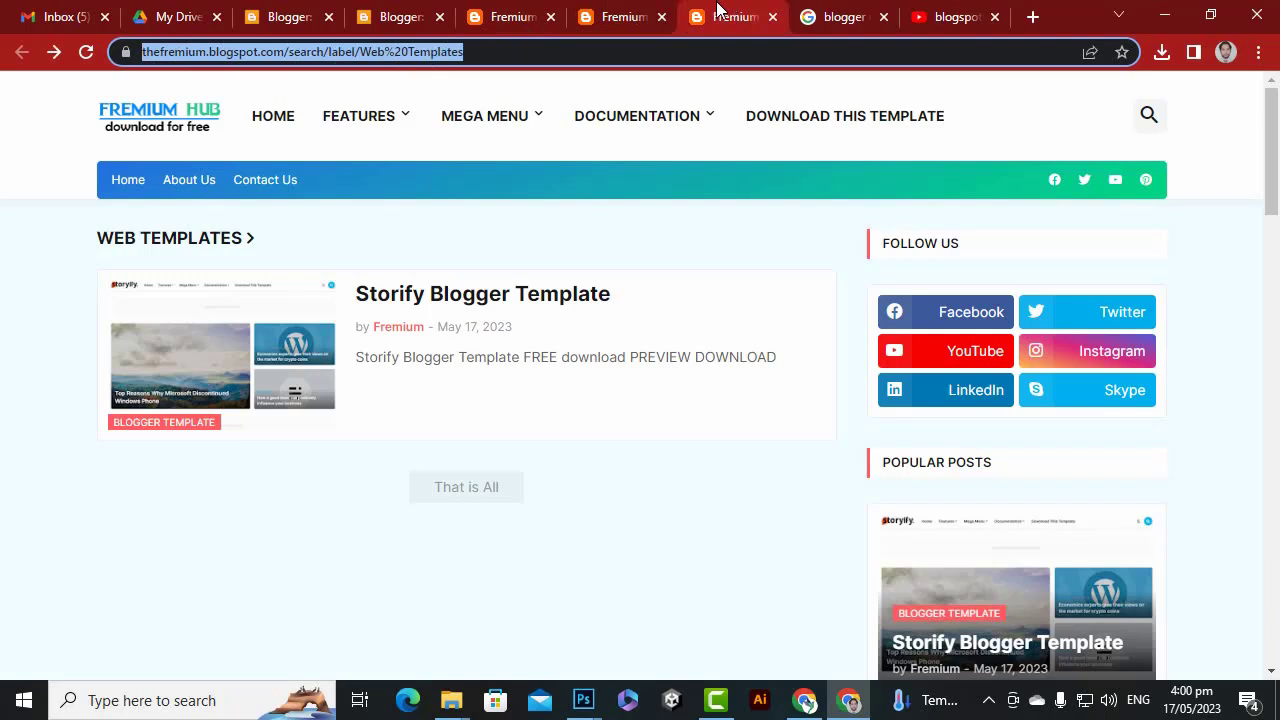
Copy the Blogger Template label page's address and save it as the Blogger Templates menu item's site URL.
{"action": "left_click", "coordinate": [520, 10]}
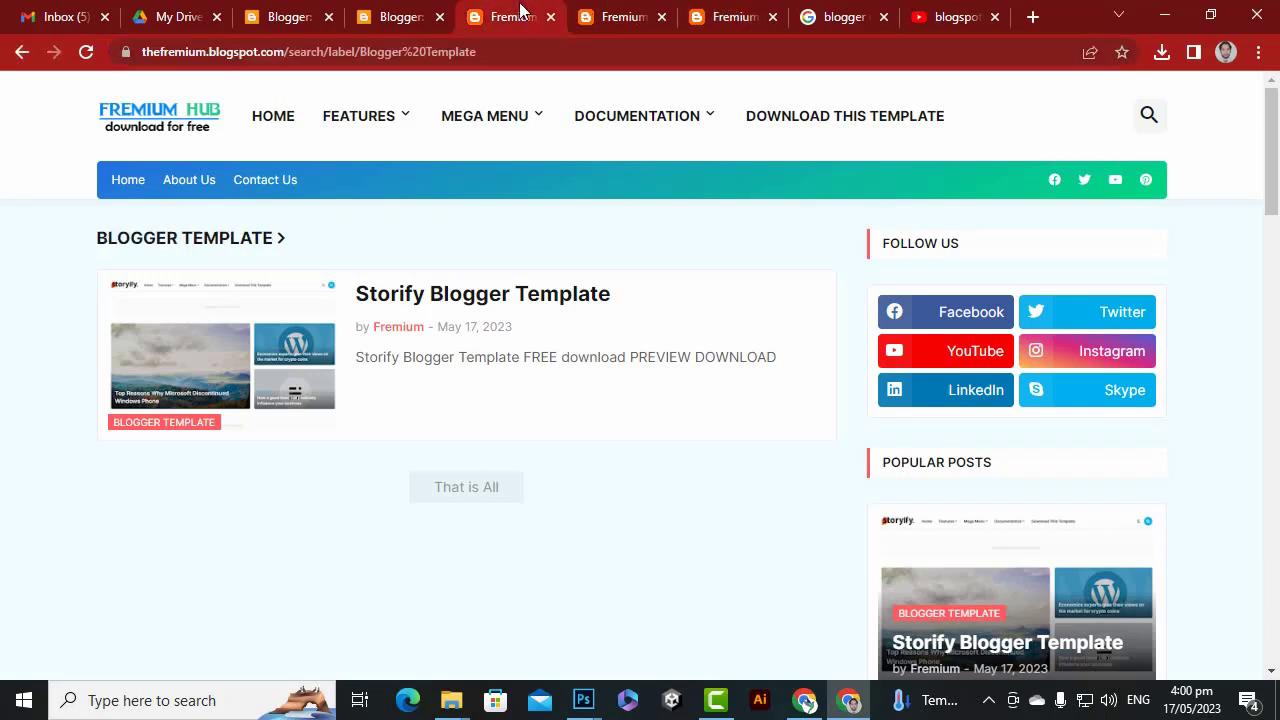
{"action": "left_click", "coordinate": [428, 51]}
{"action": "right_click", "coordinate": [424, 51]}
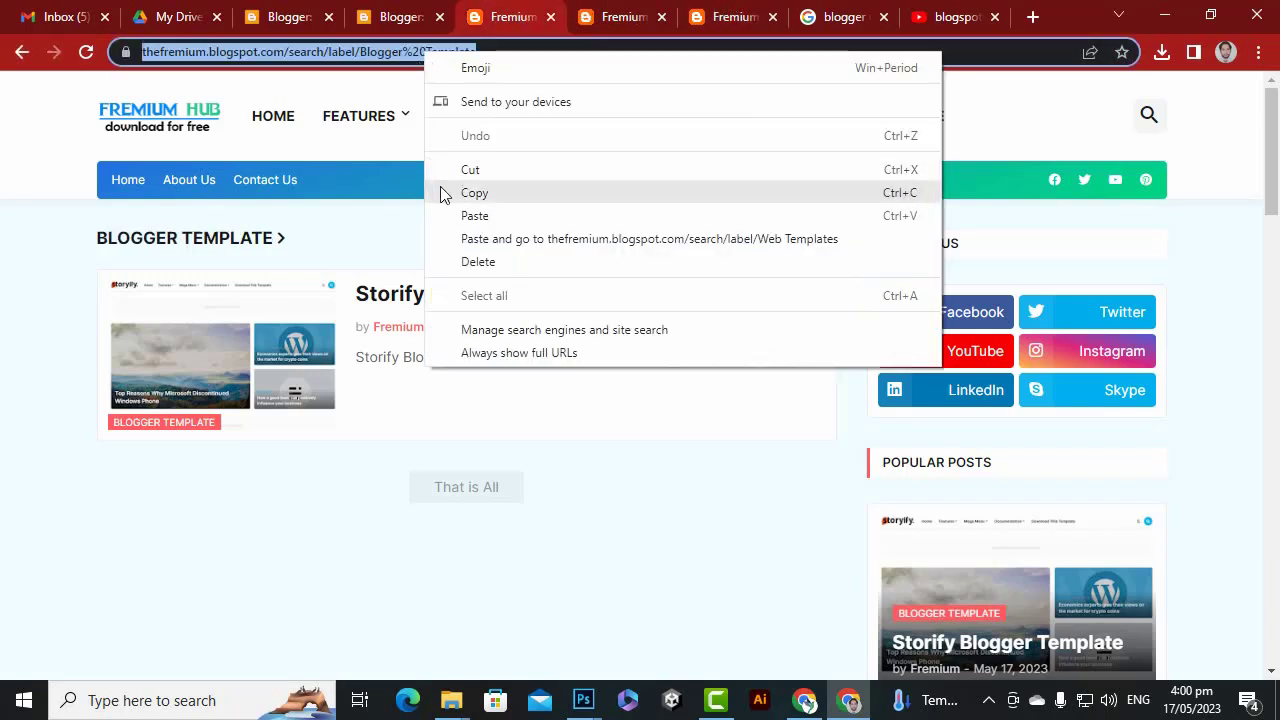
{"action": "left_click", "coordinate": [452, 195]}
{"action": "left_click", "coordinate": [398, 20]}
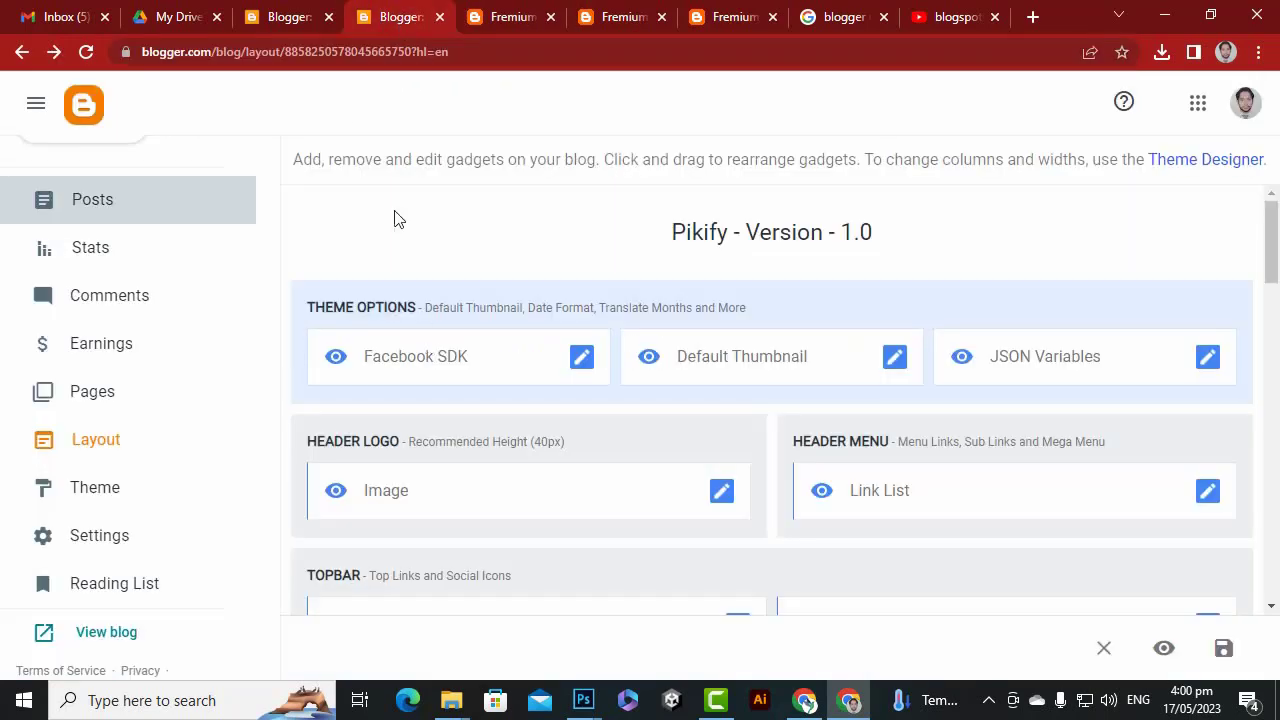
{"action": "left_click", "coordinate": [296, 10]}
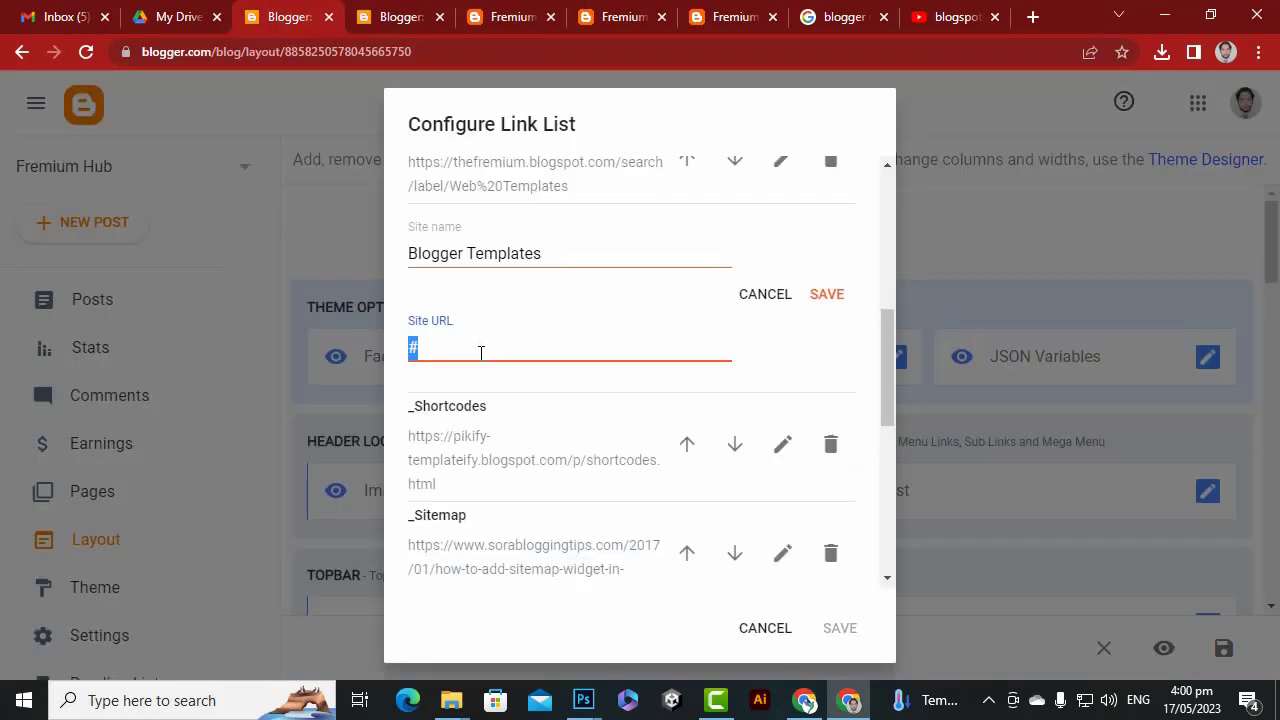
{"action": "right_click", "coordinate": [481, 353]}
{"action": "left_click", "coordinate": [531, 111]}
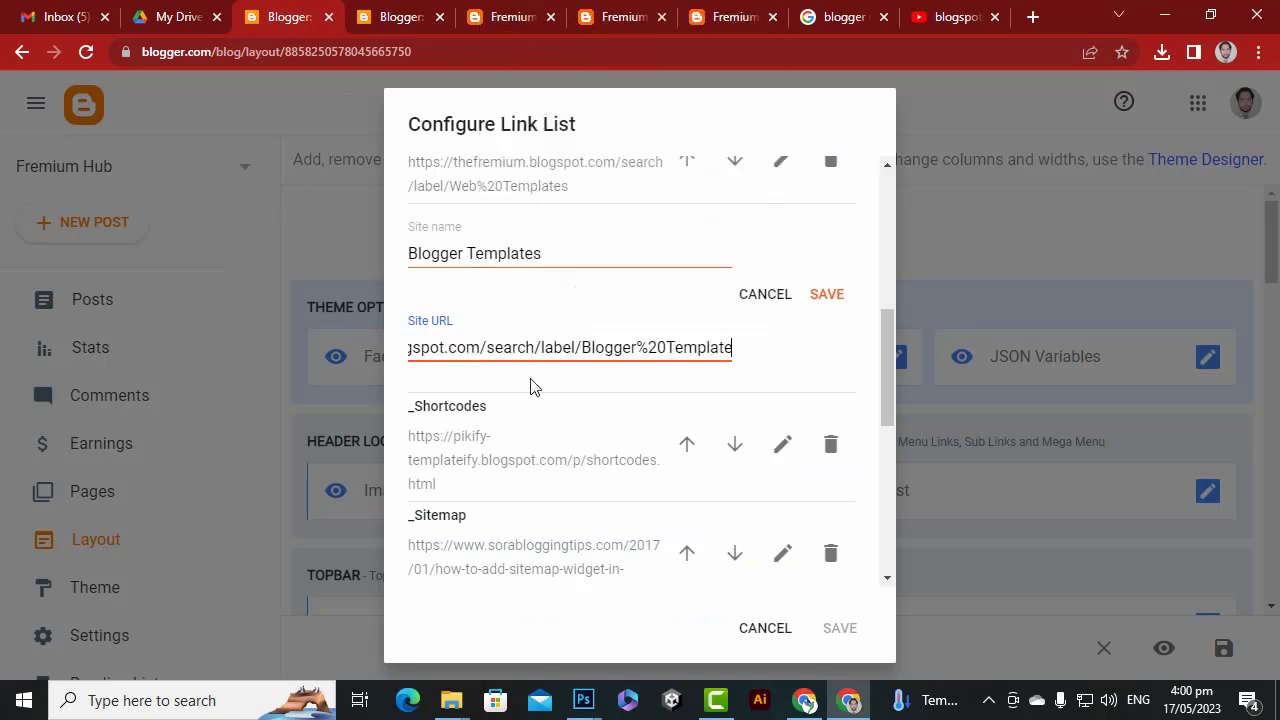
{"action": "left_click", "coordinate": [836, 298]}
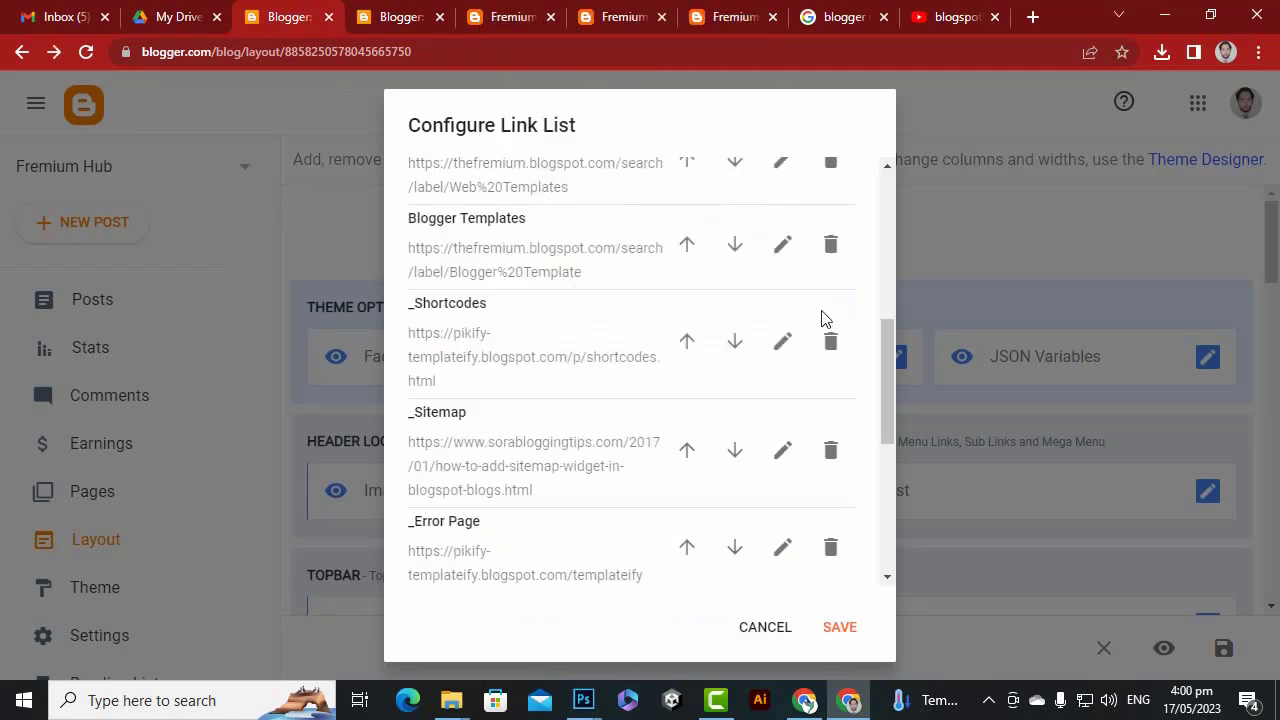
Check the live blog's Features menu, change the _Shortcodes item's site name to Word Press Themes and save the item.
{"action": "scroll", "coordinate": [500, 251], "scroll_direction": "up", "scroll_amount": 2}
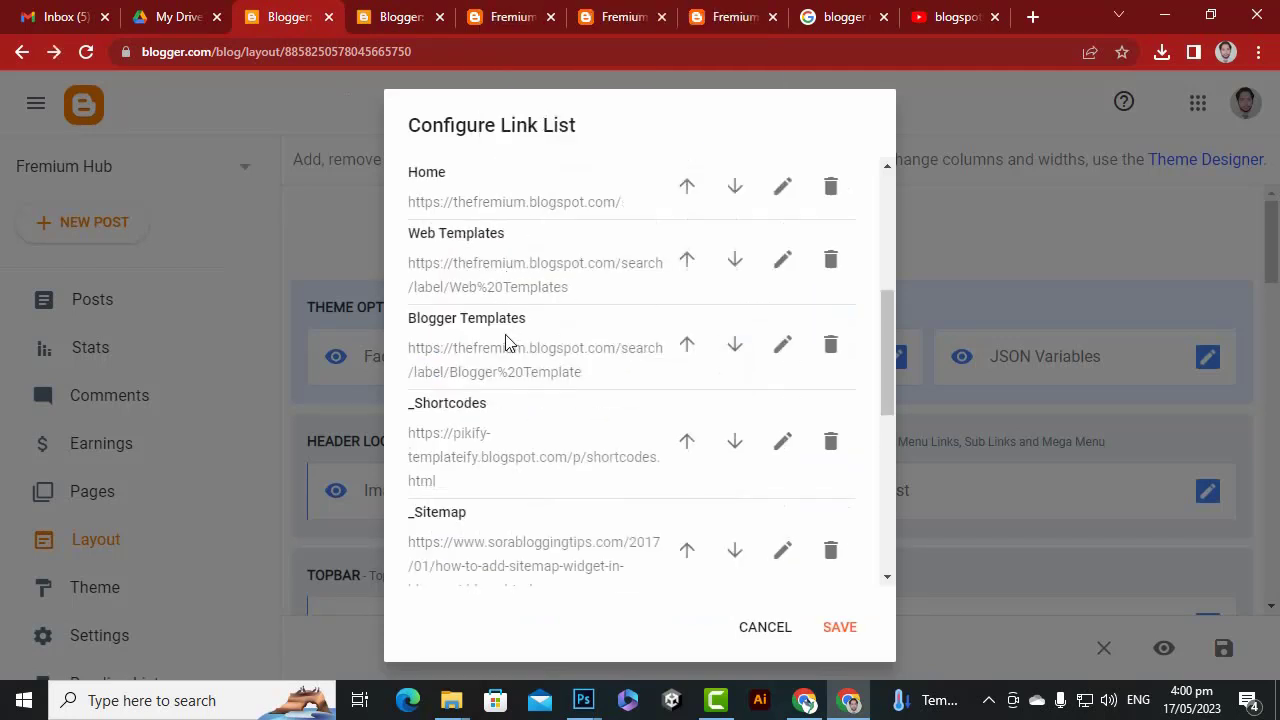
{"action": "left_click", "coordinate": [481, 10]}
{"action": "mouse_move", "coordinate": [403, 143]}
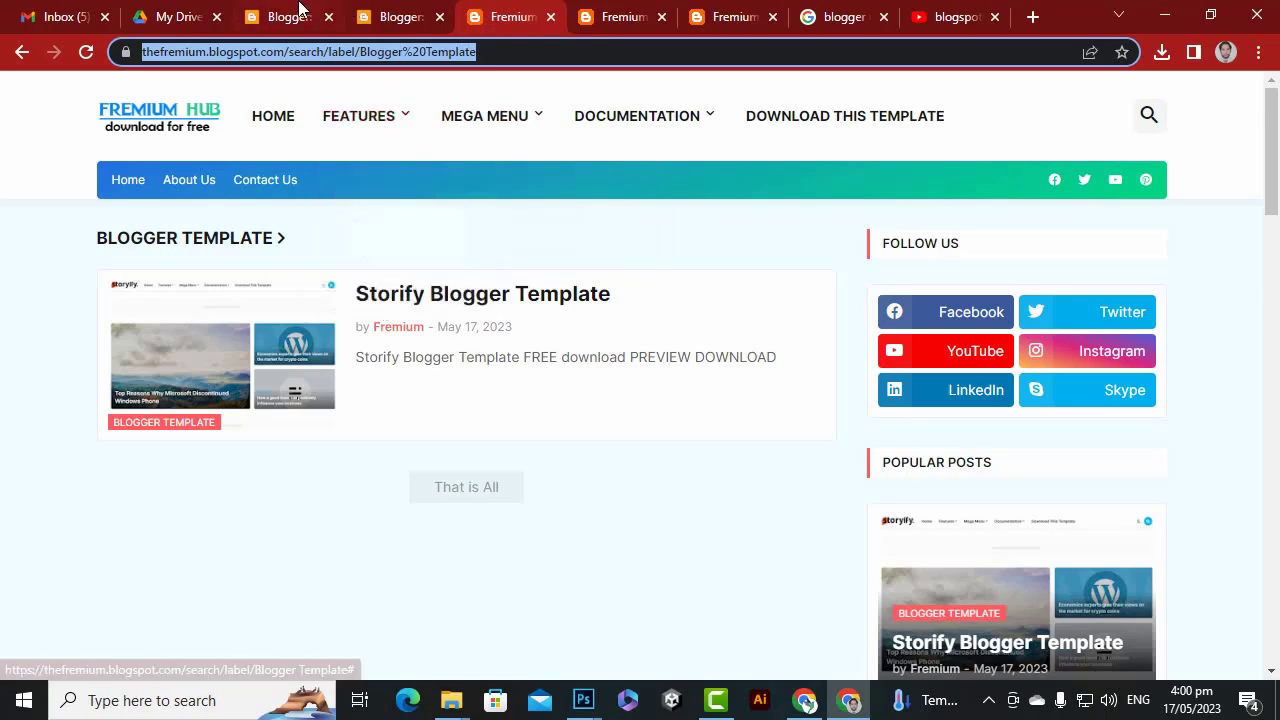
{"action": "left_click", "coordinate": [300, 14]}
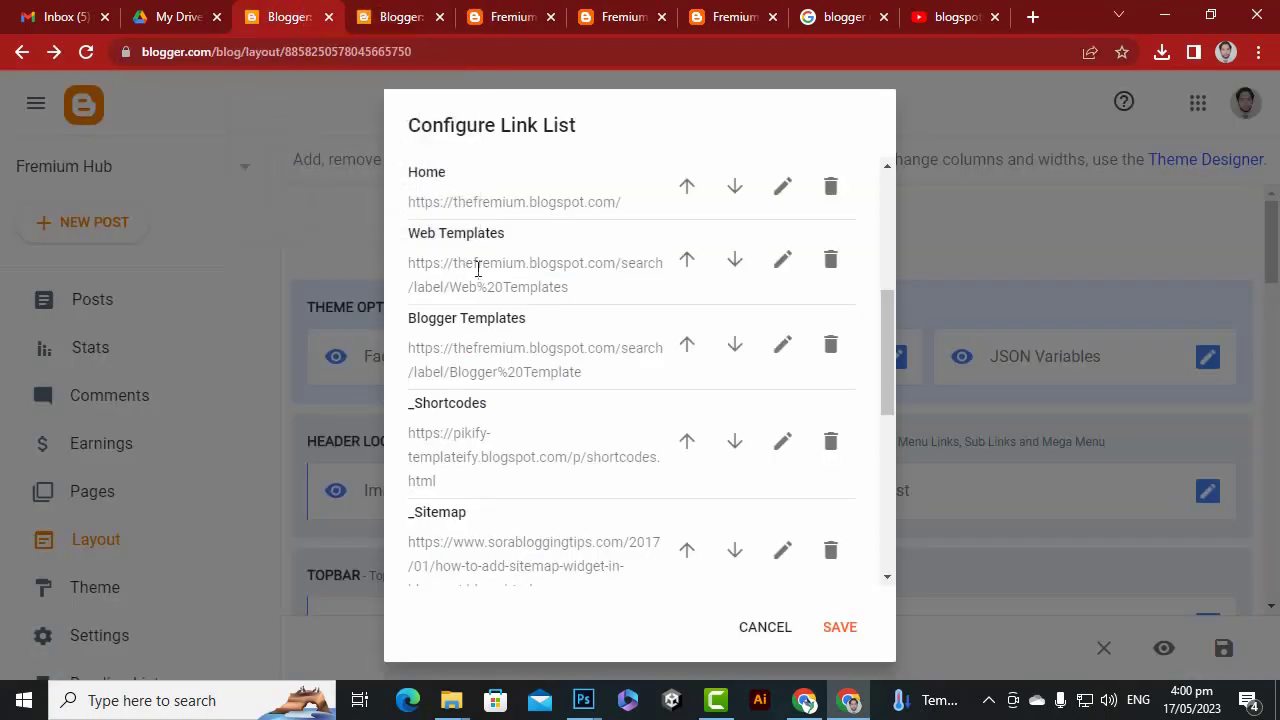
{"action": "left_click", "coordinate": [782, 441]}
{"action": "left_click", "coordinate": [524, 429]}
{"action": "left_click_drag", "start_coordinate": [524, 429], "coordinate": [392, 445]}
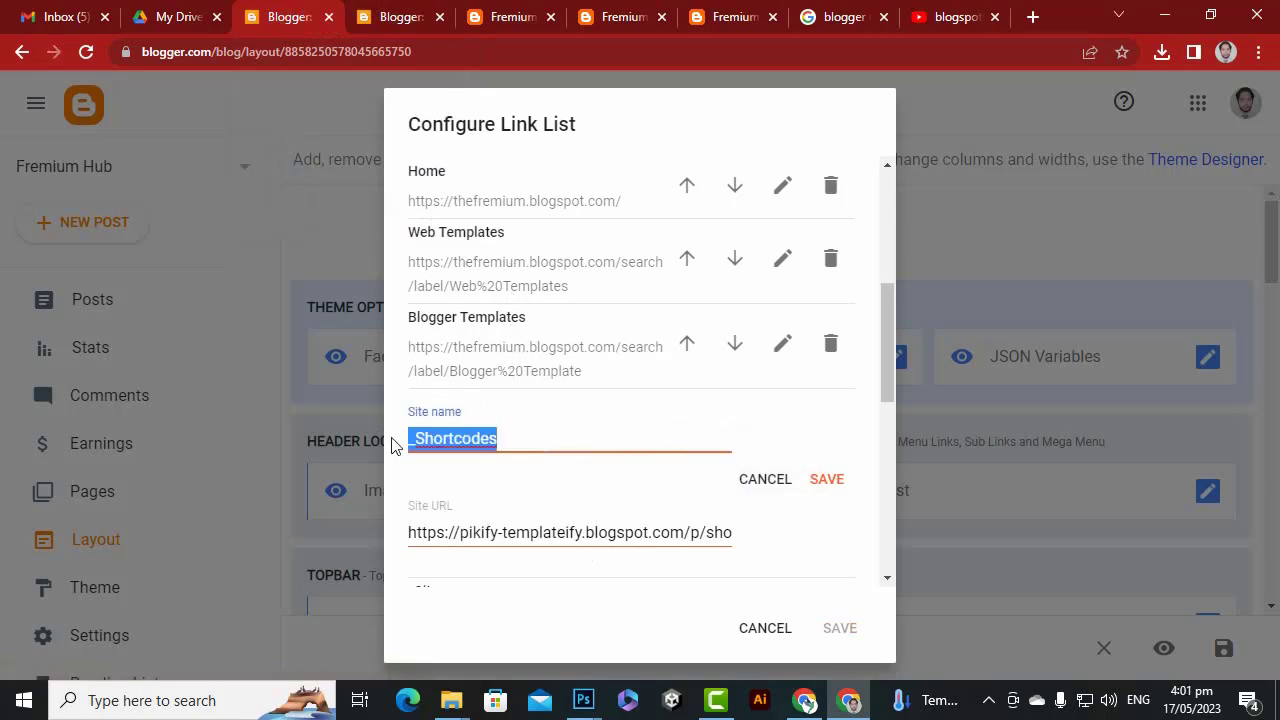
{"action": "type", "text": "Wo"}
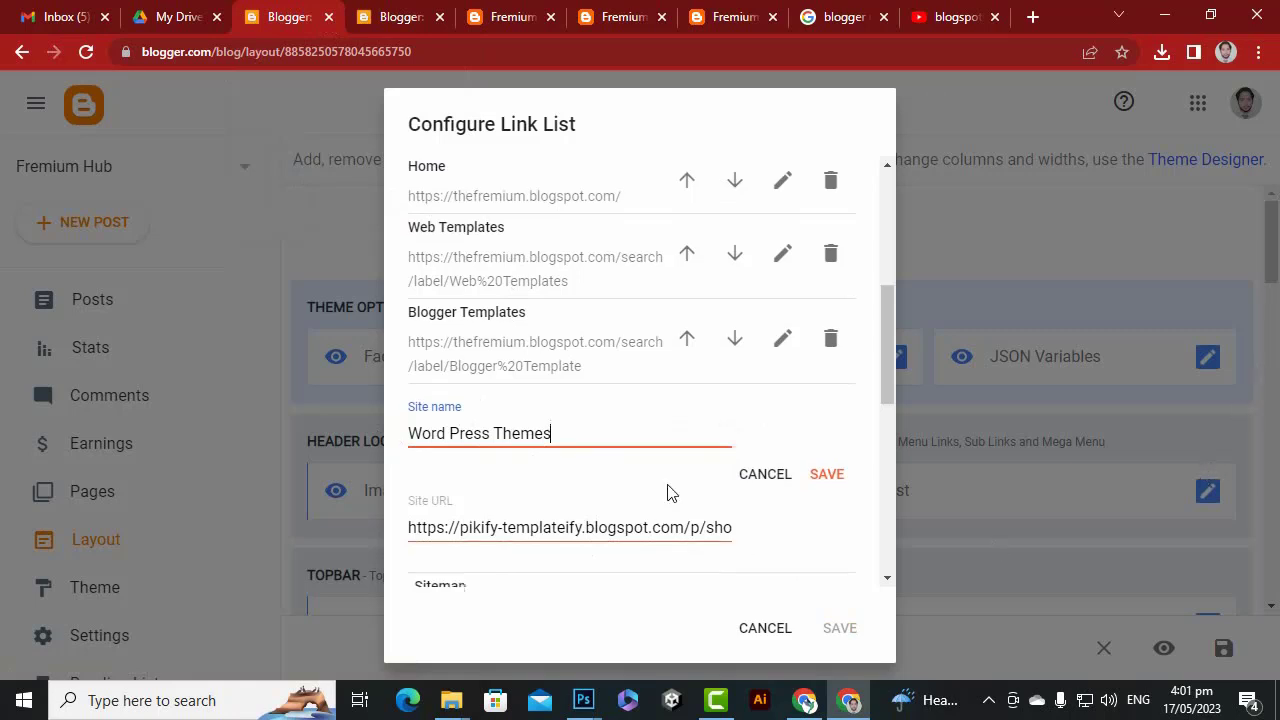
{"action": "scroll", "coordinate": [700, 460], "scroll_direction": "down", "scroll_amount": 1}
{"action": "left_click", "coordinate": [566, 430]}
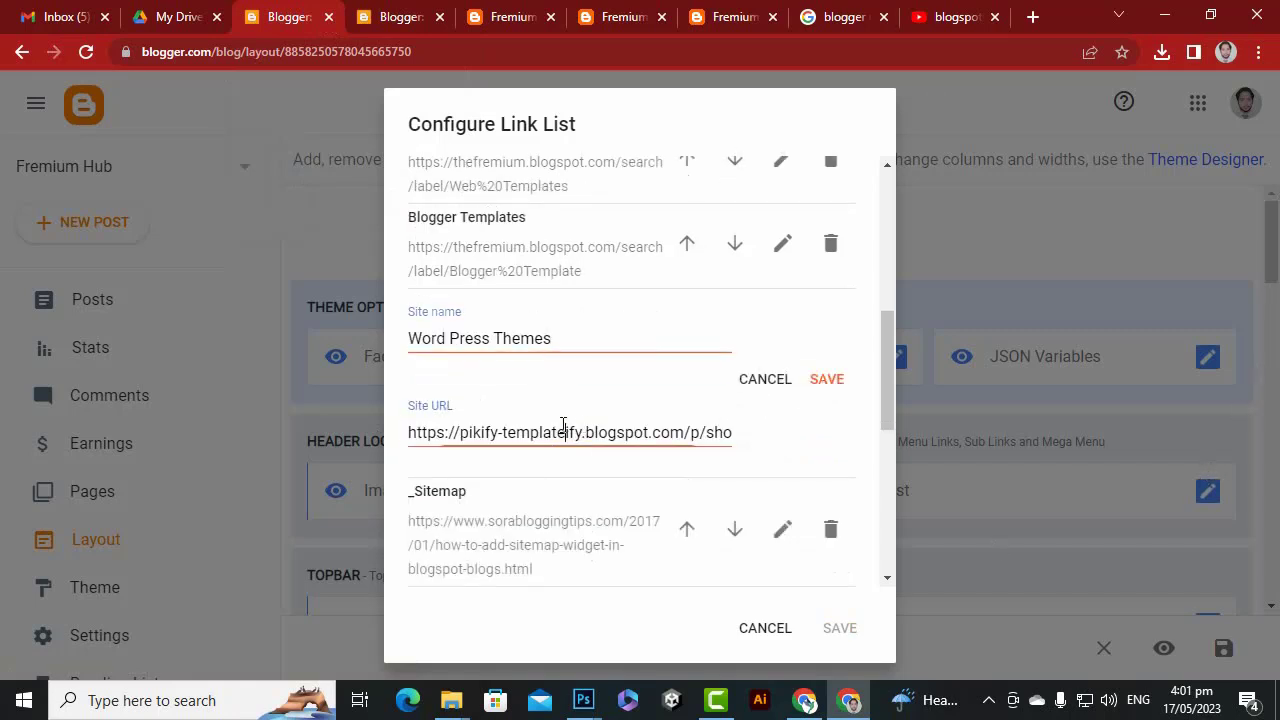
{"action": "left_click", "coordinate": [842, 385]}
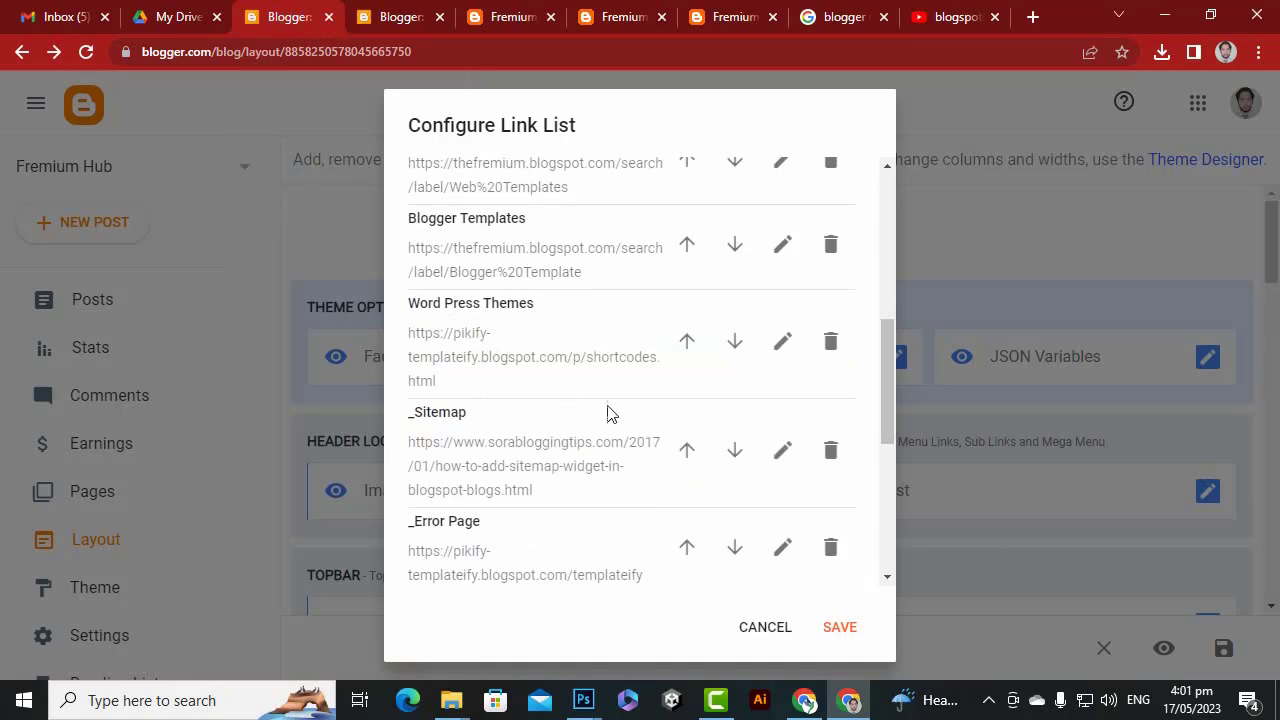
Change the _Sitemap menu item's site name to Joomla Templates and save the item.
{"action": "left_click", "coordinate": [782, 450]}
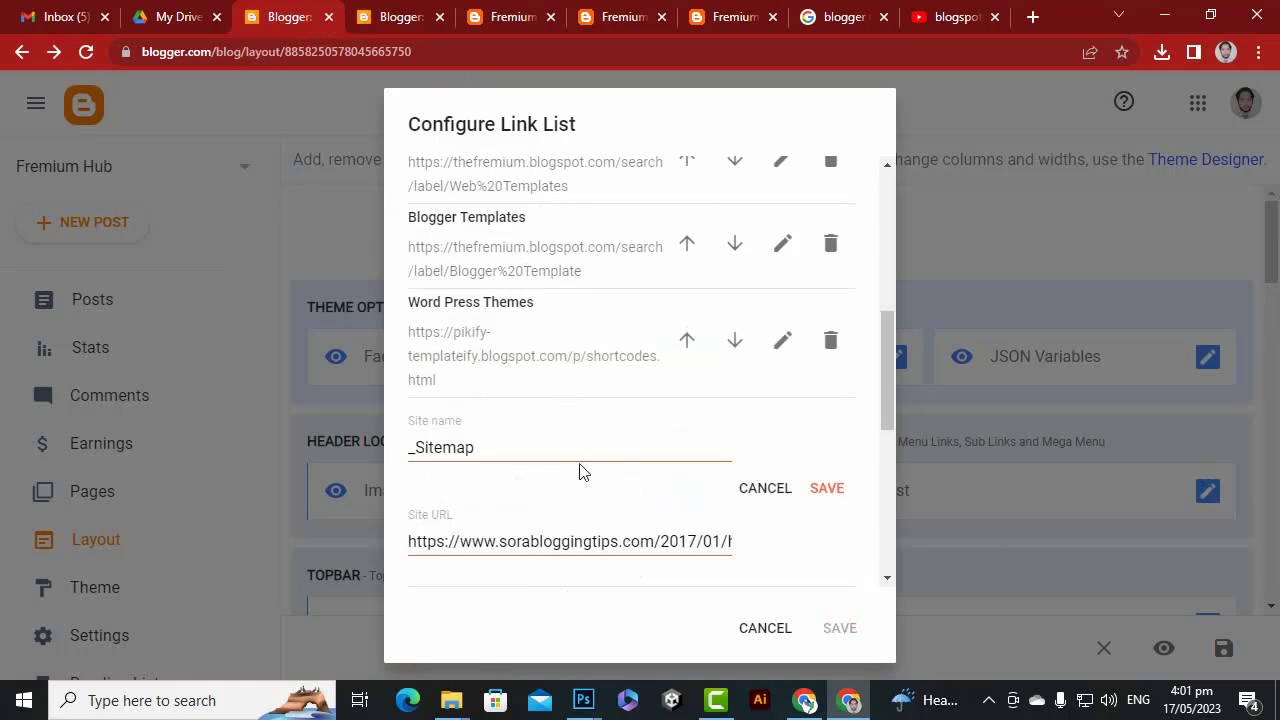
{"action": "left_click_drag", "start_coordinate": [530, 442], "coordinate": [408, 452]}
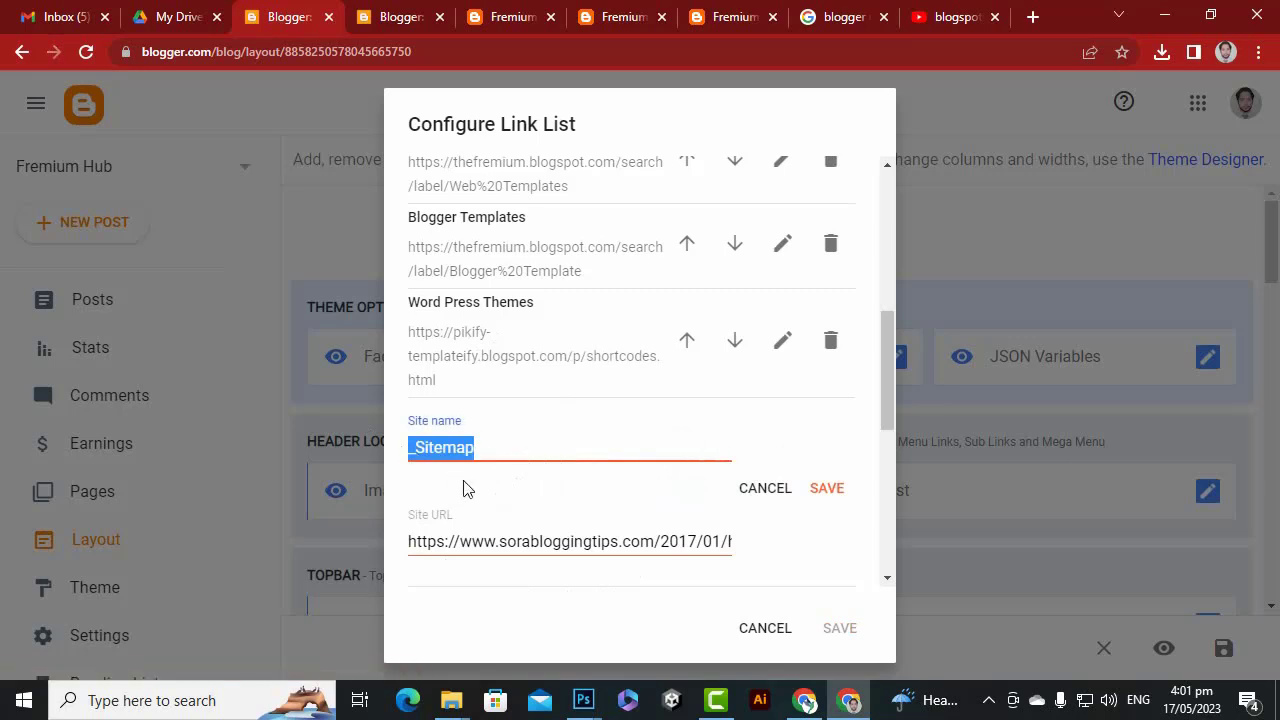
{"action": "type", "text": "Joomla Templates"}
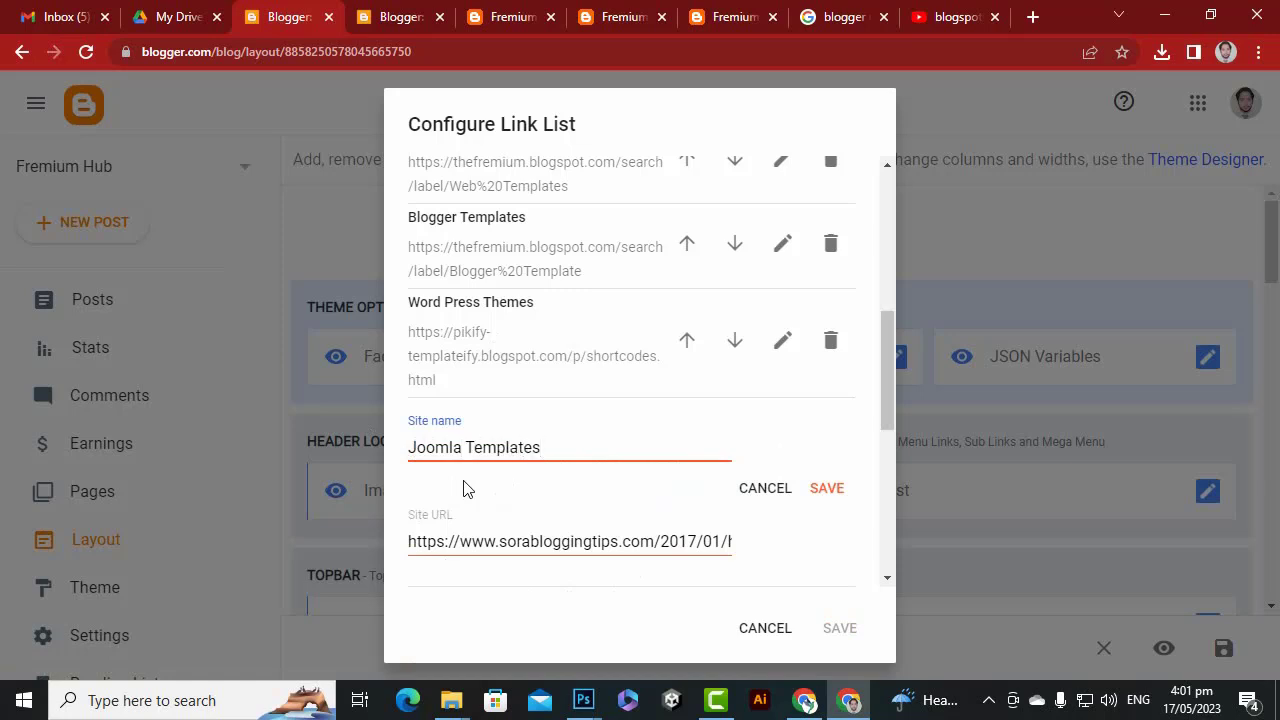
{"action": "left_click", "coordinate": [826, 488]}
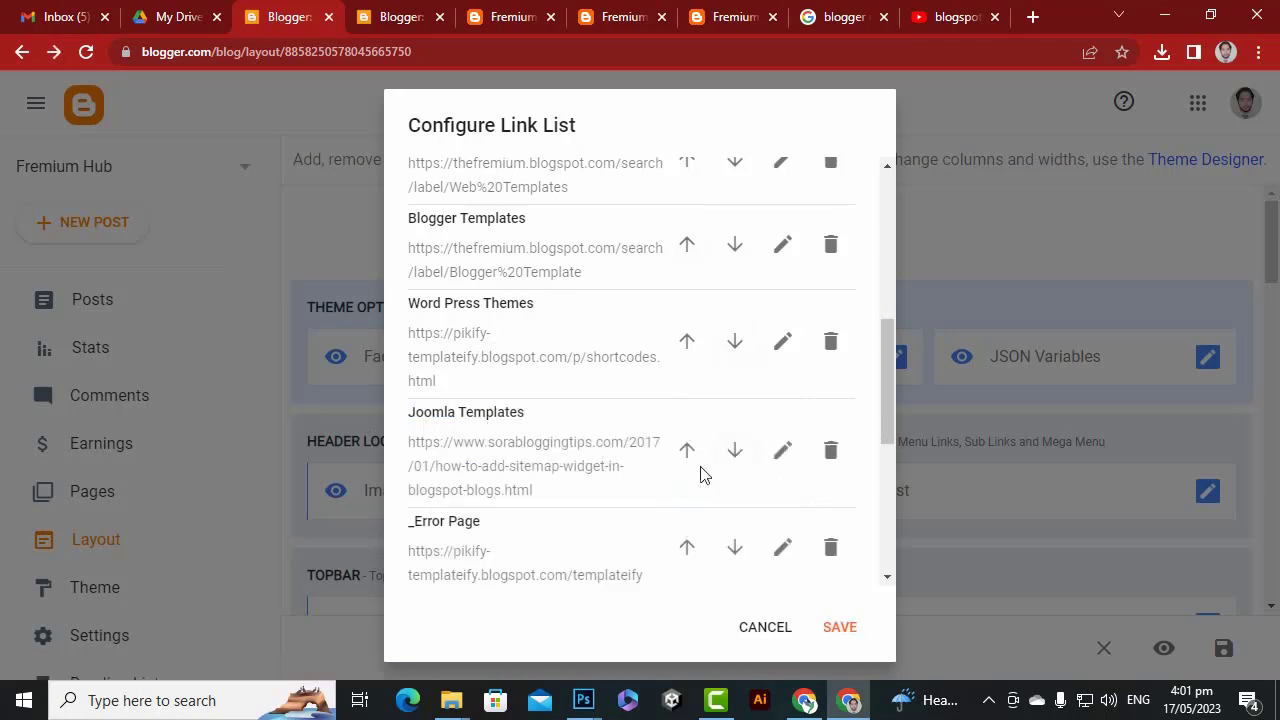
Change the _Error Page menu item's site name to Drupal Themes and save the item.
{"action": "scroll", "coordinate": [482, 527], "scroll_direction": "down", "scroll_amount": 2}
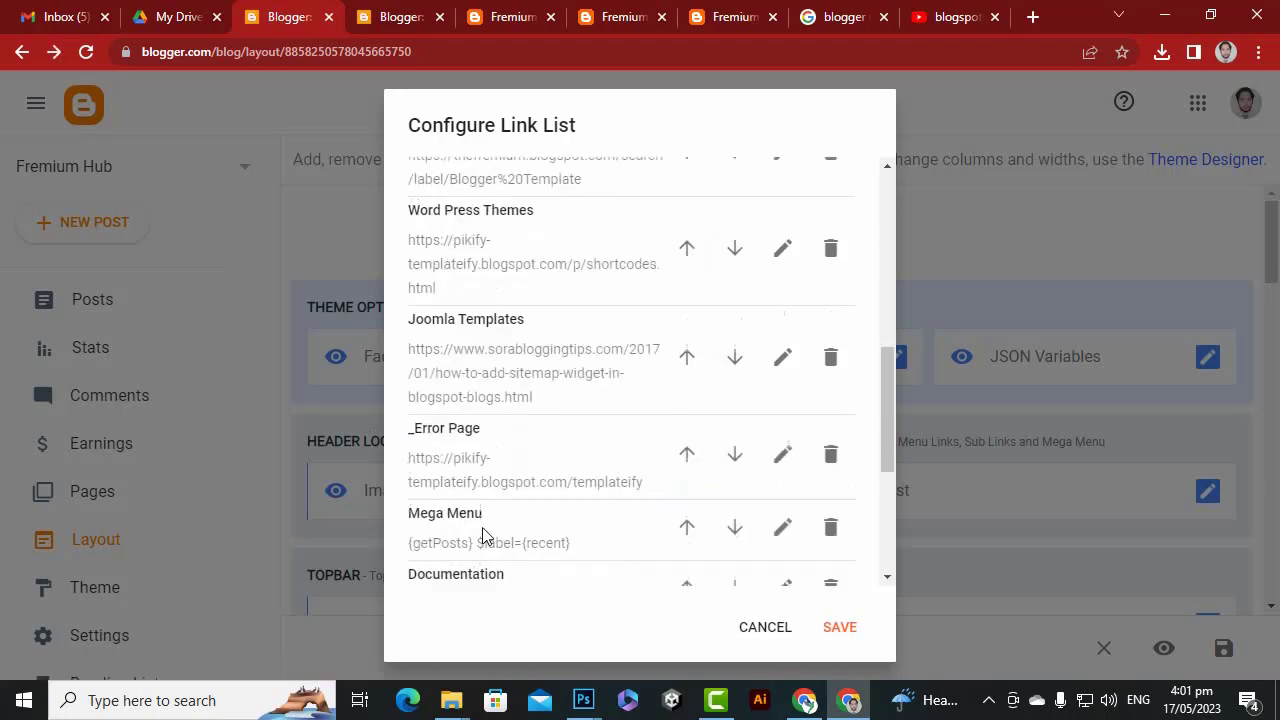
{"action": "left_click", "coordinate": [783, 448]}
{"action": "triple_click", "coordinate": [557, 456]}
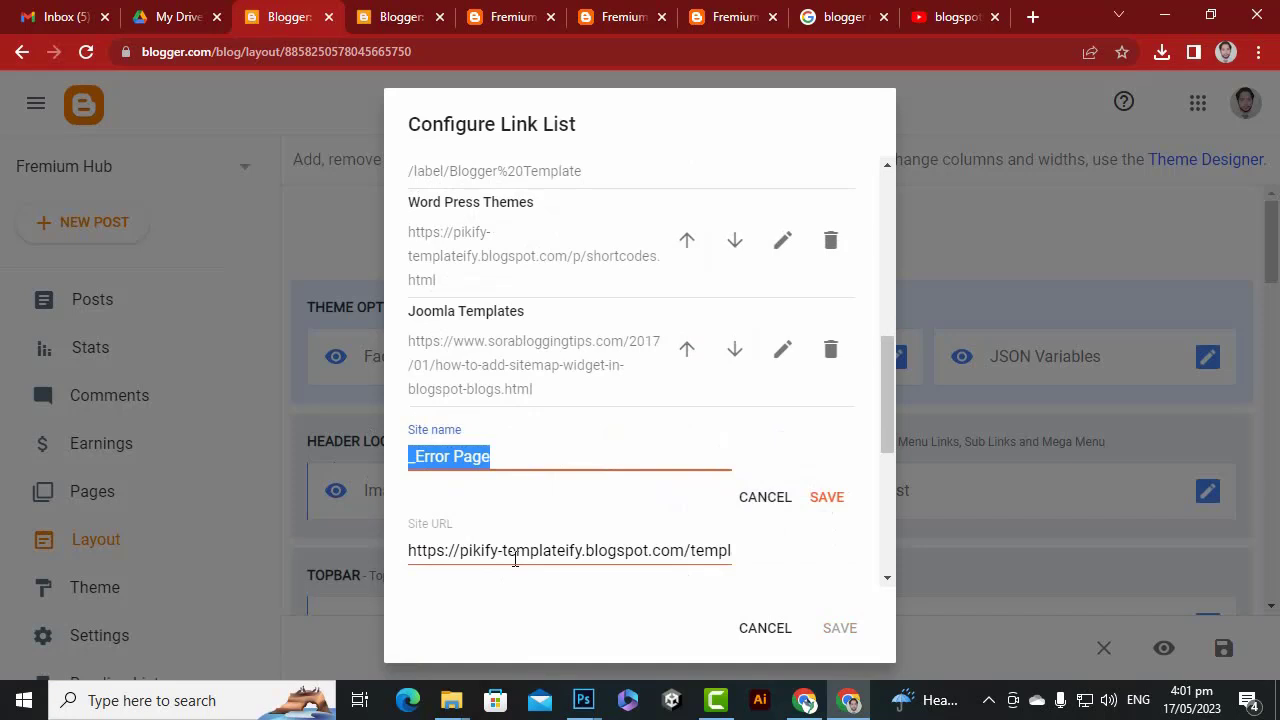
{"action": "type", "text": "Drupal Themes"}
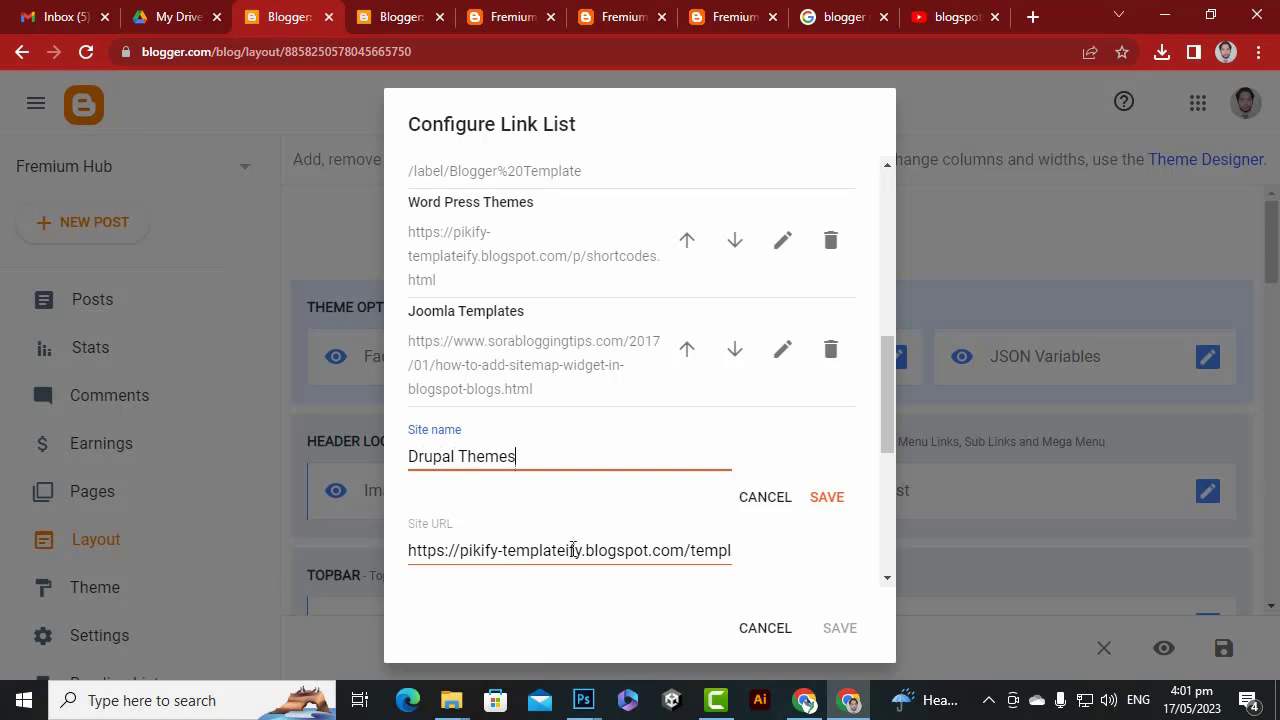
{"action": "left_click", "coordinate": [827, 498]}
Save the header menu's link list and the blog layout.
{"action": "scroll", "coordinate": [677, 406], "scroll_direction": "down", "scroll_amount": 5}
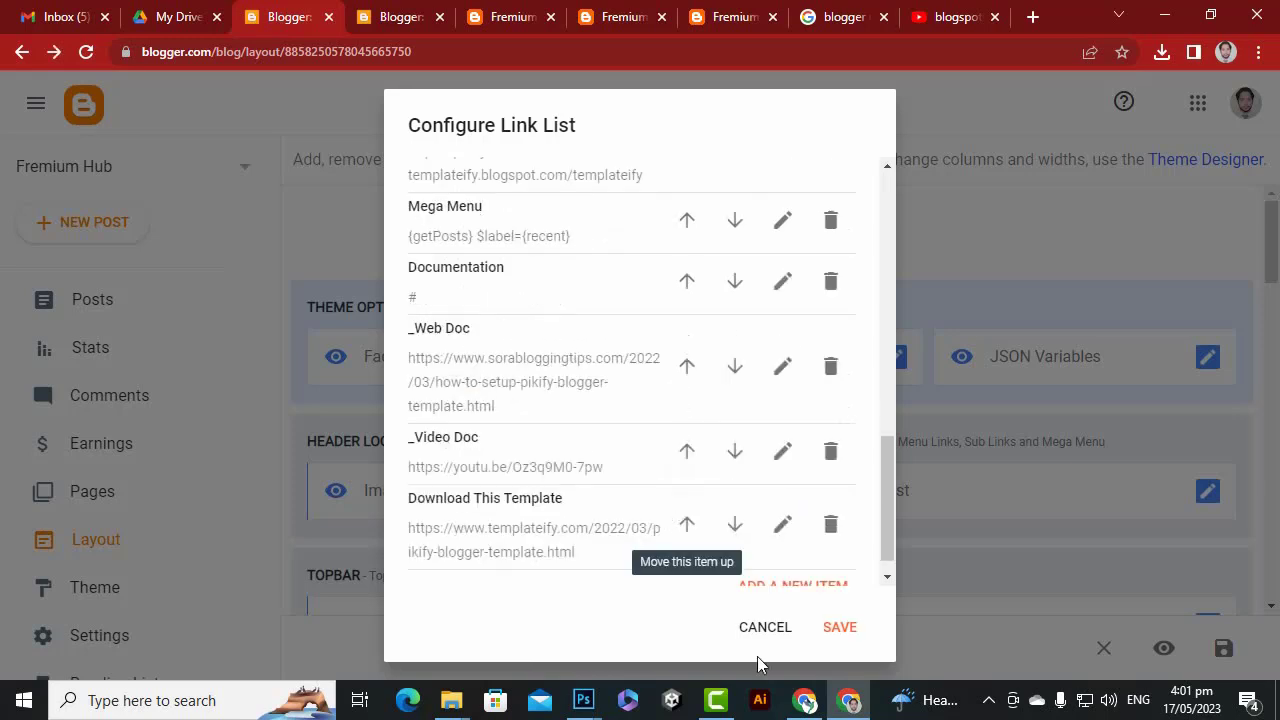
{"action": "left_click", "coordinate": [842, 628]}
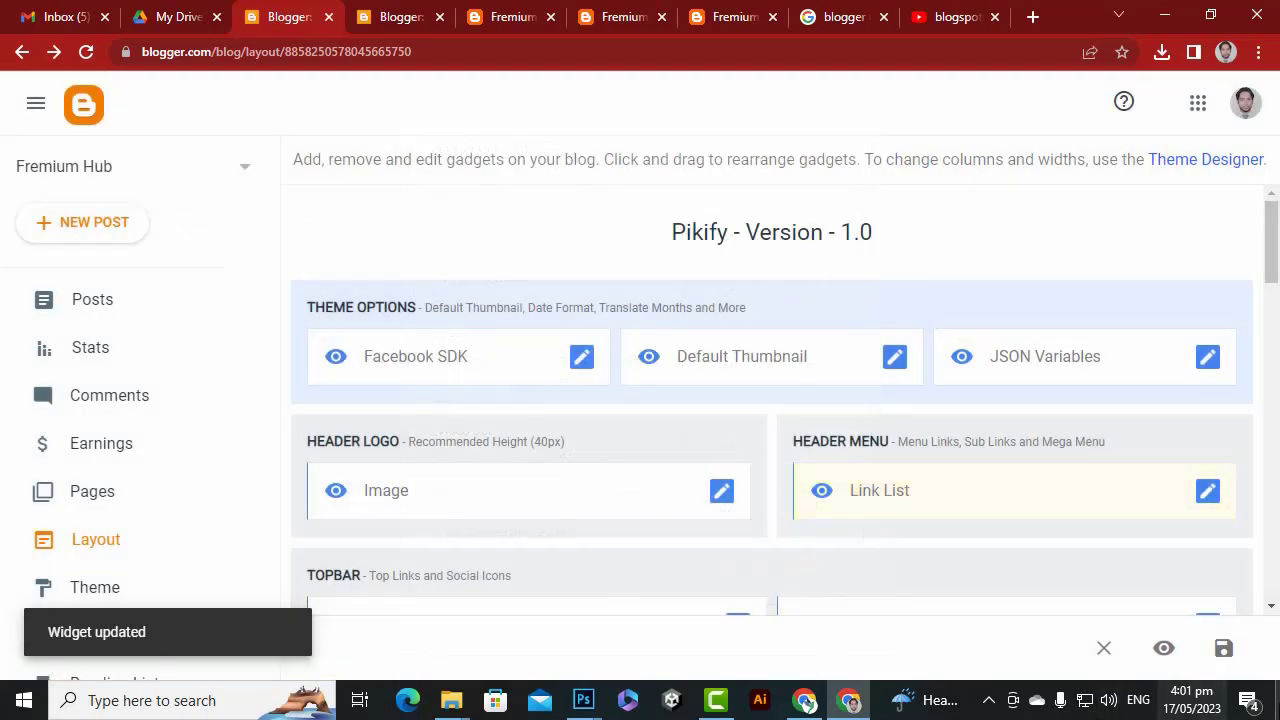
{"action": "left_click", "coordinate": [1224, 650]}
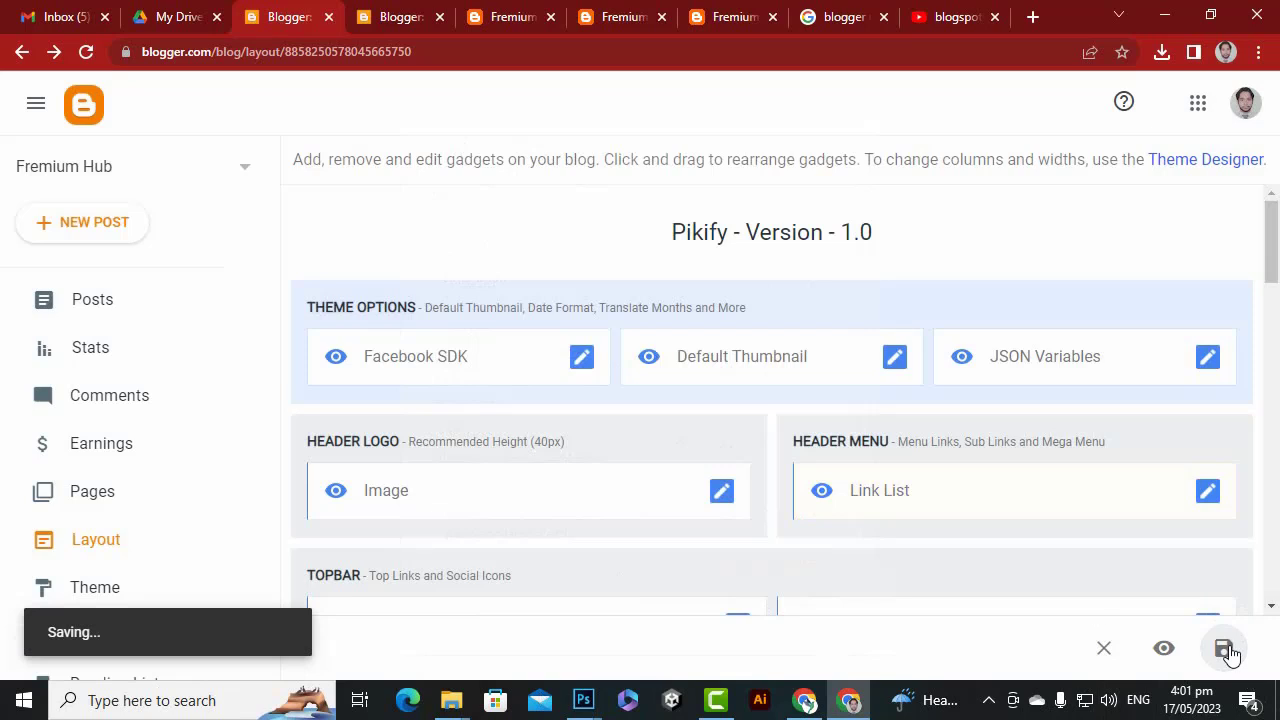
Close the duplicate layout page, the old blog pages and the search and video pages, keeping one Blogger layout page open.
{"action": "left_click", "coordinate": [418, 10]}
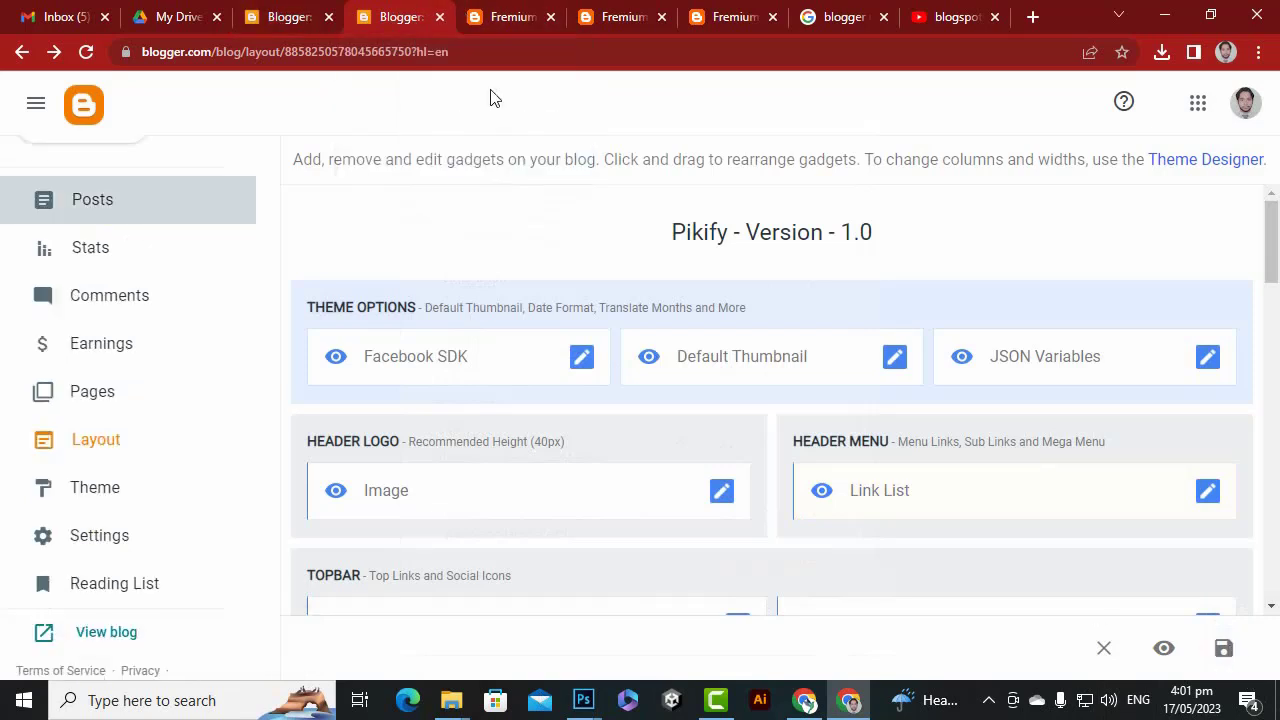
{"action": "left_click", "coordinate": [439, 17]}
{"action": "left_click", "coordinate": [439, 17]}
{"action": "left_click", "coordinate": [439, 17]}
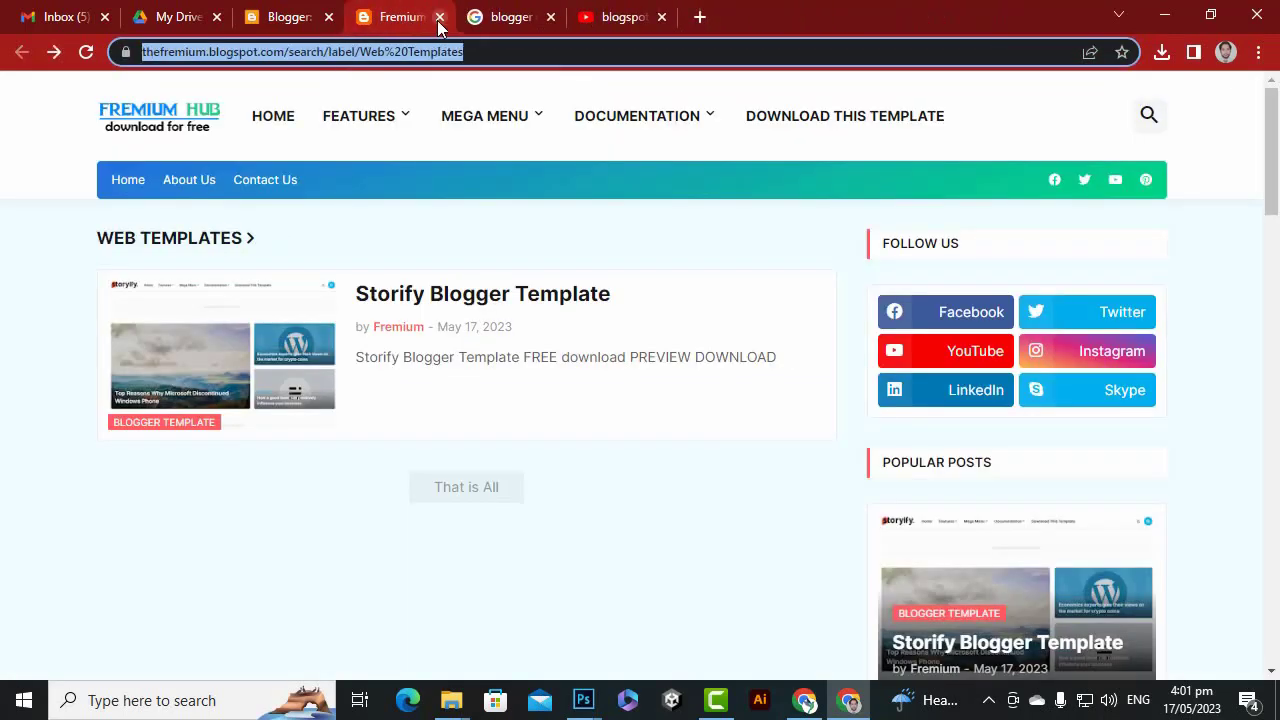
{"action": "left_click", "coordinate": [439, 17]}
{"action": "left_click", "coordinate": [439, 17]}
{"action": "left_click", "coordinate": [439, 17]}
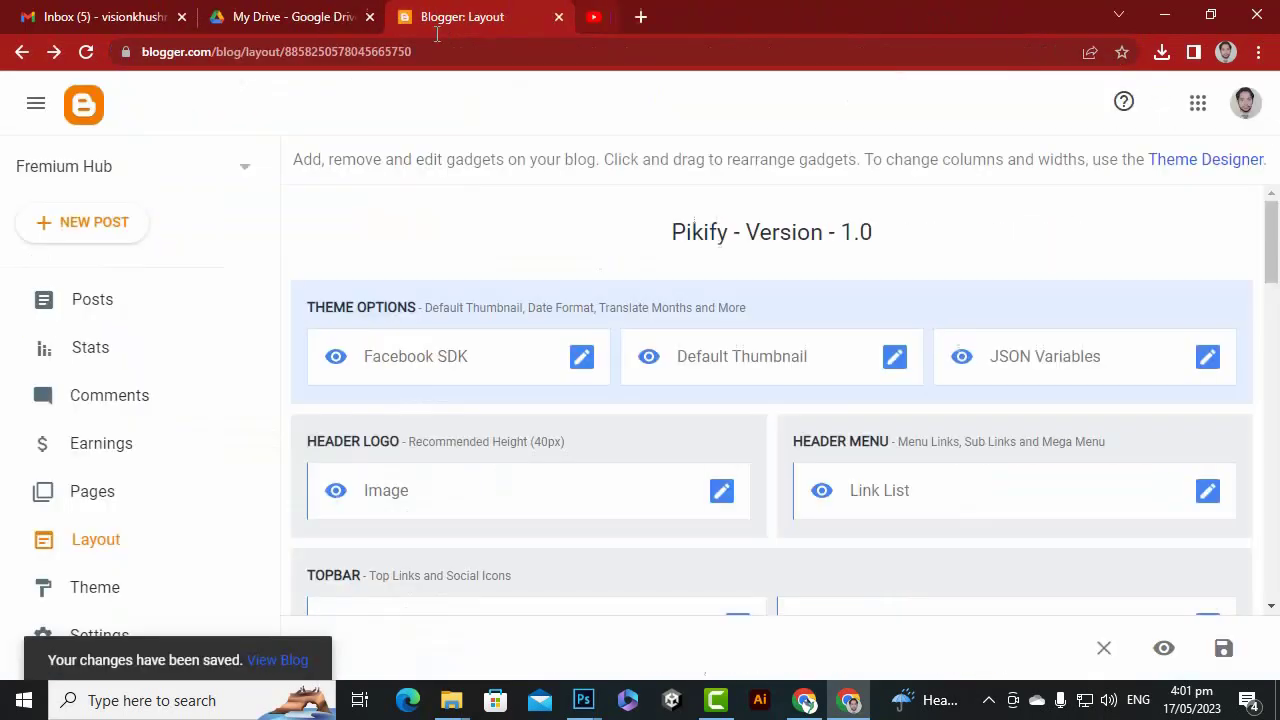
View the live blog and check the header menu's items, including the Home and Web Templates links.
{"action": "scroll", "coordinate": [60, 450], "scroll_direction": "down", "scroll_amount": 2}
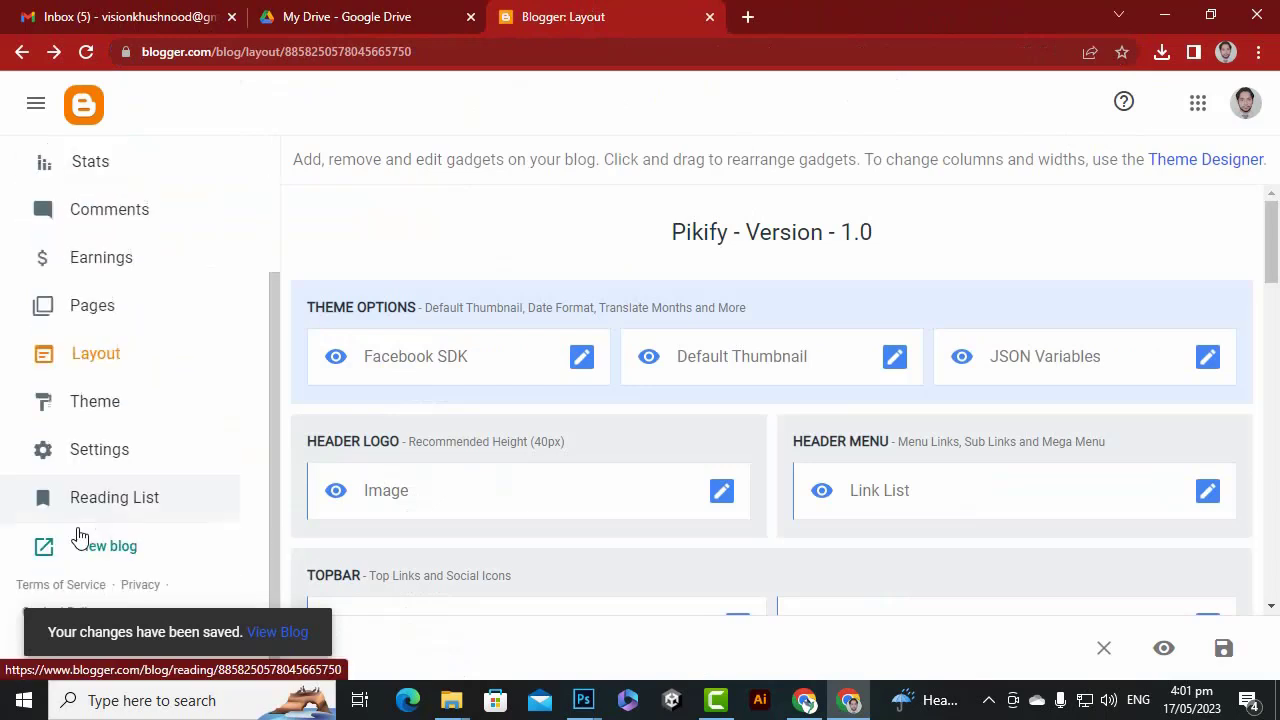
{"action": "left_click", "coordinate": [114, 543]}
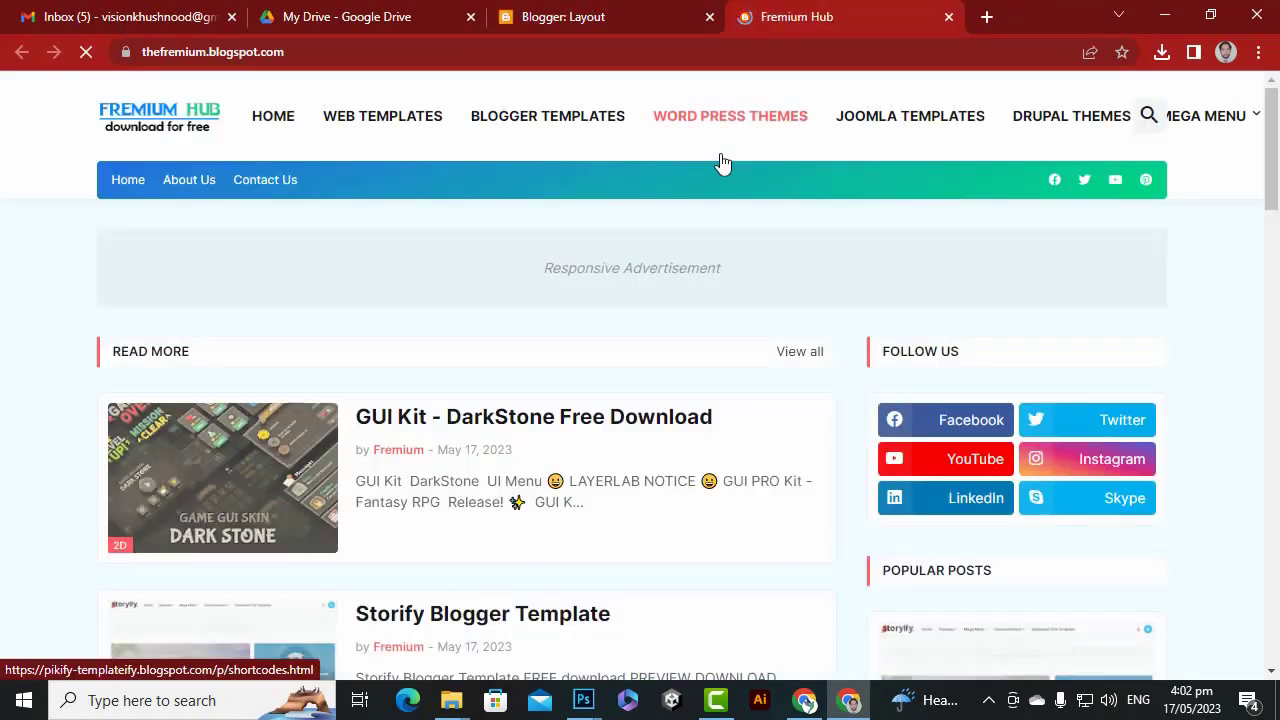
{"action": "left_click", "coordinate": [280, 119]}
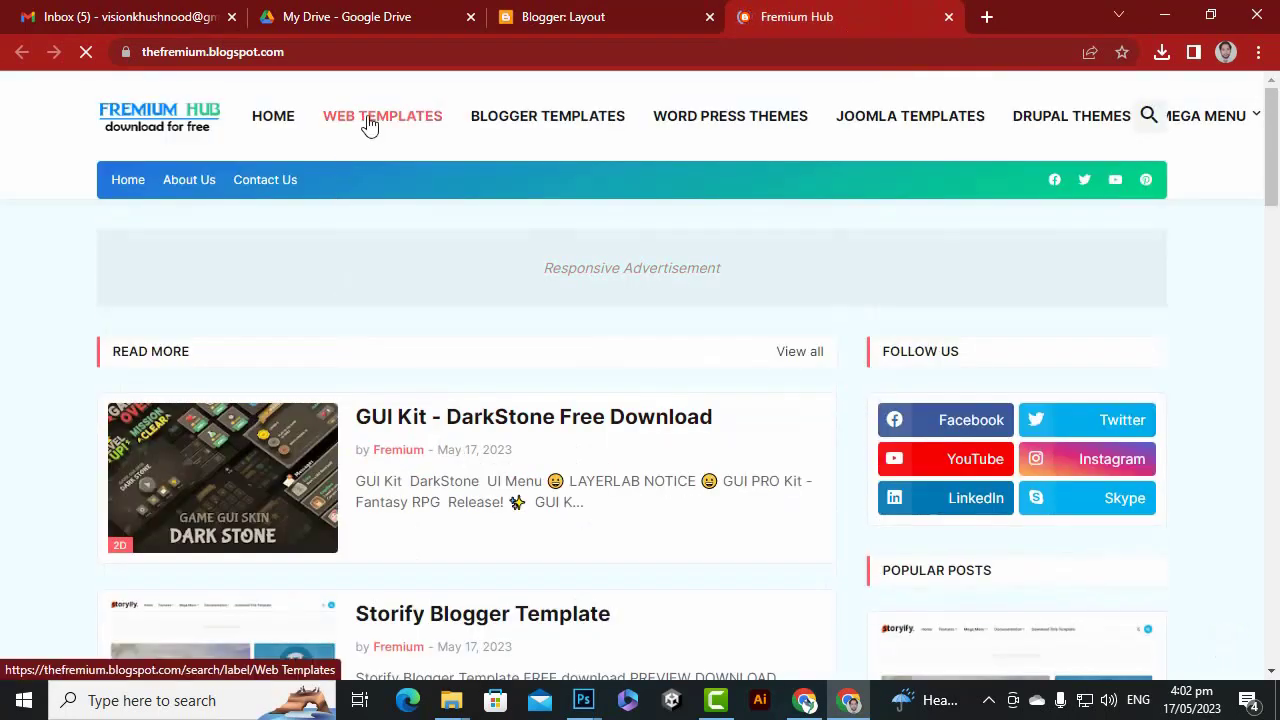
{"action": "left_click", "coordinate": [370, 122]}
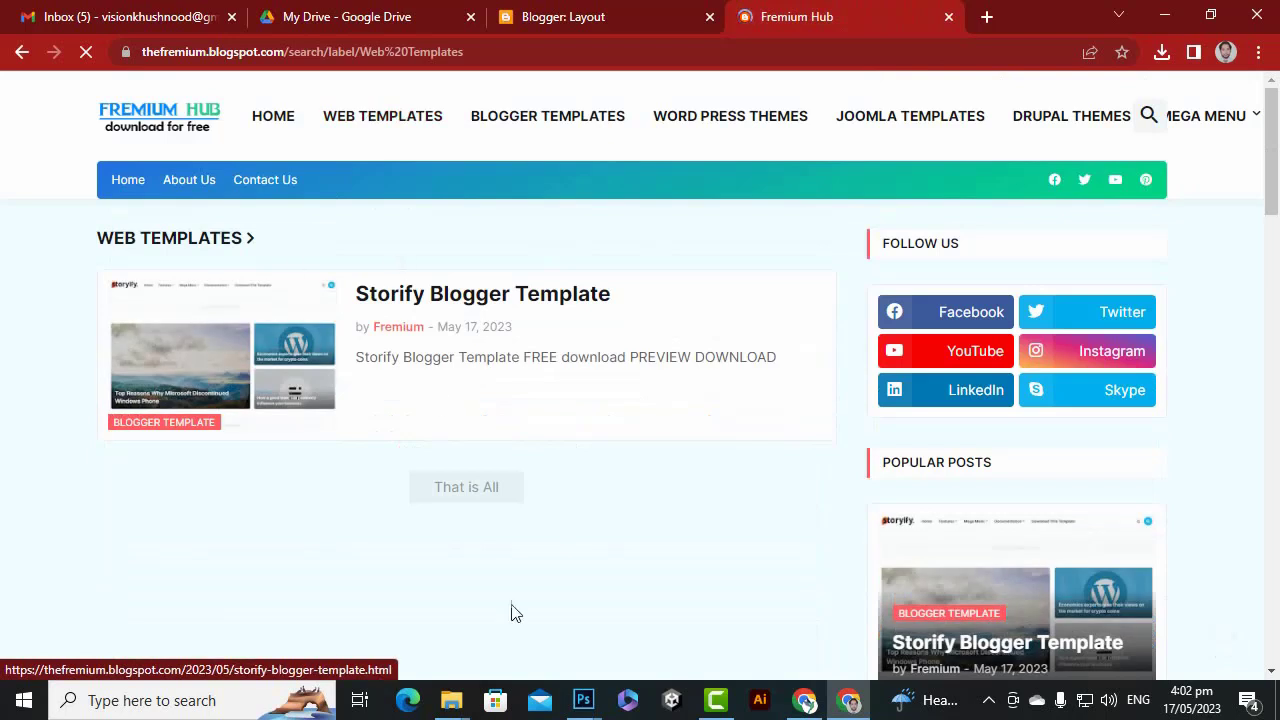
{"action": "left_click", "coordinate": [281, 128]}
{"action": "left_click", "coordinate": [366, 122]}
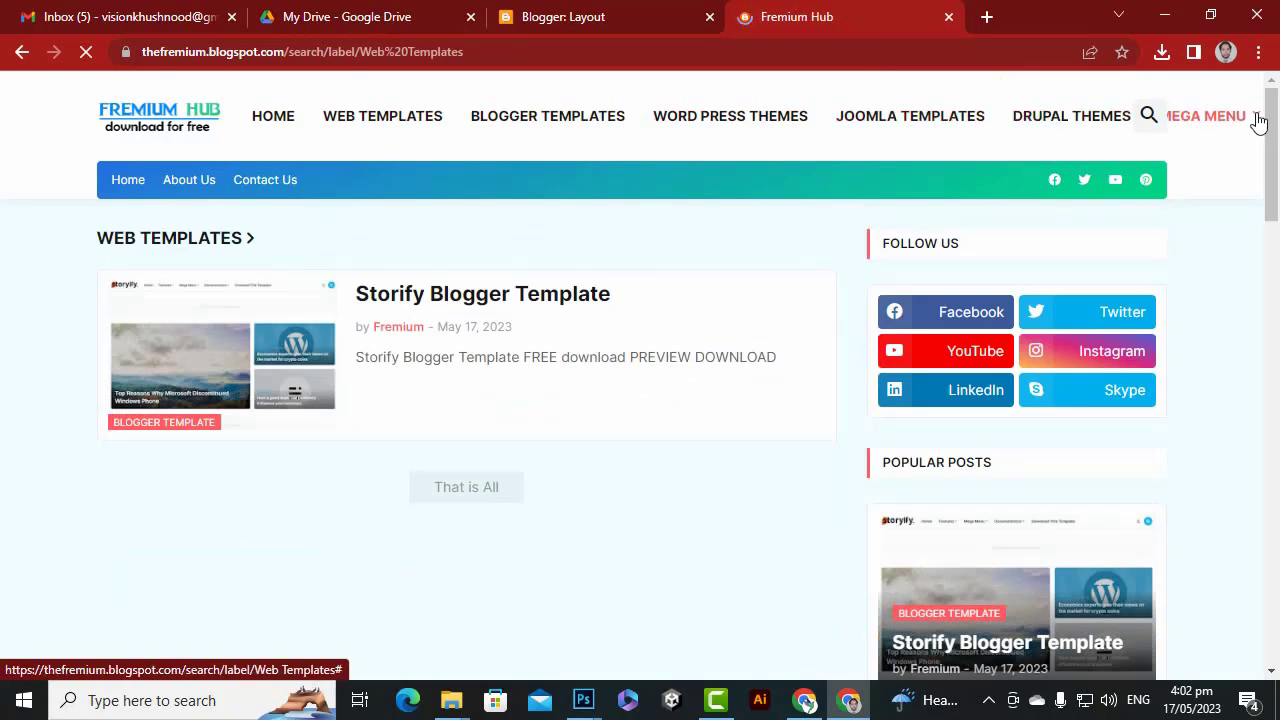
{"action": "scroll", "coordinate": [757, 397], "scroll_direction": "down", "scroll_amount": 1}
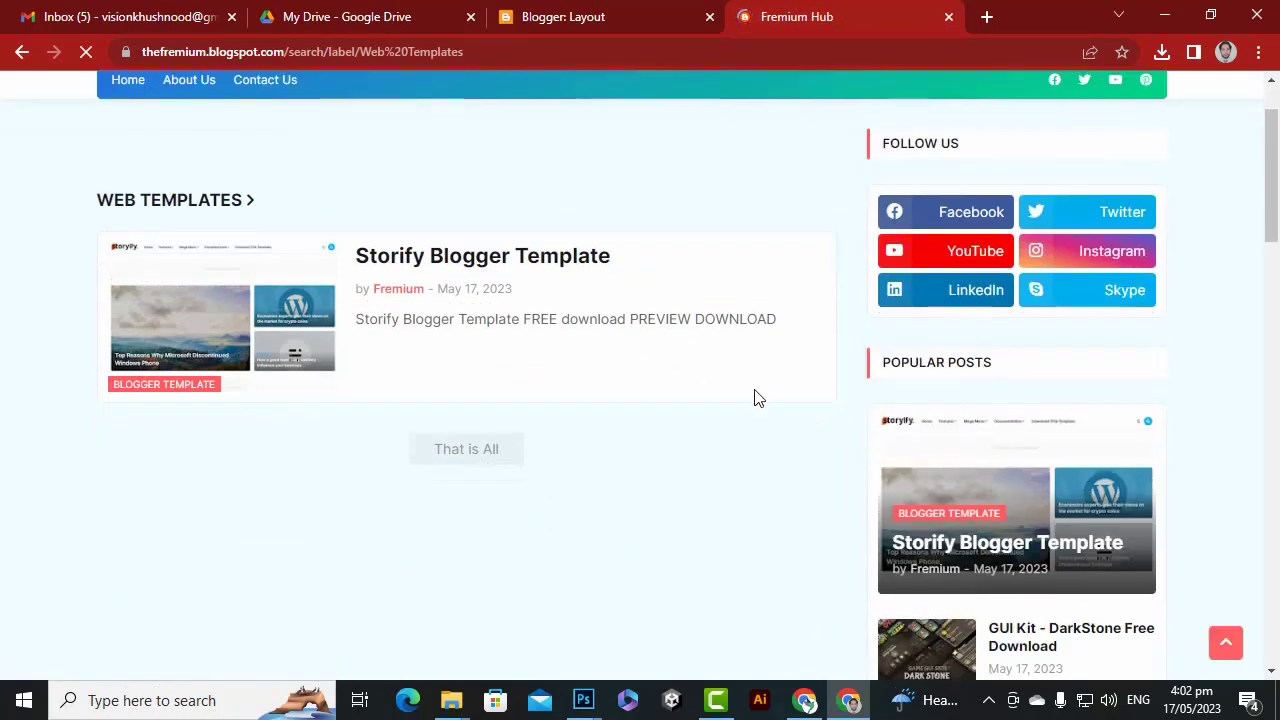
{"action": "scroll", "coordinate": [758, 398], "scroll_direction": "up", "scroll_amount": 1}
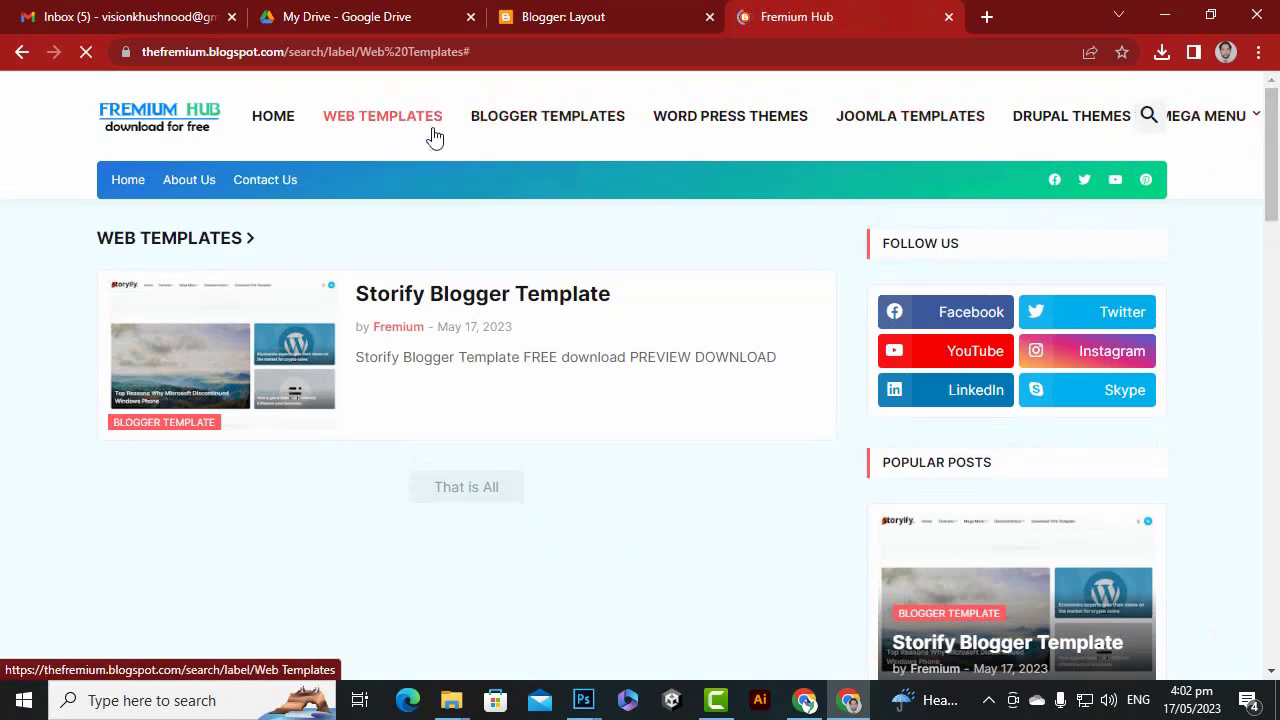
In the Header Menu link list, change the Web Templates item's site name to _Web Templates and save the list.
{"action": "left_click", "coordinate": [566, 17]}
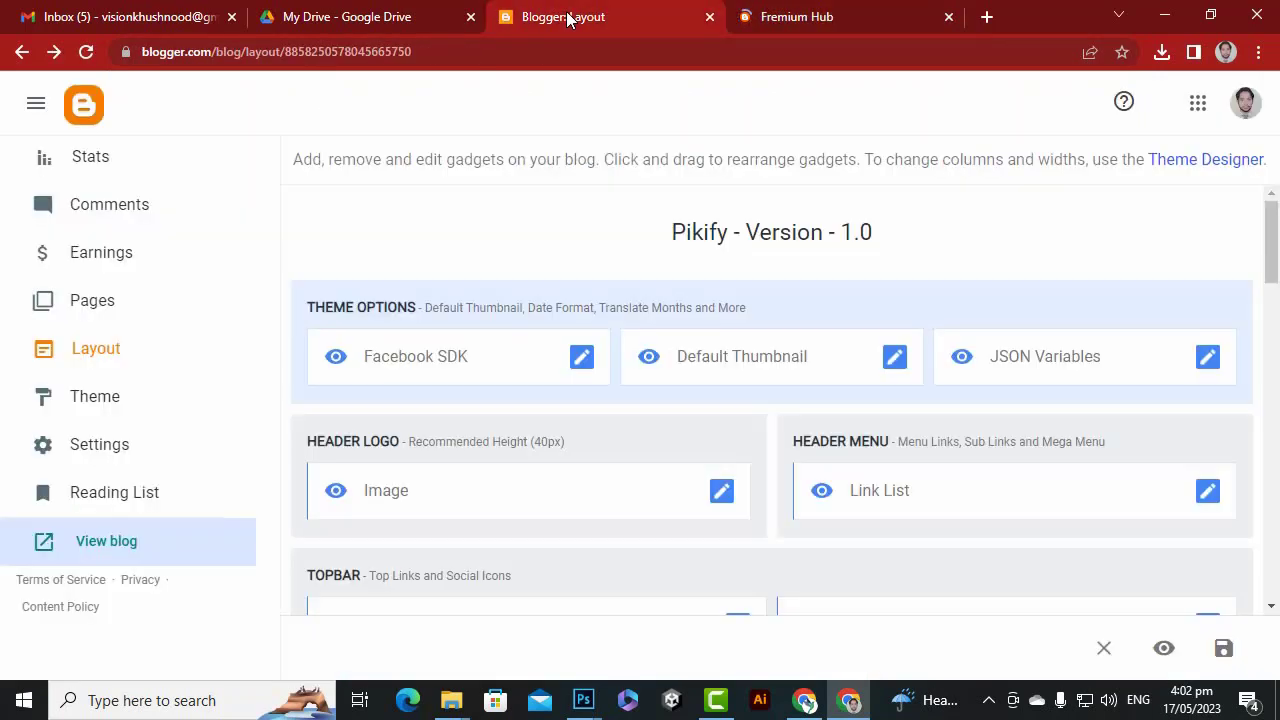
{"action": "left_click", "coordinate": [1208, 495]}
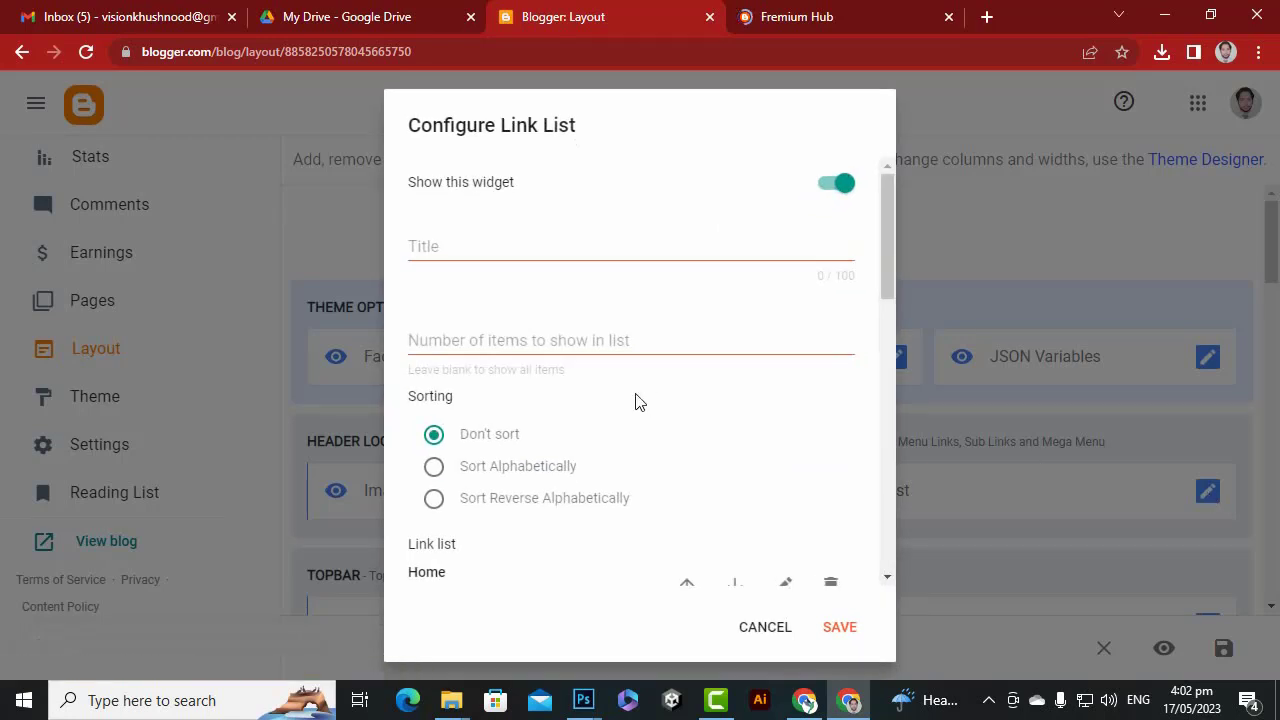
{"action": "scroll", "coordinate": [635, 400], "scroll_direction": "down", "scroll_amount": 2}
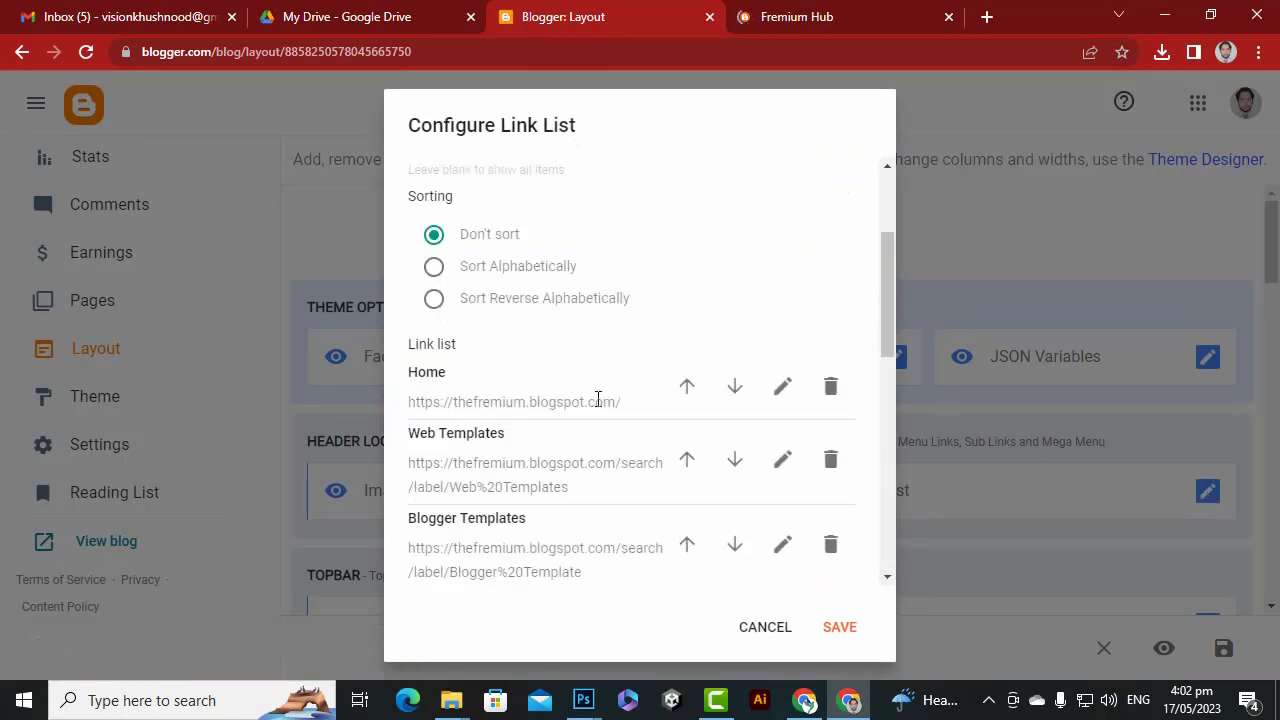
{"action": "scroll", "coordinate": [597, 399], "scroll_direction": "down", "scroll_amount": 1}
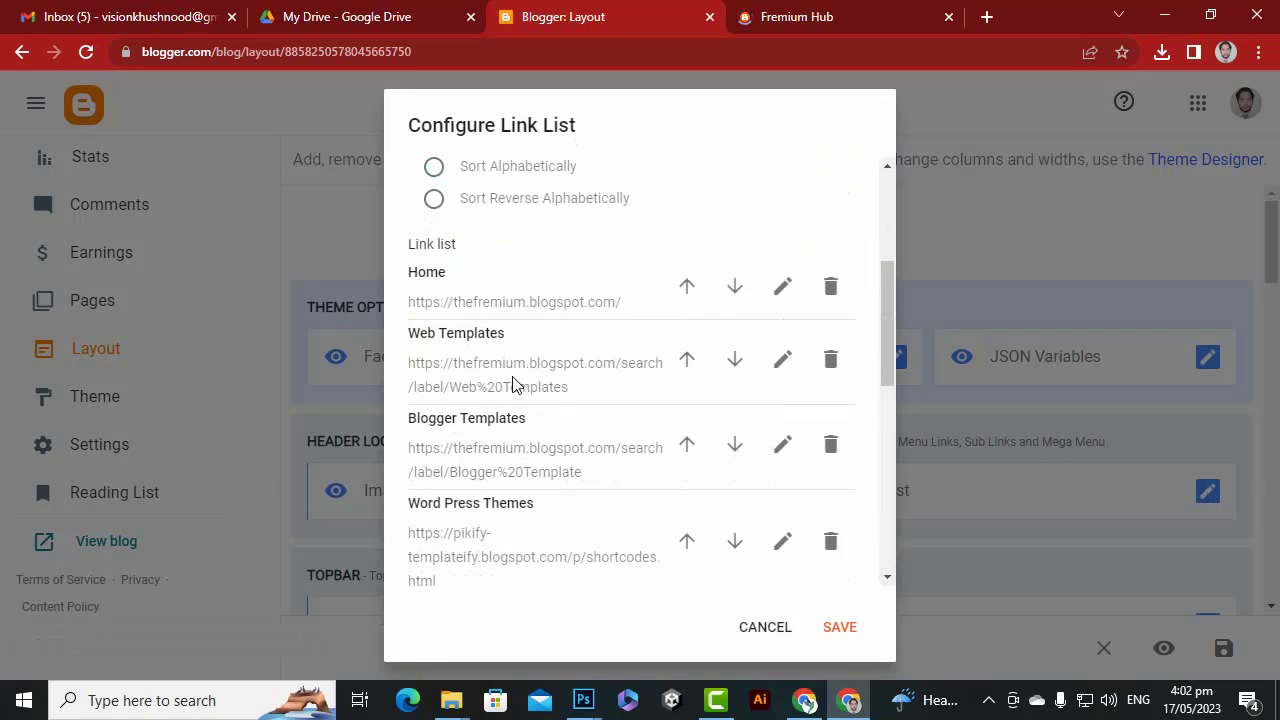
{"action": "left_click", "coordinate": [776, 362]}
{"action": "left_click", "coordinate": [410, 368]}
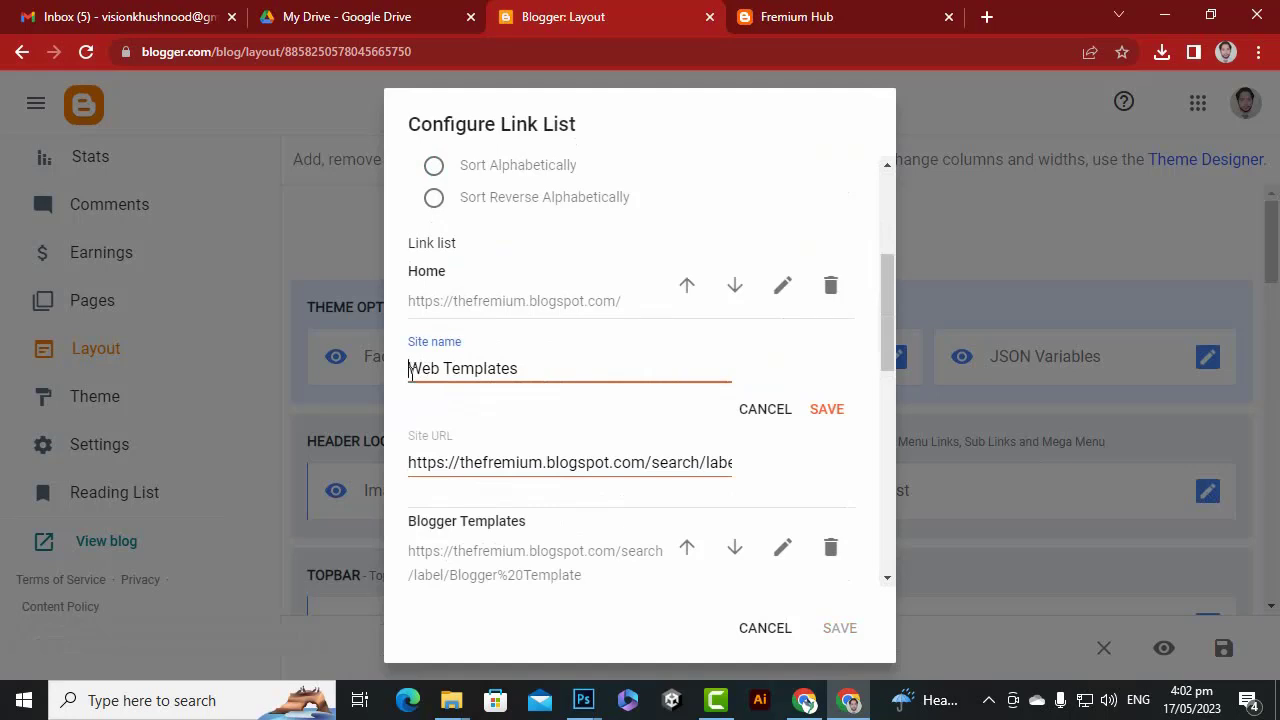
{"action": "type", "text": "_"}
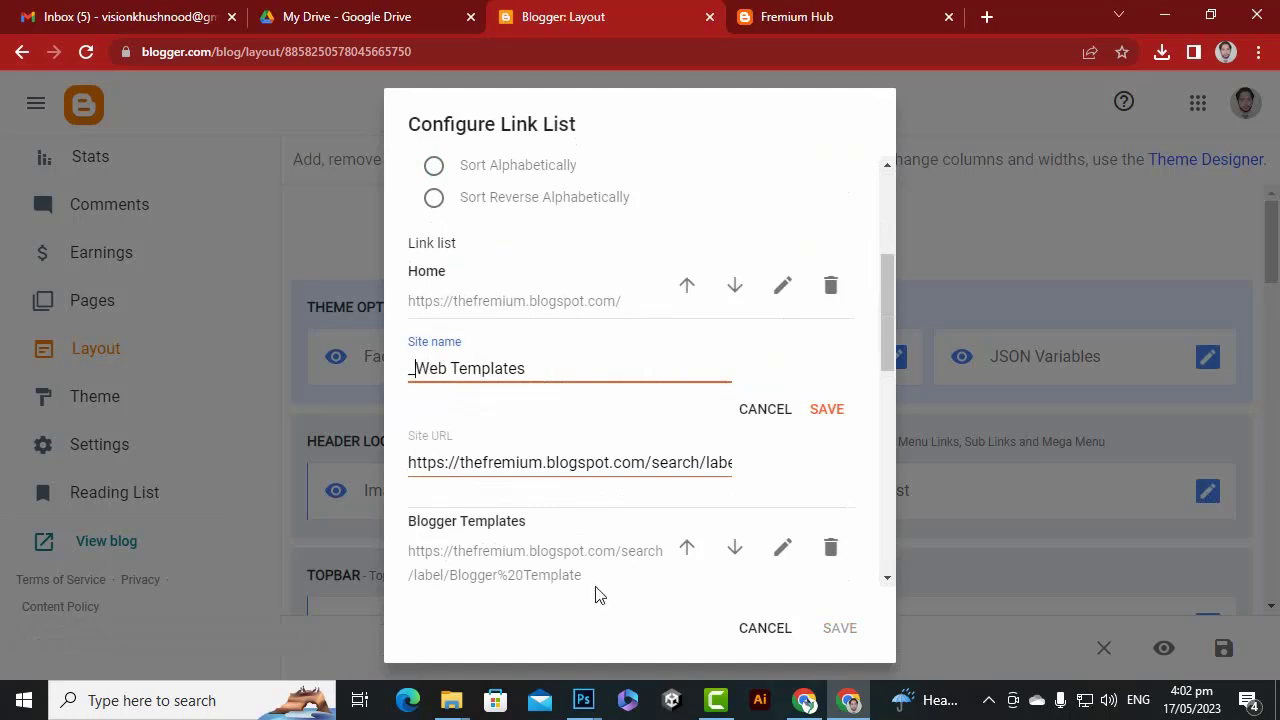
{"action": "left_click", "coordinate": [822, 410]}
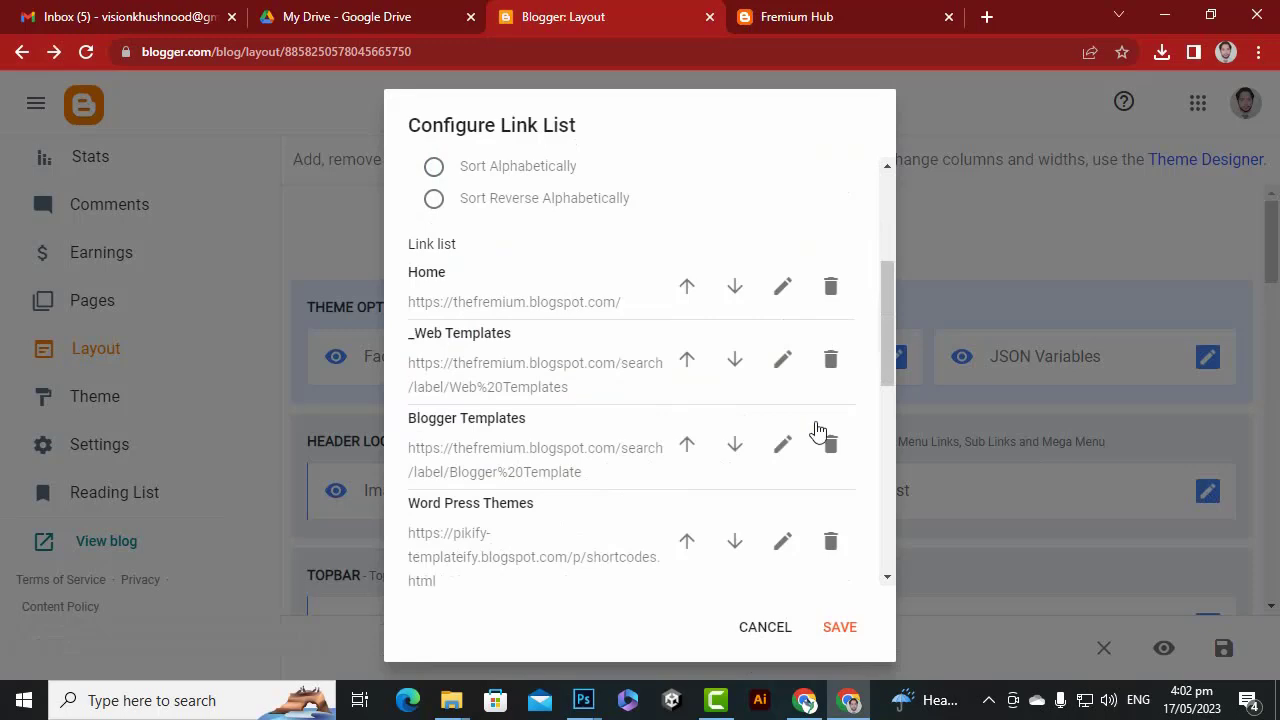
{"action": "left_click", "coordinate": [836, 628]}
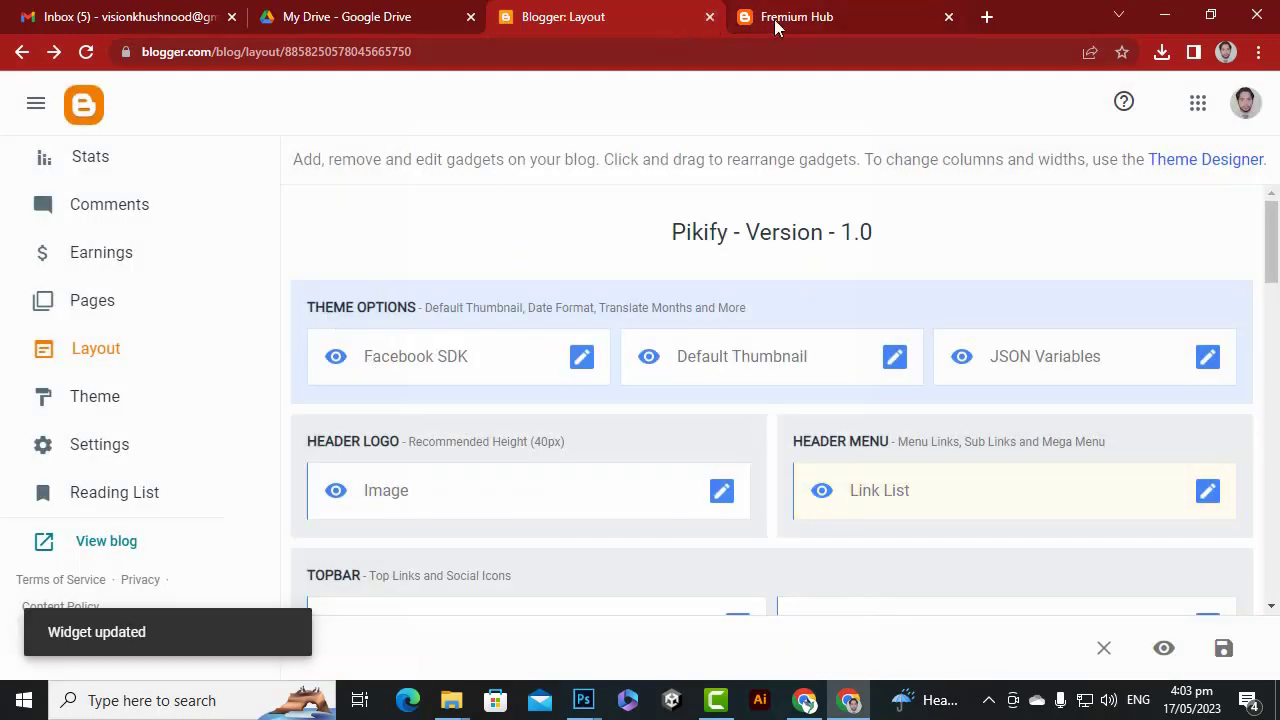
Reload the live blog's home page and check the submenu under the Home menu item.
{"action": "left_click", "coordinate": [775, 20]}
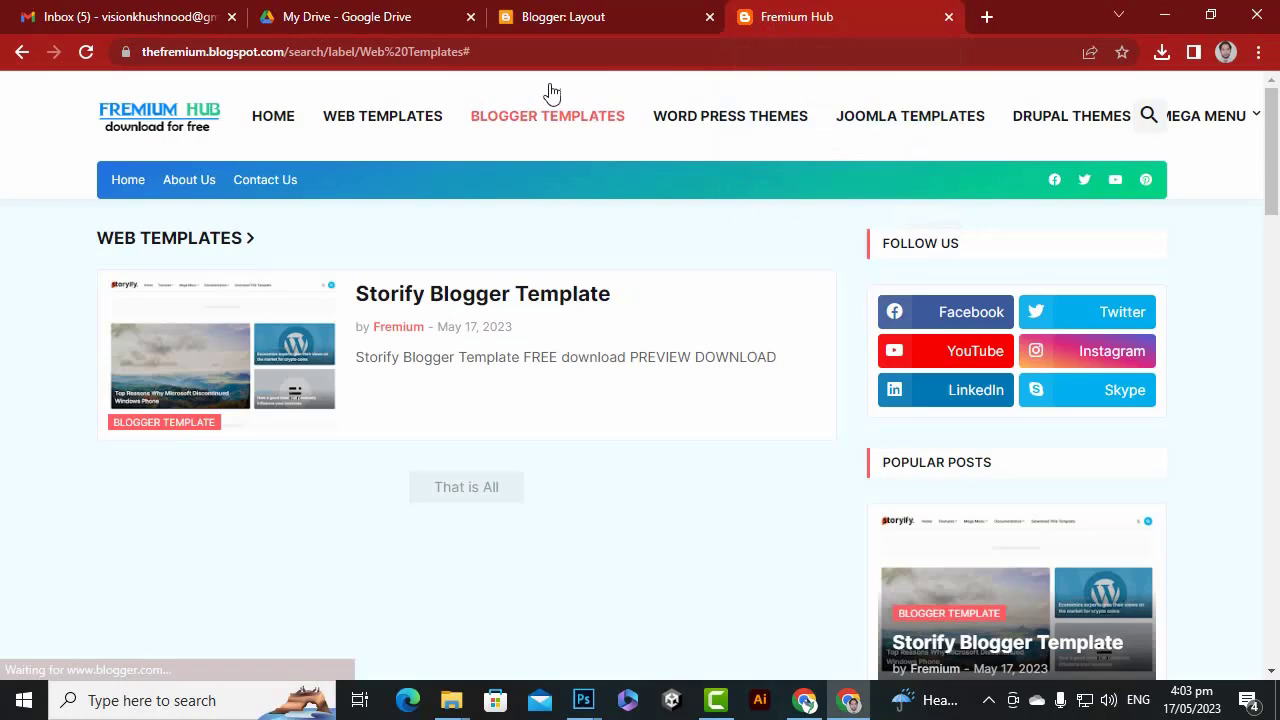
{"action": "left_click", "coordinate": [152, 130]}
{"action": "mouse_move", "coordinate": [314, 145]}
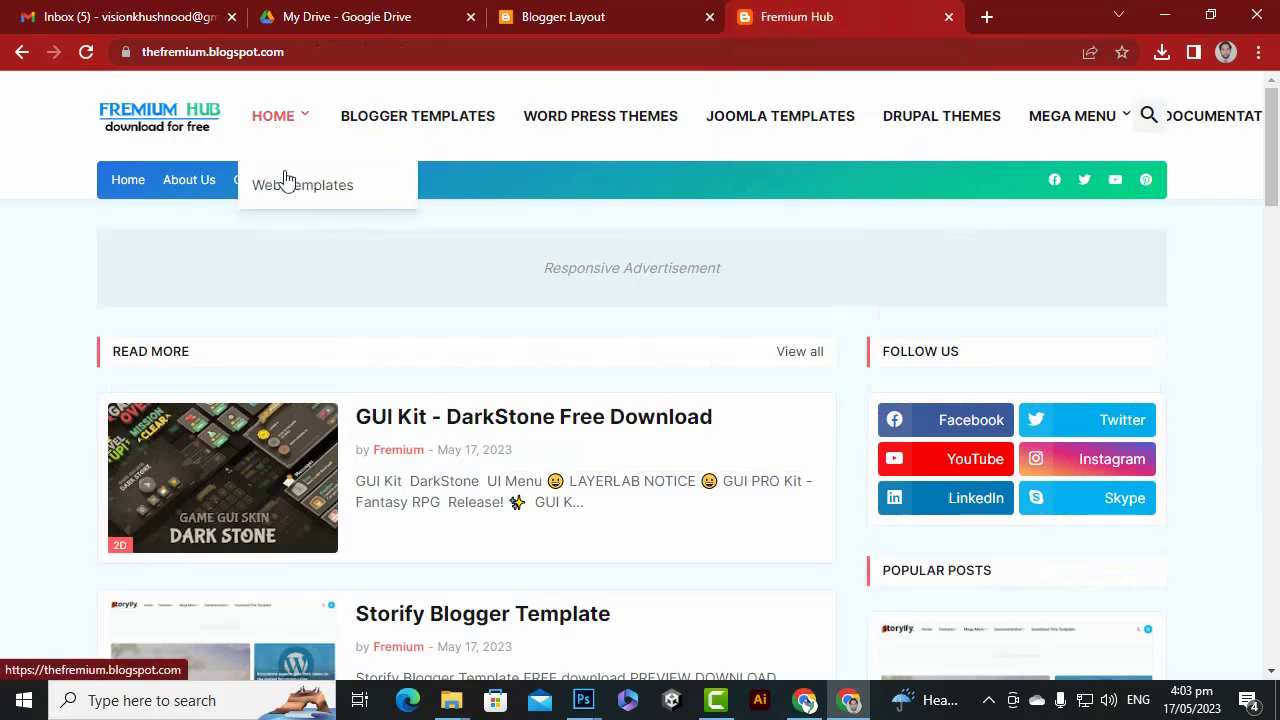
{"action": "left_click", "coordinate": [560, 15]}
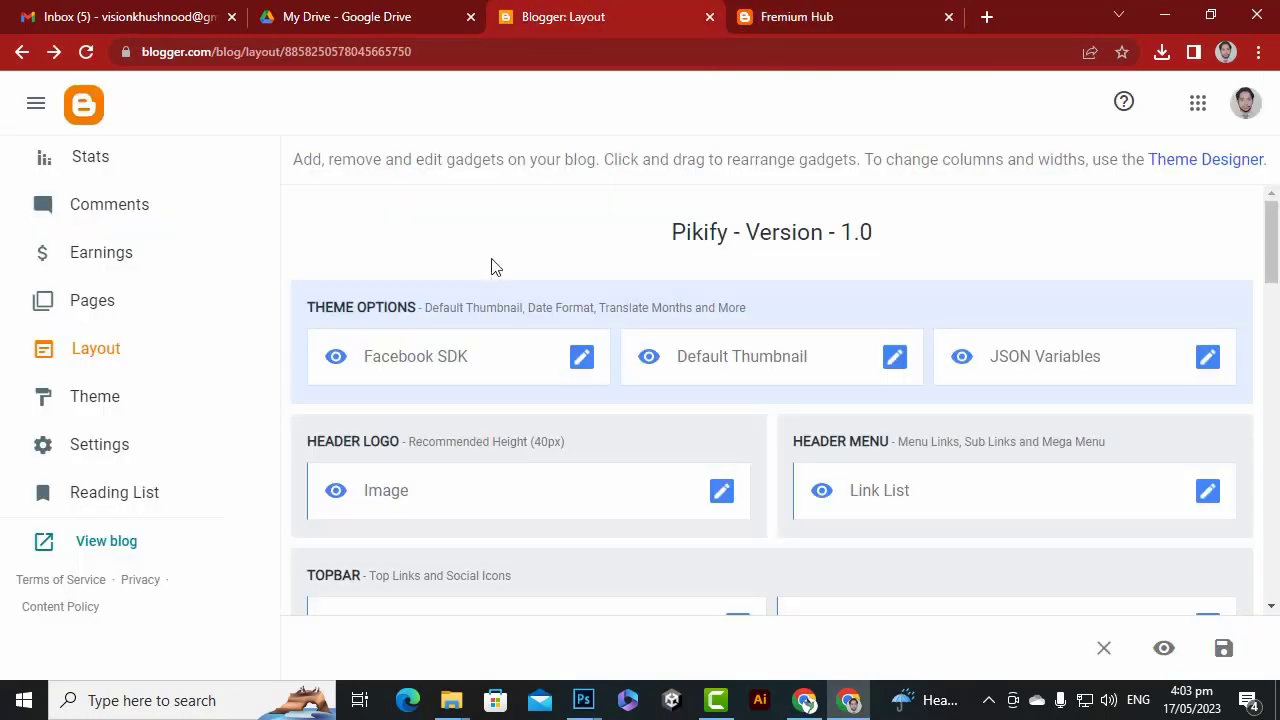
{"action": "left_click", "coordinate": [385, 17]}
{"action": "left_click", "coordinate": [557, 12]}
{"action": "left_click", "coordinate": [887, 12]}
{"action": "left_click", "coordinate": [569, 12]}
{"action": "left_click", "coordinate": [400, 12]}
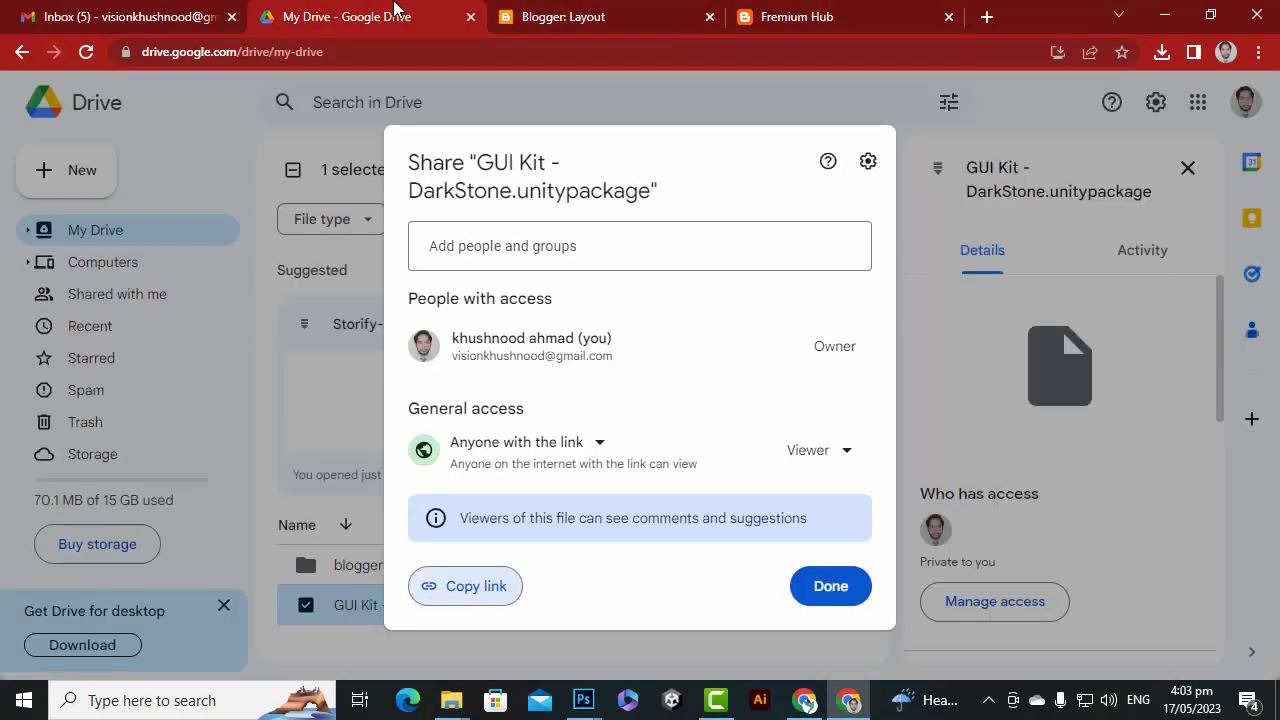
{"action": "left_click", "coordinate": [629, 12]}
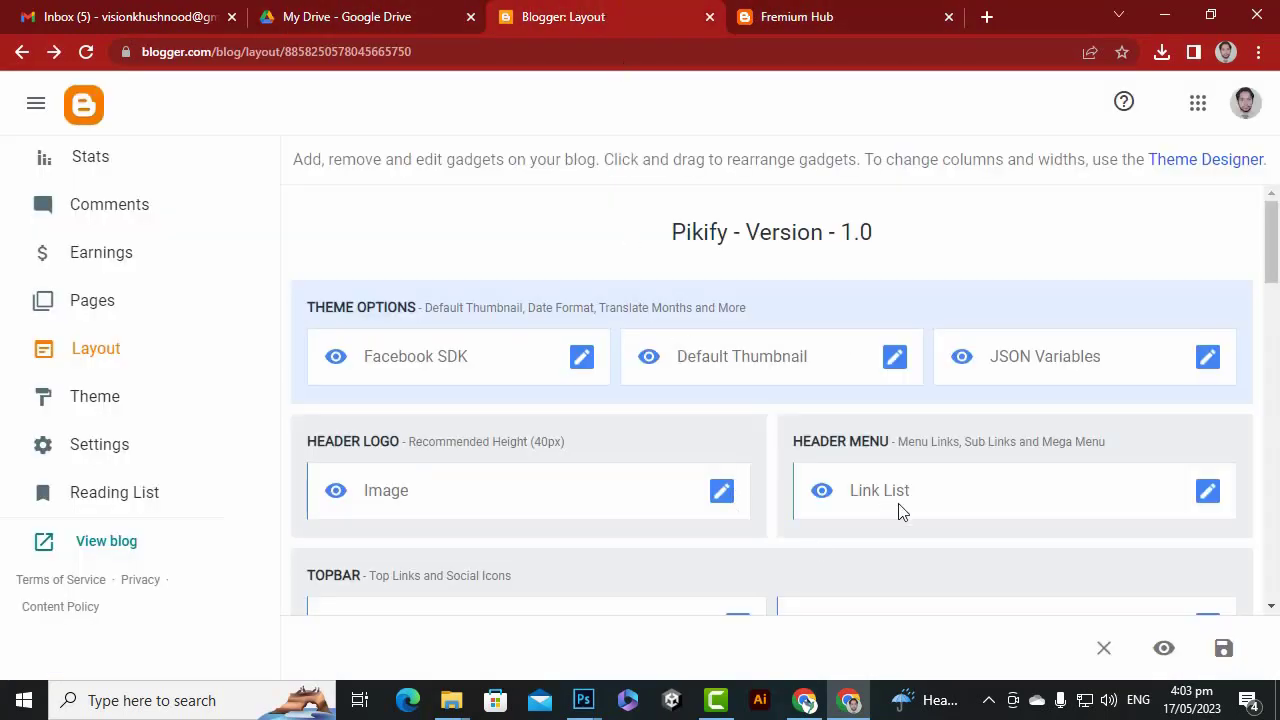
In the Header Menu link list, change the _Web Templates item's site name to Web Templates and save the item.
{"action": "left_click", "coordinate": [1205, 494]}
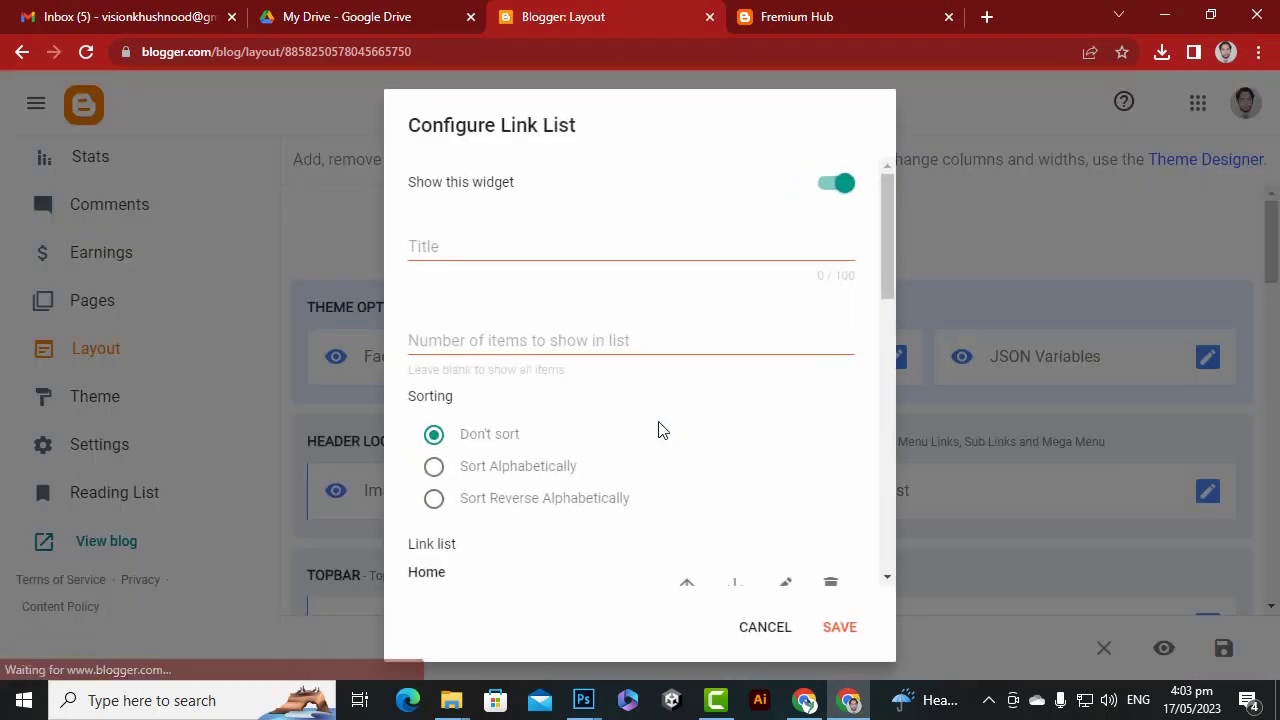
{"action": "scroll", "coordinate": [534, 428], "scroll_direction": "down", "scroll_amount": 3}
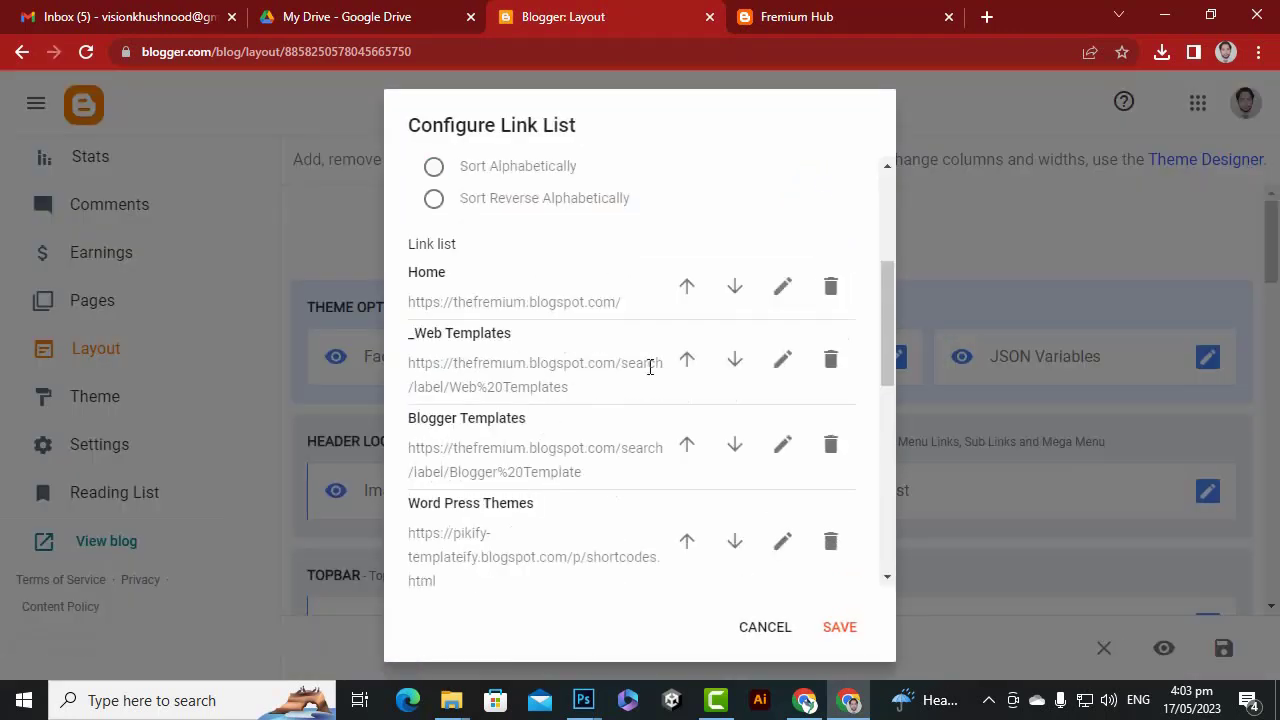
{"action": "left_click", "coordinate": [781, 360]}
{"action": "left_click", "coordinate": [420, 372]}
{"action": "key", "text": "BackSpace"}
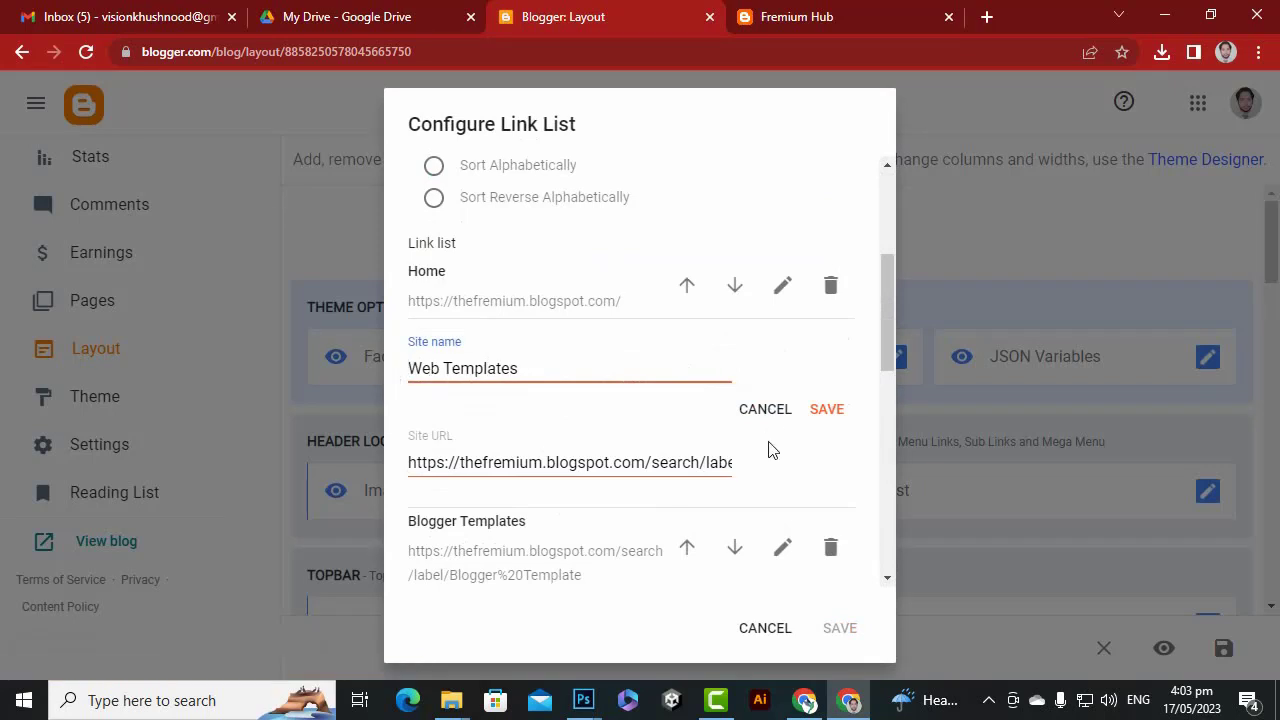
{"action": "left_click", "coordinate": [828, 409]}
Change the Blogger Templates item's site name to _Blogger Templates and save the item.
{"action": "scroll", "coordinate": [620, 350], "scroll_direction": "down", "scroll_amount": 1}
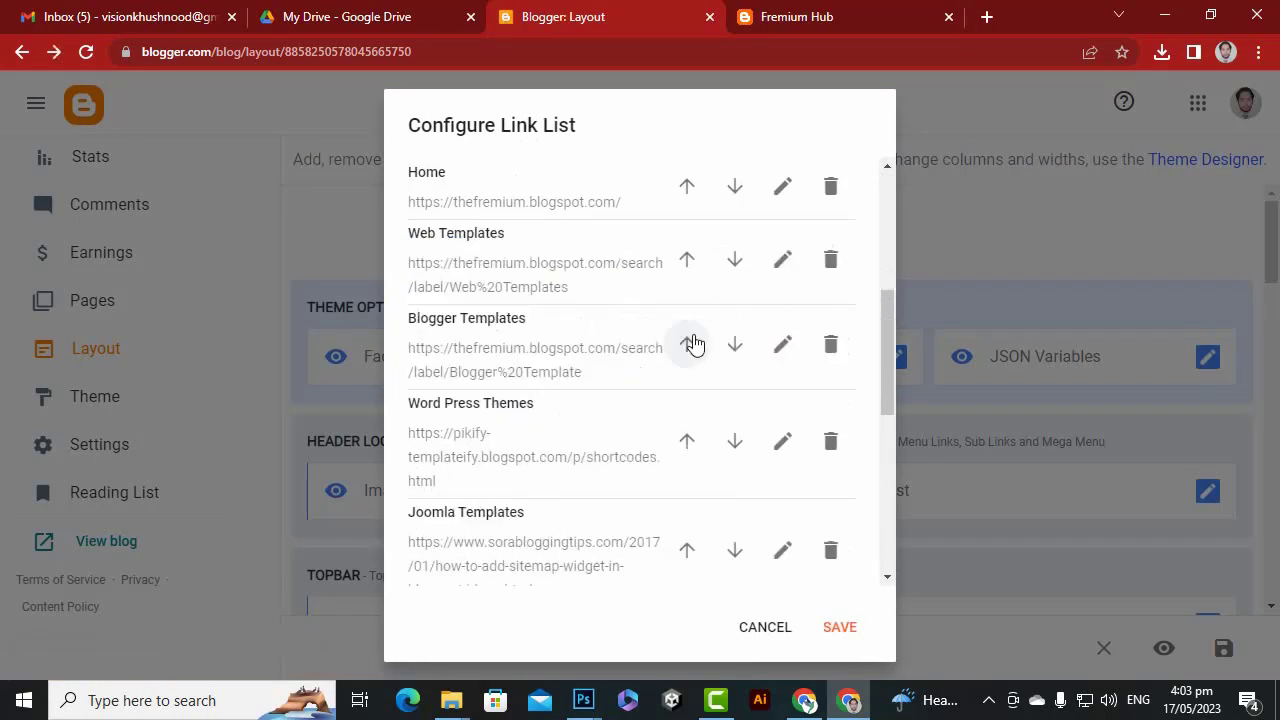
{"action": "left_click", "coordinate": [783, 345]}
{"action": "left_click", "coordinate": [414, 357]}
{"action": "type", "text": "_"}
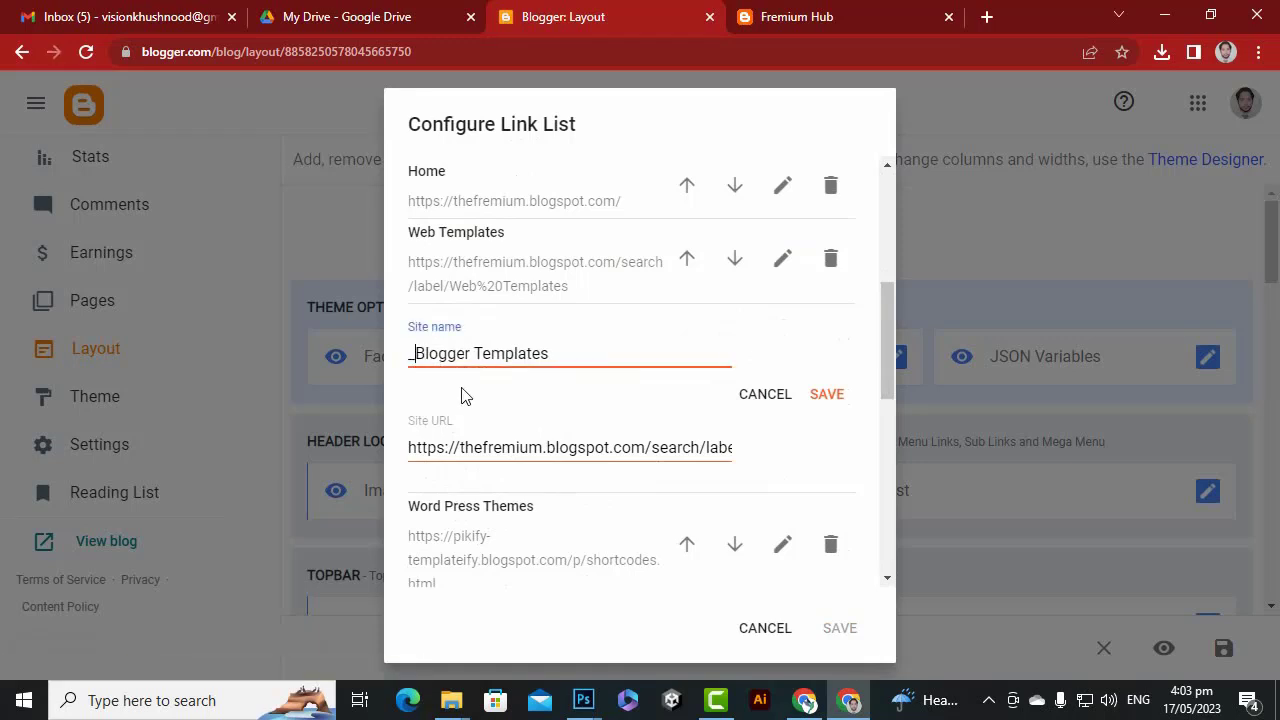
{"action": "left_click", "coordinate": [828, 394]}
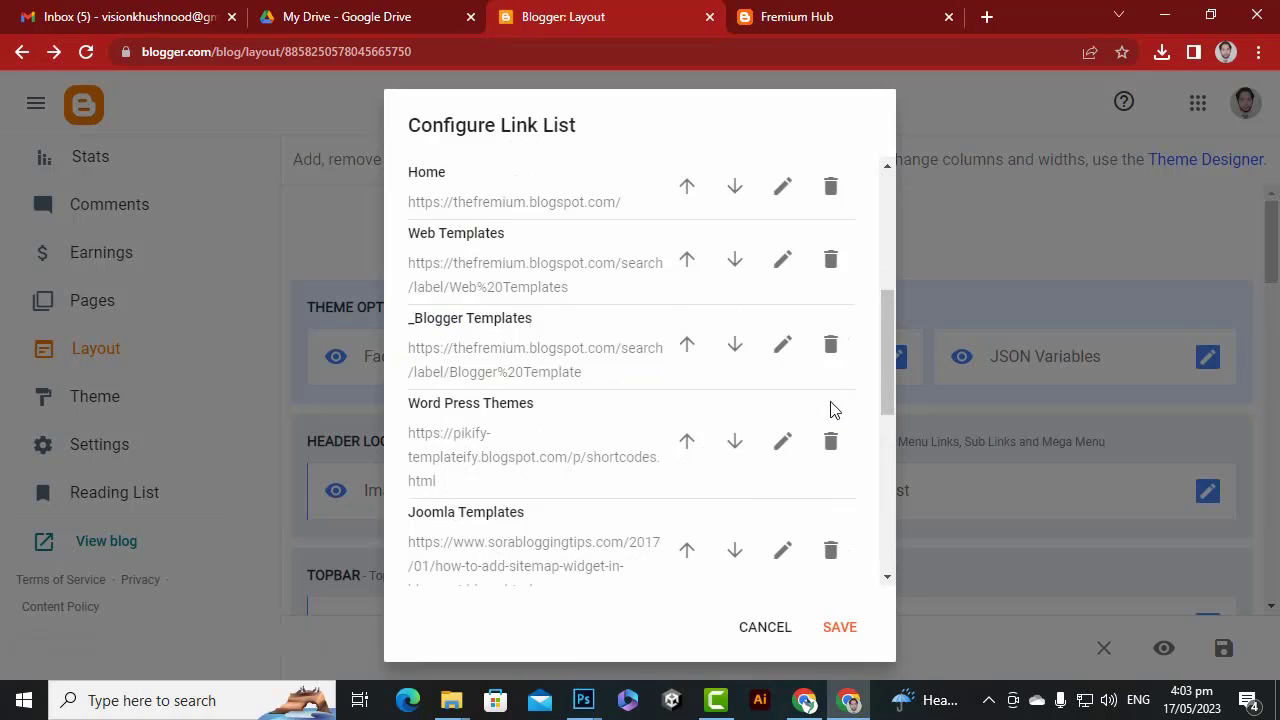
Change the Word Press Themes item's site name to _Word Press Themes and save the item.
{"action": "left_click", "coordinate": [779, 443]}
{"action": "left_click", "coordinate": [411, 446]}
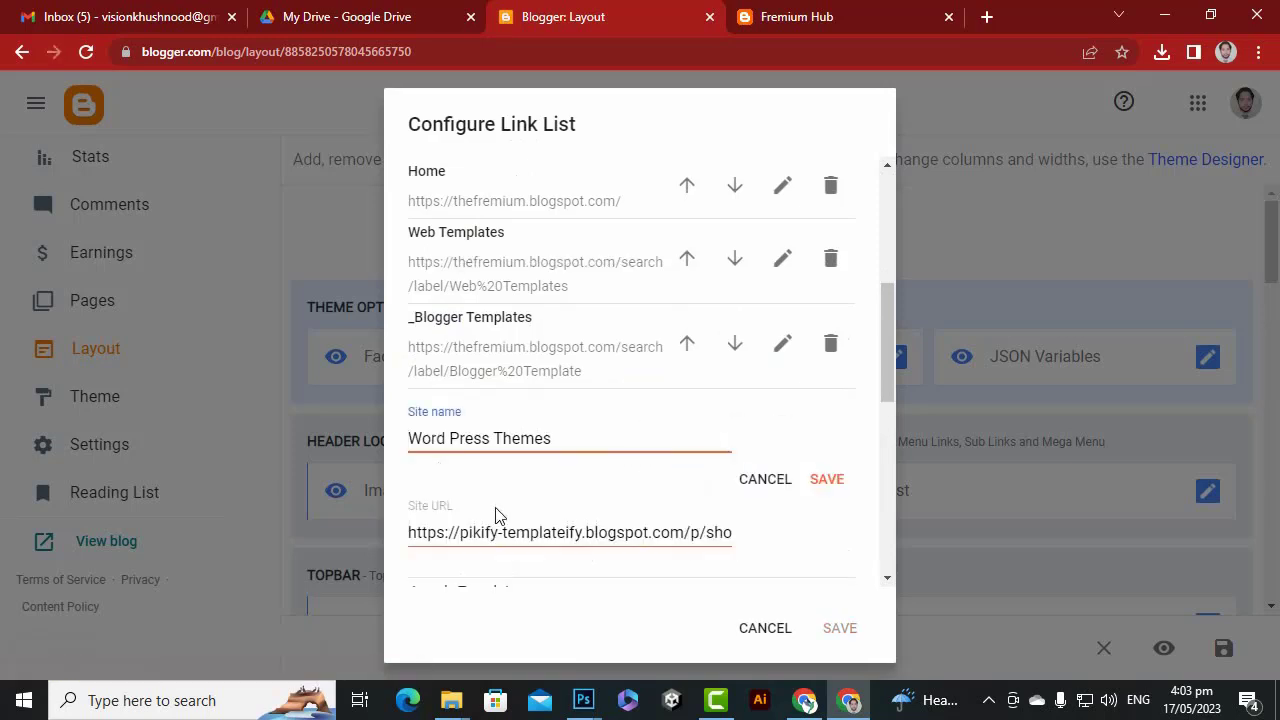
{"action": "type", "text": "+"}
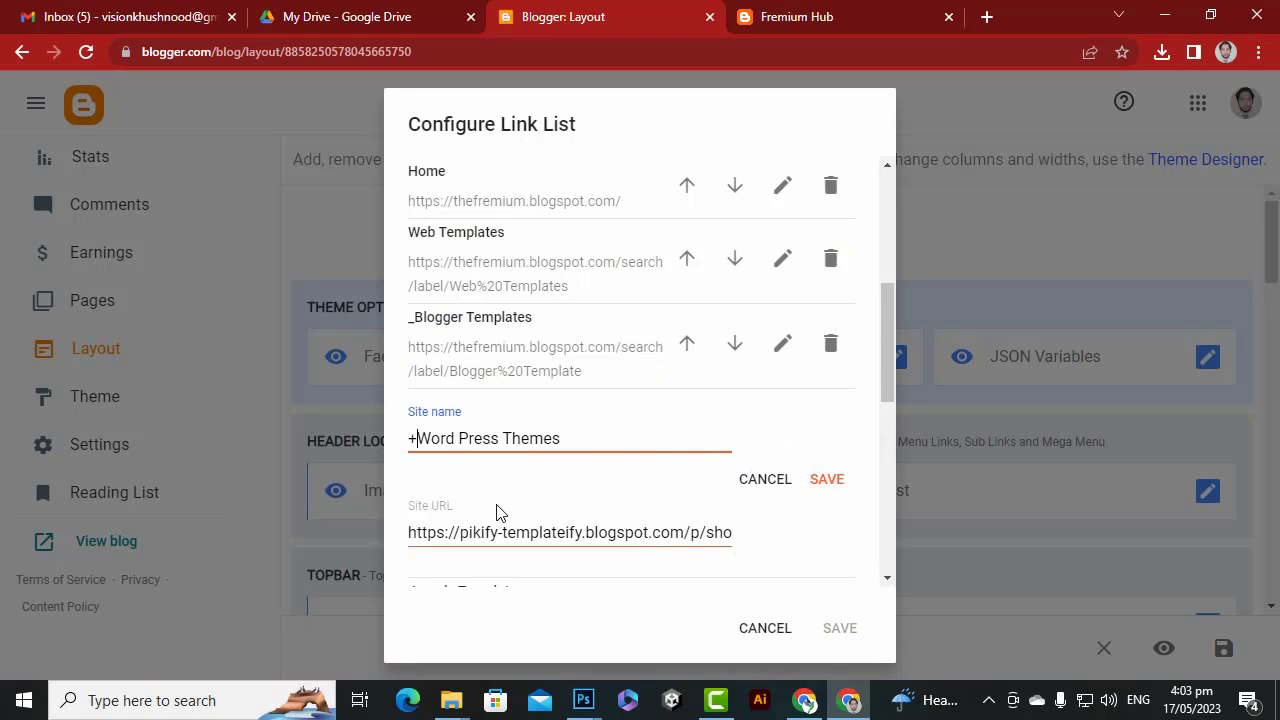
{"action": "key", "text": "BackSpace"}
{"action": "type", "text": "_"}
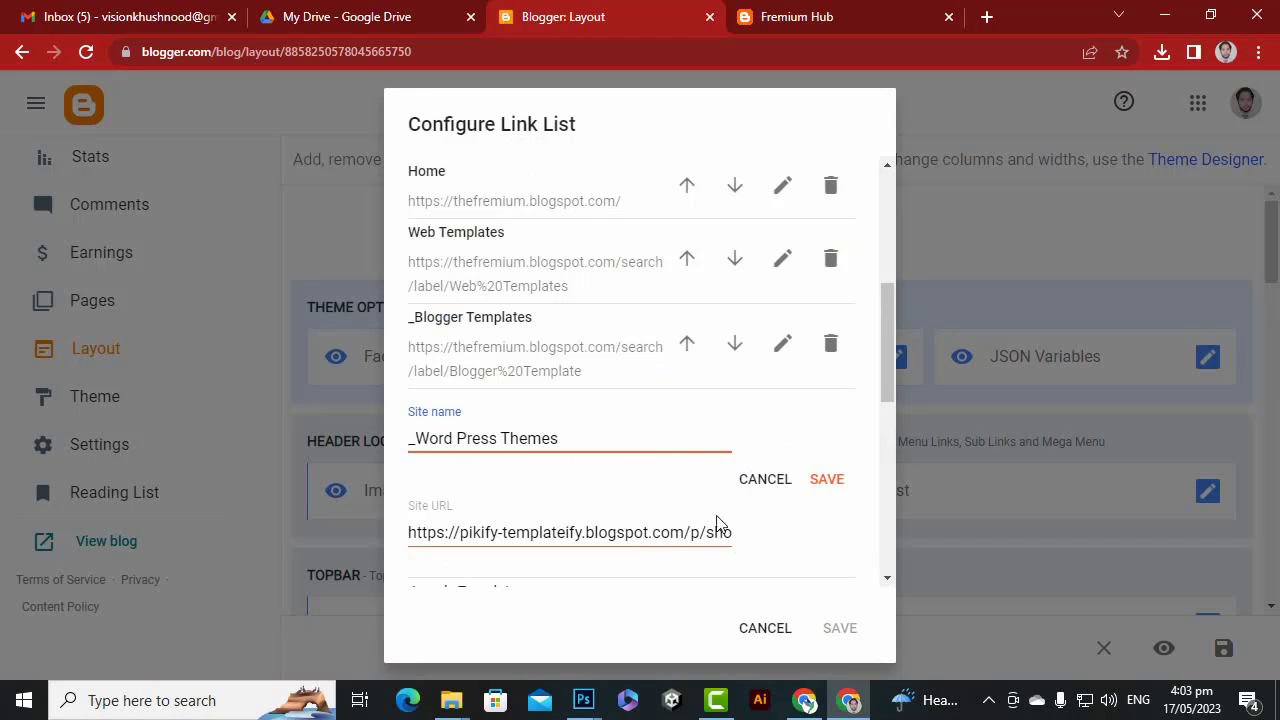
{"action": "left_click", "coordinate": [826, 482]}
Change the Joomla Templates item's site name to _Joomla Templates and save the item.
{"action": "scroll", "coordinate": [562, 395], "scroll_direction": "down", "scroll_amount": 2}
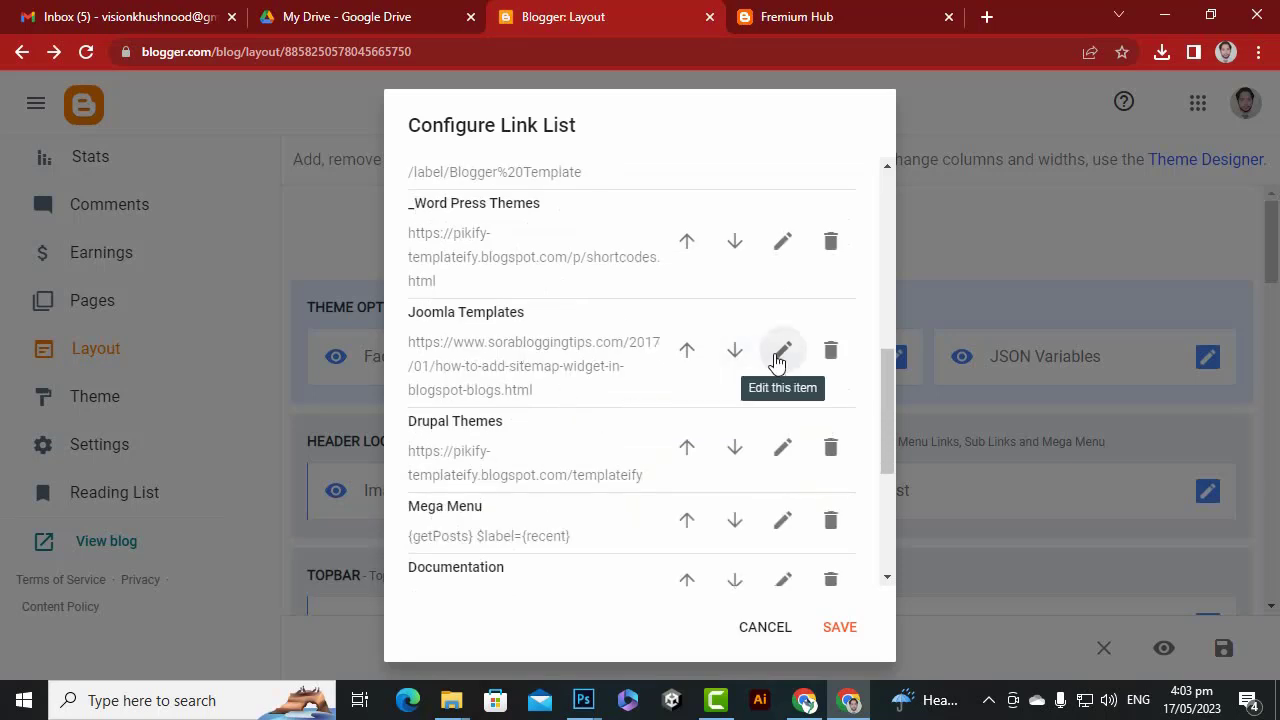
{"action": "left_click", "coordinate": [780, 349]}
{"action": "left_click", "coordinate": [413, 348]}
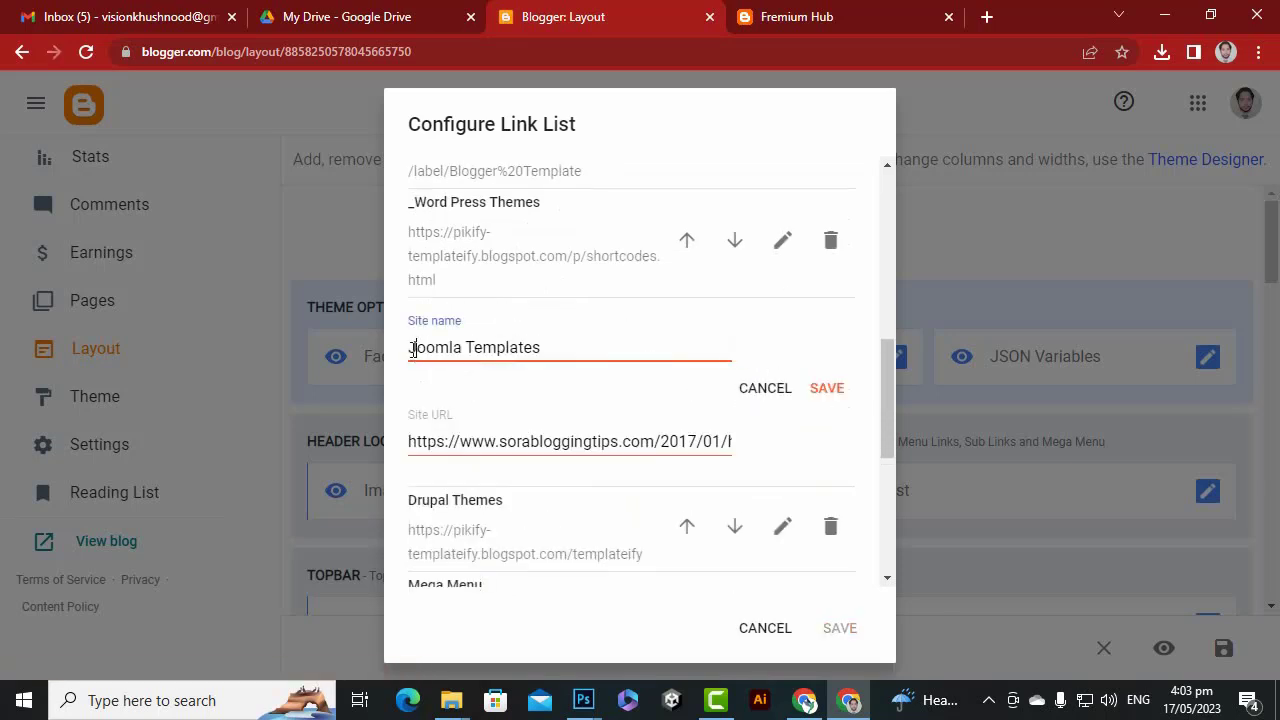
{"action": "type", "text": "_"}
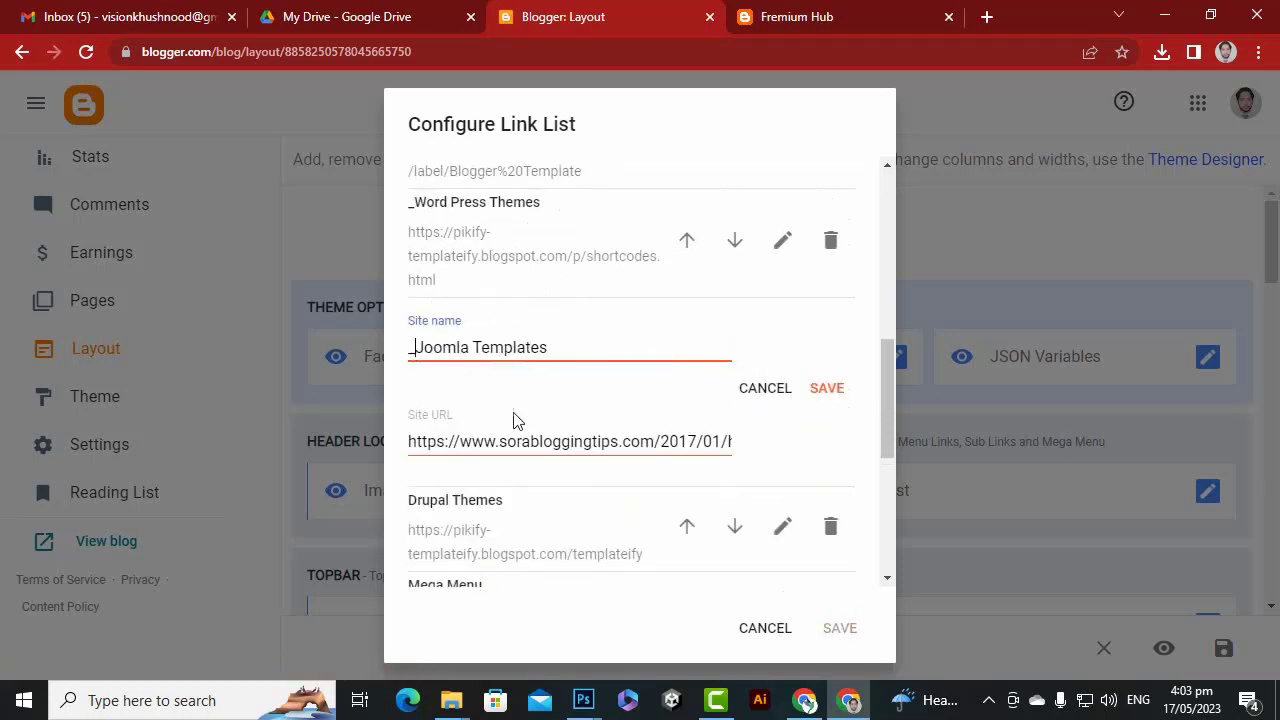
{"action": "left_click", "coordinate": [826, 388]}
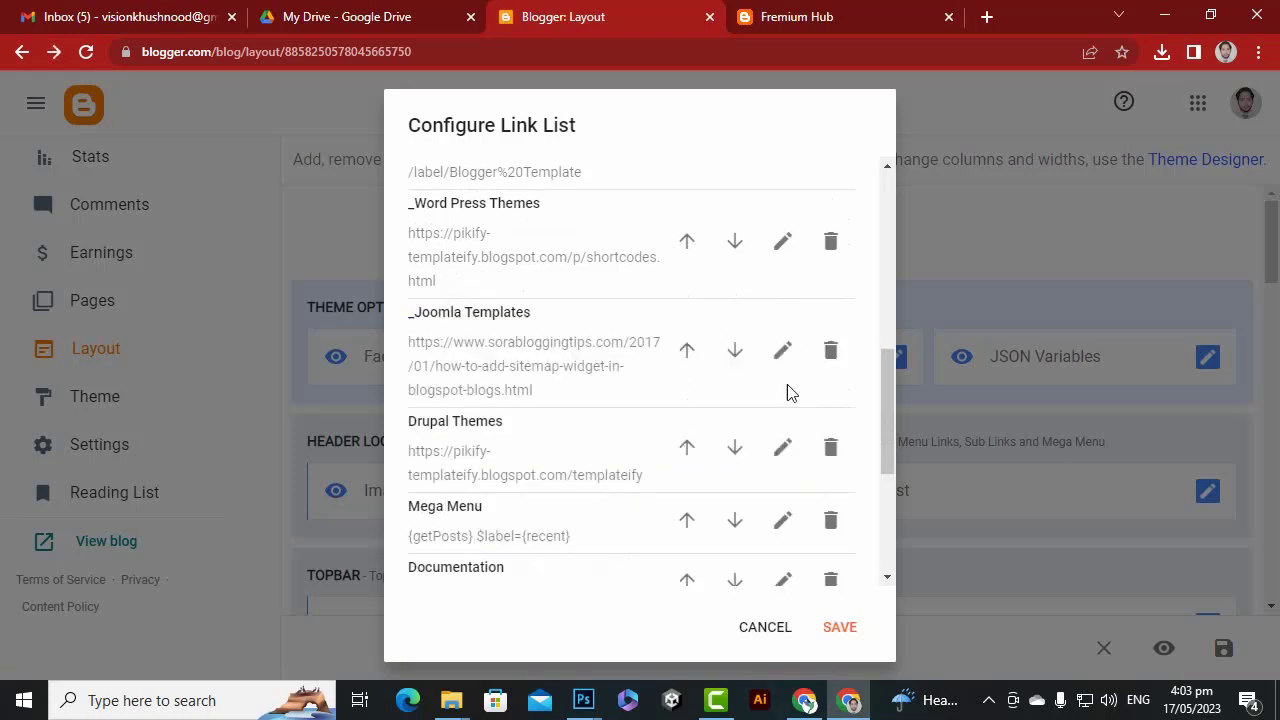
Change the Drupal Themes item's site name to _Drupal Themes, and save the link list and the layout.
{"action": "left_click", "coordinate": [782, 447]}
{"action": "left_click", "coordinate": [412, 456]}
{"action": "type", "text": "_Drupal Themes"}
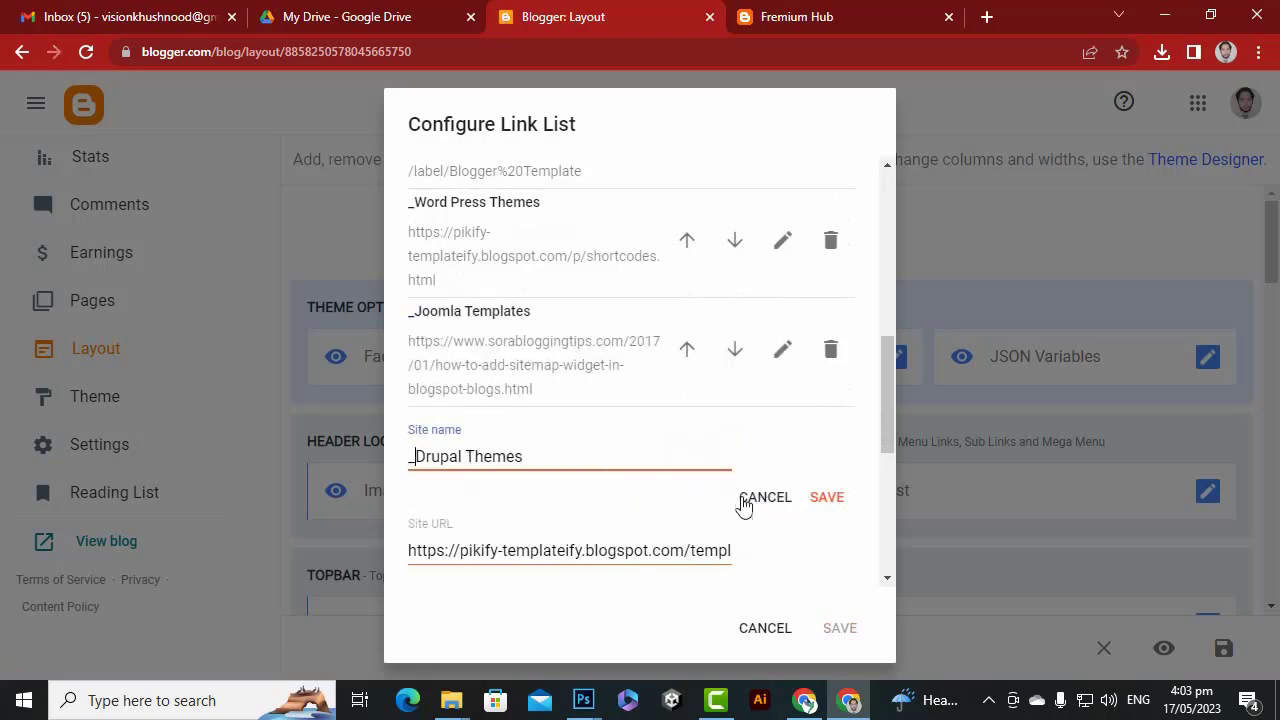
{"action": "left_click", "coordinate": [826, 497]}
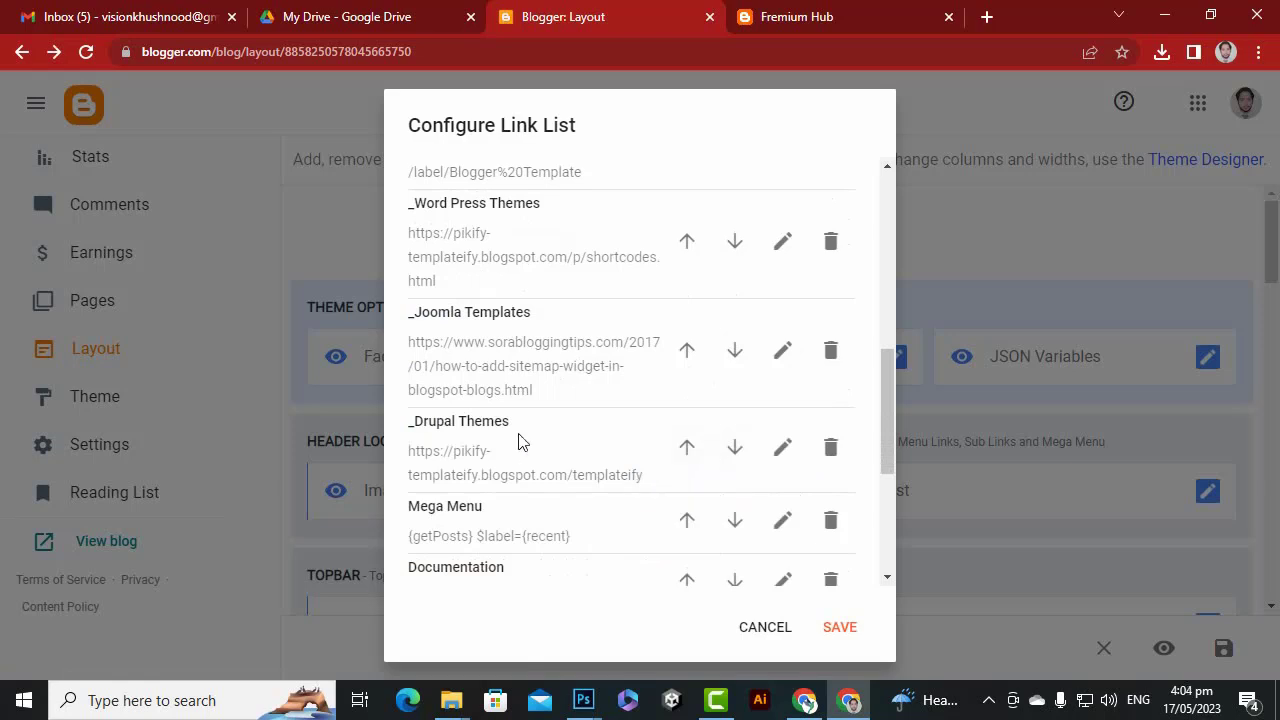
{"action": "left_click", "coordinate": [836, 630]}
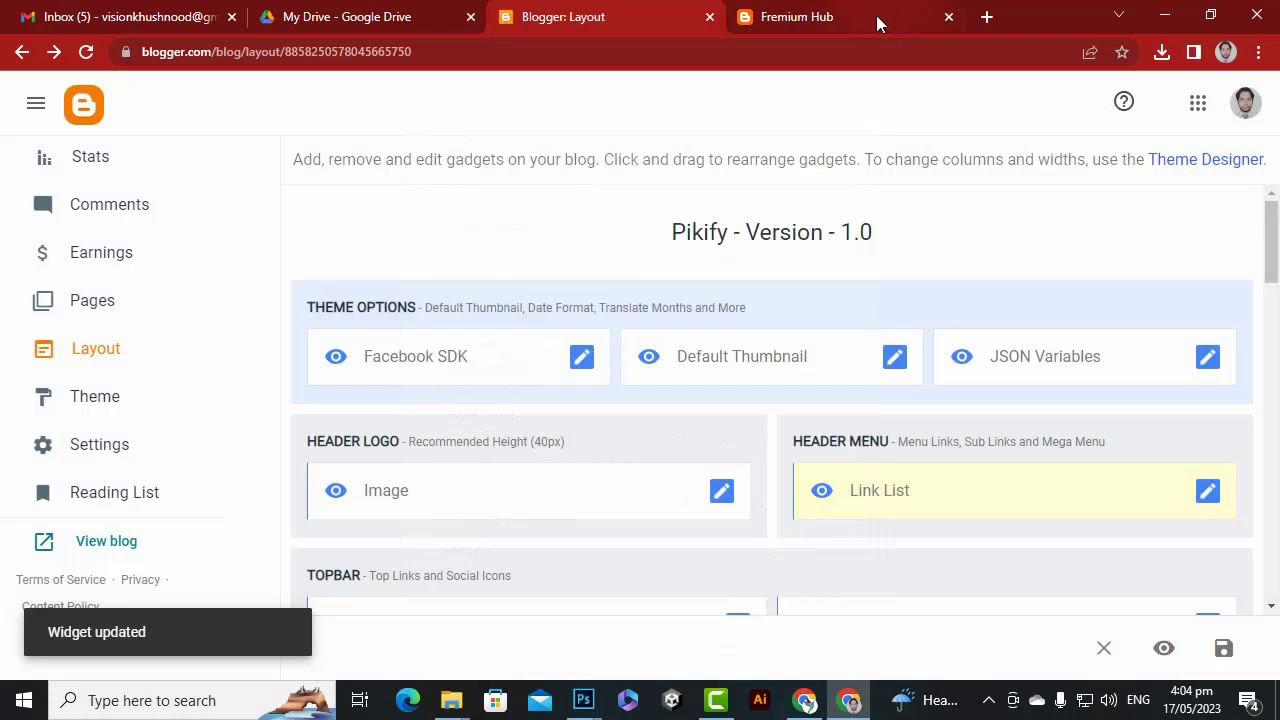
{"action": "left_click", "coordinate": [1224, 648]}
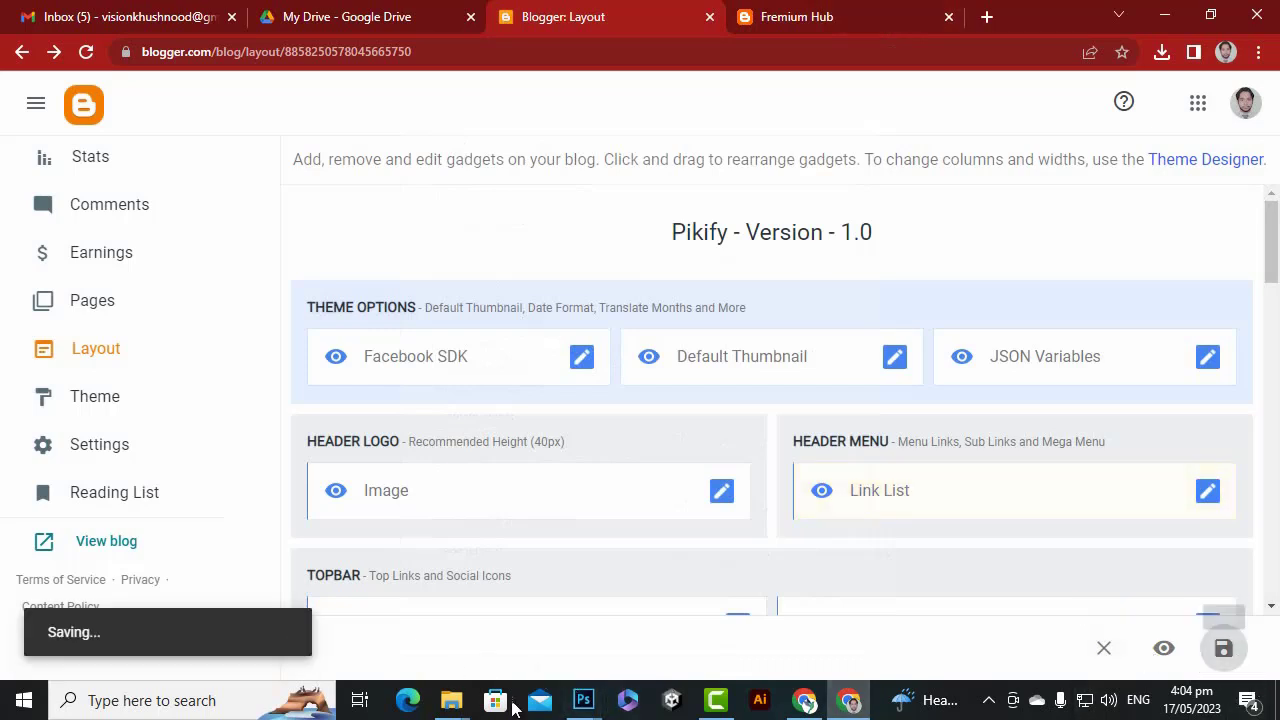
On the live blog, check the Web Templates submenu, its Blogger Templates and Web Templates links, and the Mega Menu and Documentation items.
{"action": "left_click", "coordinate": [830, 16]}
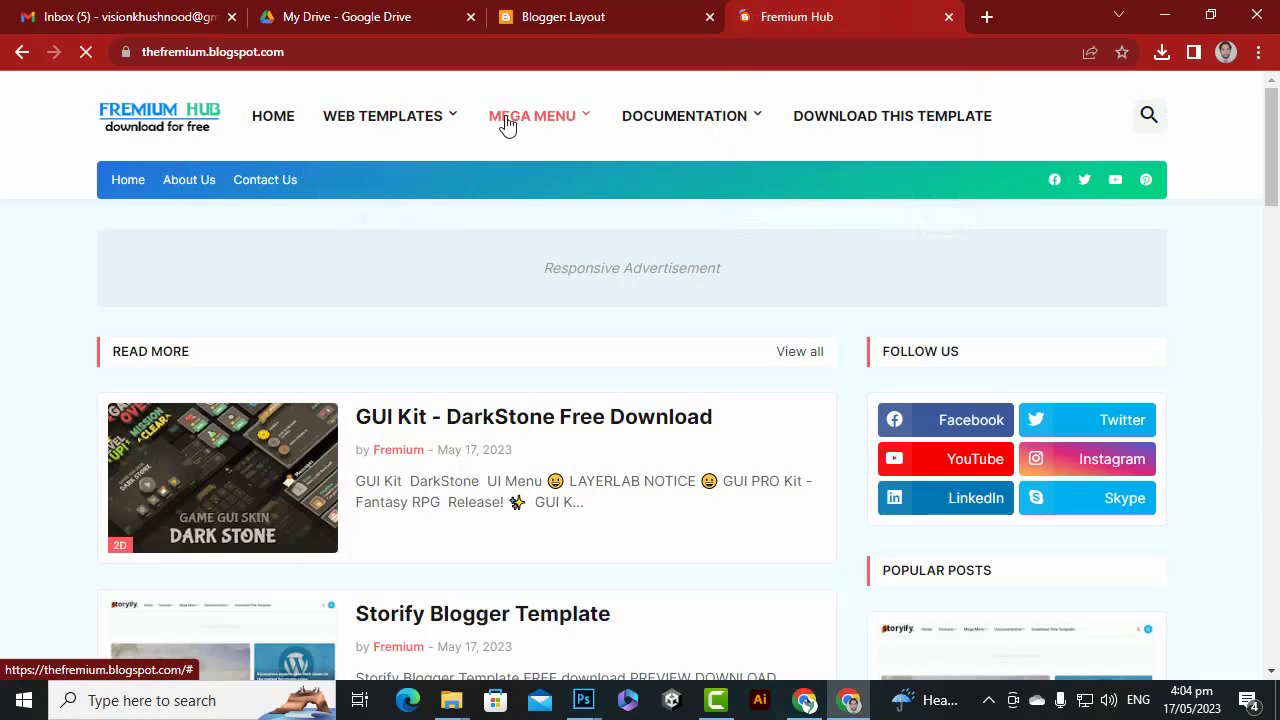
{"action": "mouse_move", "coordinate": [436, 119]}
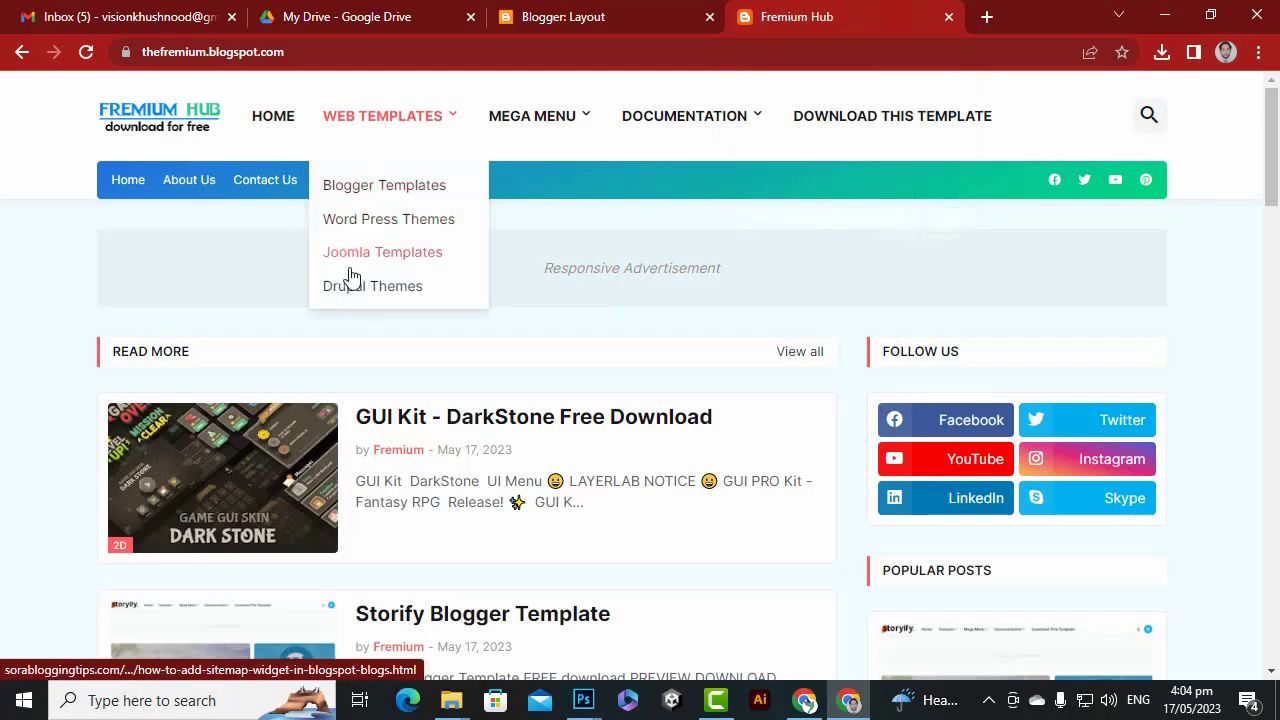
{"action": "left_click", "coordinate": [366, 203]}
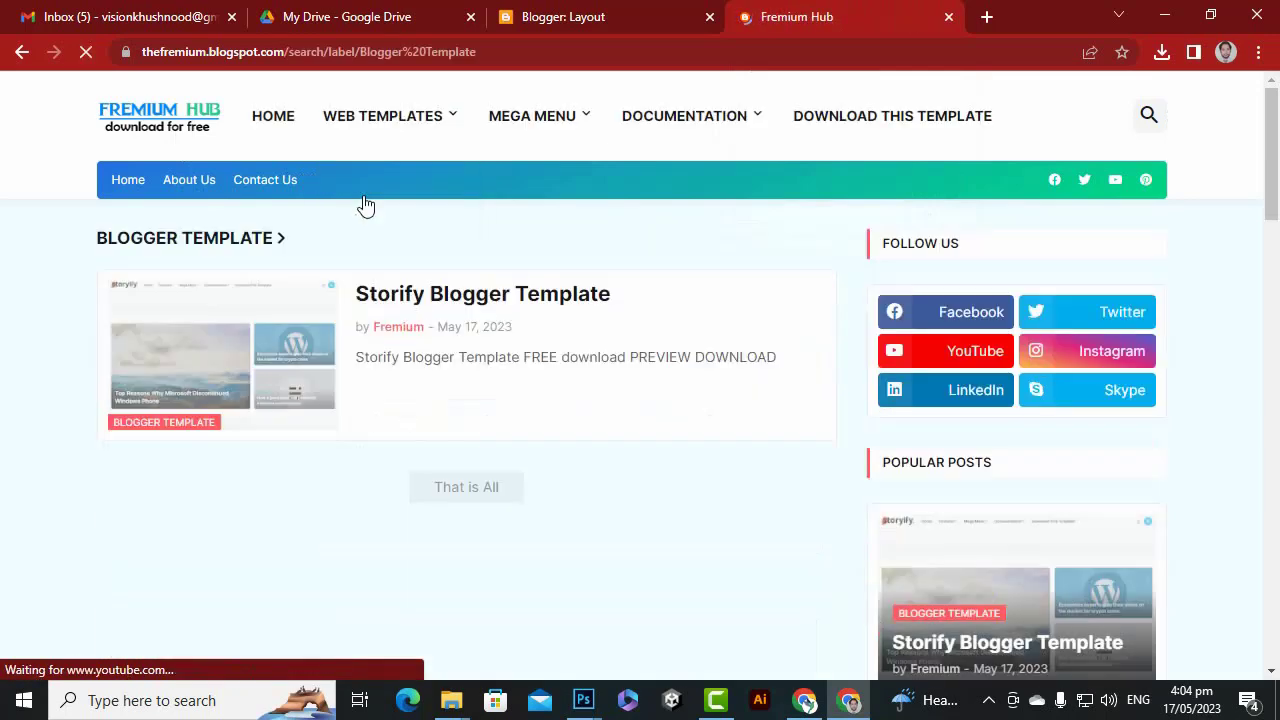
{"action": "left_click", "coordinate": [398, 124]}
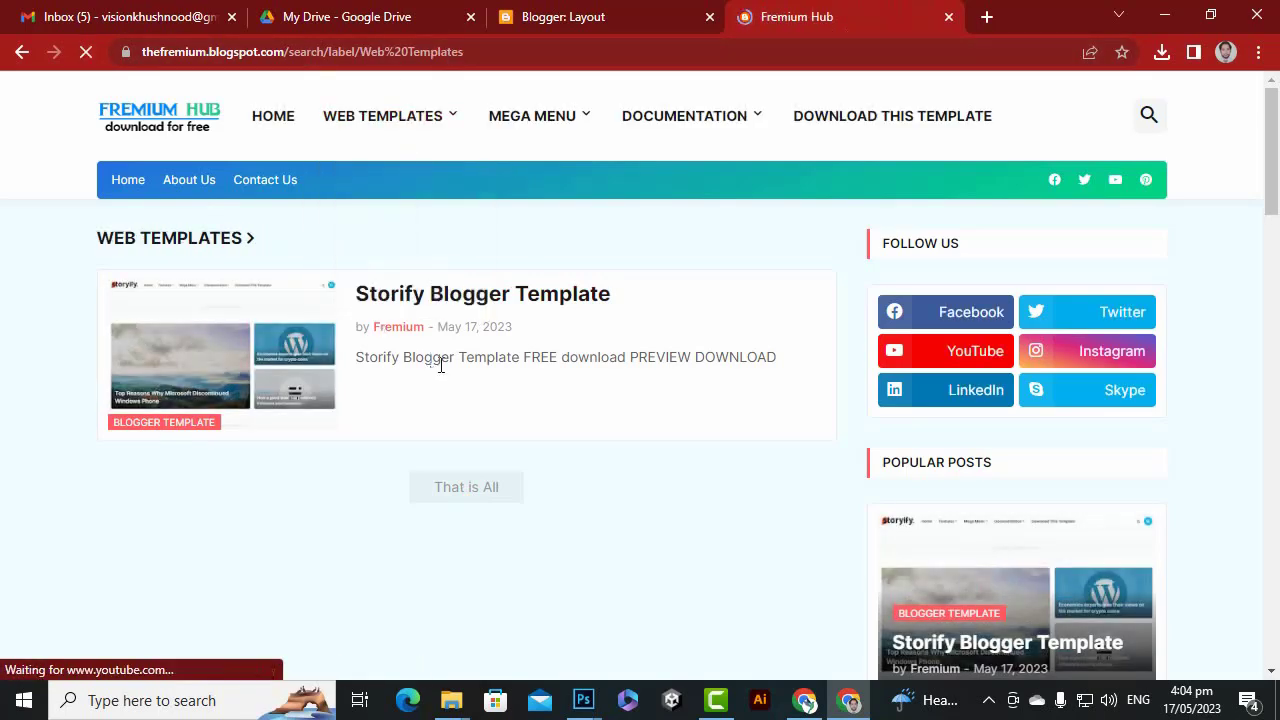
{"action": "mouse_move", "coordinate": [389, 134]}
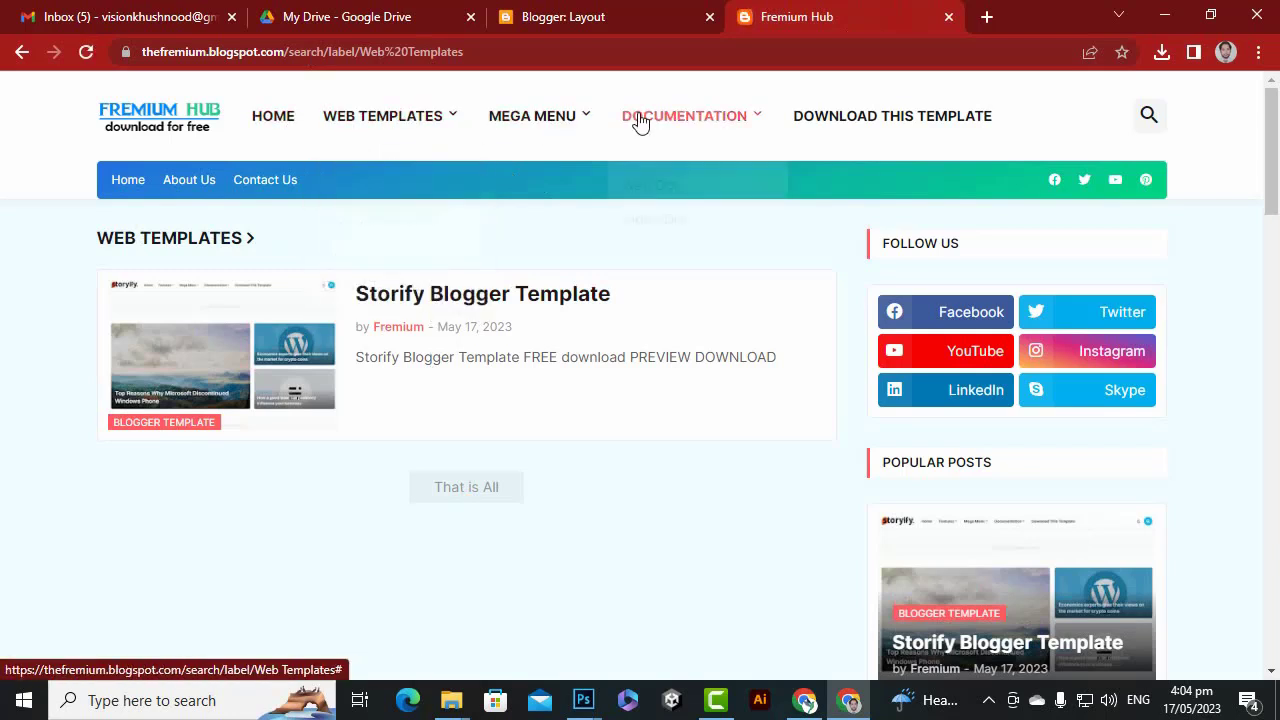
{"action": "left_click", "coordinate": [586, 121]}
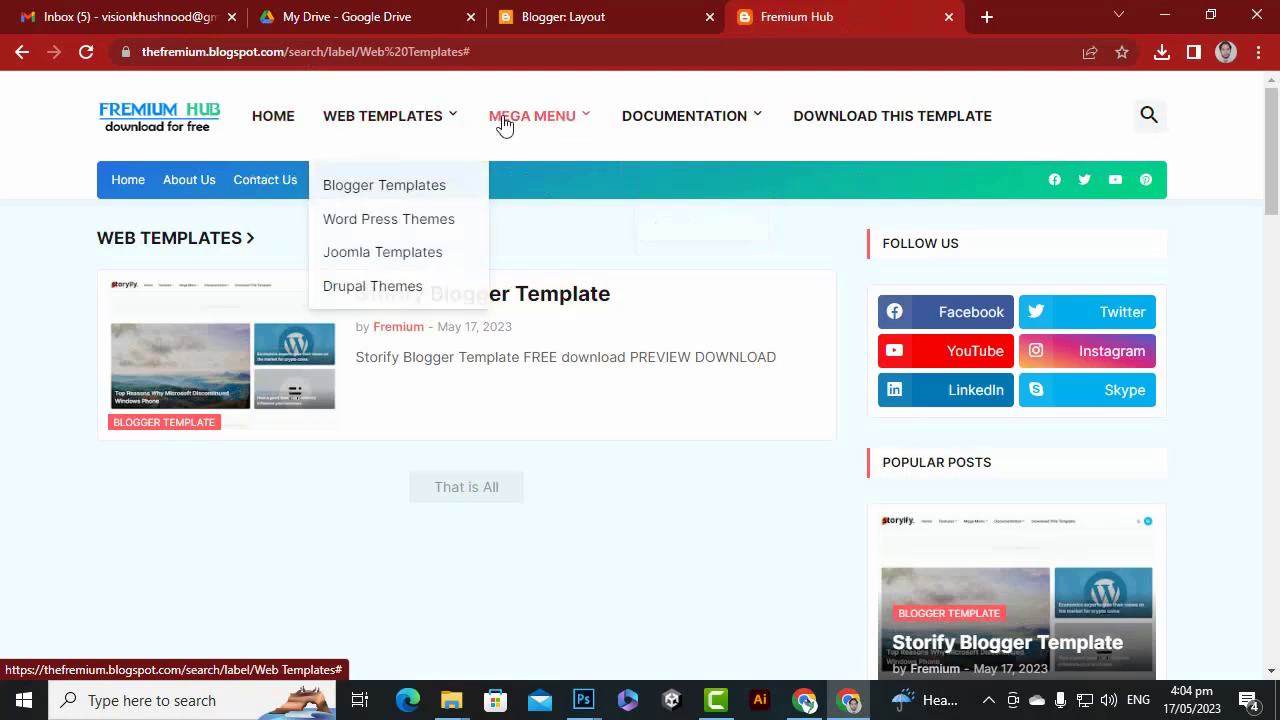
{"action": "left_click", "coordinate": [396, 118]}
{"action": "mouse_move", "coordinate": [703, 117]}
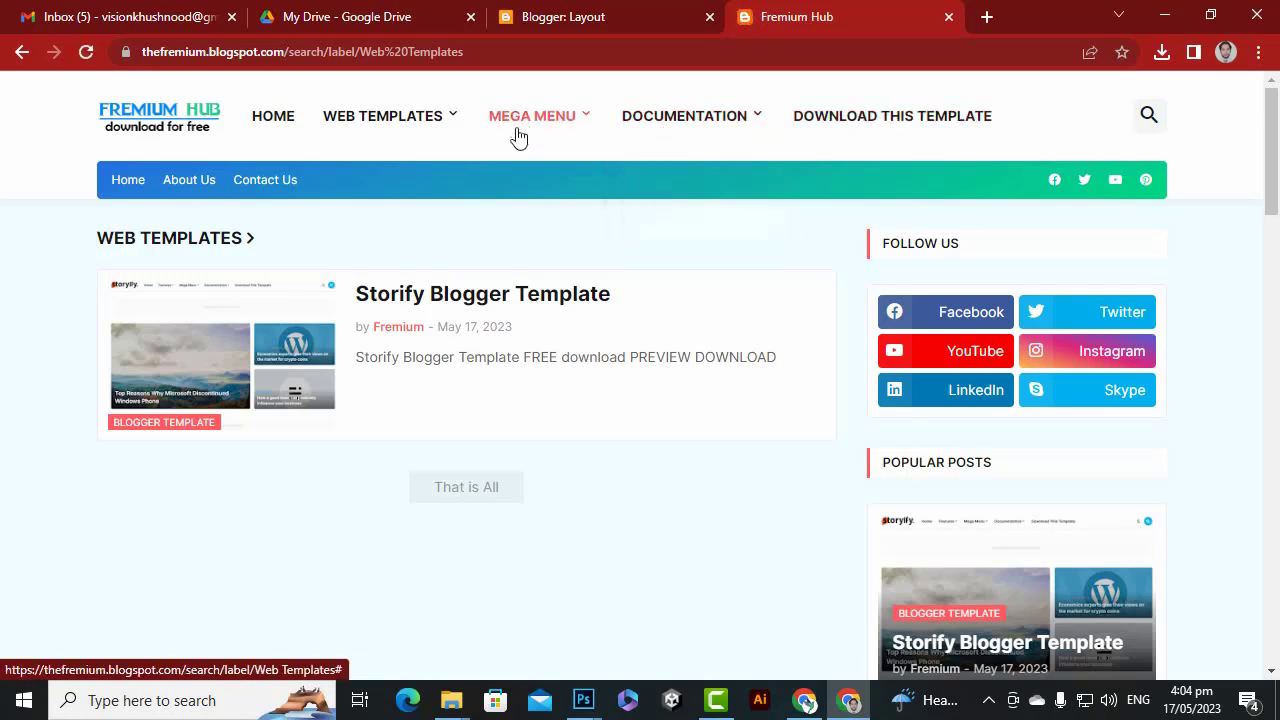
Return to the Blogger layout page and delete the Mega Menu item from the Header Menu link list.
{"action": "left_click", "coordinate": [318, 14]}
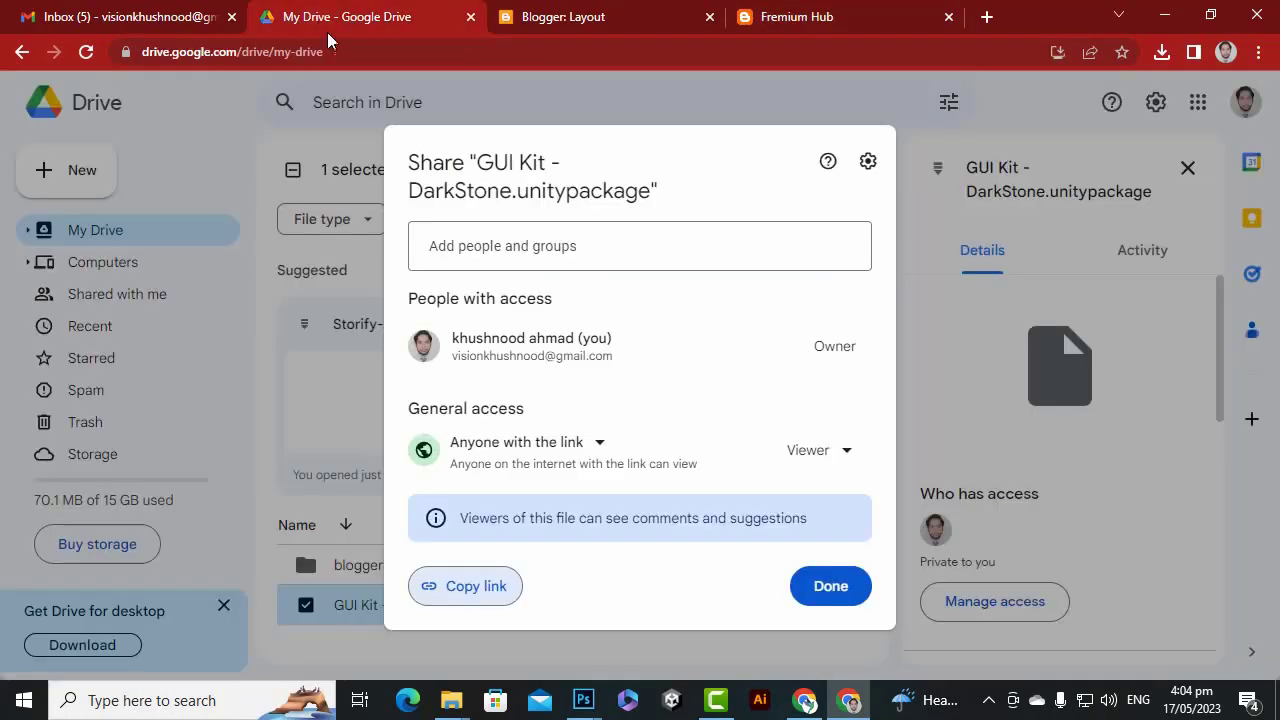
{"action": "left_click", "coordinate": [623, 14]}
{"action": "scroll", "coordinate": [580, 300], "scroll_direction": "down", "scroll_amount": 3}
{"action": "scroll", "coordinate": [571, 368], "scroll_direction": "down", "scroll_amount": 2}
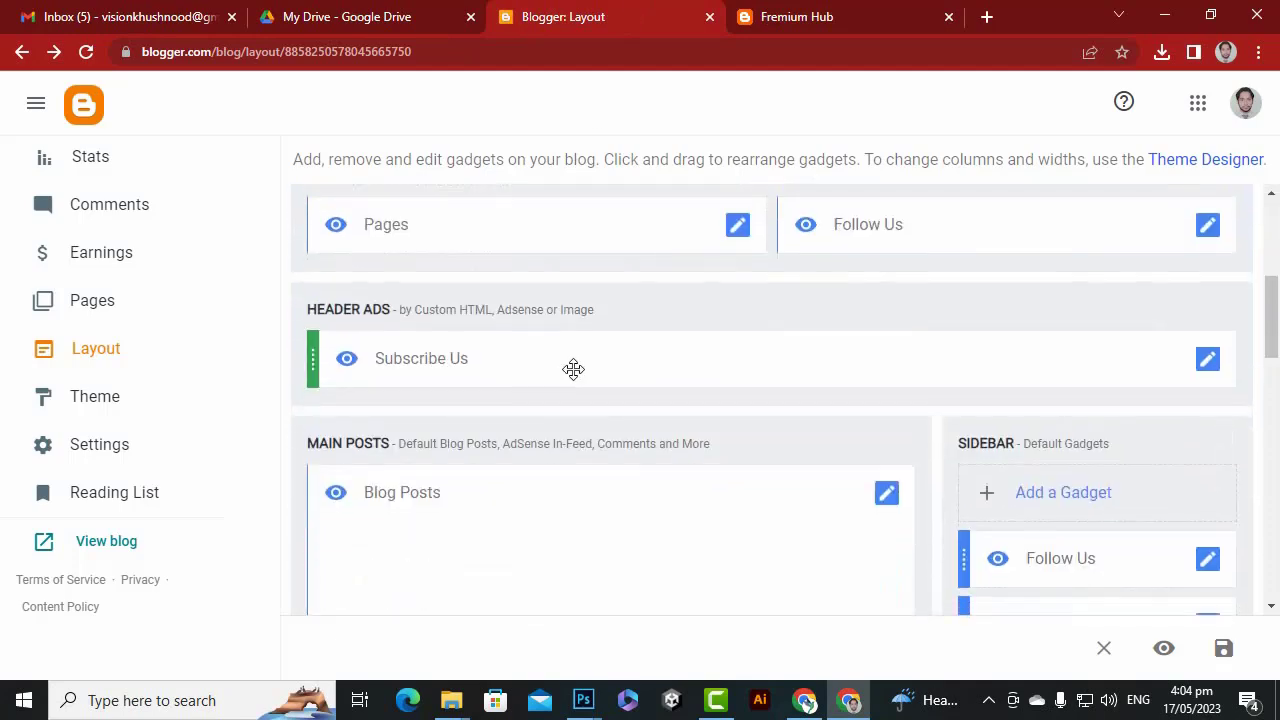
{"action": "scroll", "coordinate": [560, 360], "scroll_direction": "down", "scroll_amount": 5}
{"action": "scroll", "coordinate": [957, 486], "scroll_direction": "up", "scroll_amount": 6}
{"action": "scroll", "coordinate": [960, 450], "scroll_direction": "up", "scroll_amount": 2}
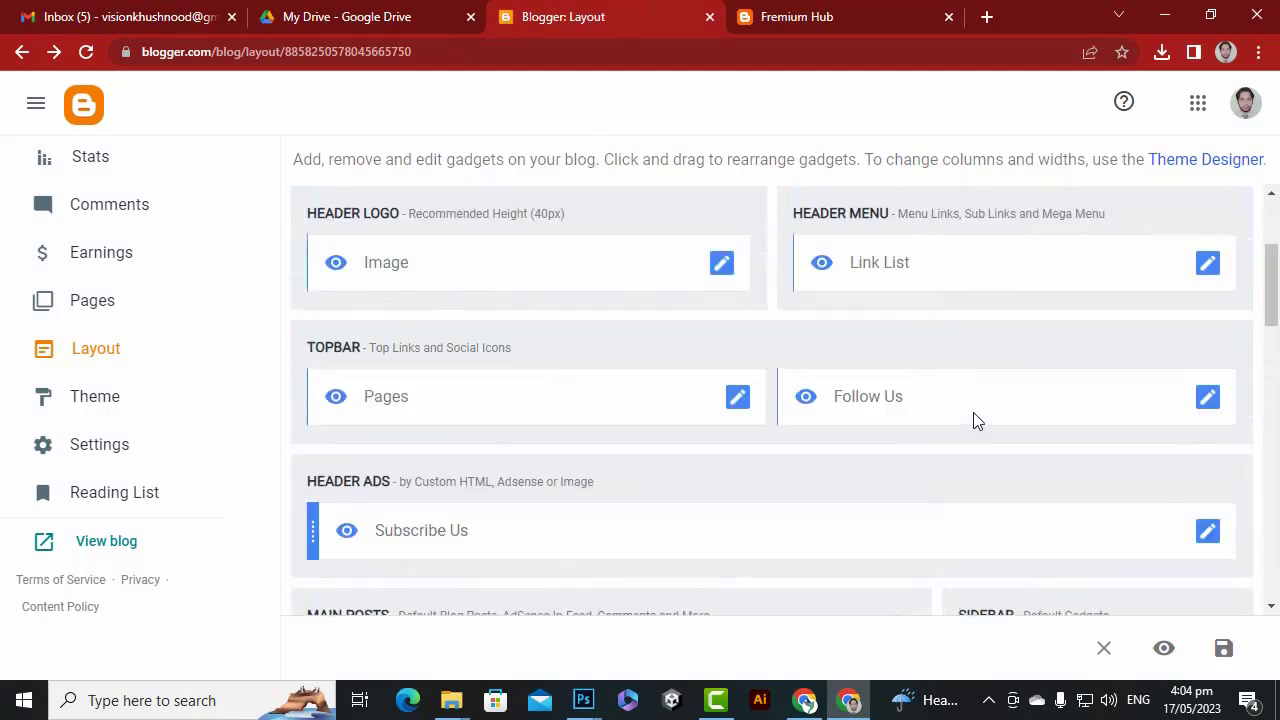
{"action": "left_click", "coordinate": [1205, 393]}
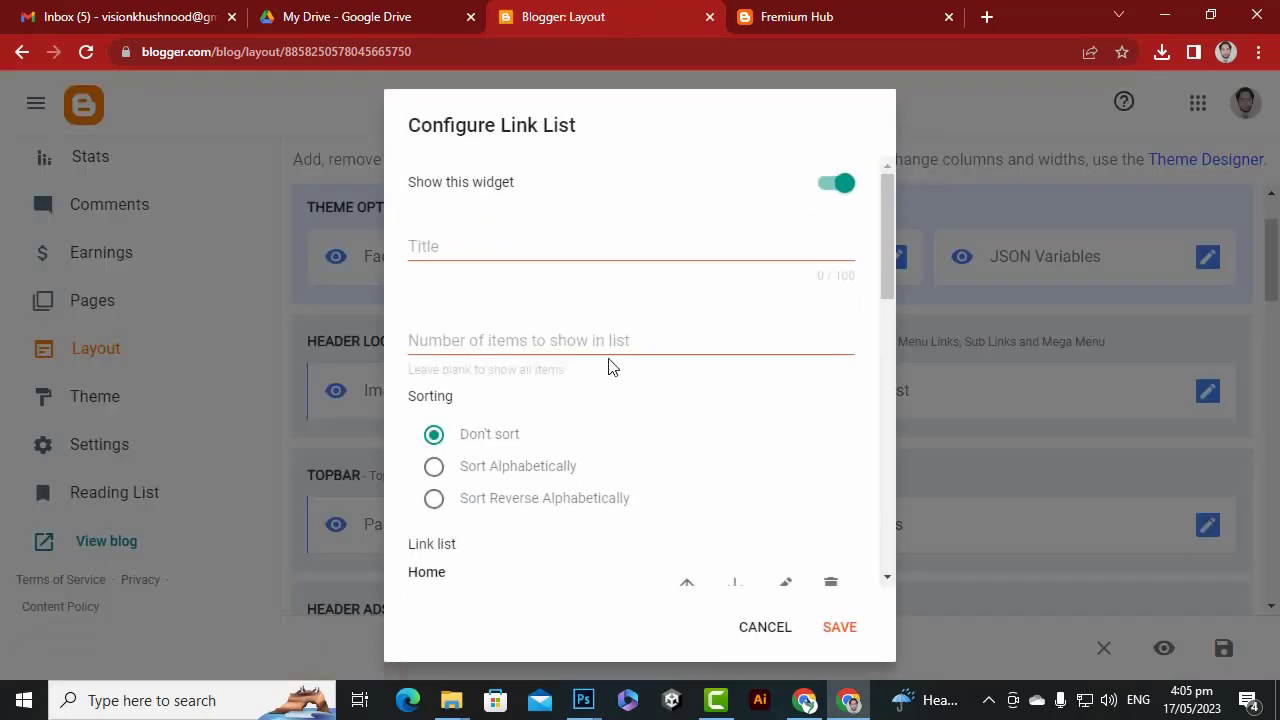
{"action": "scroll", "coordinate": [600, 378], "scroll_direction": "down", "scroll_amount": 6}
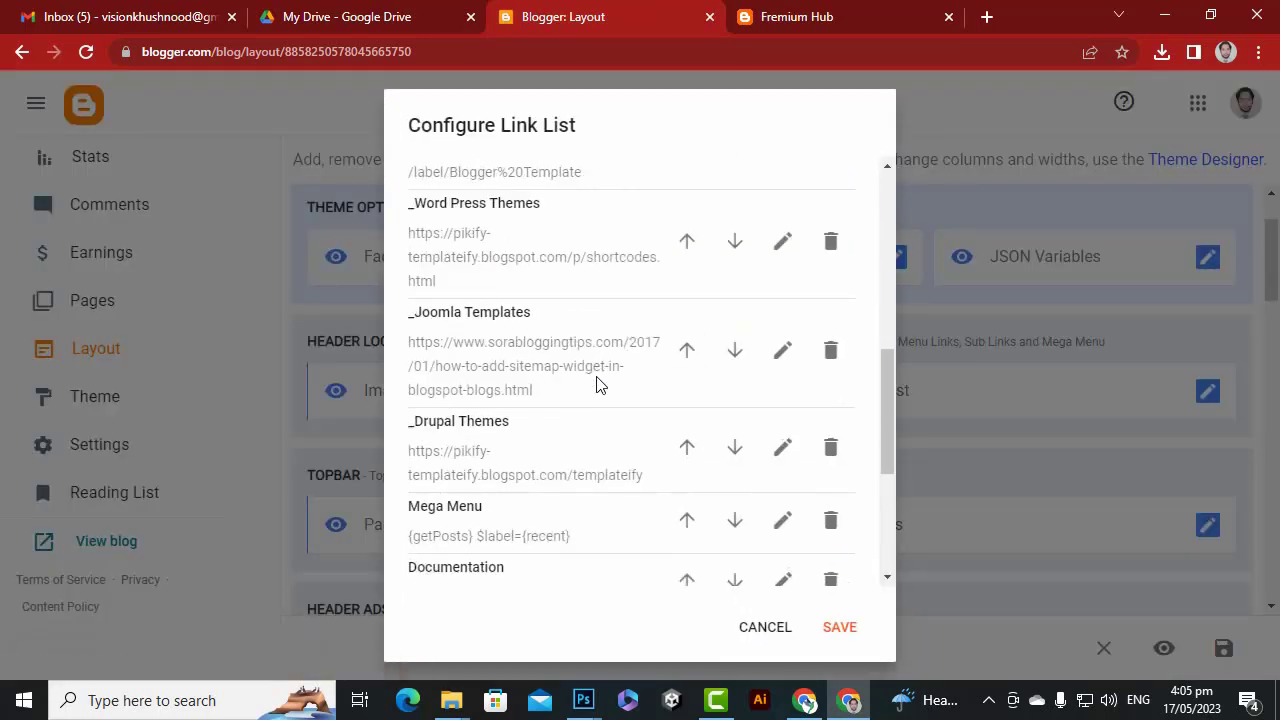
{"action": "scroll", "coordinate": [596, 385], "scroll_direction": "down", "scroll_amount": 2}
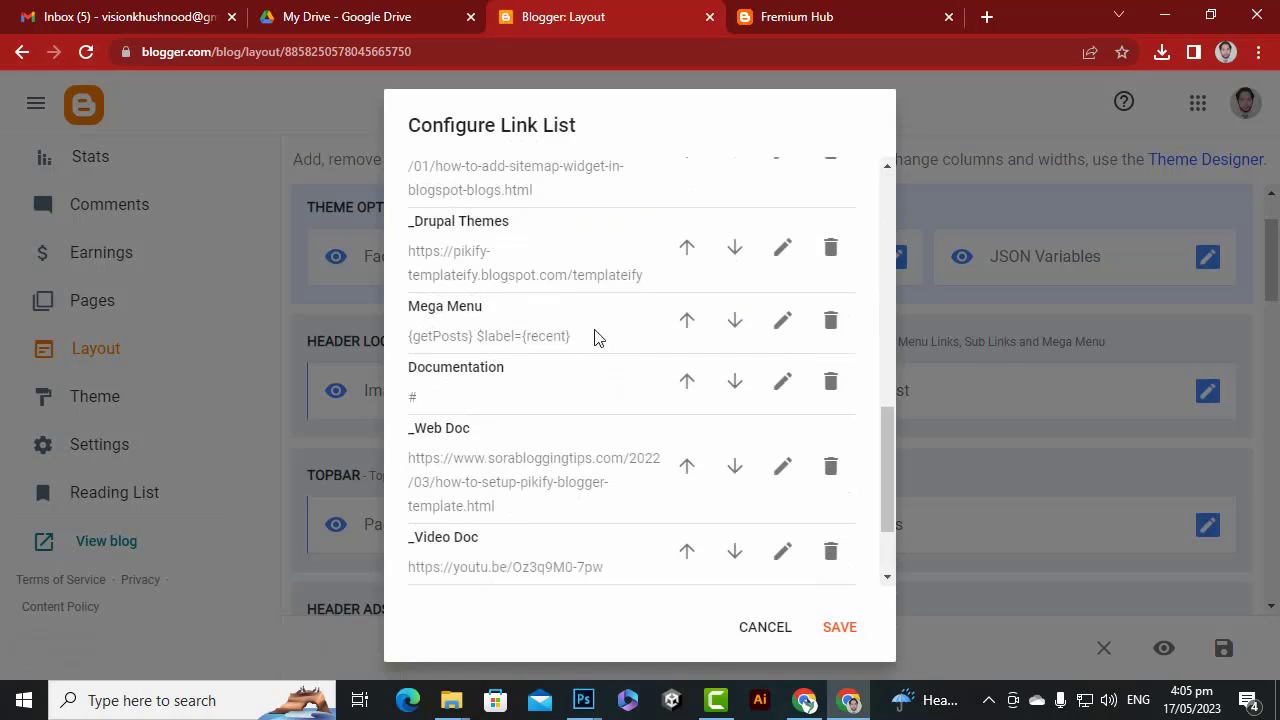
{"action": "left_click", "coordinate": [828, 328]}
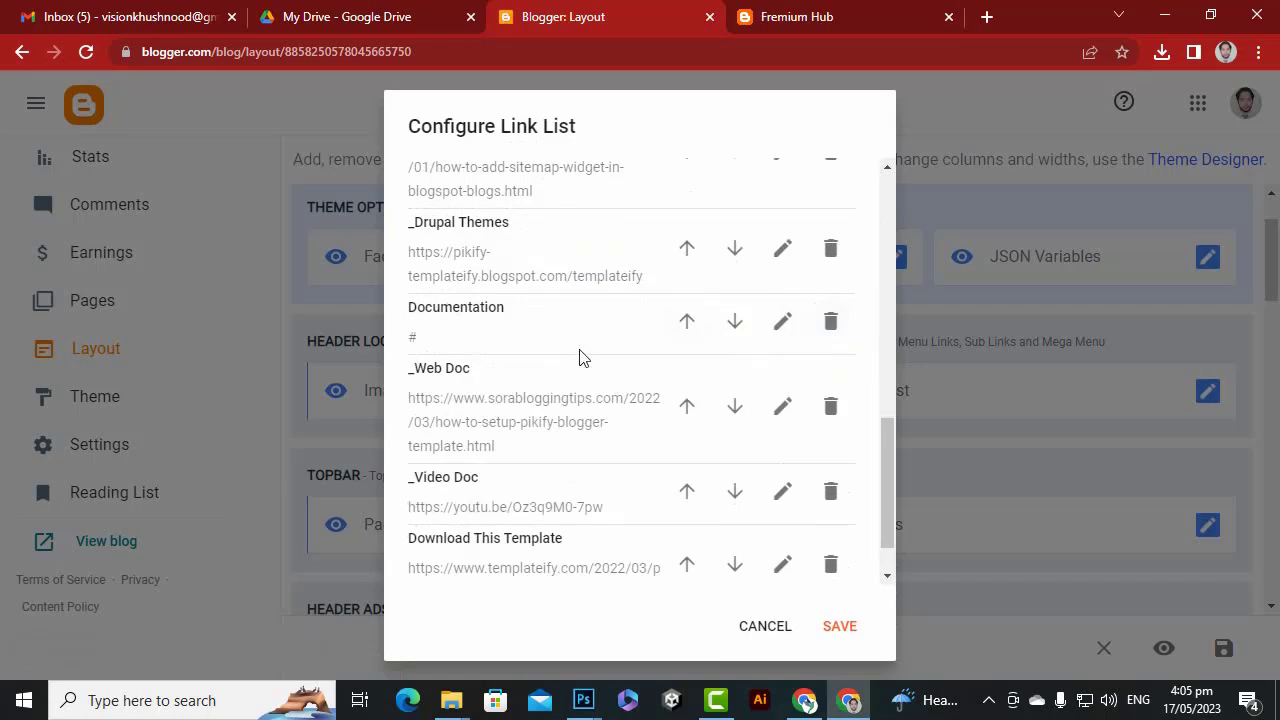
Change the Documentation item's site name to Unity Assets.
{"action": "left_click", "coordinate": [782, 325]}
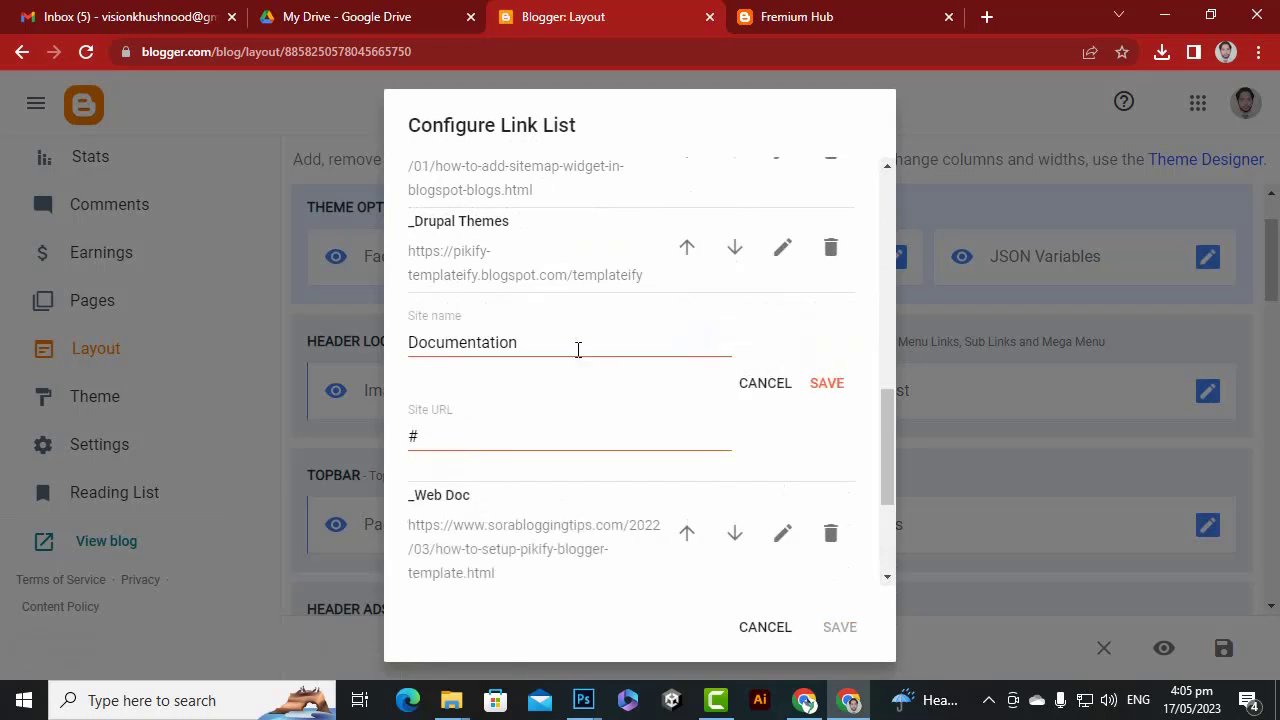
{"action": "left_click_drag", "start_coordinate": [578, 349], "coordinate": [330, 342]}
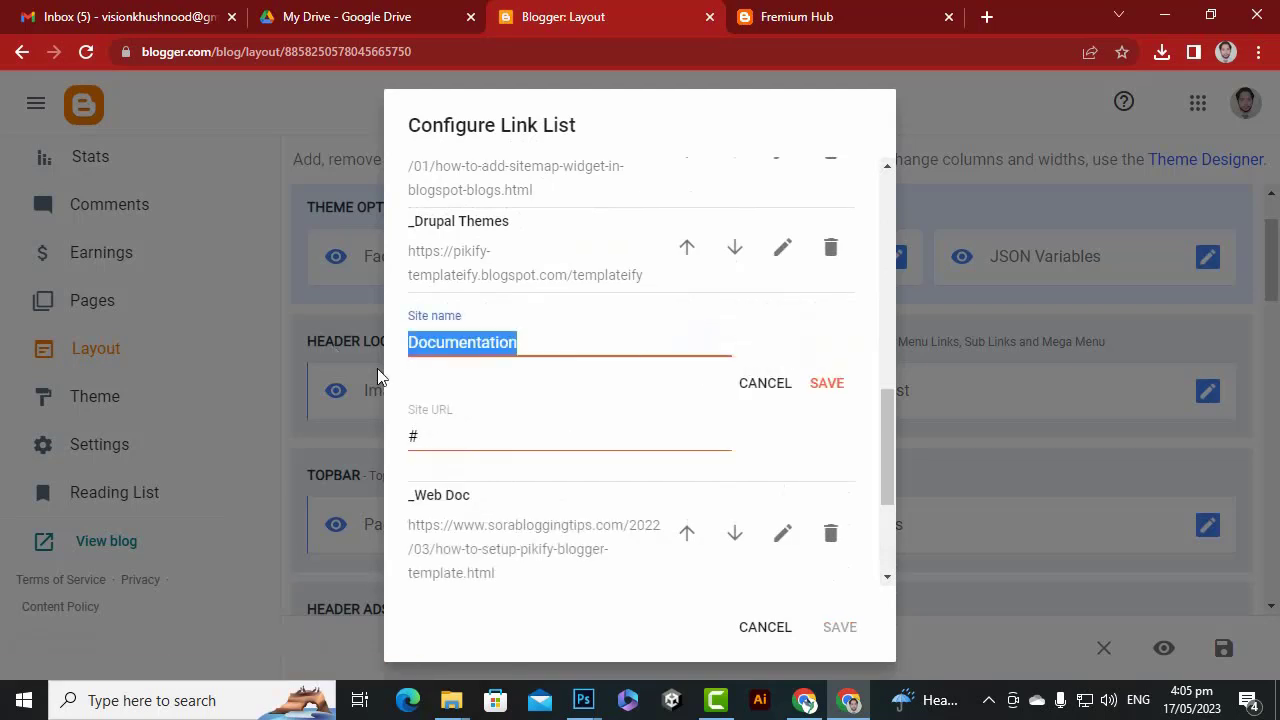
{"action": "type", "text": "U"}
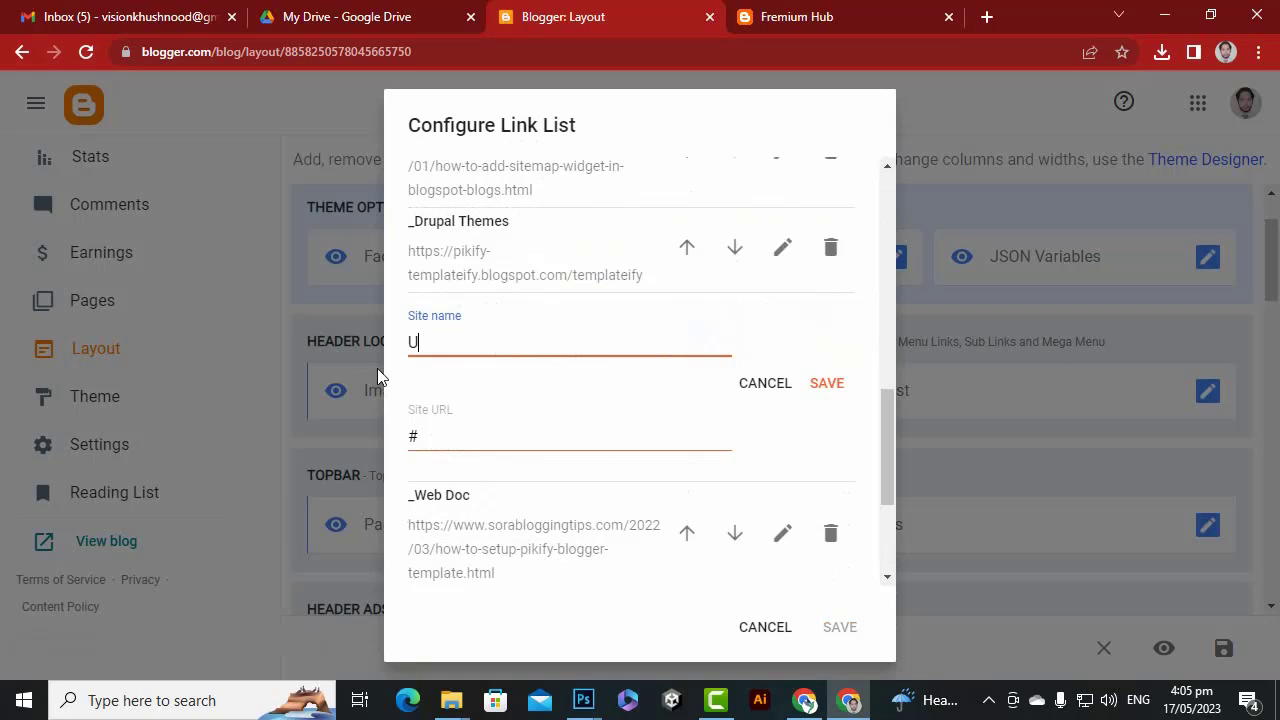
{"action": "type", "text": "nity Assets"}
On the live blog's home page, open the GUI Kit - DarkStone Free Download post and follow its Unity Asset tag.
{"action": "left_click", "coordinate": [810, 14]}
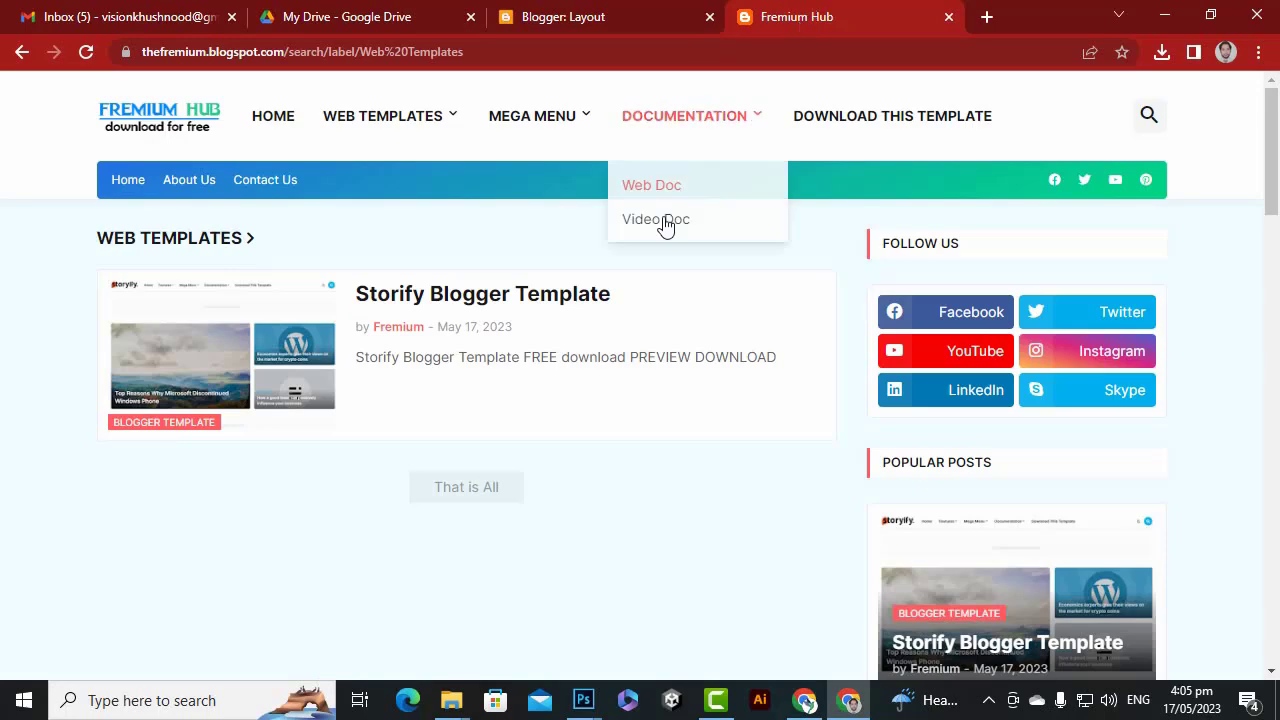
{"action": "left_click", "coordinate": [276, 122]}
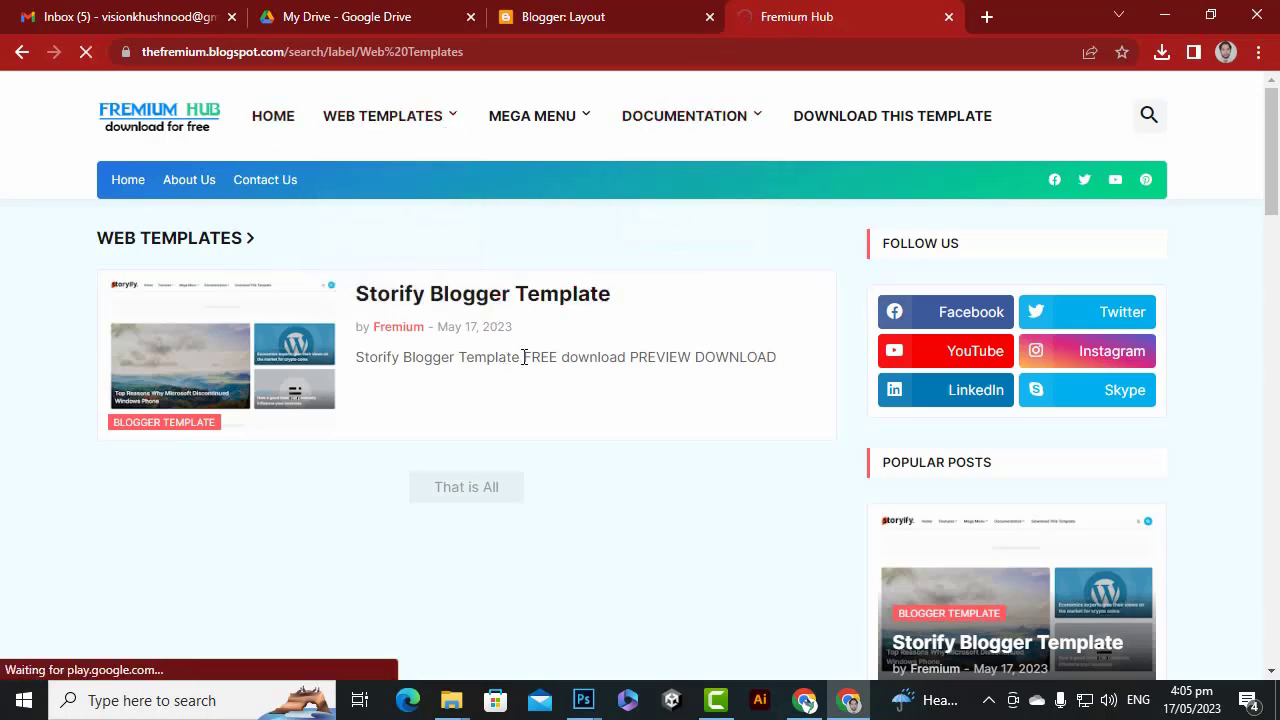
{"action": "scroll", "coordinate": [530, 320], "scroll_direction": "down", "scroll_amount": 2}
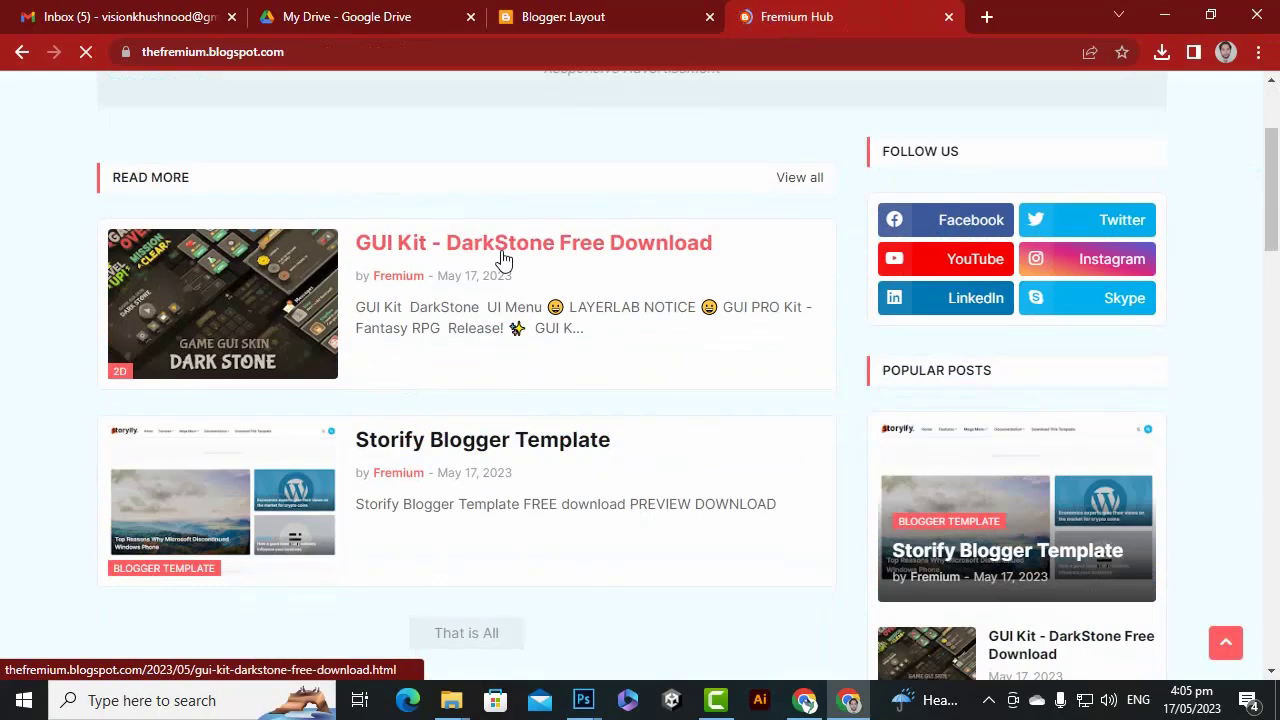
{"action": "left_click", "coordinate": [503, 258]}
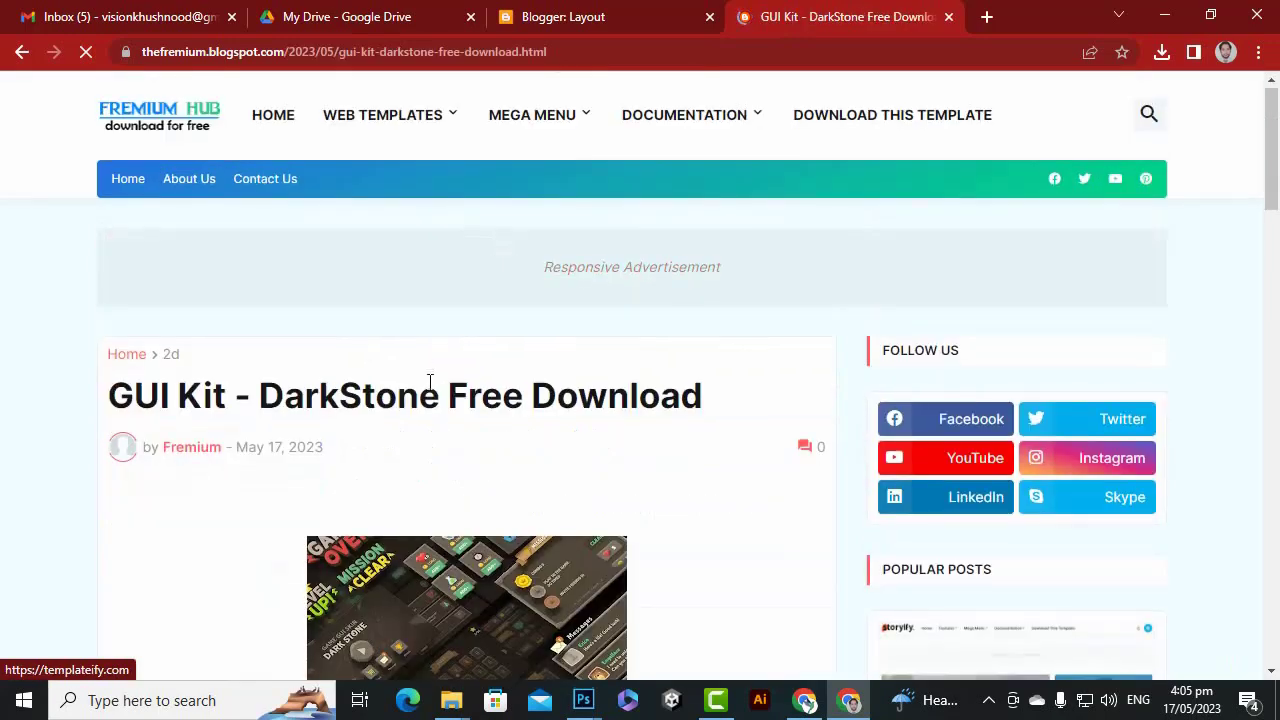
{"action": "scroll", "coordinate": [225, 343], "scroll_direction": "down", "scroll_amount": 2}
{"action": "scroll", "coordinate": [214, 343], "scroll_direction": "down", "scroll_amount": 2}
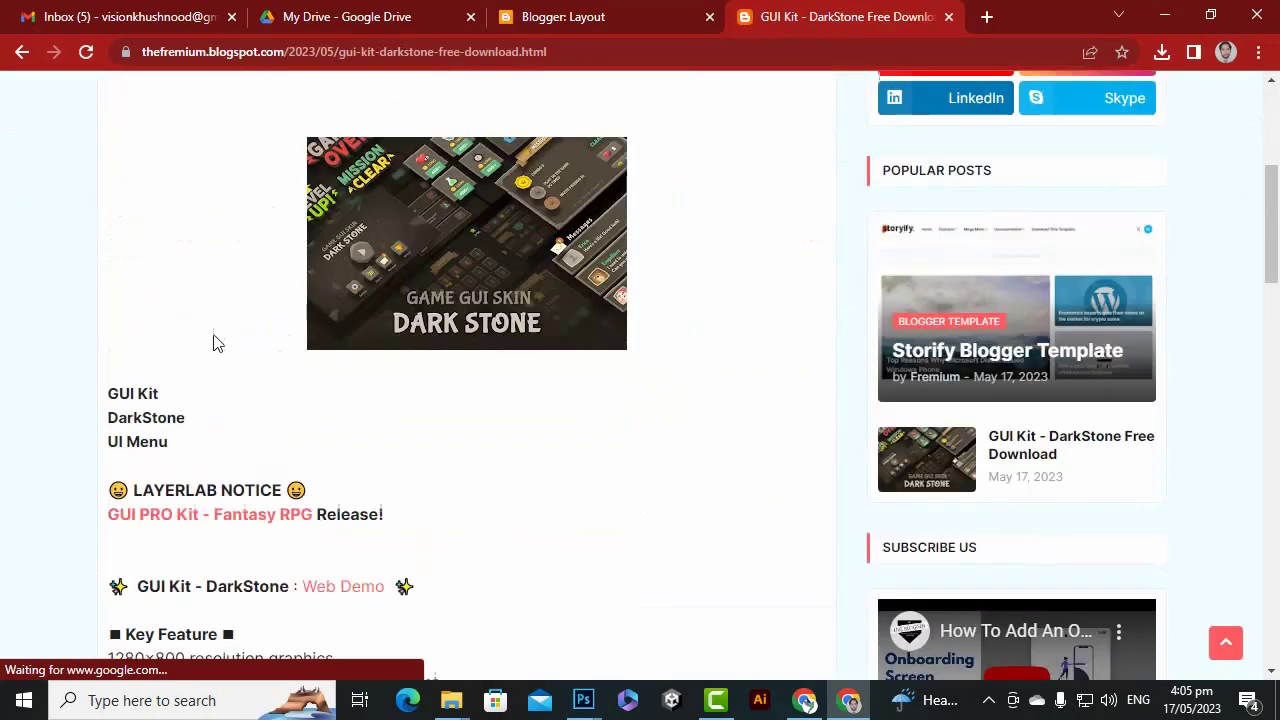
{"action": "scroll", "coordinate": [275, 500], "scroll_direction": "down", "scroll_amount": 3}
{"action": "scroll", "coordinate": [272, 505], "scroll_direction": "down", "scroll_amount": 6}
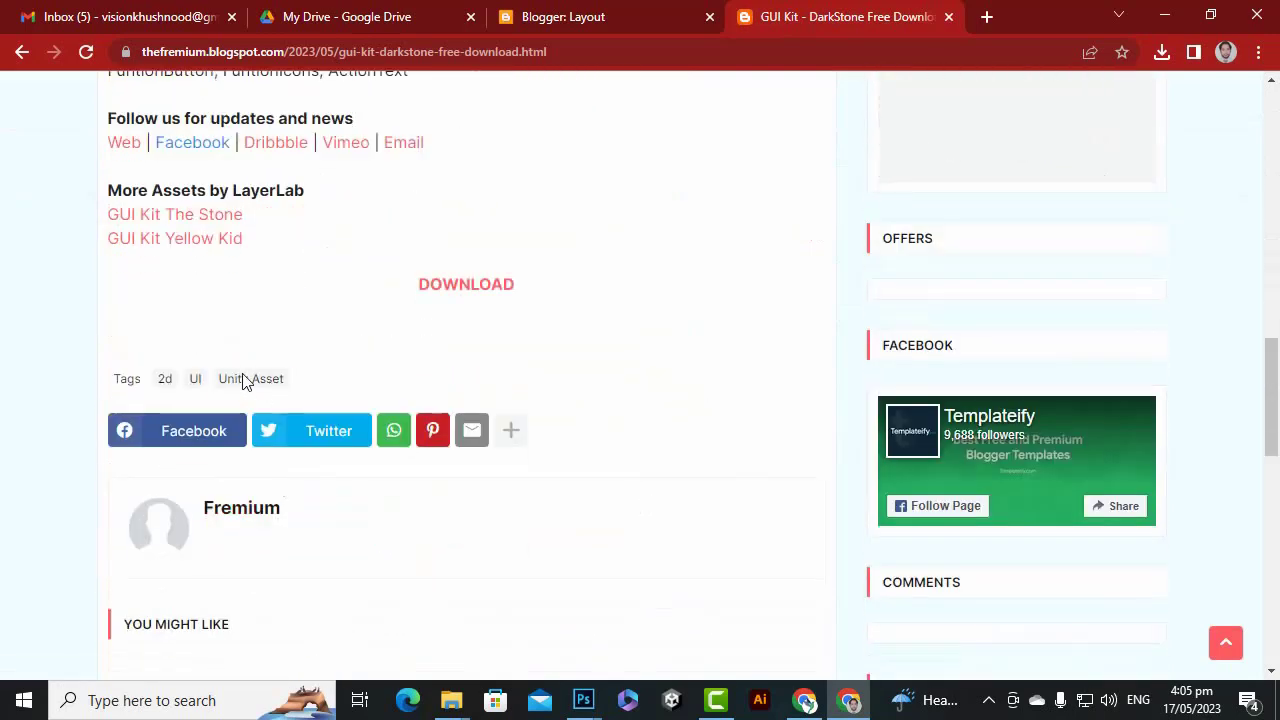
{"action": "left_click", "coordinate": [250, 381]}
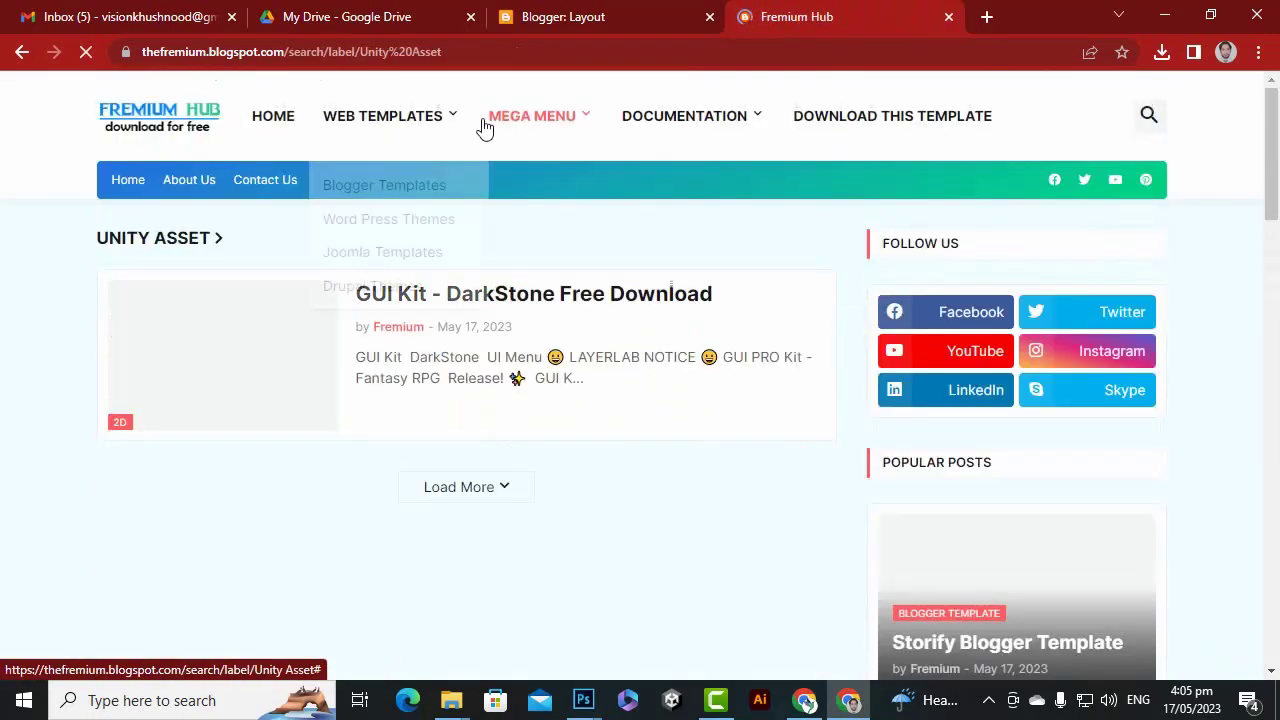
Copy the Unity Asset label page's address into the Unity Assets item's site URL on the layout page, and save the item.
{"action": "left_click", "coordinate": [468, 52]}
{"action": "right_click", "coordinate": [470, 53]}
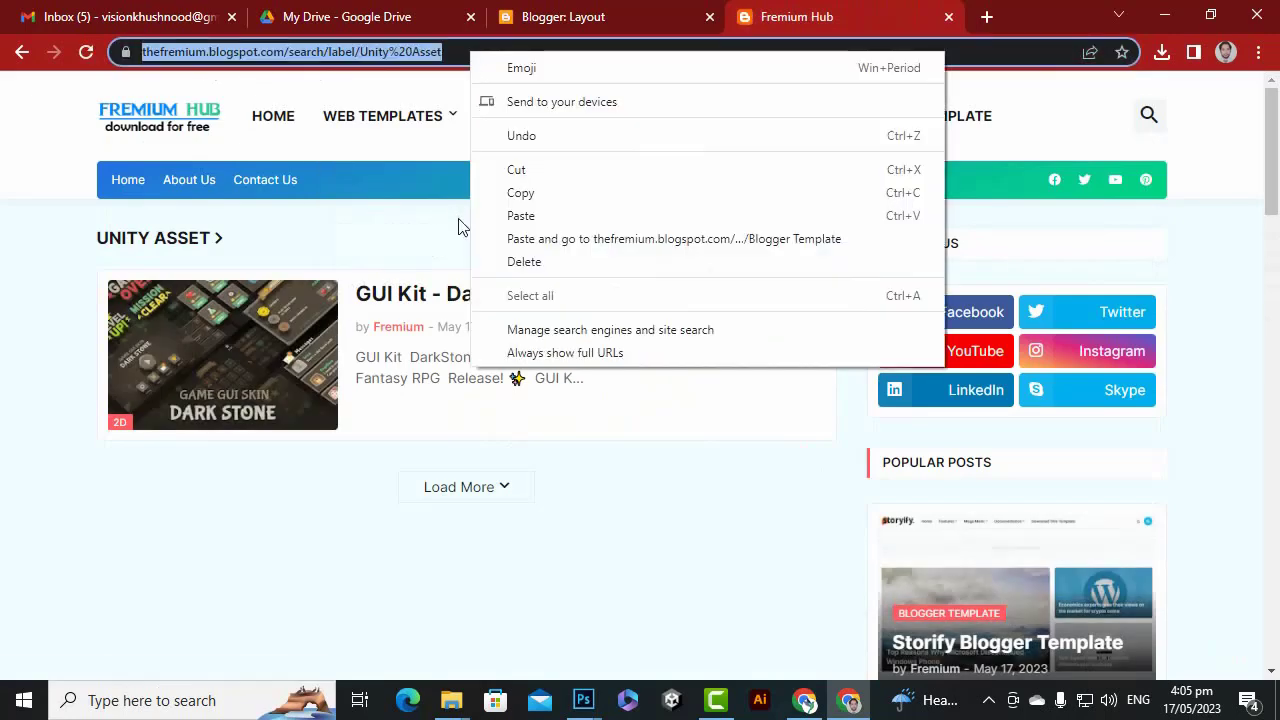
{"action": "left_click", "coordinate": [517, 195]}
{"action": "left_click", "coordinate": [602, 18]}
{"action": "left_click", "coordinate": [503, 440]}
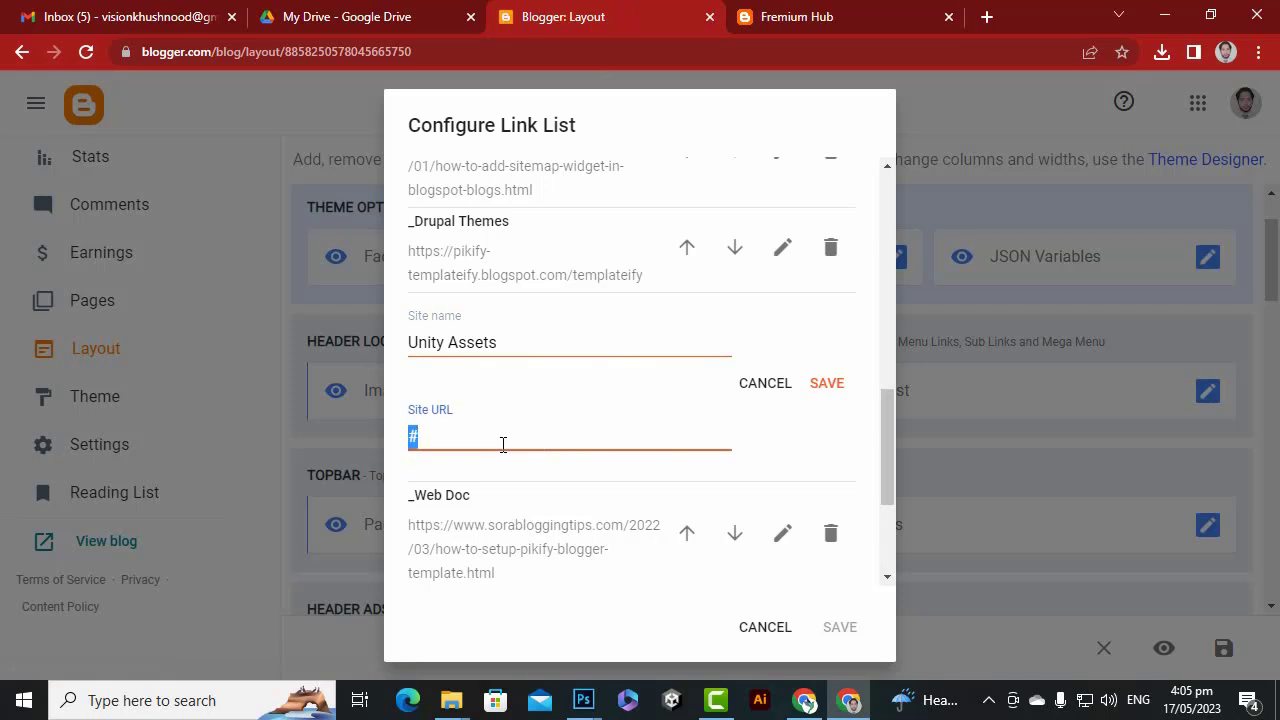
{"action": "key", "text": "ctrl+v"}
{"action": "left_click", "coordinate": [829, 386]}
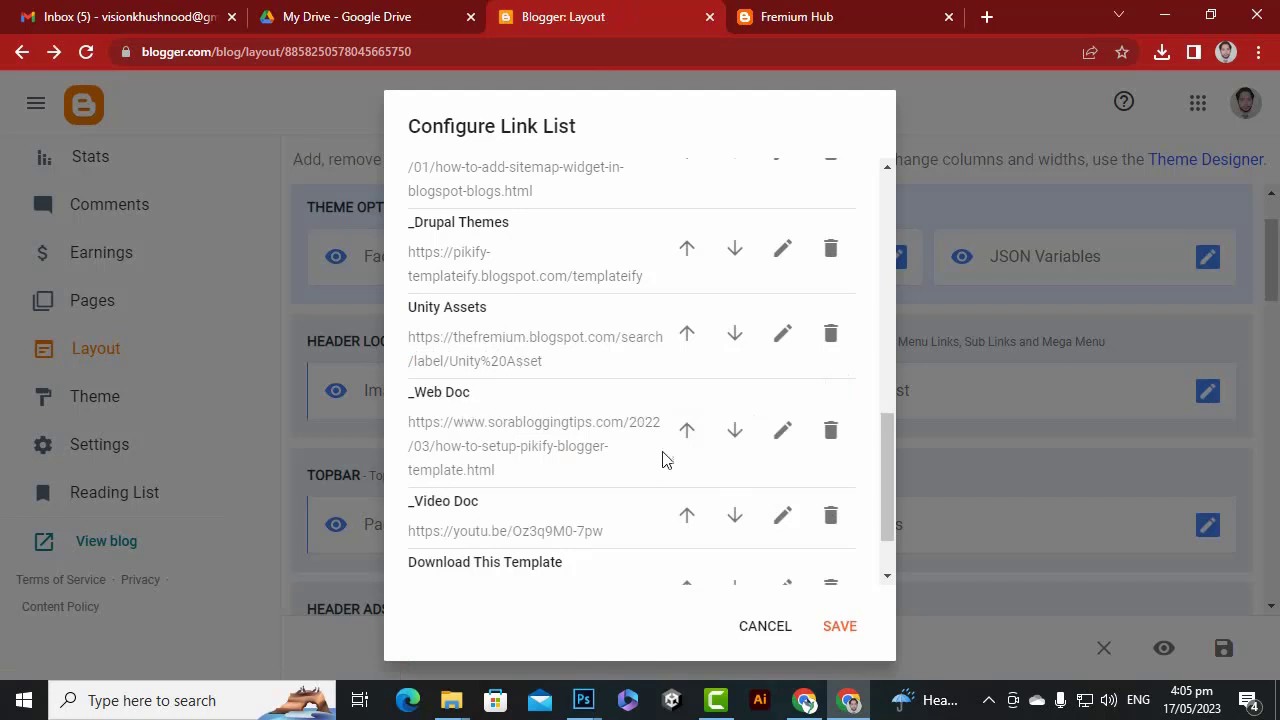
Change the _Web Doc item's site name to _2d and save the item.
{"action": "scroll", "coordinate": [760, 436], "scroll_direction": "down", "scroll_amount": 2}
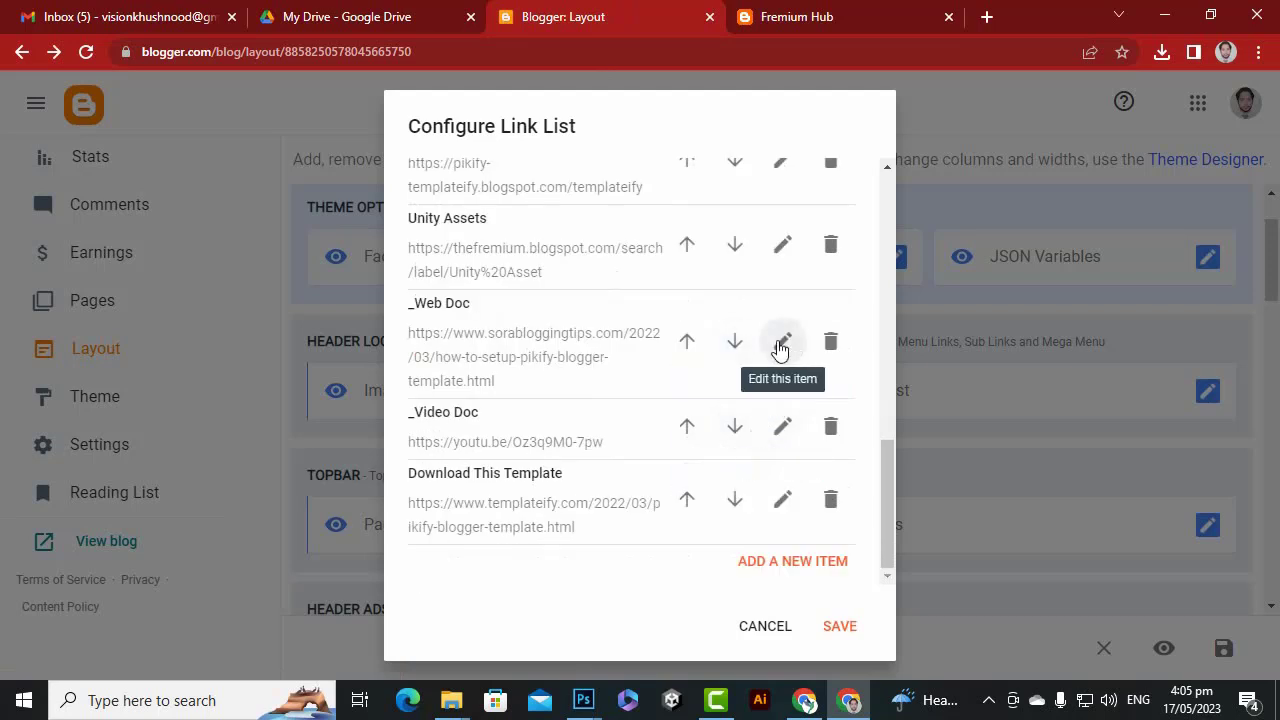
{"action": "scroll", "coordinate": [560, 350], "scroll_direction": "up", "scroll_amount": 2}
{"action": "scroll", "coordinate": [640, 345], "scroll_direction": "down", "scroll_amount": 2}
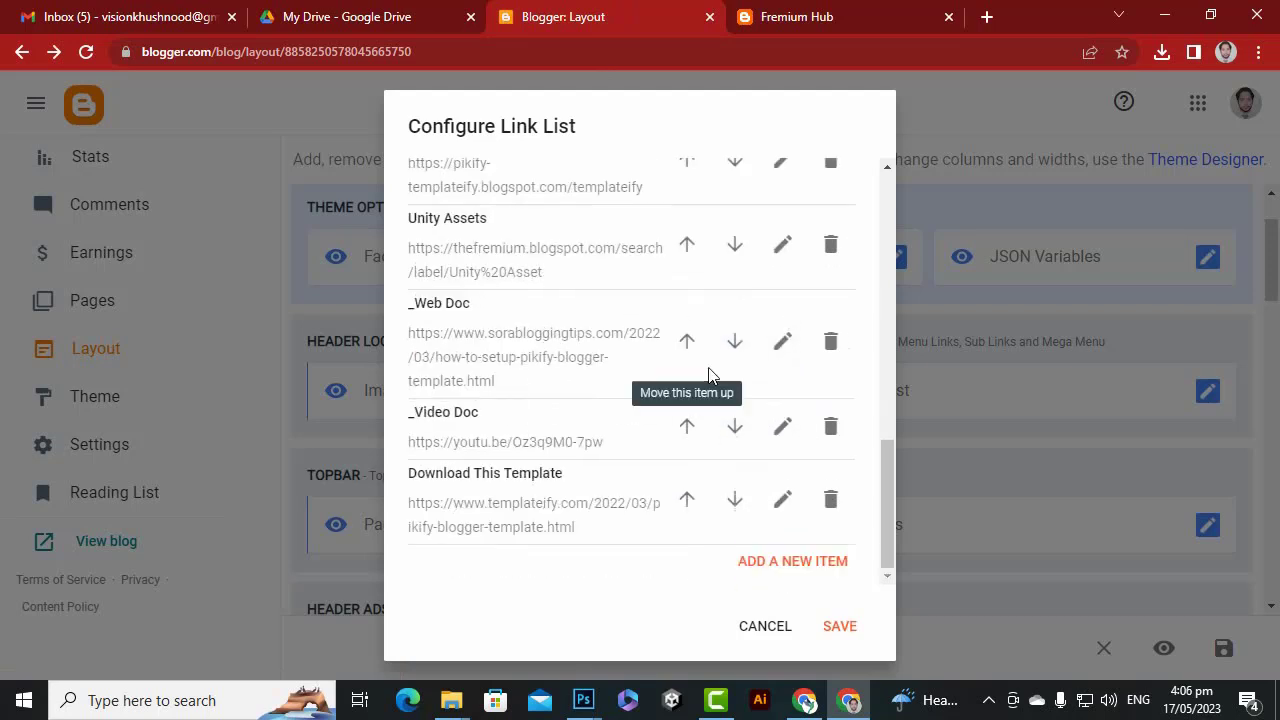
{"action": "left_click", "coordinate": [781, 344]}
{"action": "triple_click", "coordinate": [500, 344]}
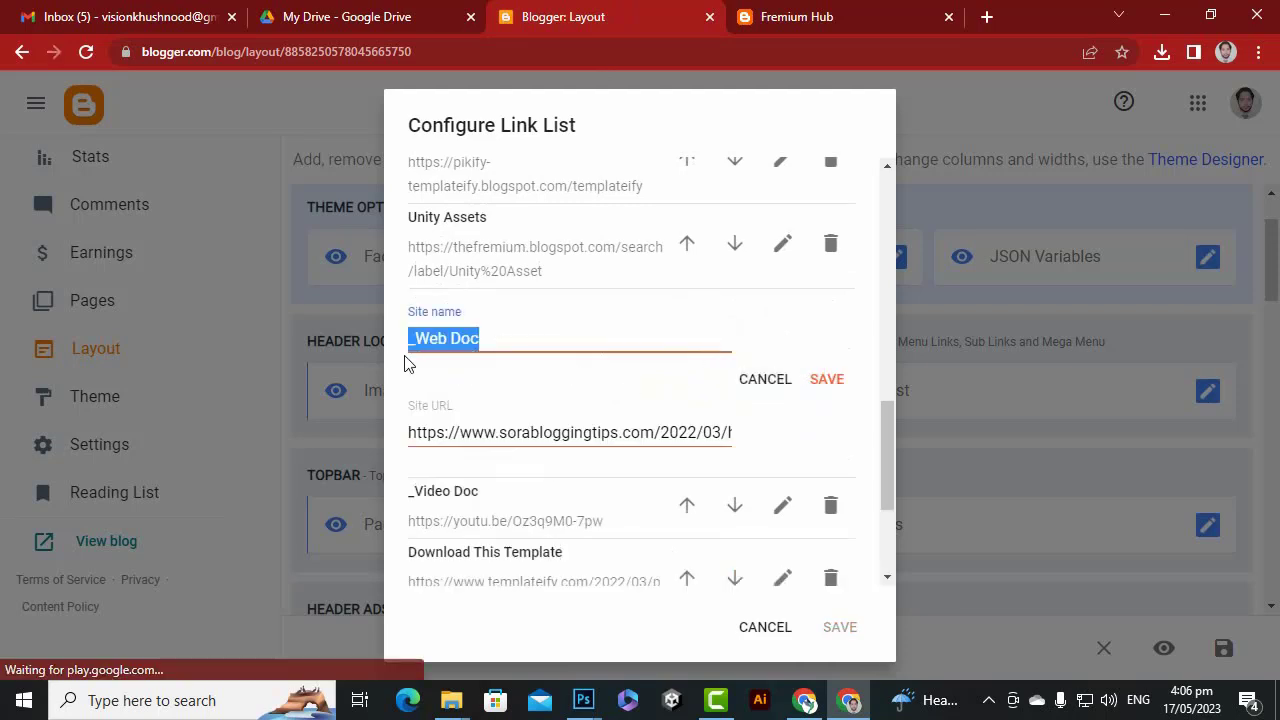
{"action": "left_click", "coordinate": [475, 340]}
{"action": "left_click_drag", "start_coordinate": [424, 340], "coordinate": [620, 341]}
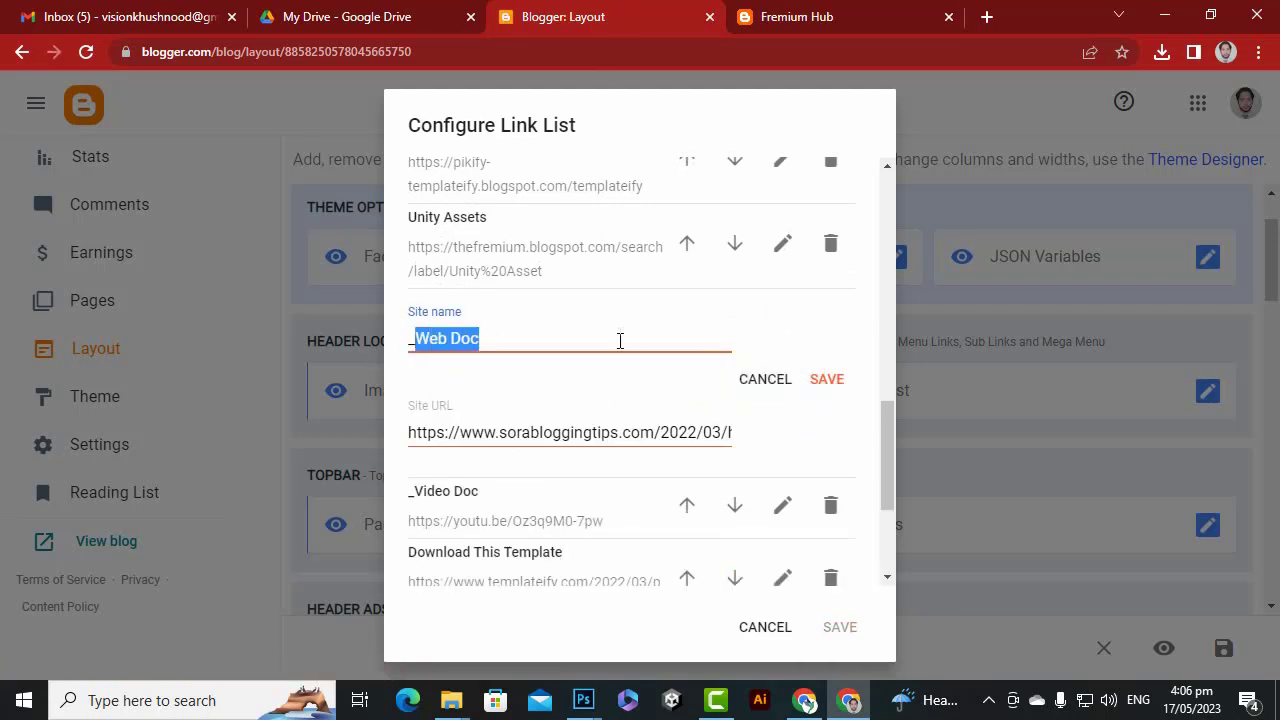
{"action": "type", "text": "2d"}
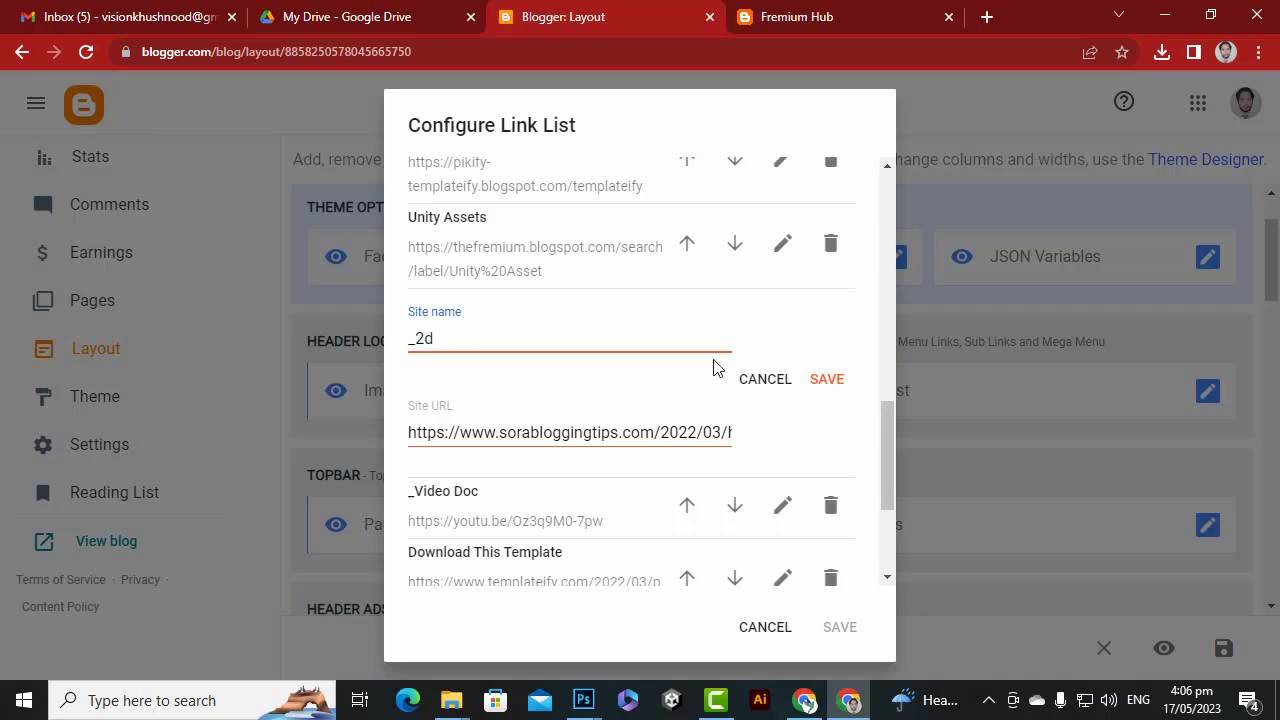
{"action": "left_click", "coordinate": [826, 379]}
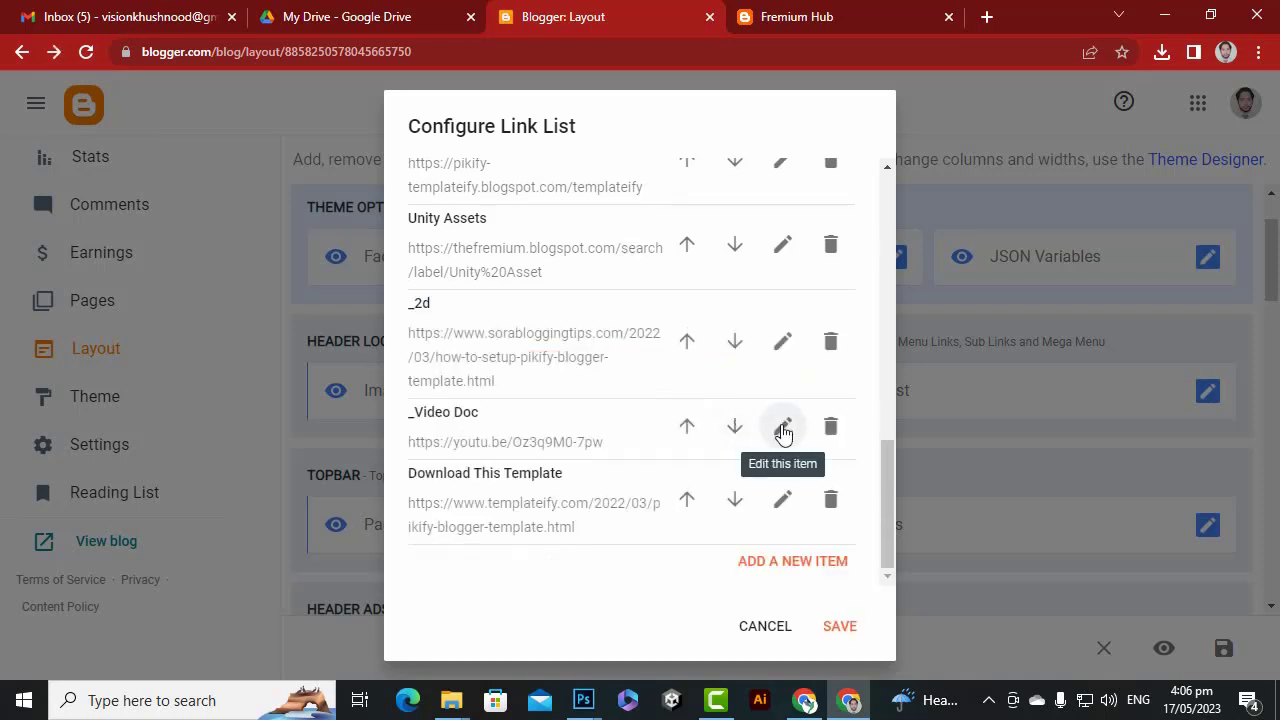
Change the _Video Doc item's site name to _3d and save the item.
{"action": "left_click", "coordinate": [782, 426]}
{"action": "left_click_drag", "start_coordinate": [498, 446], "coordinate": [417, 440]}
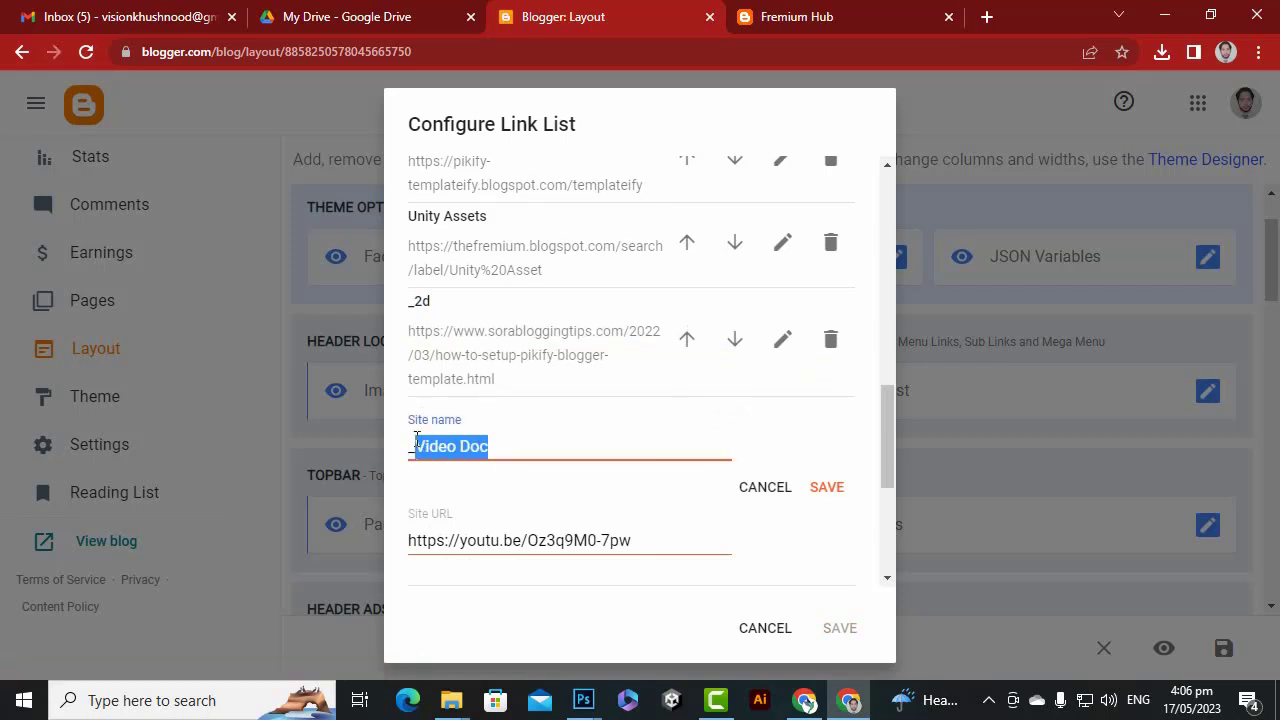
{"action": "type", "text": "3d"}
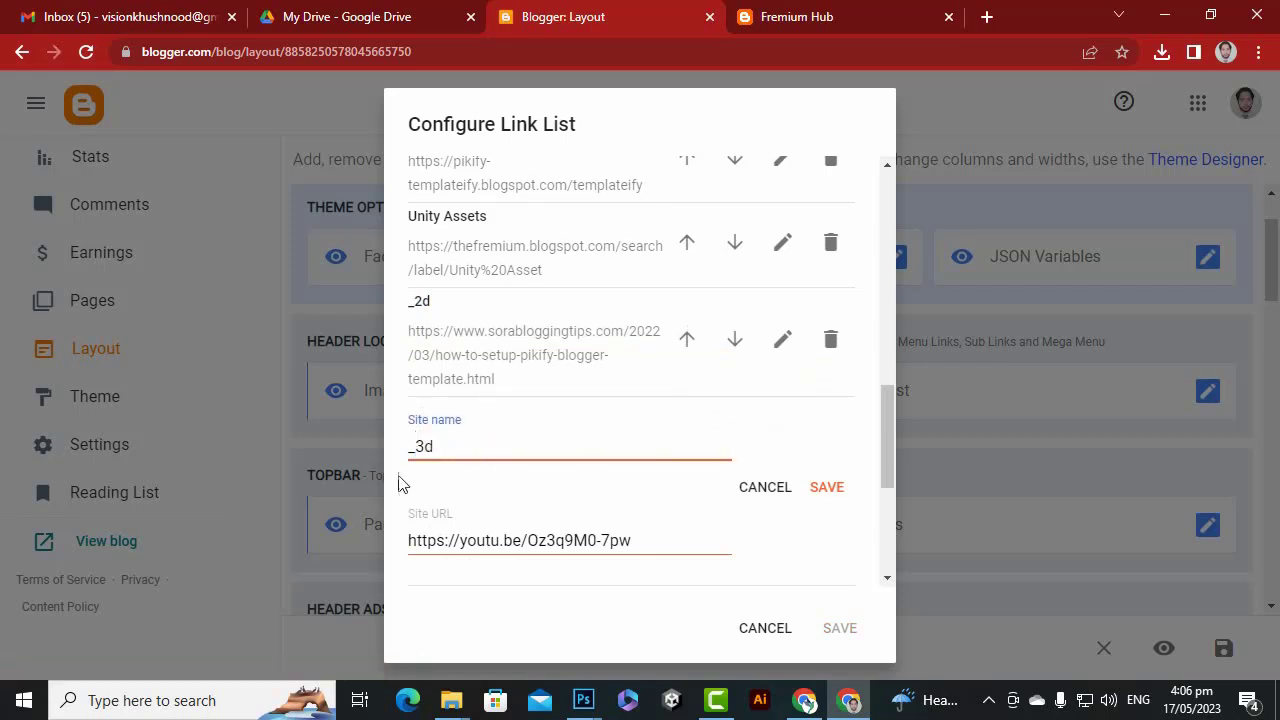
{"action": "left_click", "coordinate": [826, 487]}
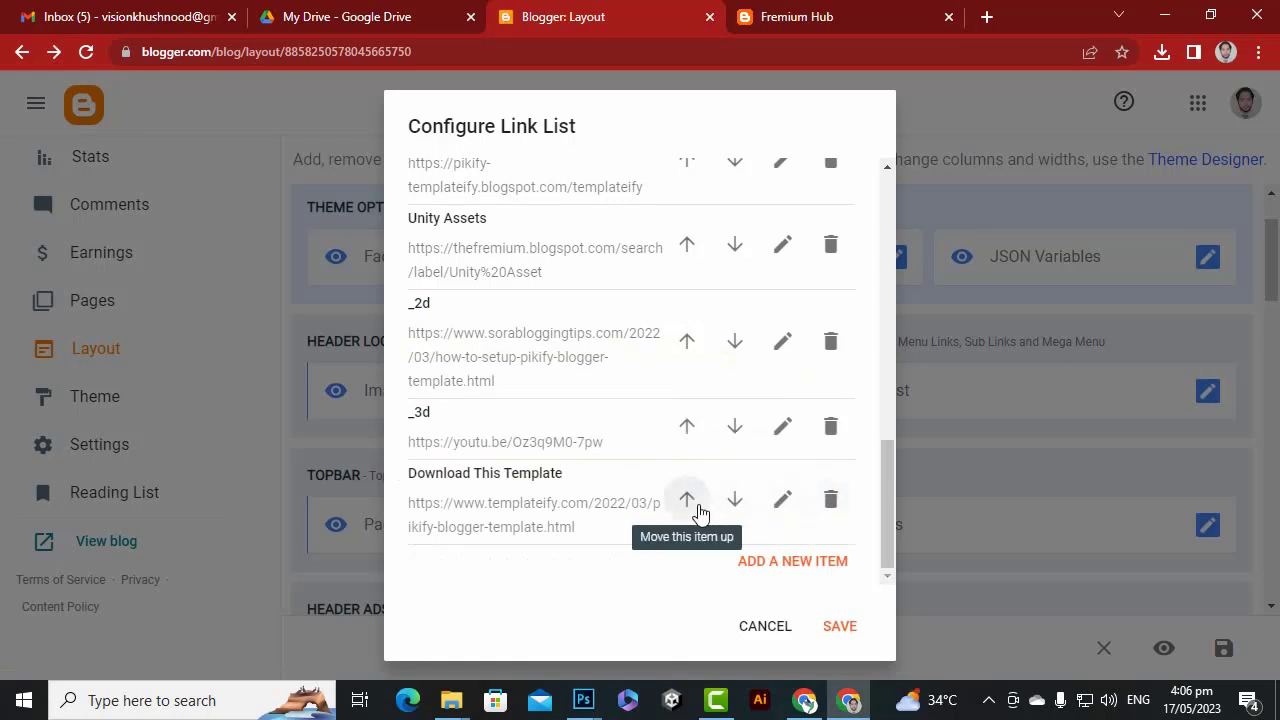
Check the Download This Template item on the live blog, change its site name to _UI in the link list, and save the item.
{"action": "left_click", "coordinate": [816, 12]}
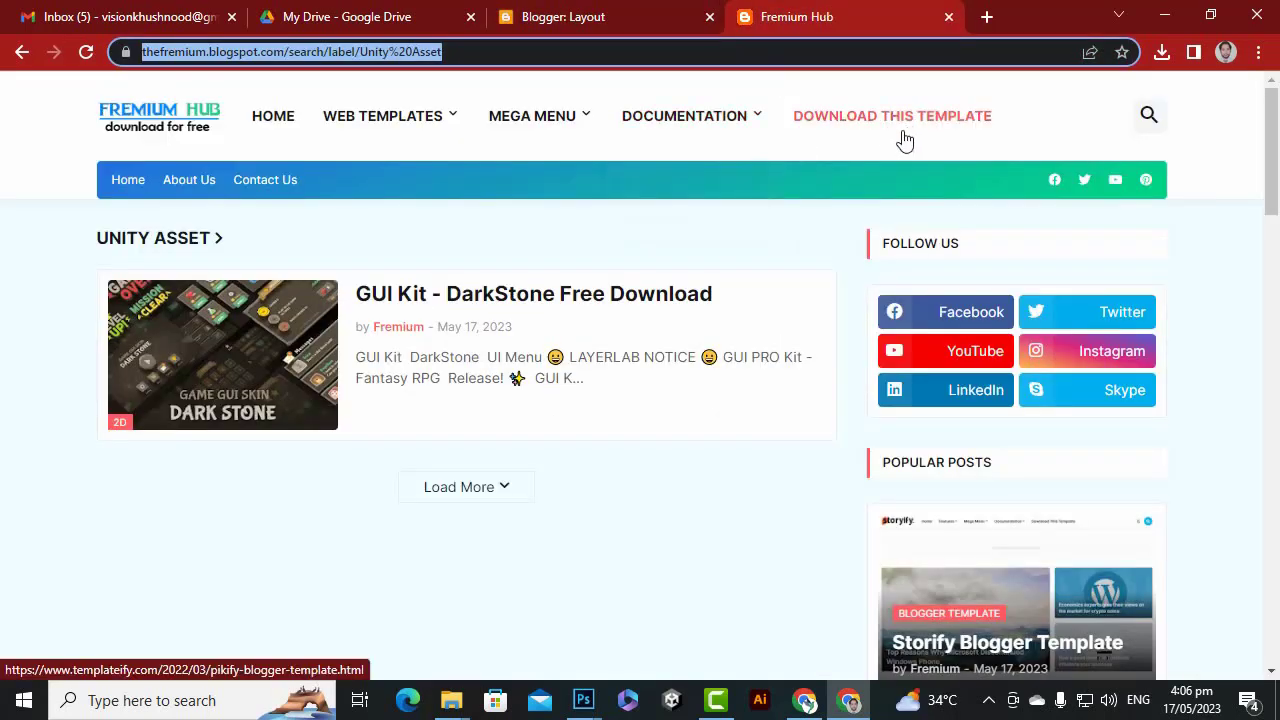
{"action": "left_click", "coordinate": [664, 12]}
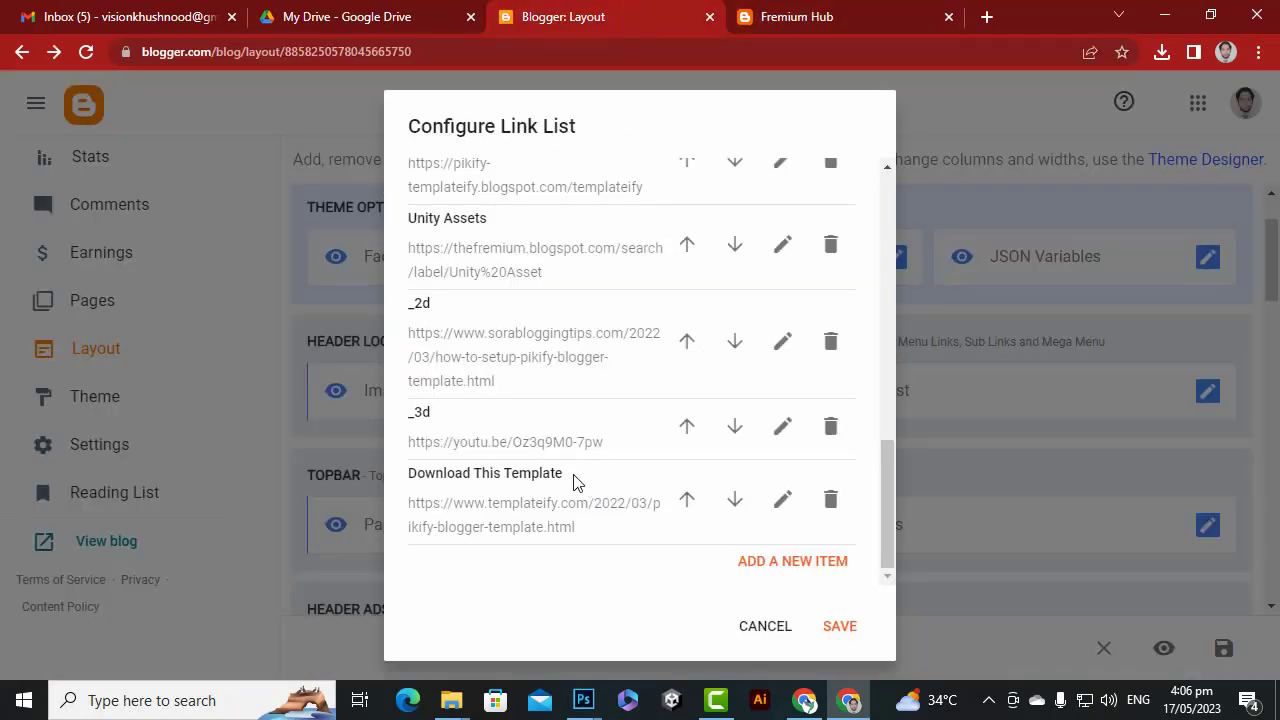
{"action": "left_click", "coordinate": [785, 500]}
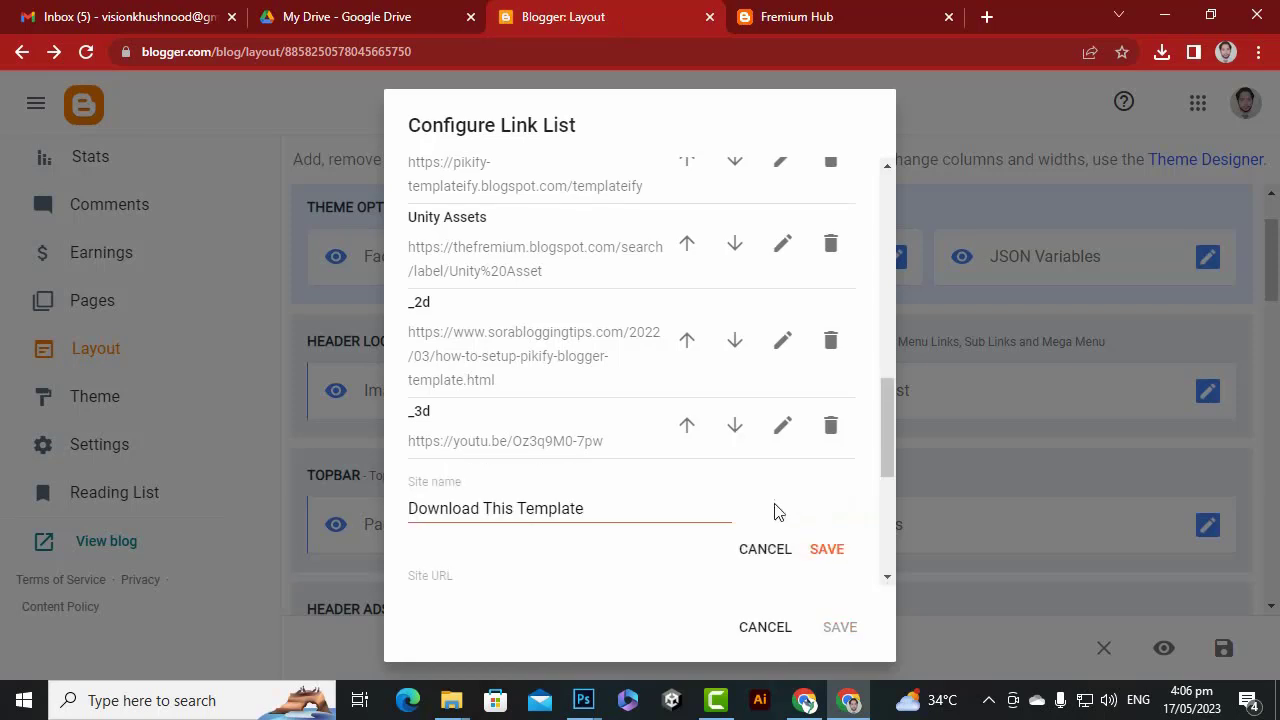
{"action": "left_click_drag", "start_coordinate": [608, 514], "coordinate": [402, 514]}
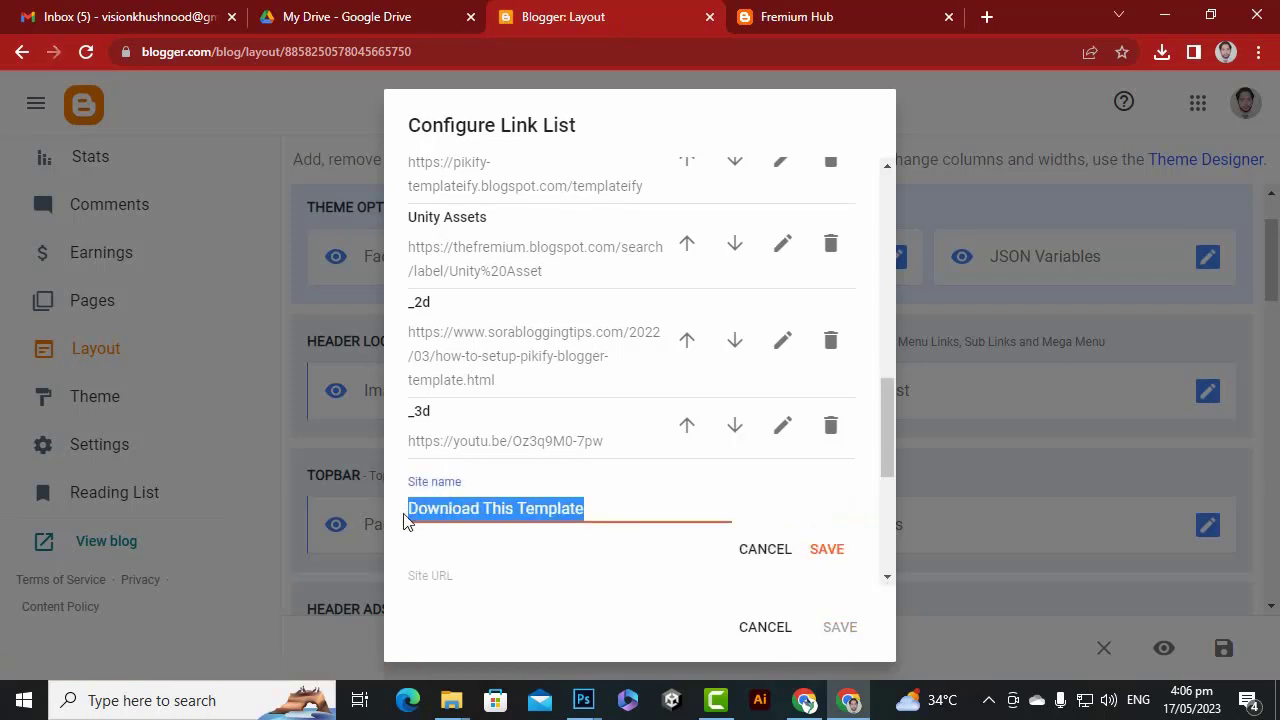
{"action": "key", "text": "BackSpace"}
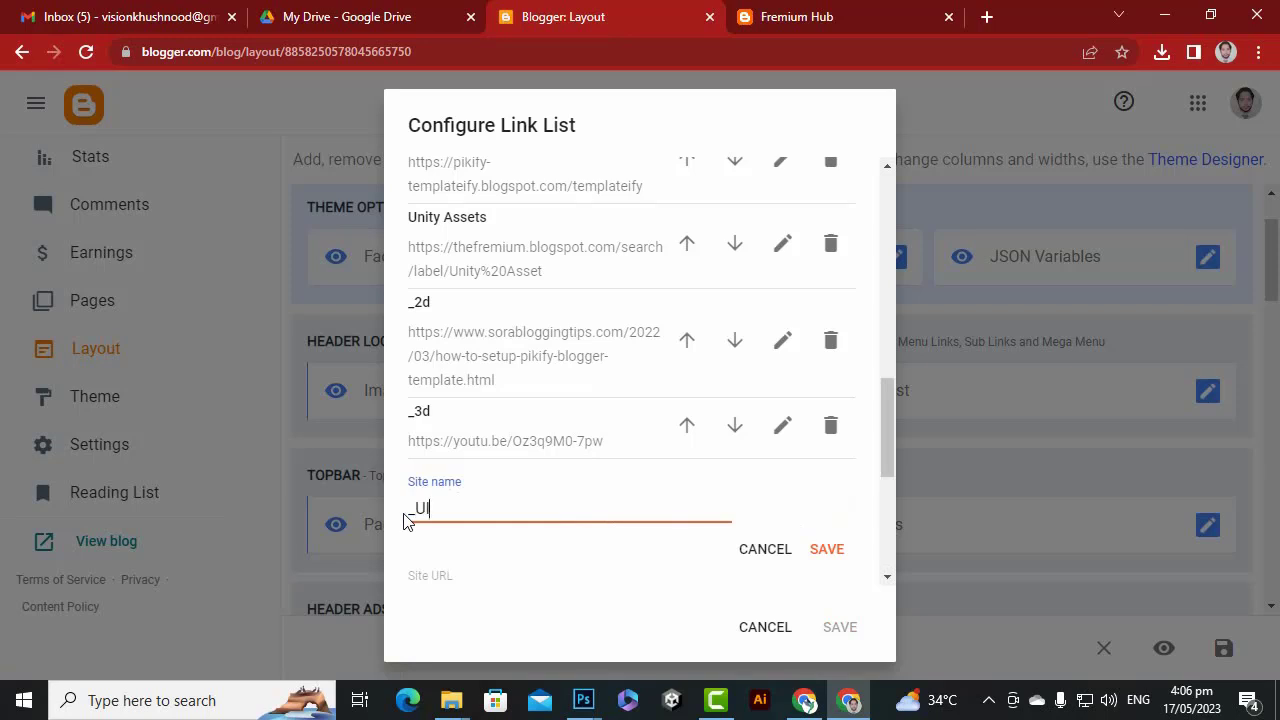
{"action": "left_click", "coordinate": [826, 549]}
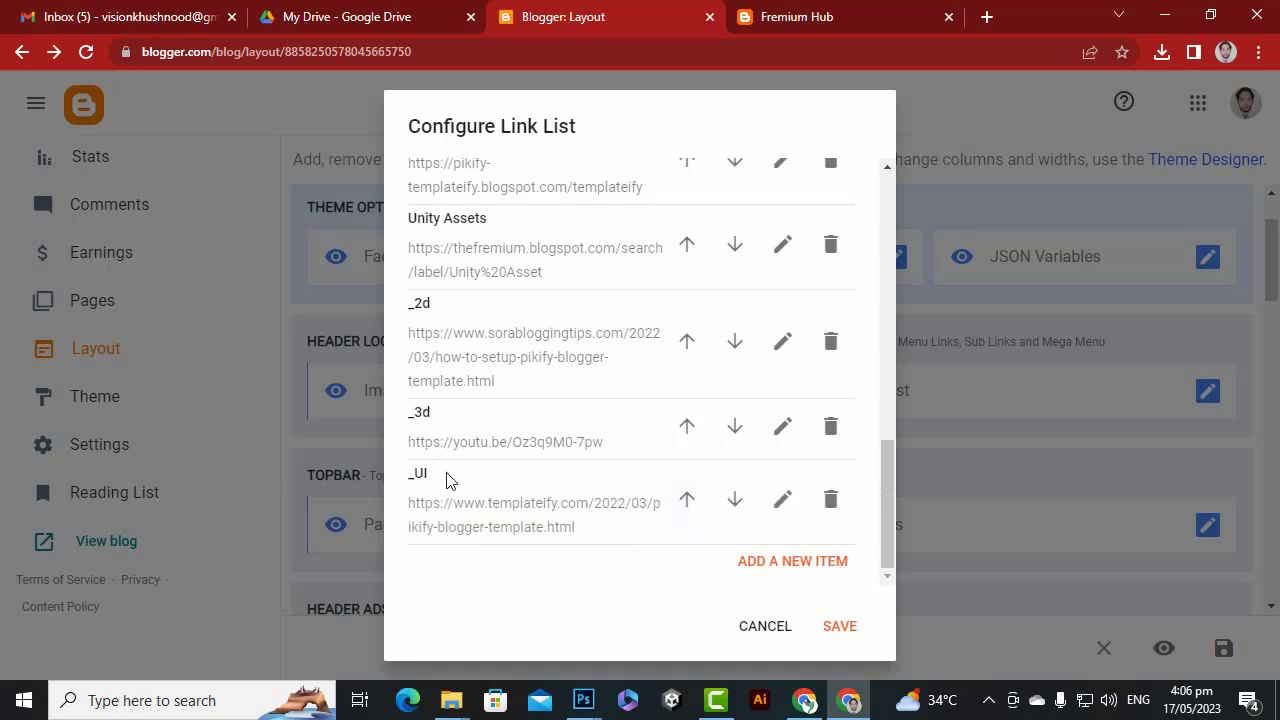
Add a link list item named _Characters with # as its site URL and save the item.
{"action": "left_click", "coordinate": [826, 561]}
{"action": "scroll", "coordinate": [643, 495], "scroll_direction": "down", "scroll_amount": 2}
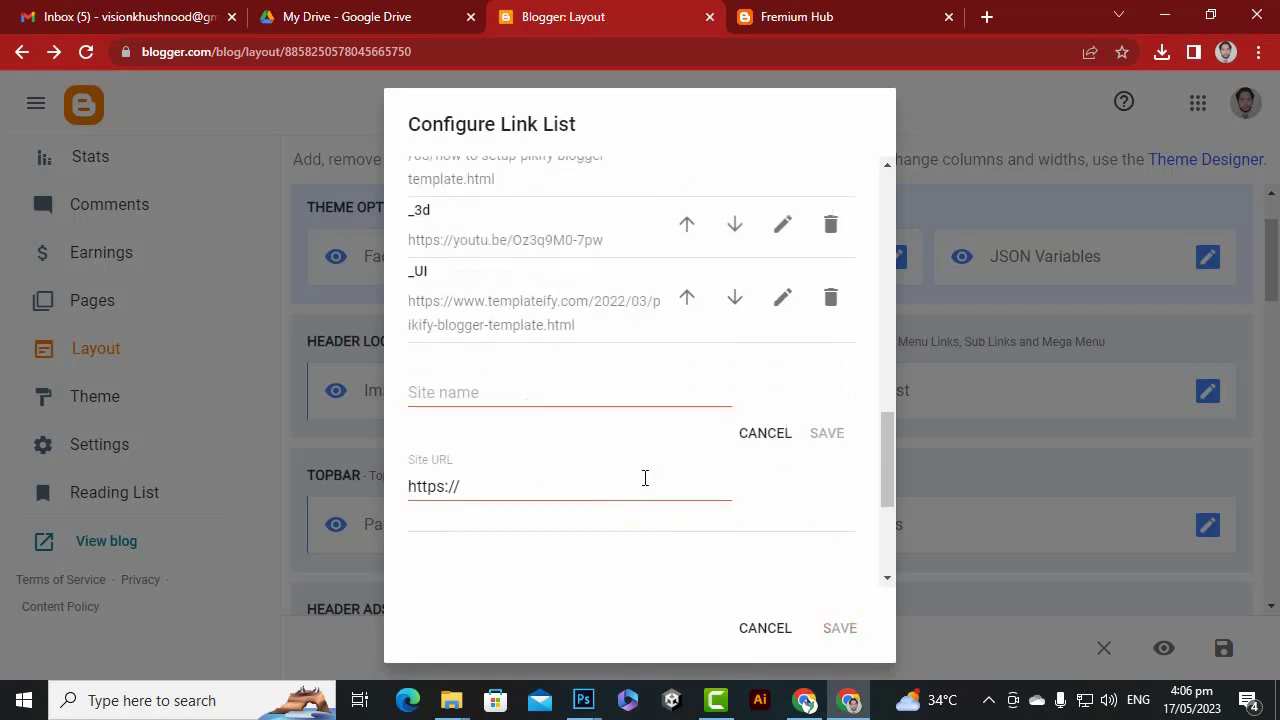
{"action": "left_click", "coordinate": [510, 398]}
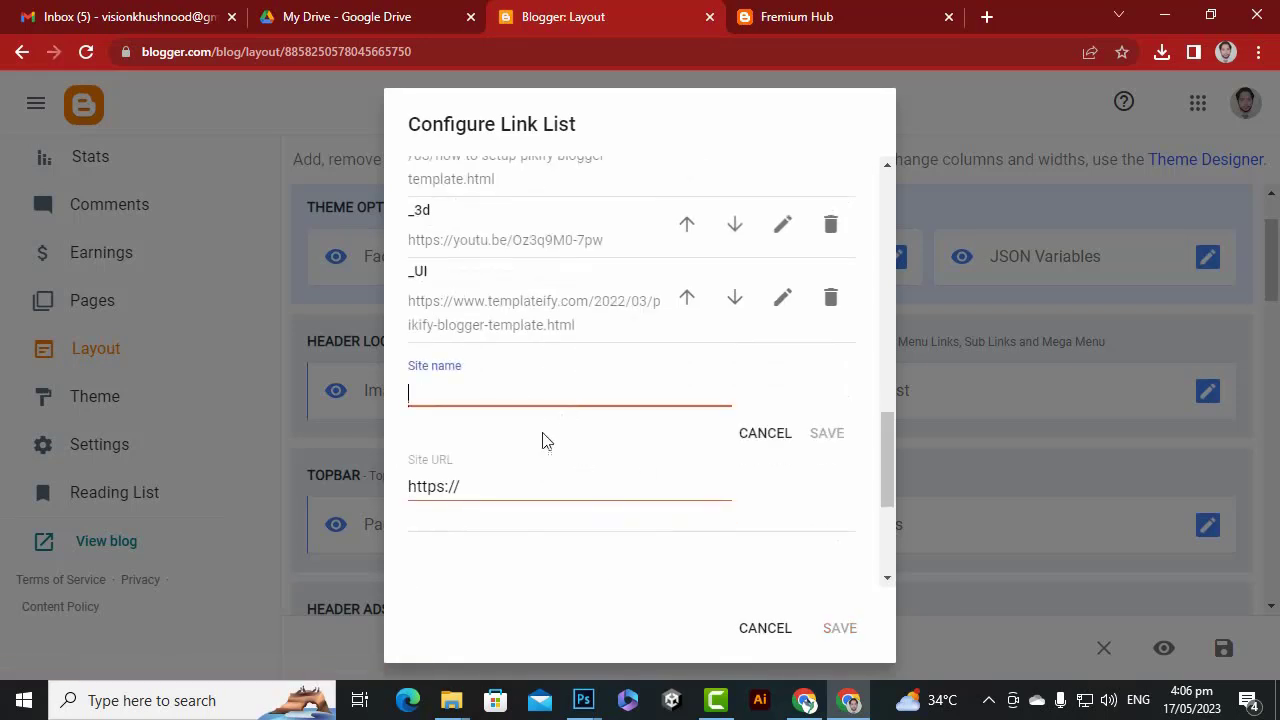
{"action": "left_click_drag", "start_coordinate": [521, 487], "coordinate": [339, 484]}
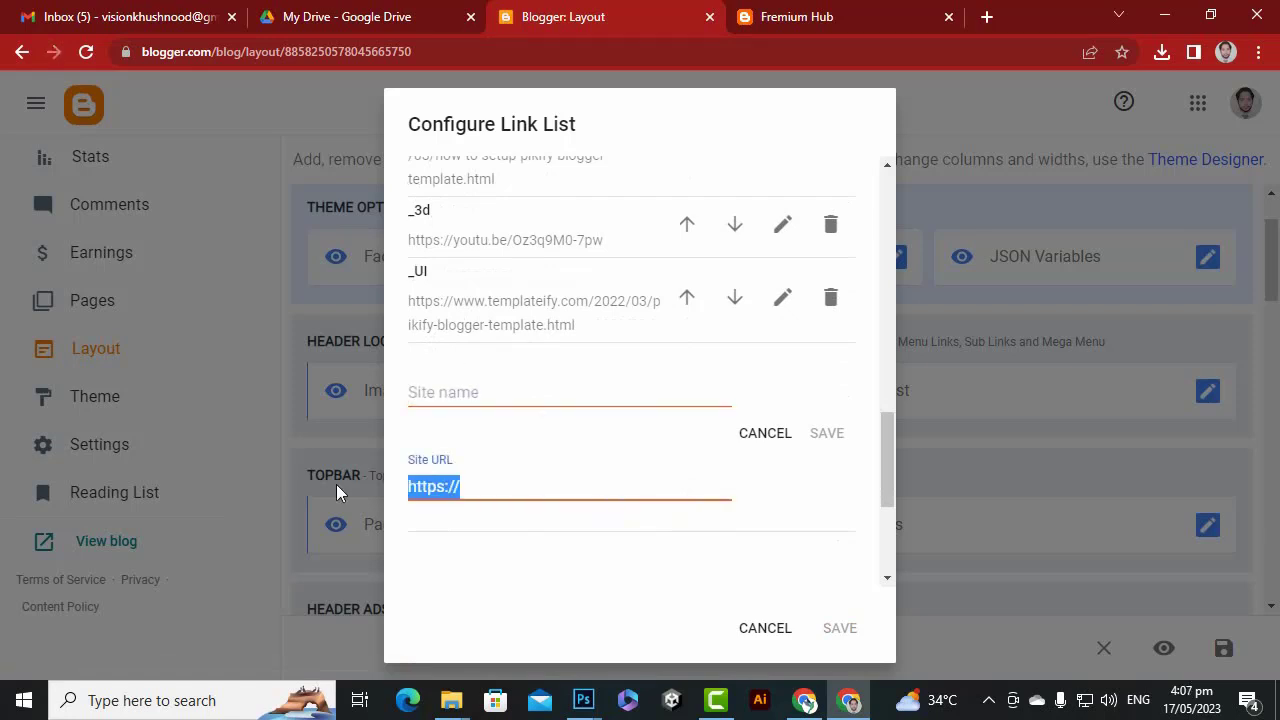
{"action": "type", "text": "#"}
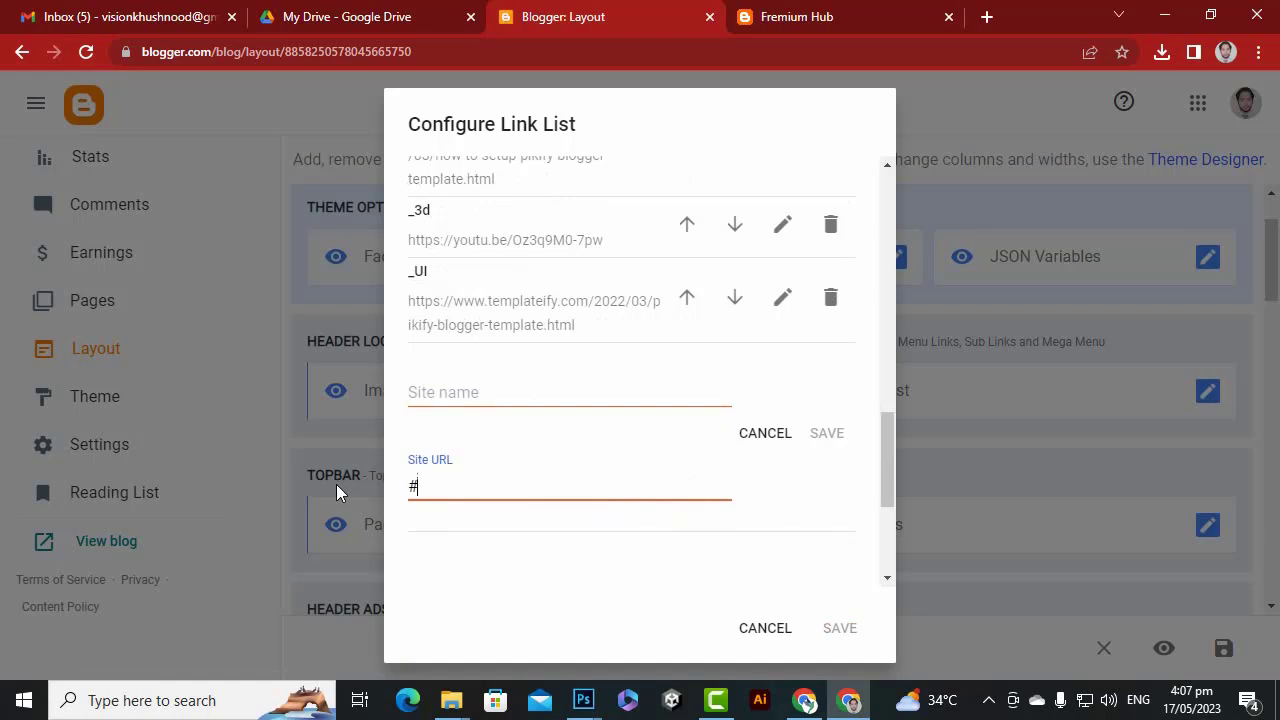
{"action": "left_click", "coordinate": [515, 398]}
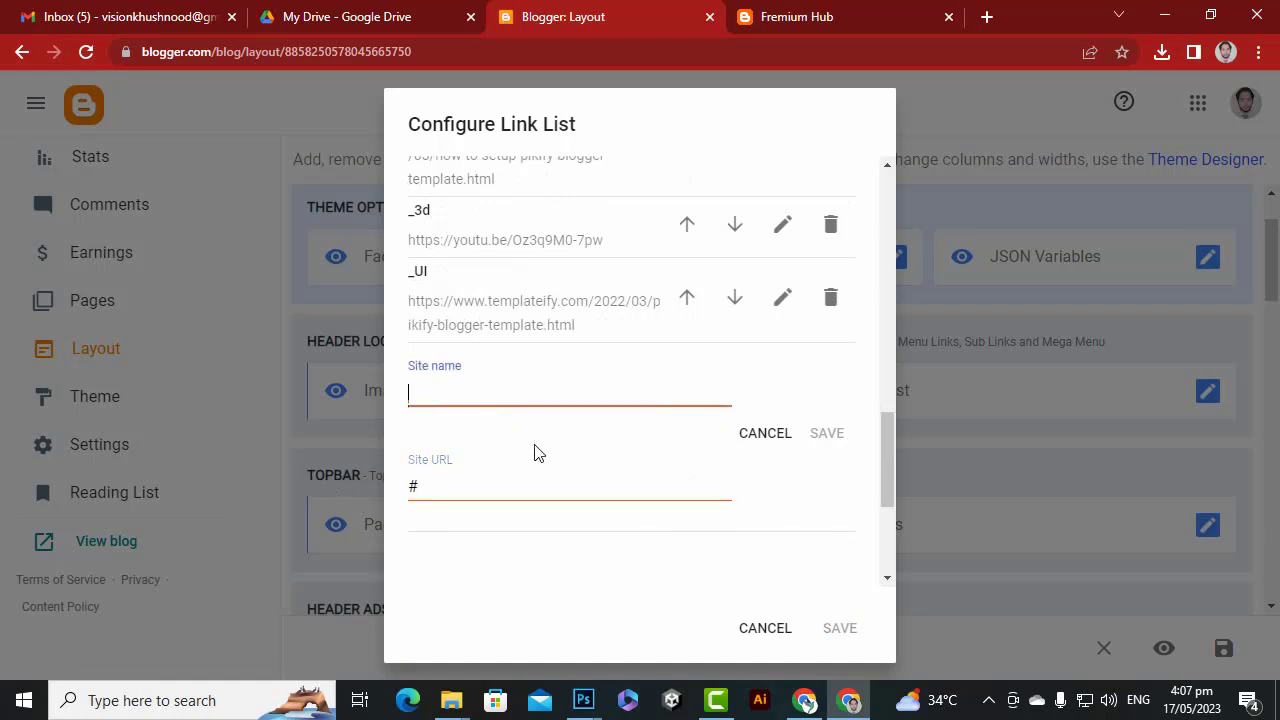
{"action": "type", "text": "_Characters"}
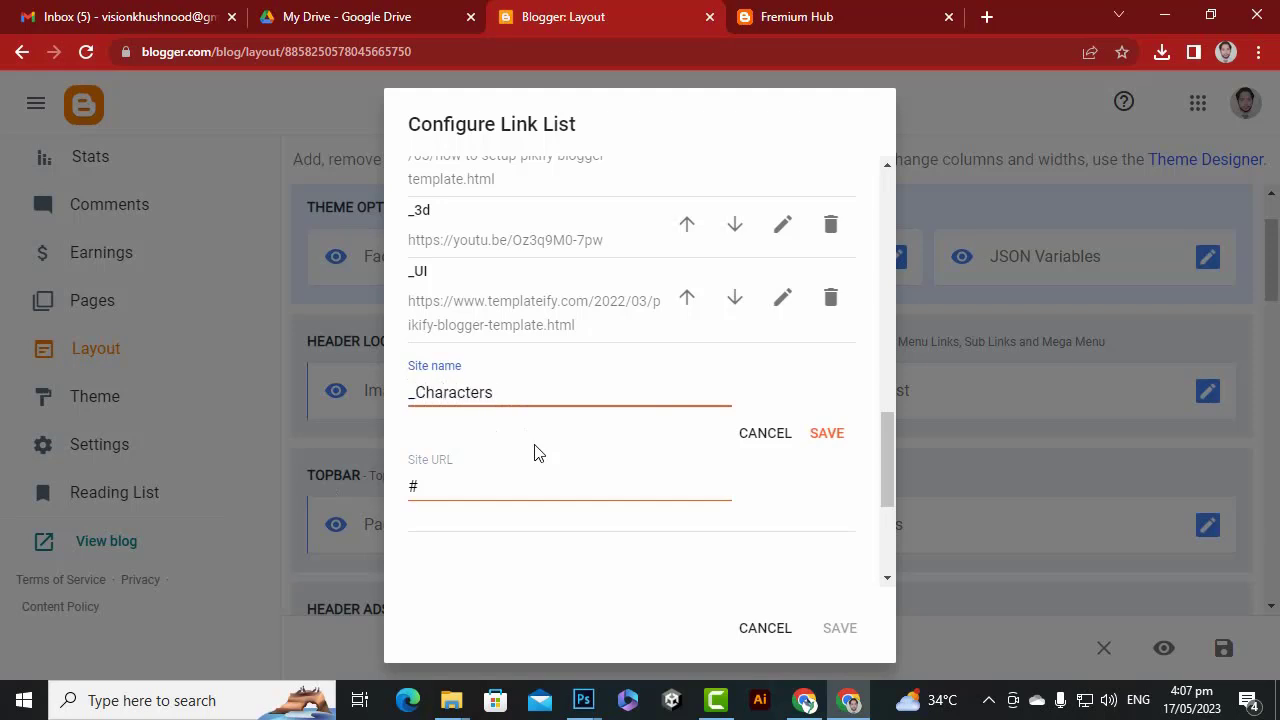
{"action": "left_click", "coordinate": [830, 434]}
Add a link list item named _Environments with # as its site URL and save the item.
{"action": "left_click", "coordinate": [826, 564]}
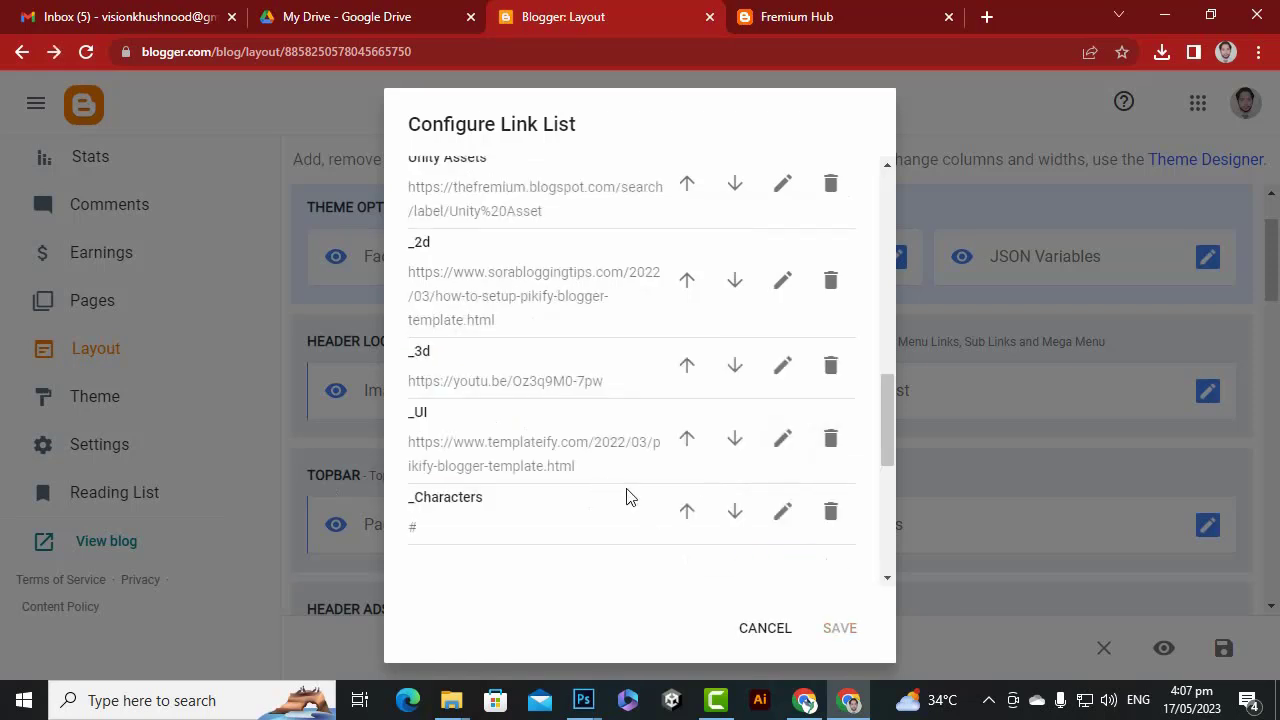
{"action": "scroll", "coordinate": [505, 338], "scroll_direction": "up", "scroll_amount": 1}
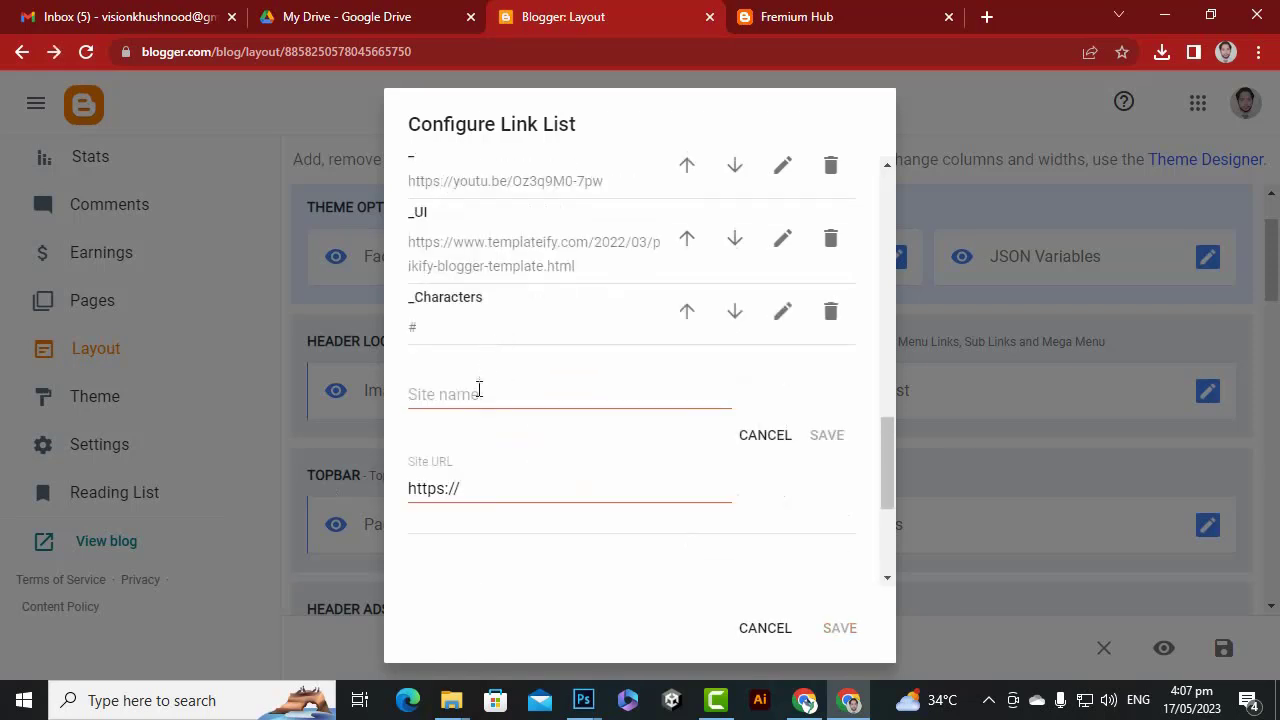
{"action": "left_click_drag", "start_coordinate": [466, 484], "coordinate": [349, 501]}
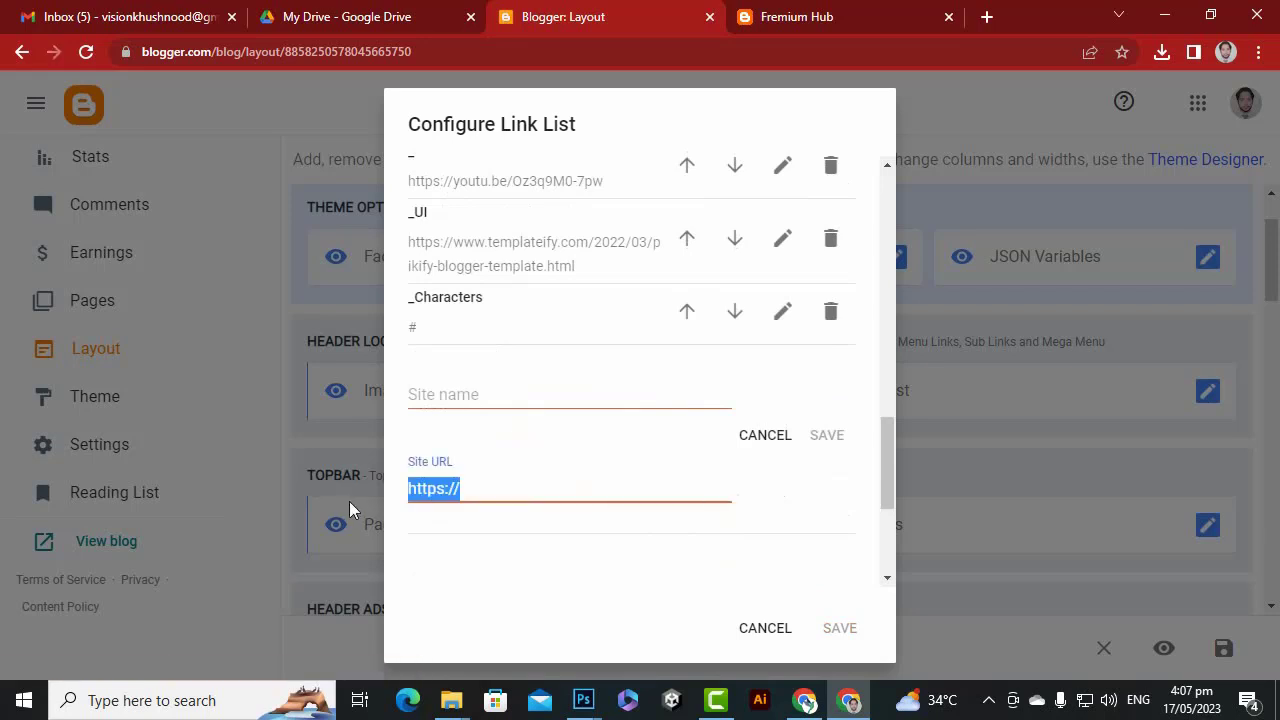
{"action": "type", "text": "#"}
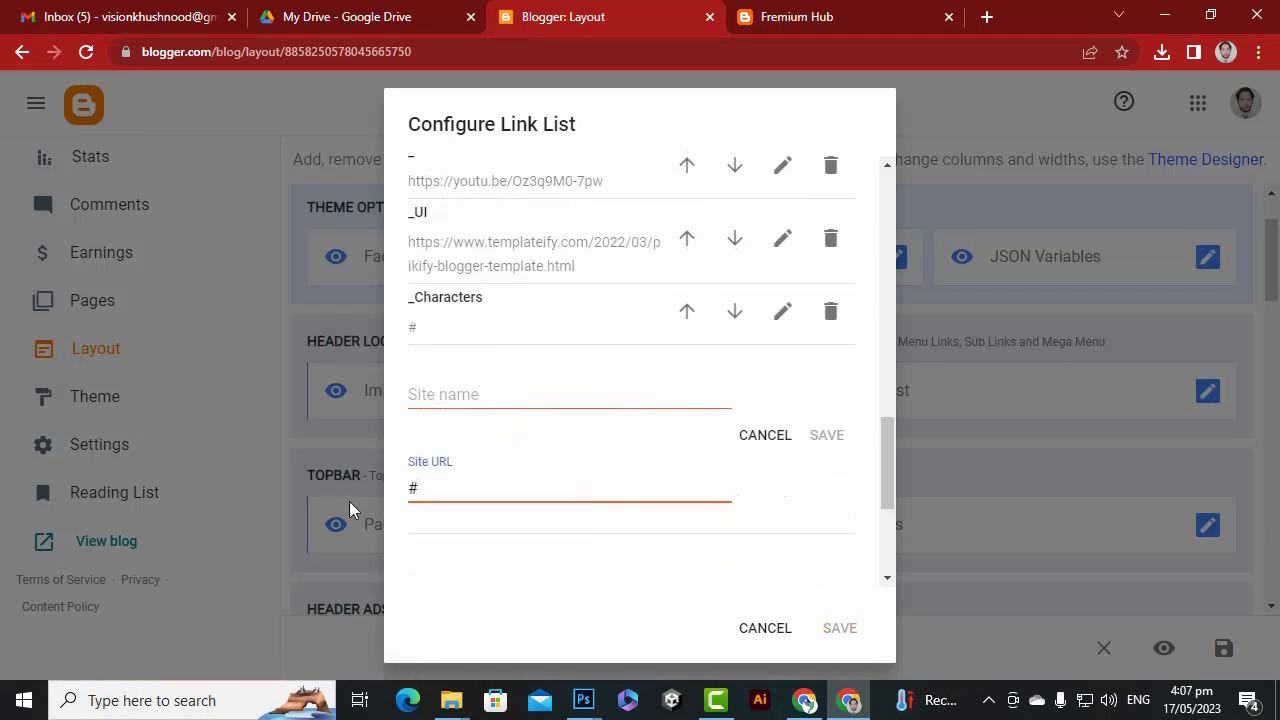
{"action": "left_click", "coordinate": [508, 394]}
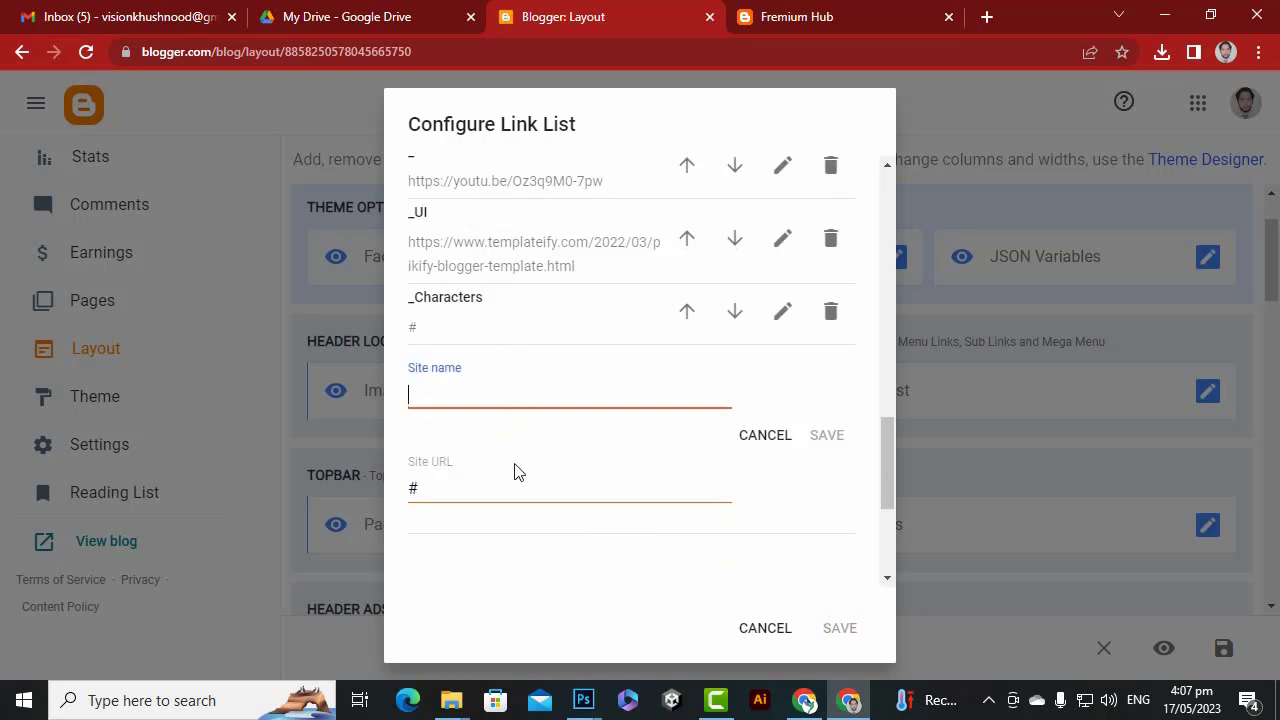
{"action": "type", "text": "_Environments"}
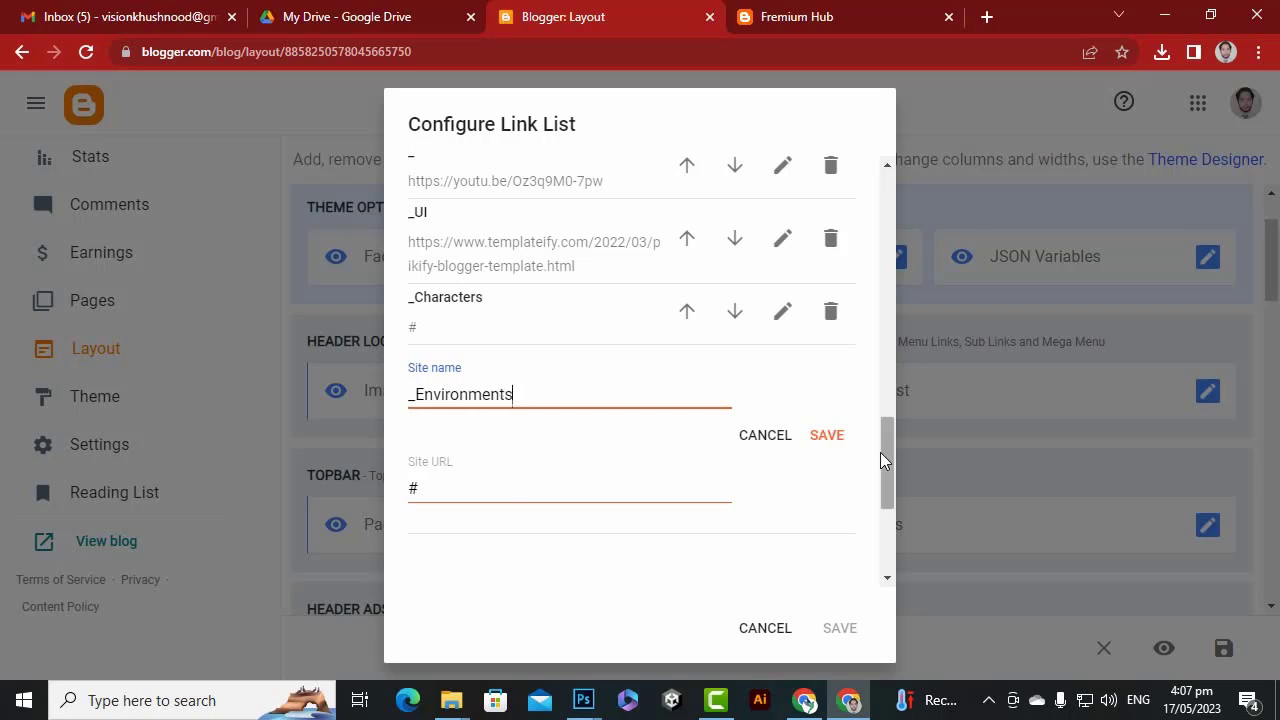
{"action": "left_click", "coordinate": [838, 440]}
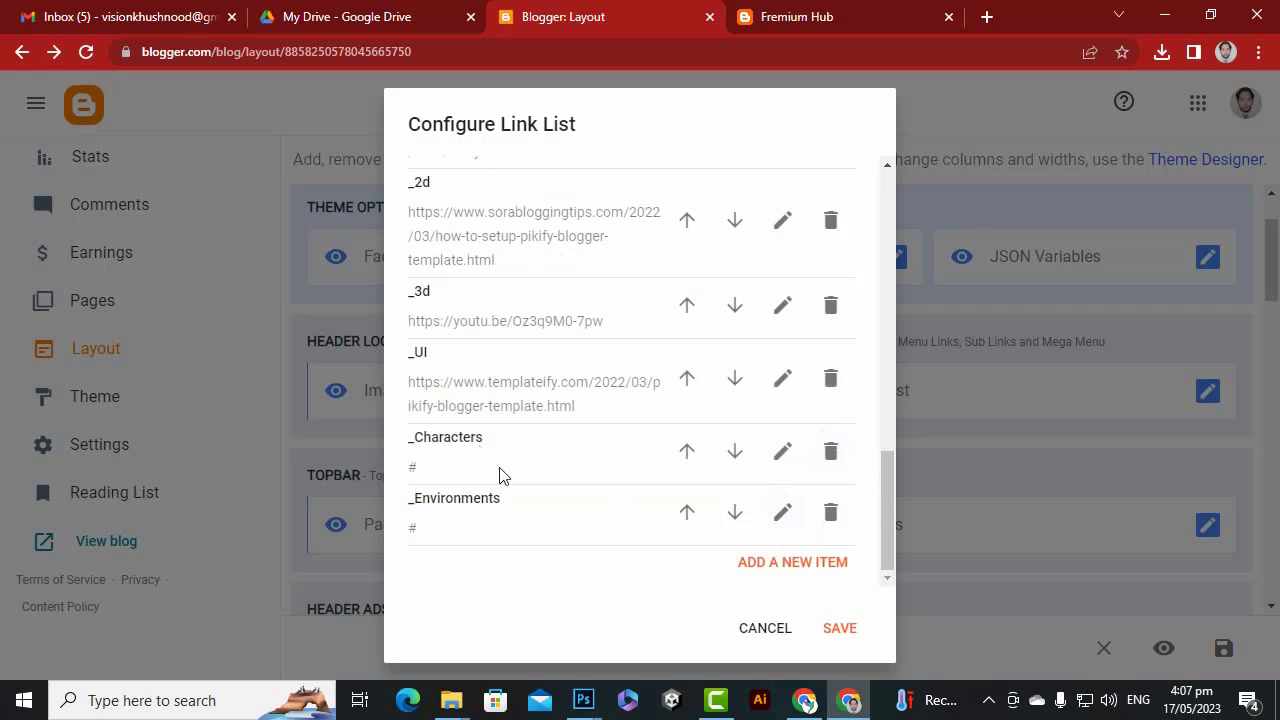
On the live blog, open the GUI Kit - DarkStone Free Download post and open its UI tag's page in a new tab.
{"action": "scroll", "coordinate": [505, 478], "scroll_direction": "up", "scroll_amount": 1}
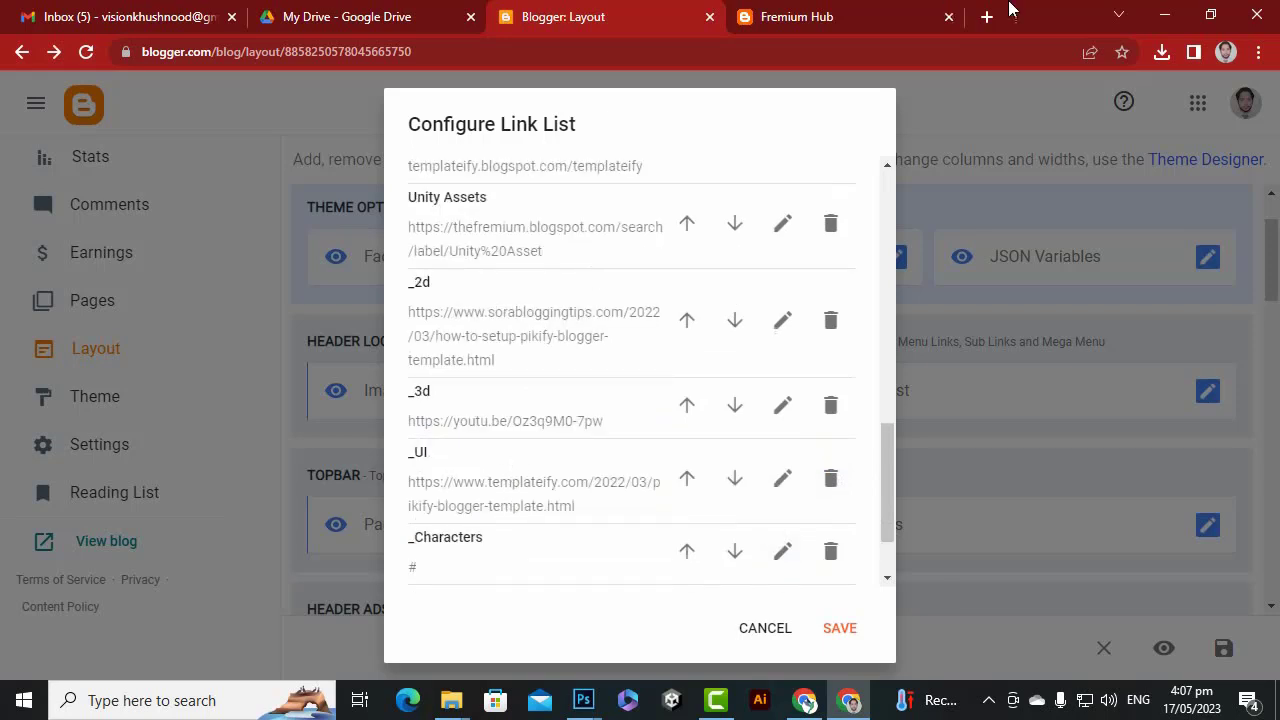
{"action": "left_click", "coordinate": [803, 12]}
{"action": "left_click", "coordinate": [559, 298]}
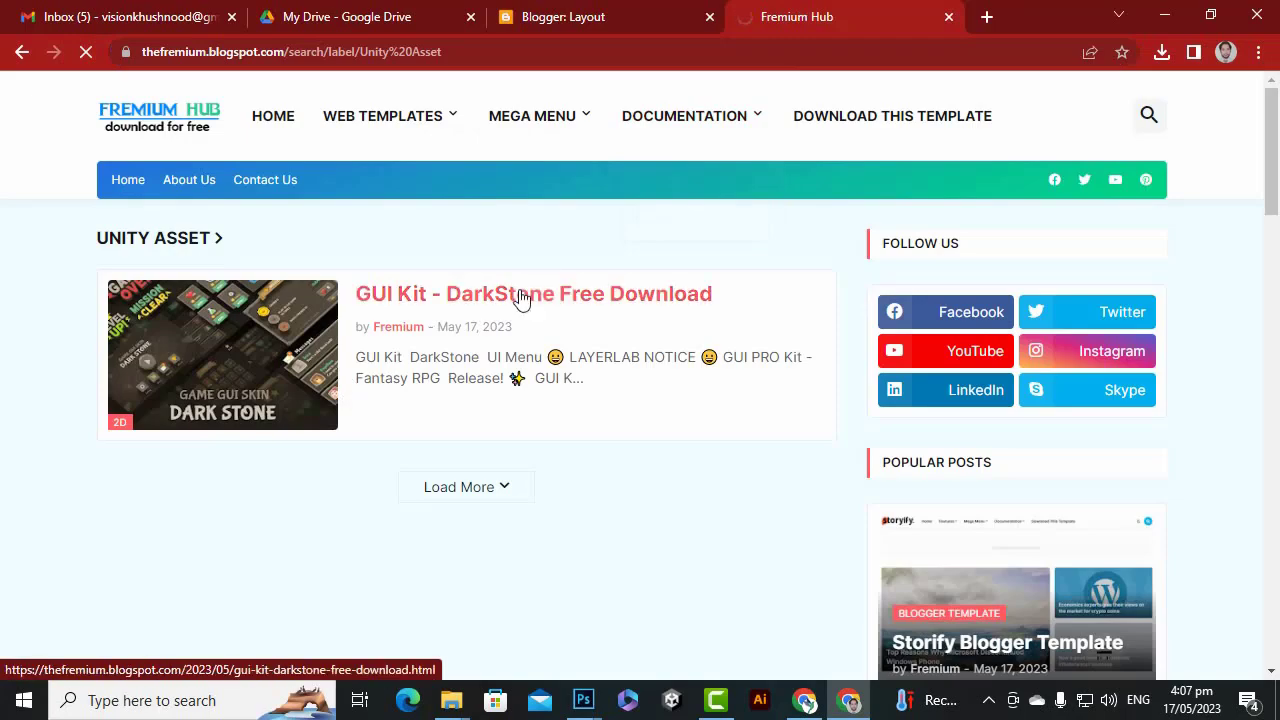
{"action": "left_click", "coordinate": [520, 297]}
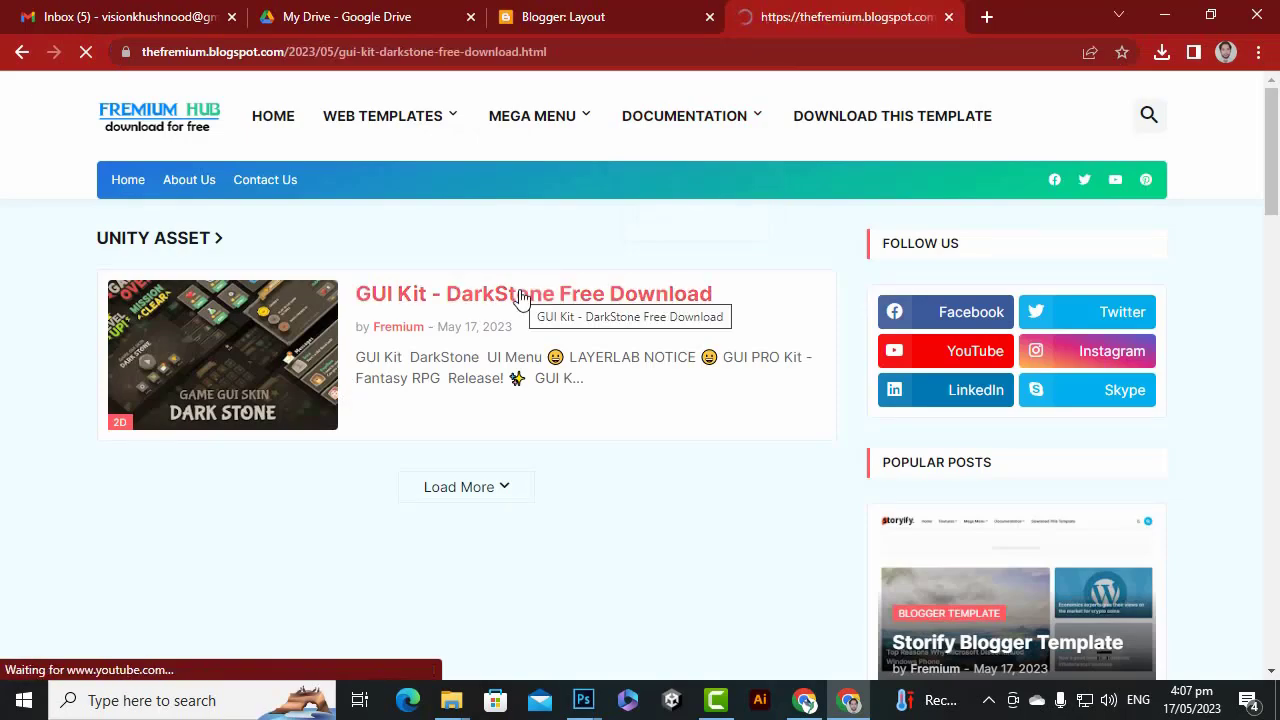
{"action": "scroll", "coordinate": [494, 340], "scroll_direction": "down", "scroll_amount": 7}
{"action": "scroll", "coordinate": [498, 352], "scroll_direction": "down", "scroll_amount": 6}
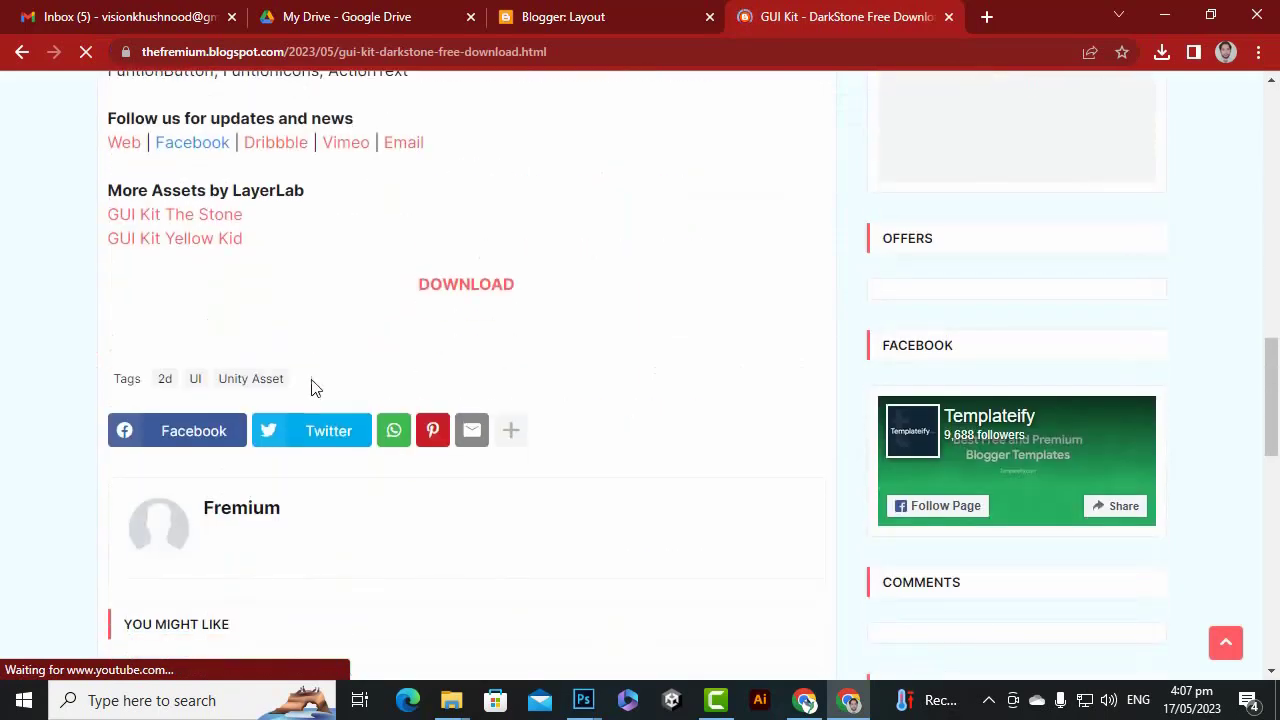
{"action": "right_click", "coordinate": [218, 388]}
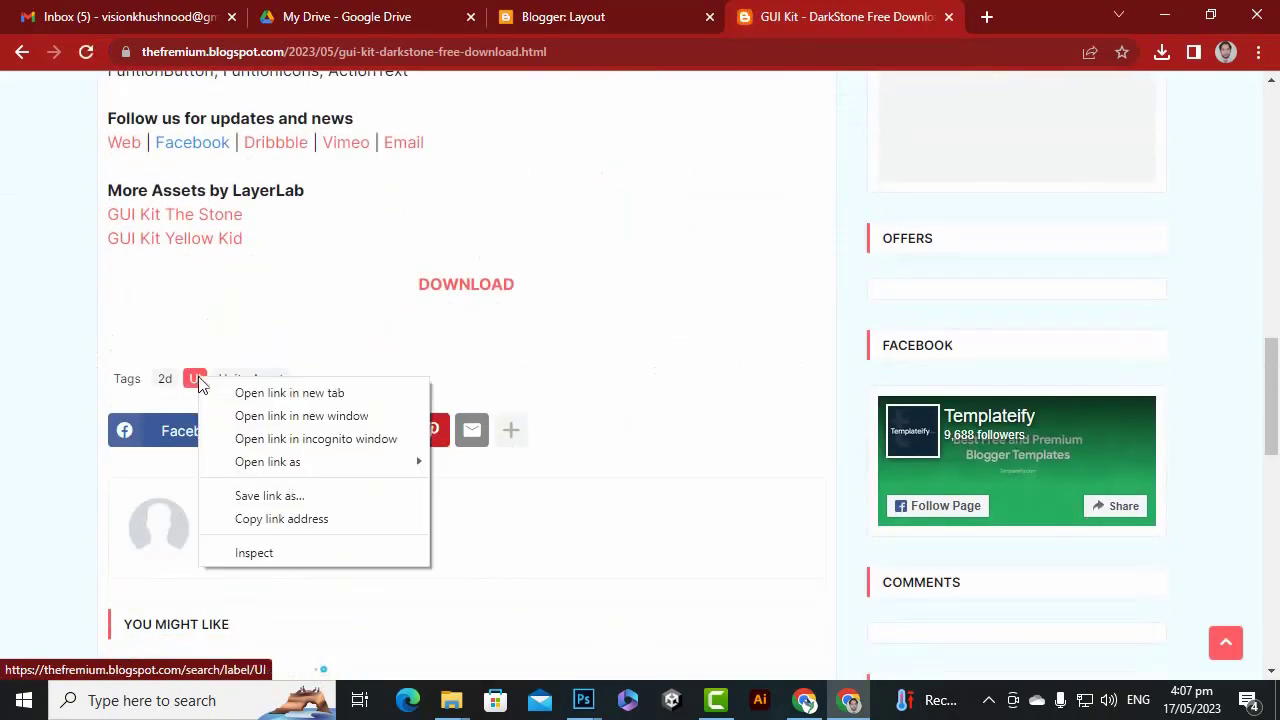
{"action": "left_click", "coordinate": [234, 392]}
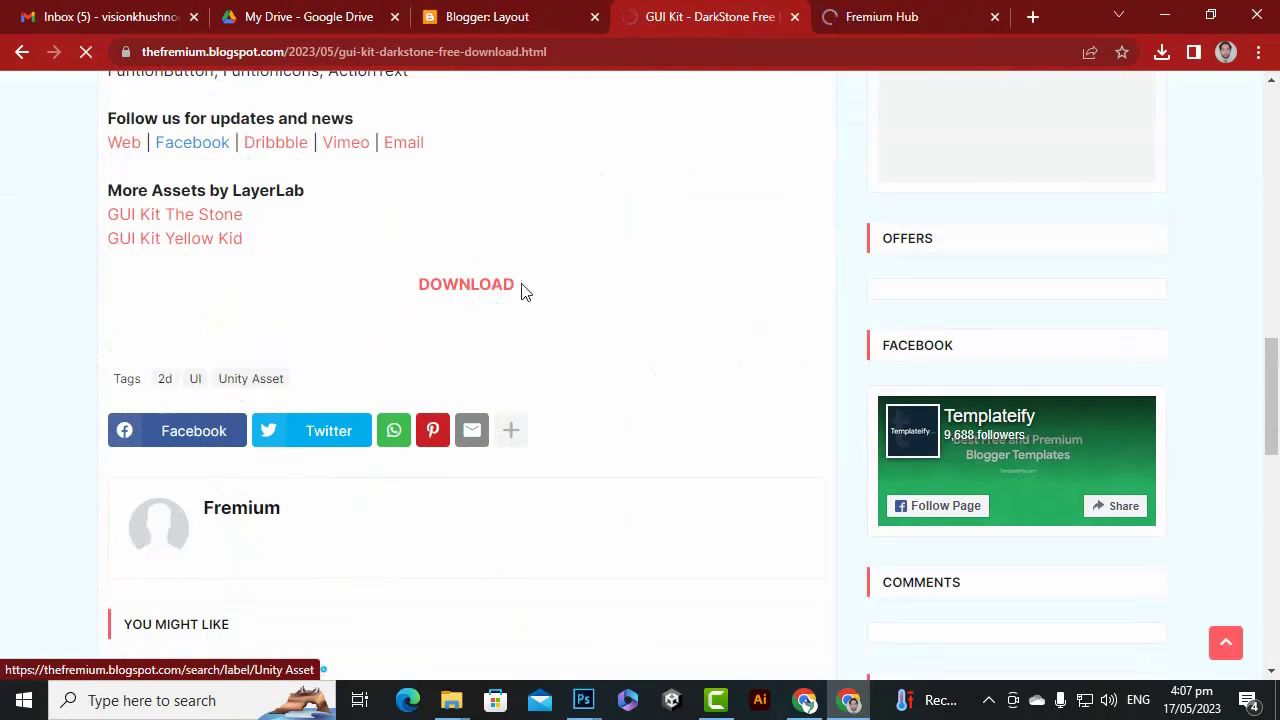
Copy the 2d label page's address, set it as the _2d item's site URL in the link list, and save the item.
{"action": "left_click", "coordinate": [602, 55]}
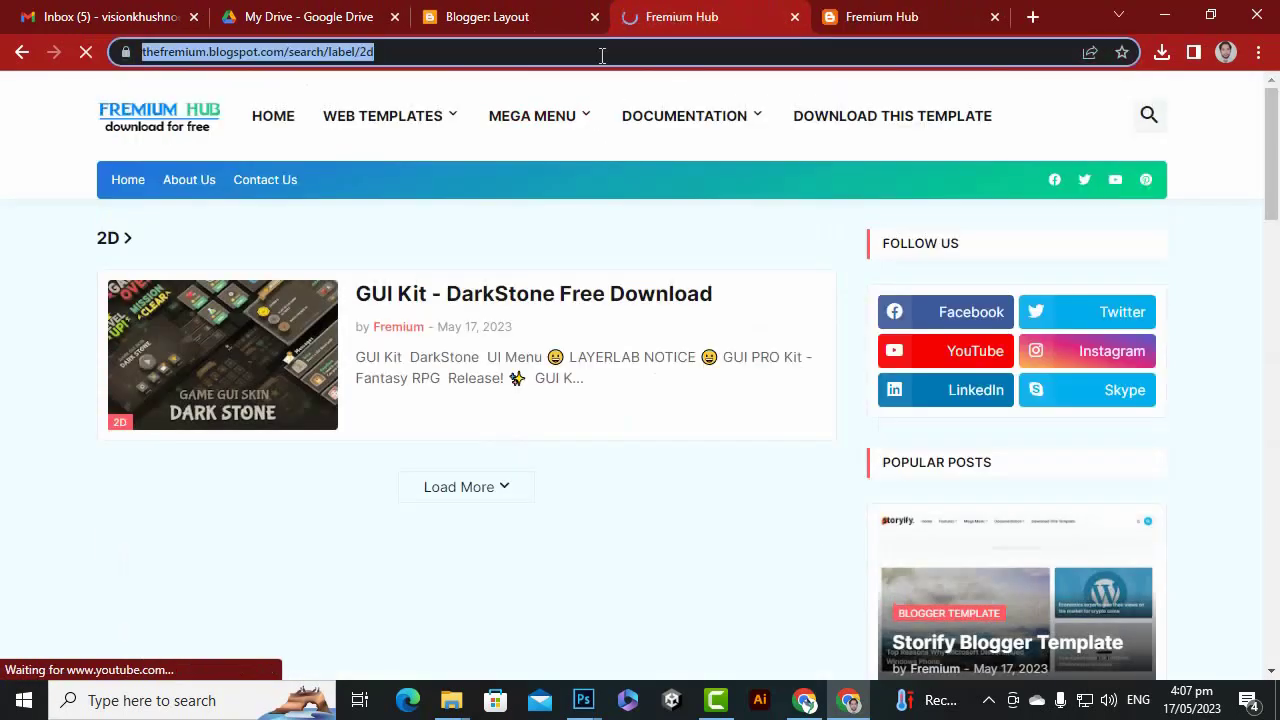
{"action": "right_click", "coordinate": [602, 55]}
{"action": "left_click", "coordinate": [625, 181]}
{"action": "key", "text": "ctrl+shift+Tab"}
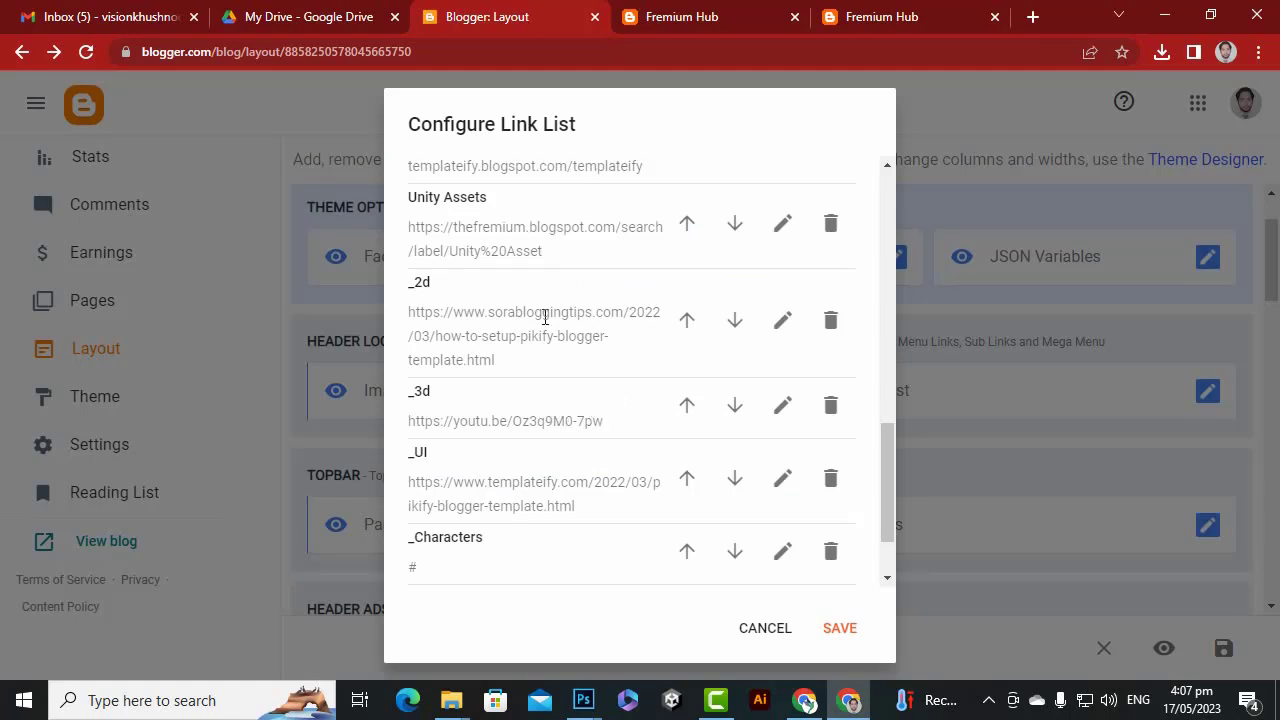
{"action": "left_click", "coordinate": [782, 321]}
{"action": "left_click", "coordinate": [538, 404]}
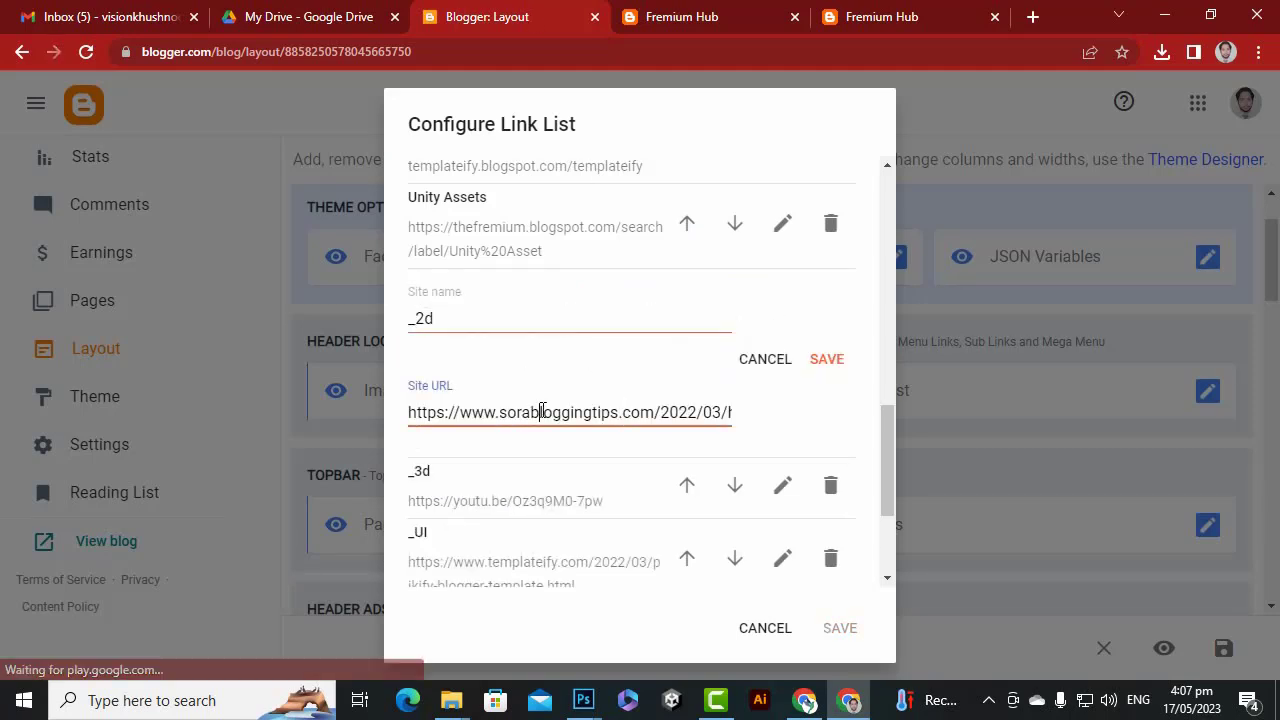
{"action": "key", "text": "ctrl+a"}
{"action": "key", "text": "ctrl+v"}
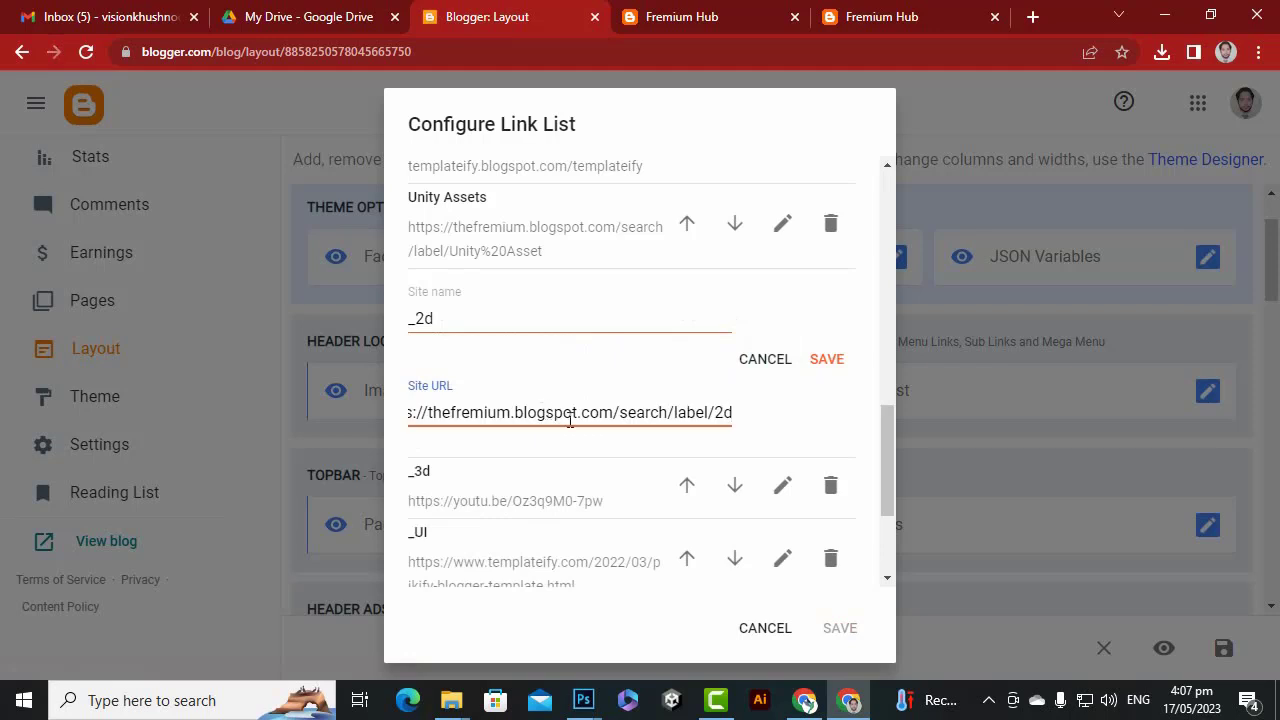
{"action": "left_click", "coordinate": [838, 362]}
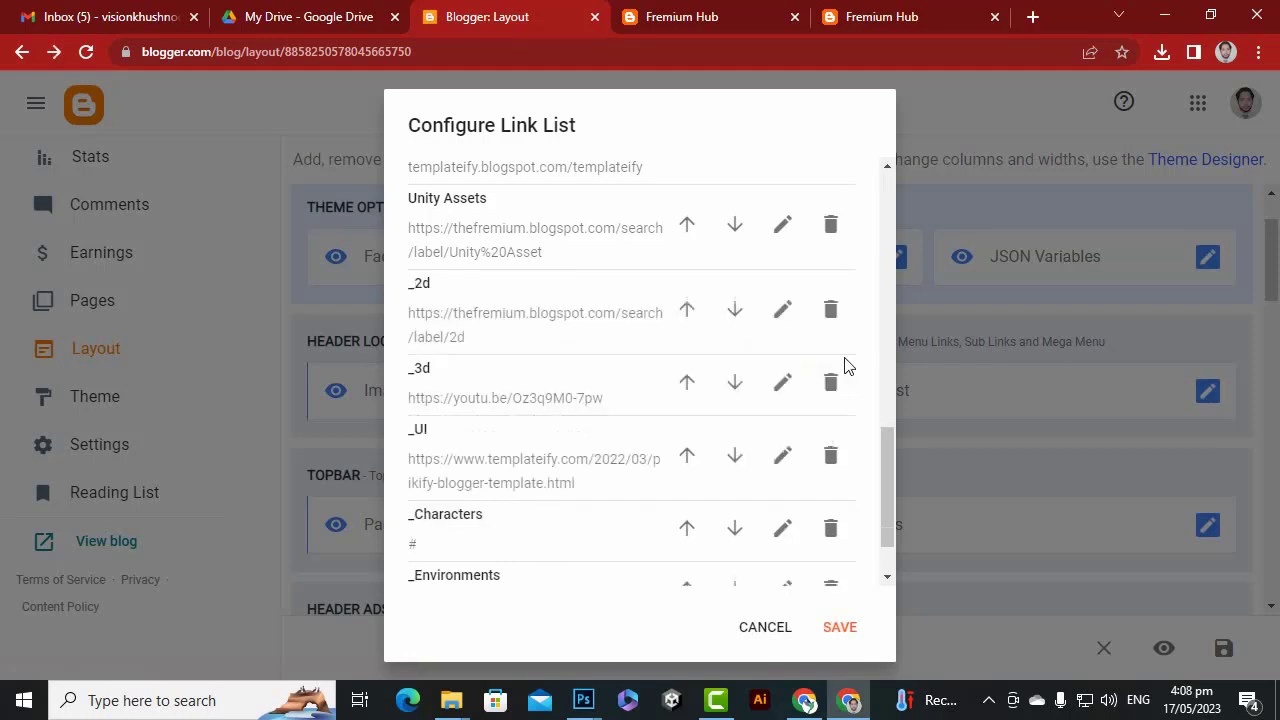
Set the _UI item's site URL to the address copied from the UI label page, saving the item and the link list.
{"action": "left_click", "coordinate": [686, 16]}
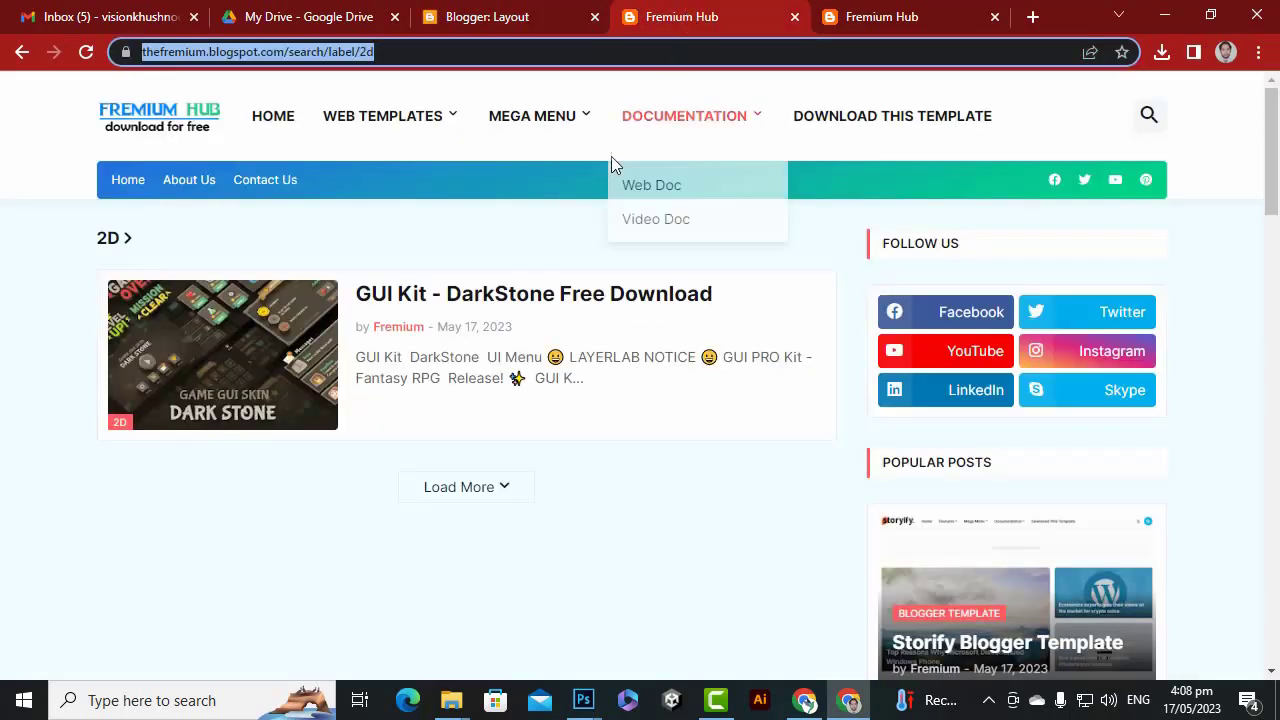
{"action": "left_click", "coordinate": [845, 17]}
{"action": "right_click", "coordinate": [423, 51]}
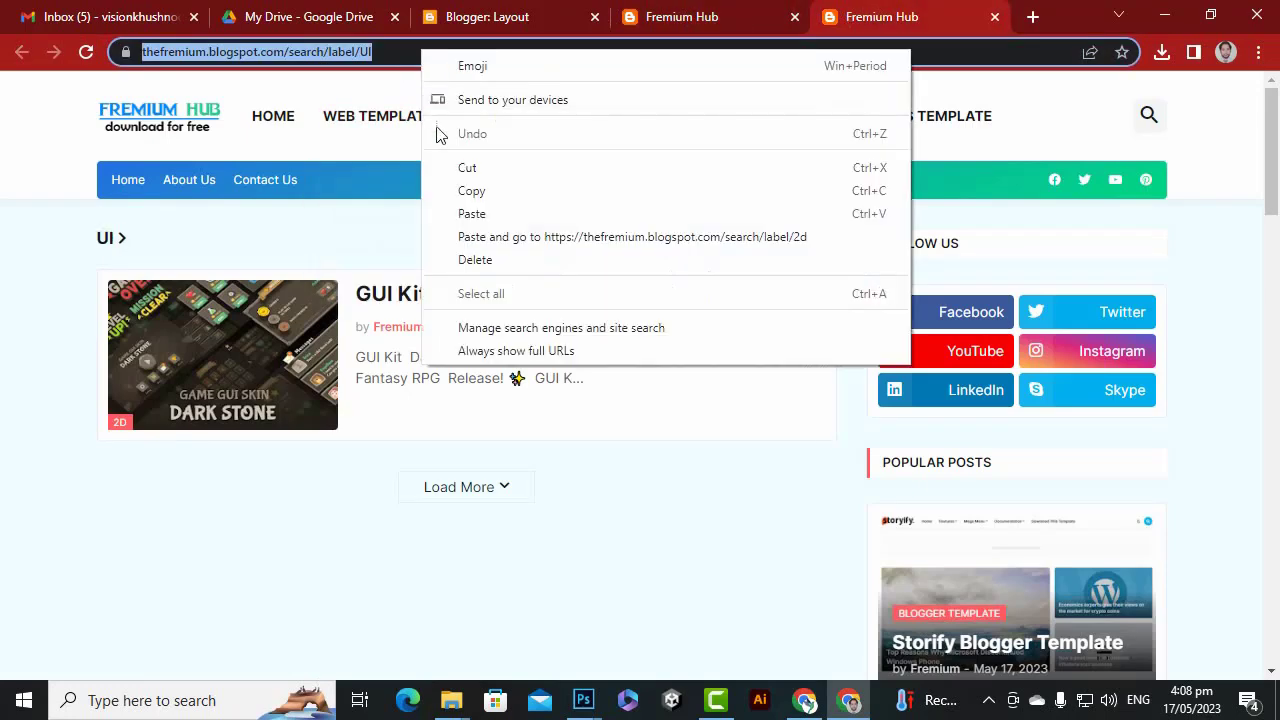
{"action": "left_click", "coordinate": [462, 191]}
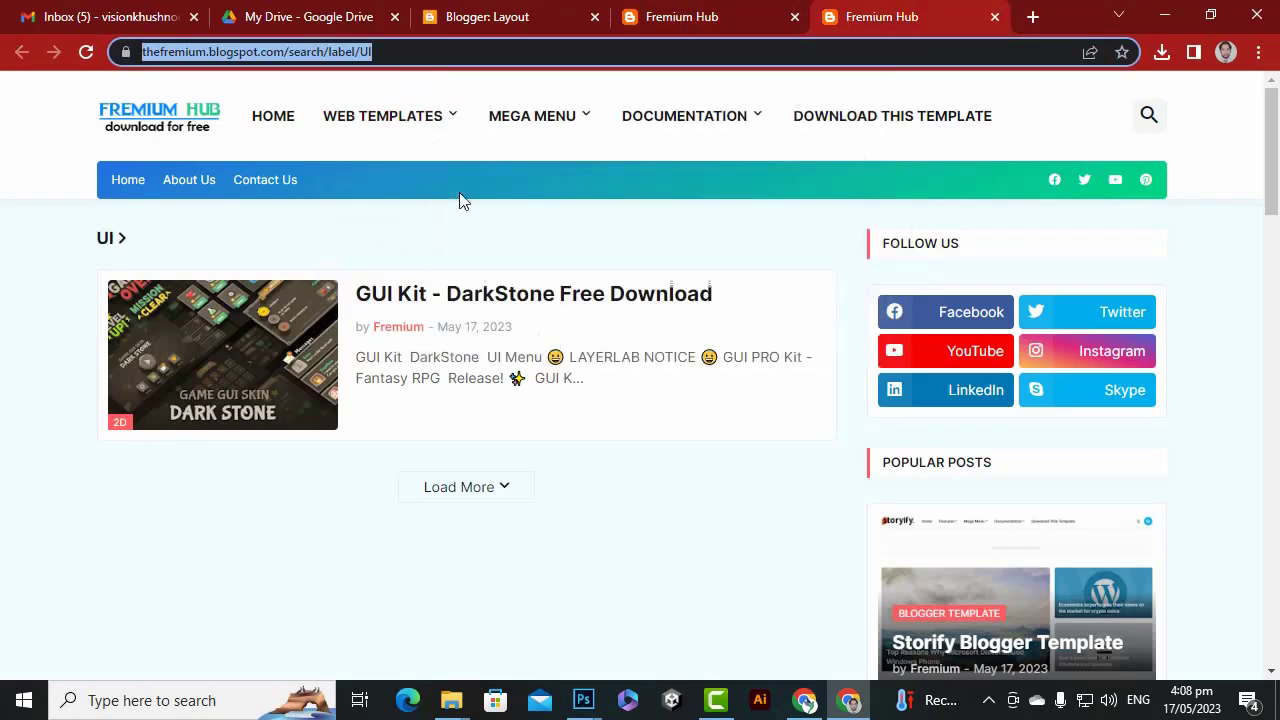
{"action": "left_click", "coordinate": [549, 14]}
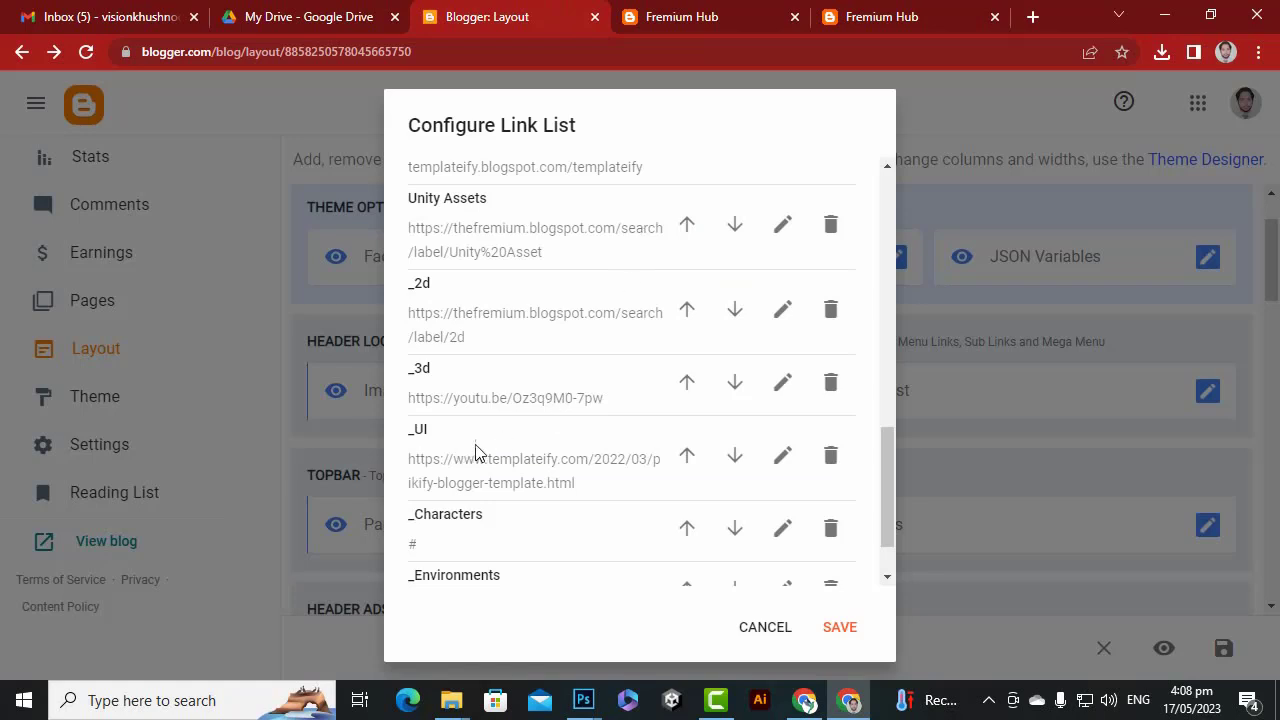
{"action": "left_click", "coordinate": [783, 456]}
{"action": "left_click", "coordinate": [563, 563]}
{"action": "key", "text": "ctrl+a"}
{"action": "key", "text": "ctrl+v"}
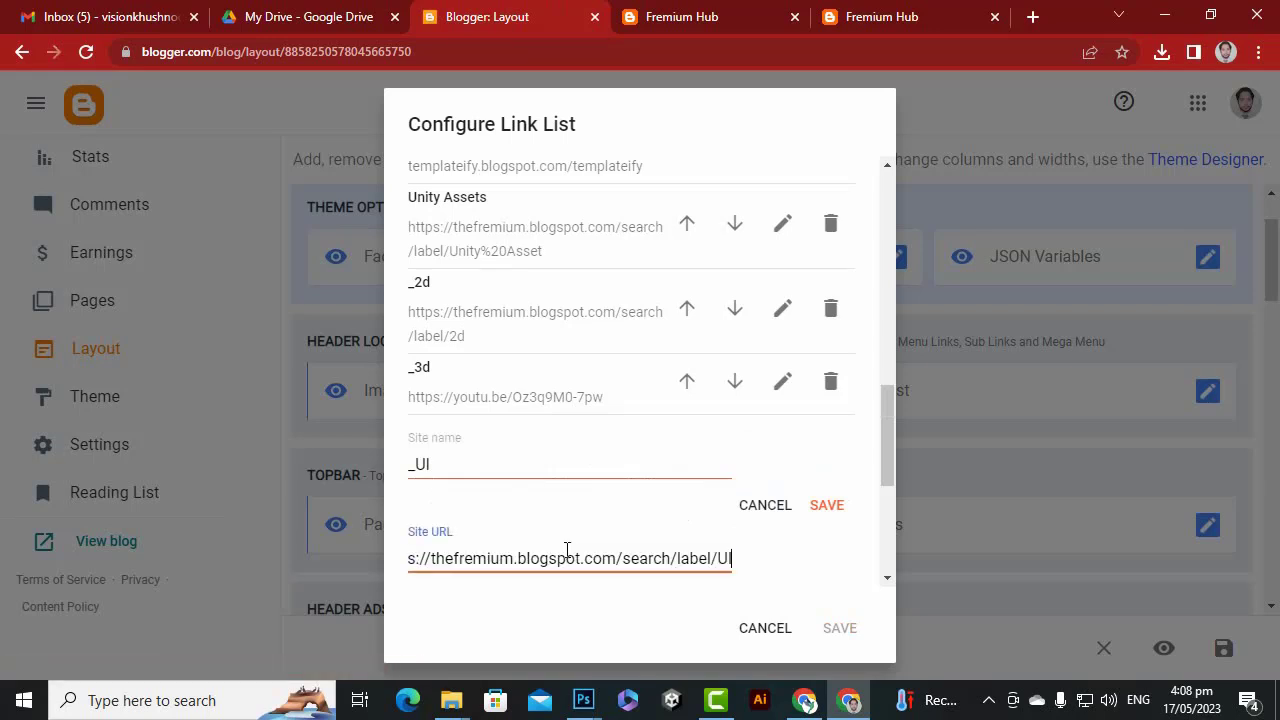
{"action": "left_click", "coordinate": [826, 508]}
{"action": "left_click", "coordinate": [843, 628]}
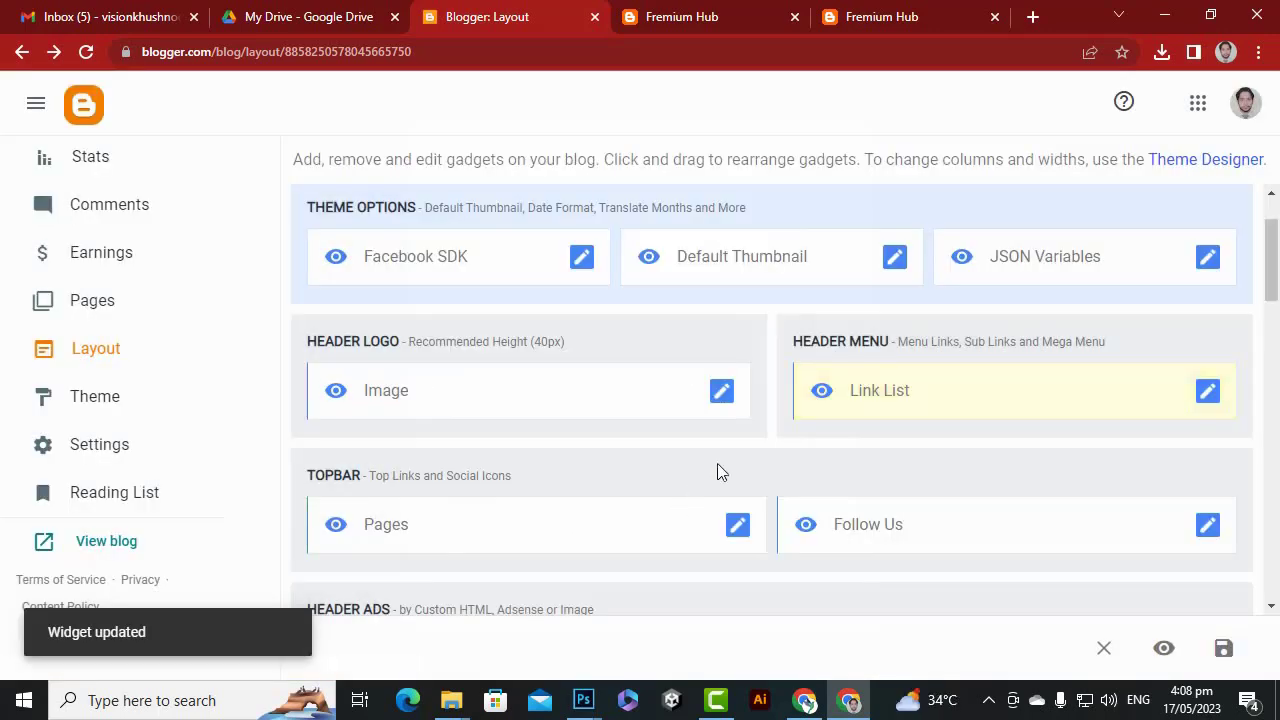
Review the 2d and UI label pages on the live blog.
{"action": "left_click", "coordinate": [690, 17]}
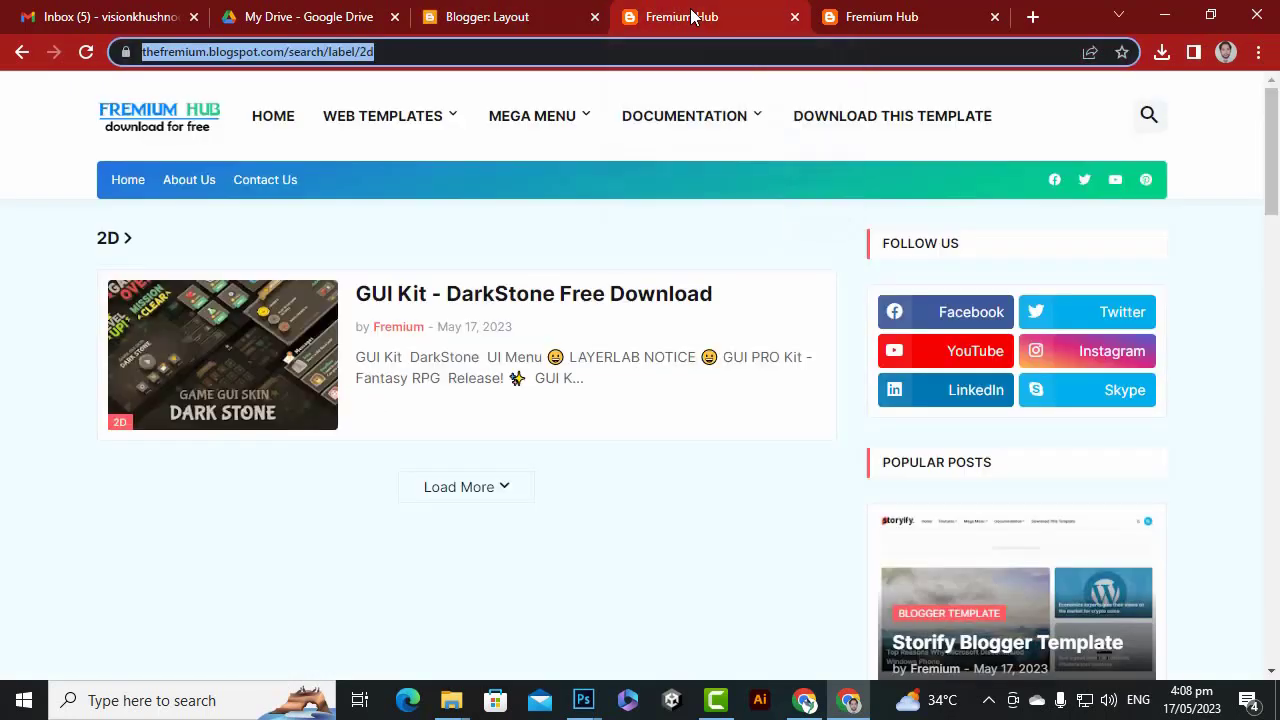
{"action": "left_click", "coordinate": [845, 22]}
{"action": "mouse_move", "coordinate": [644, 116]}
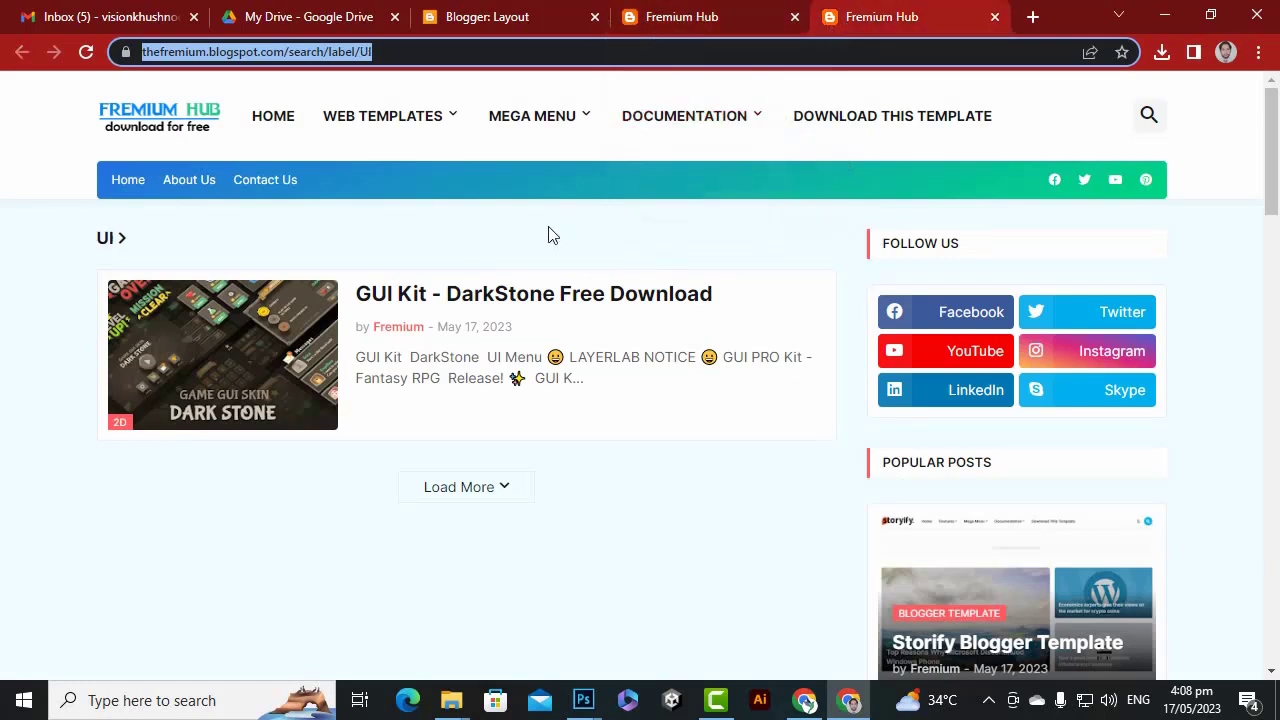
Open the GUI Kit - DarkStone Free Download post for editing in Blogger and compare its labels with the live 2d label page.
{"action": "left_click", "coordinate": [474, 22]}
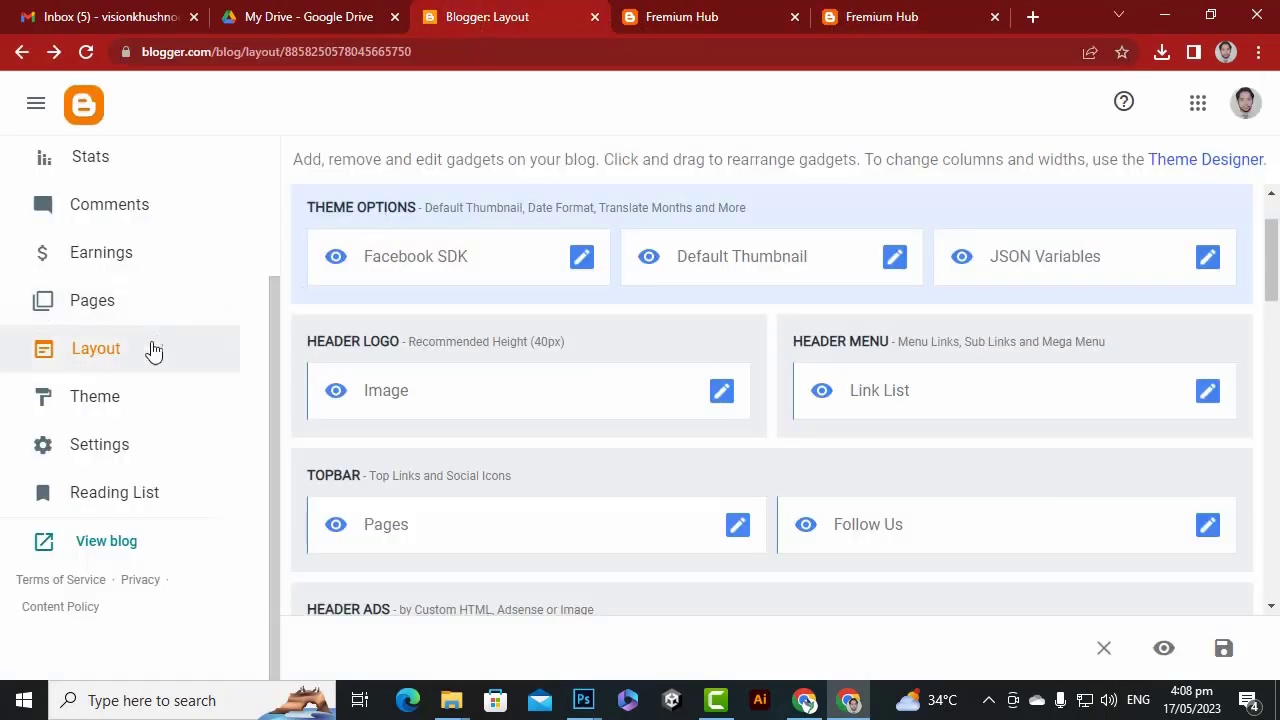
{"action": "scroll", "coordinate": [126, 460], "scroll_direction": "up", "scroll_amount": 2}
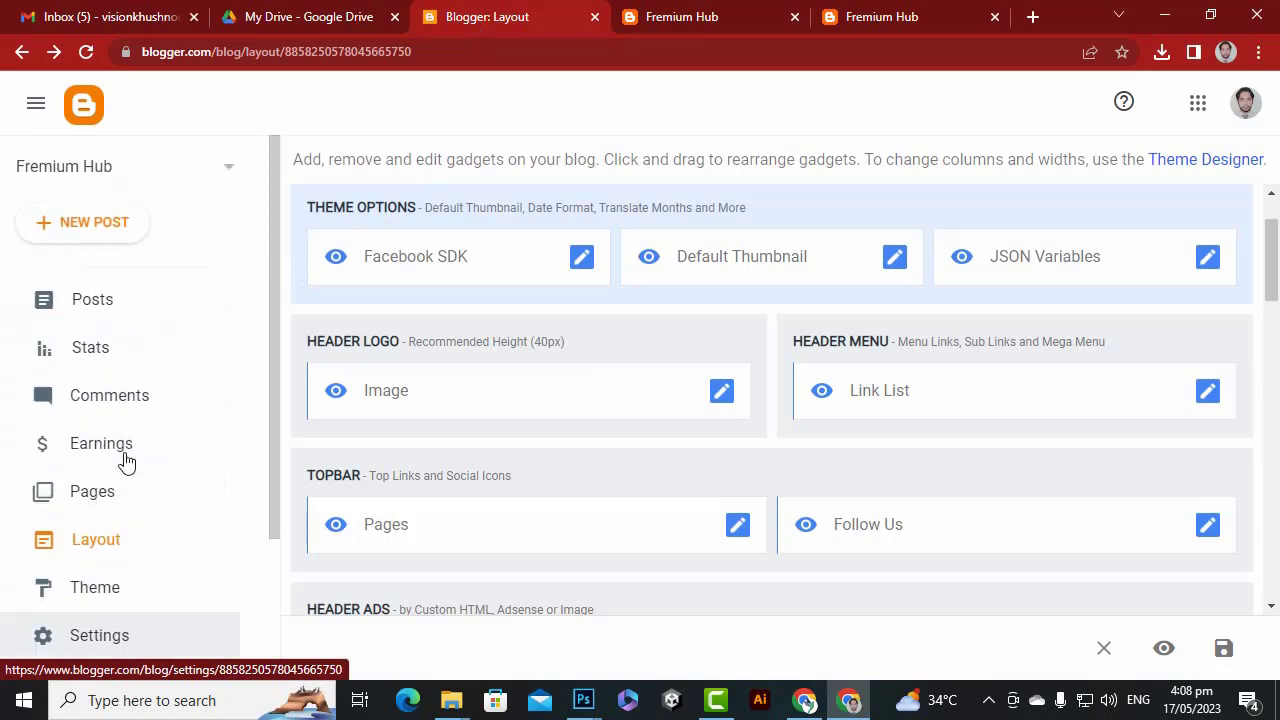
{"action": "scroll", "coordinate": [128, 457], "scroll_direction": "down", "scroll_amount": 2}
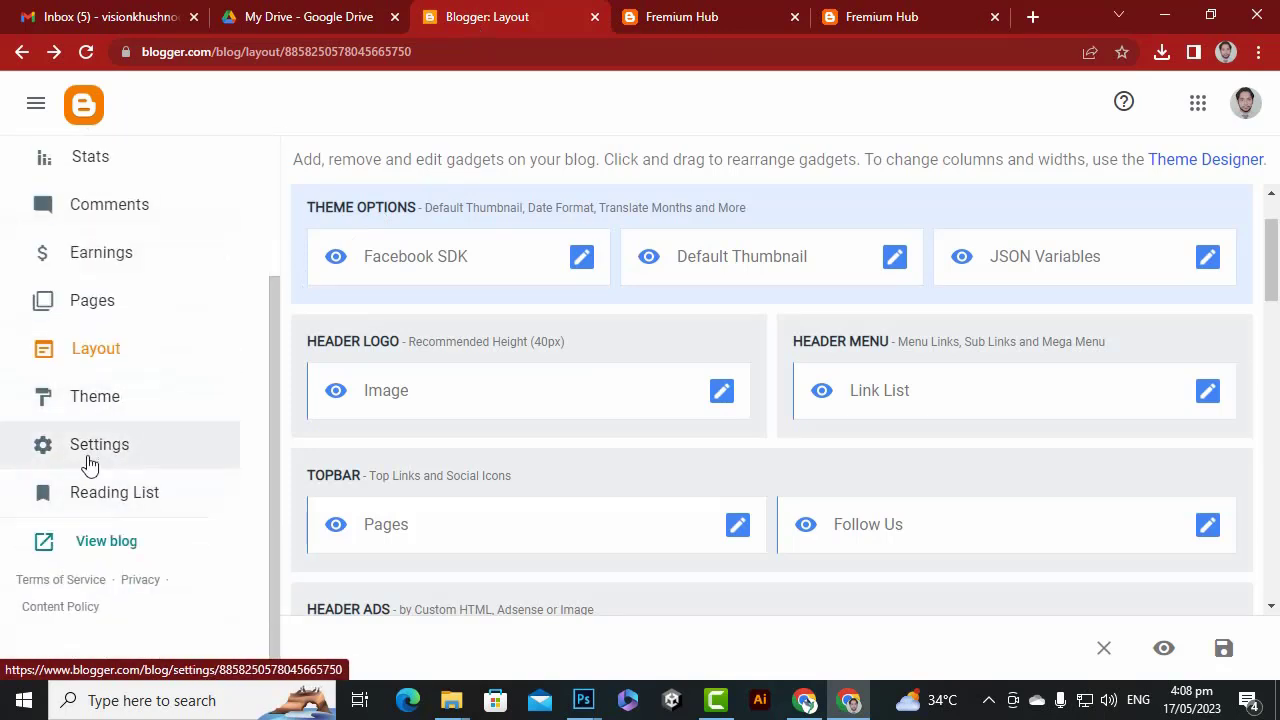
{"action": "left_click", "coordinate": [90, 452]}
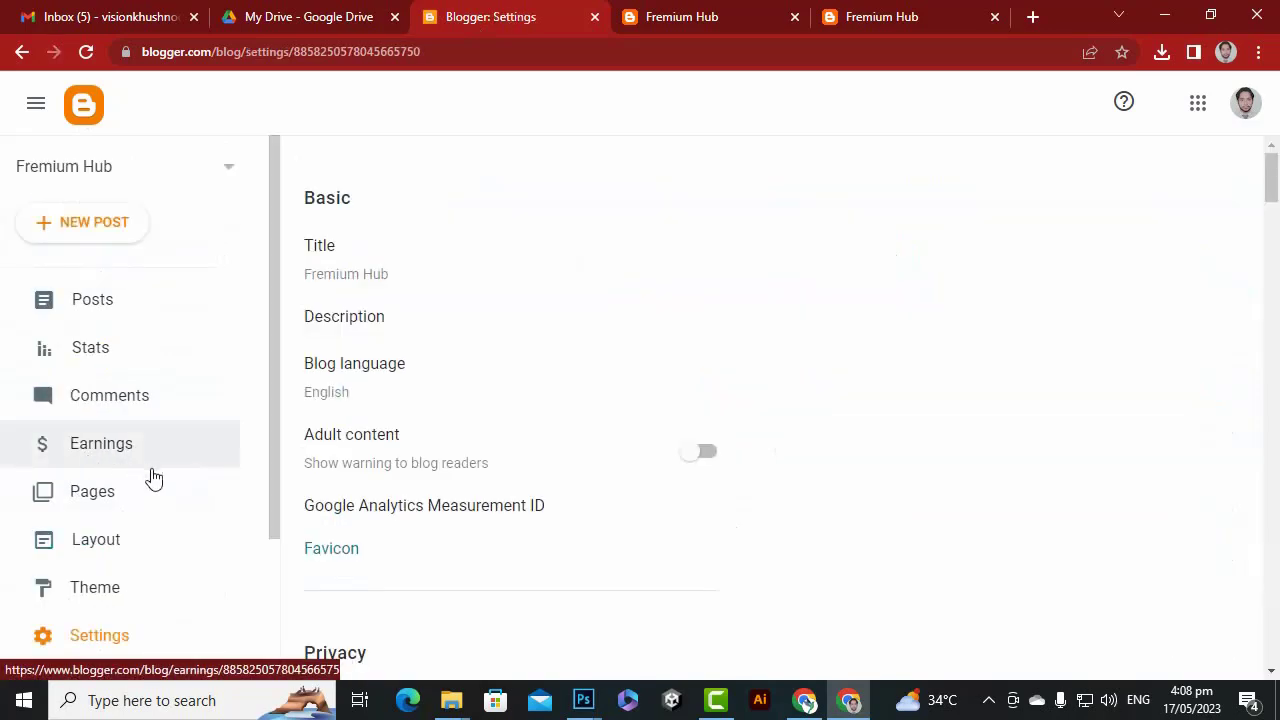
{"action": "left_click", "coordinate": [93, 310]}
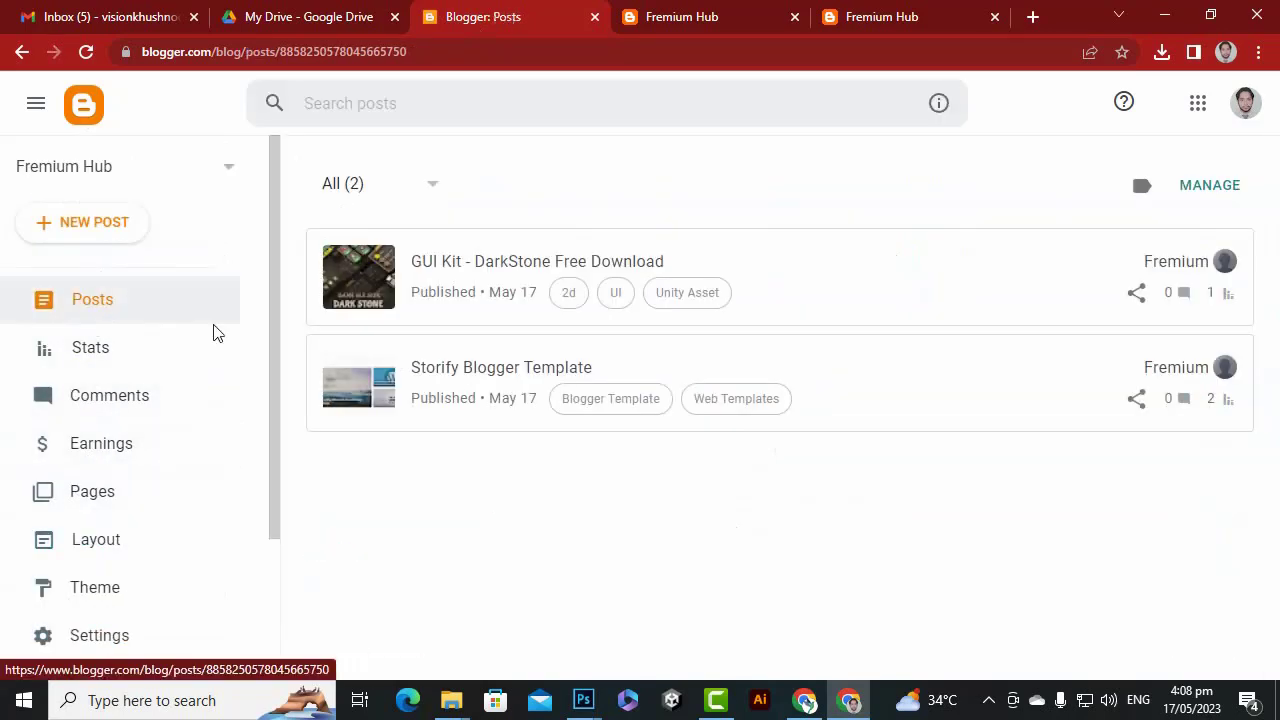
{"action": "left_click", "coordinate": [578, 266]}
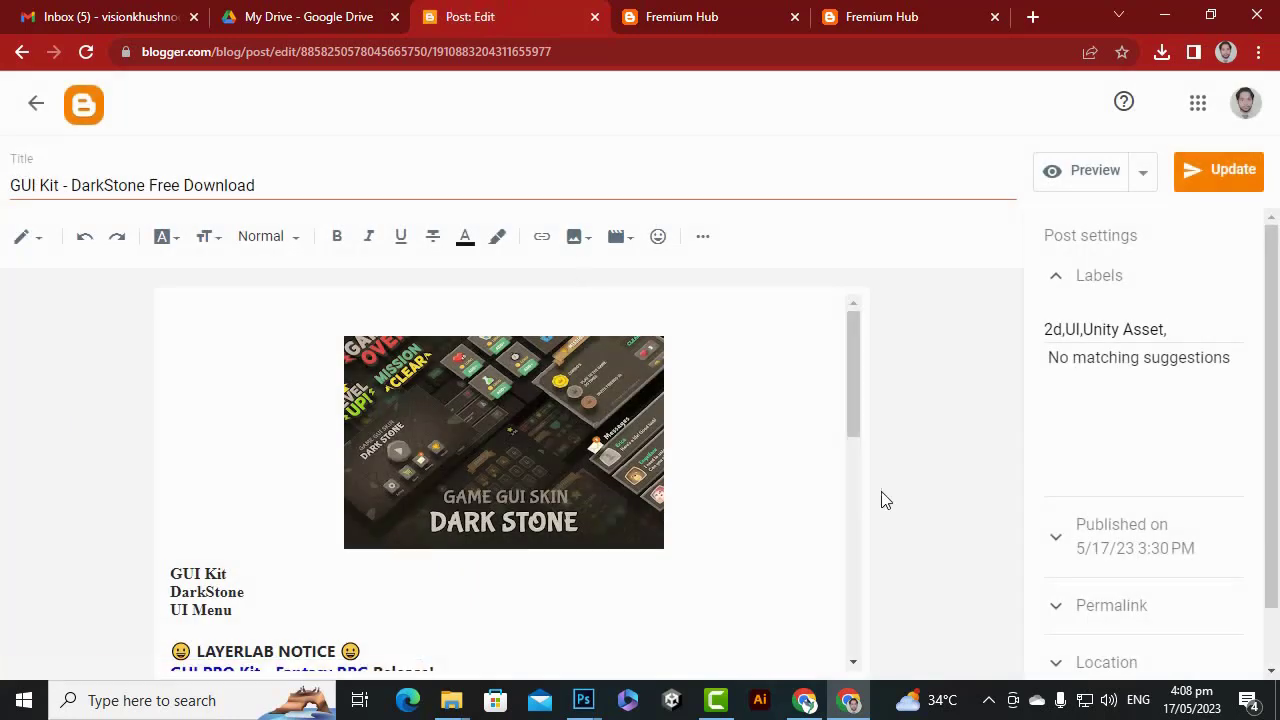
{"action": "left_click", "coordinate": [1077, 331]}
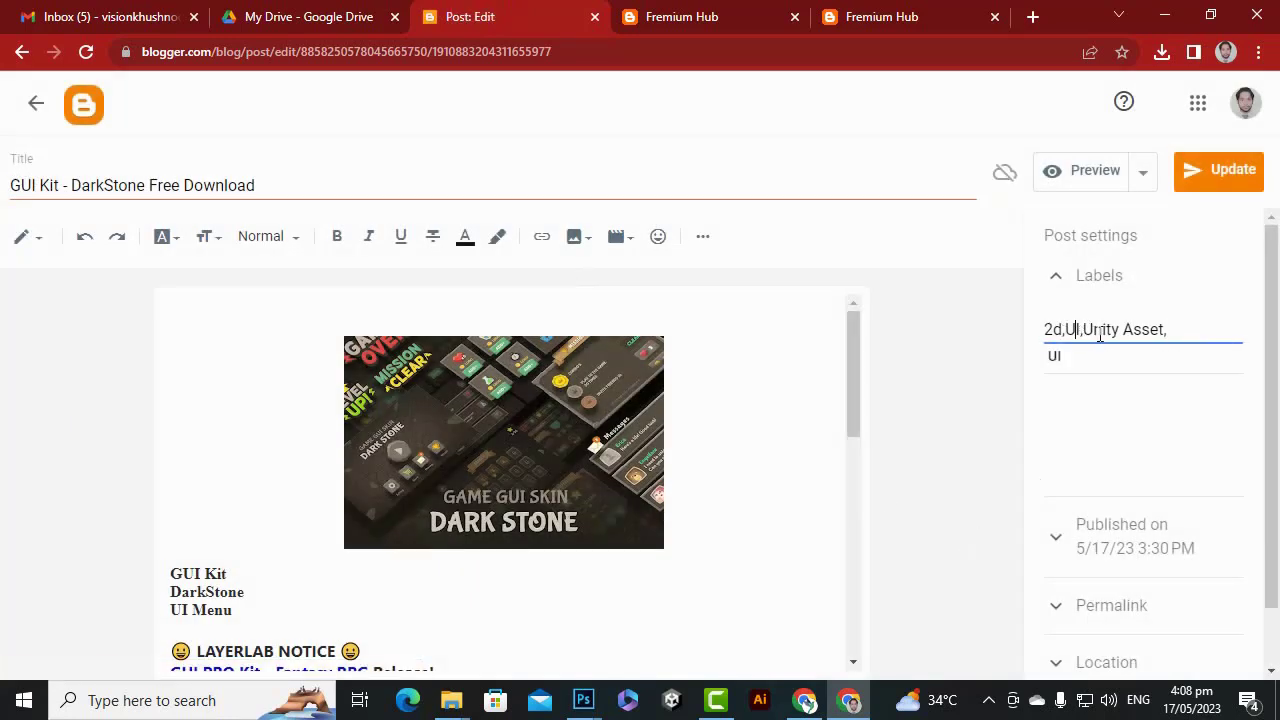
{"action": "left_click", "coordinate": [720, 20]}
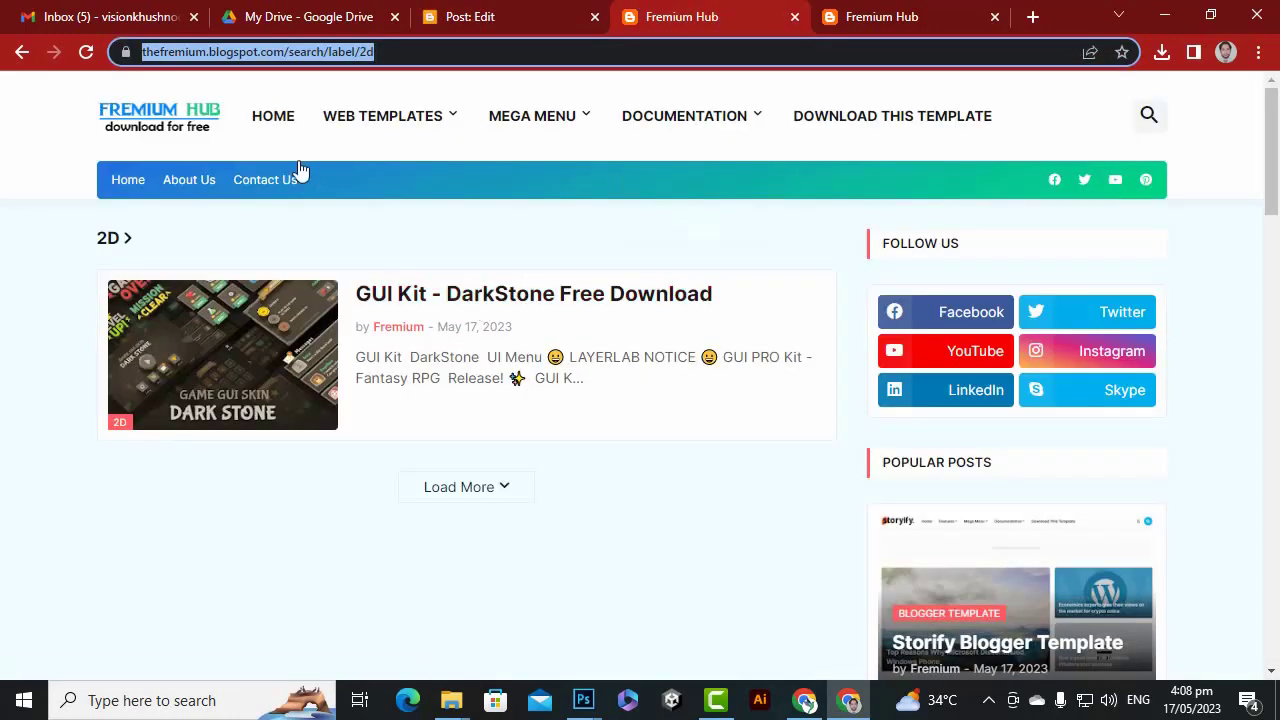
{"action": "left_click", "coordinate": [580, 18]}
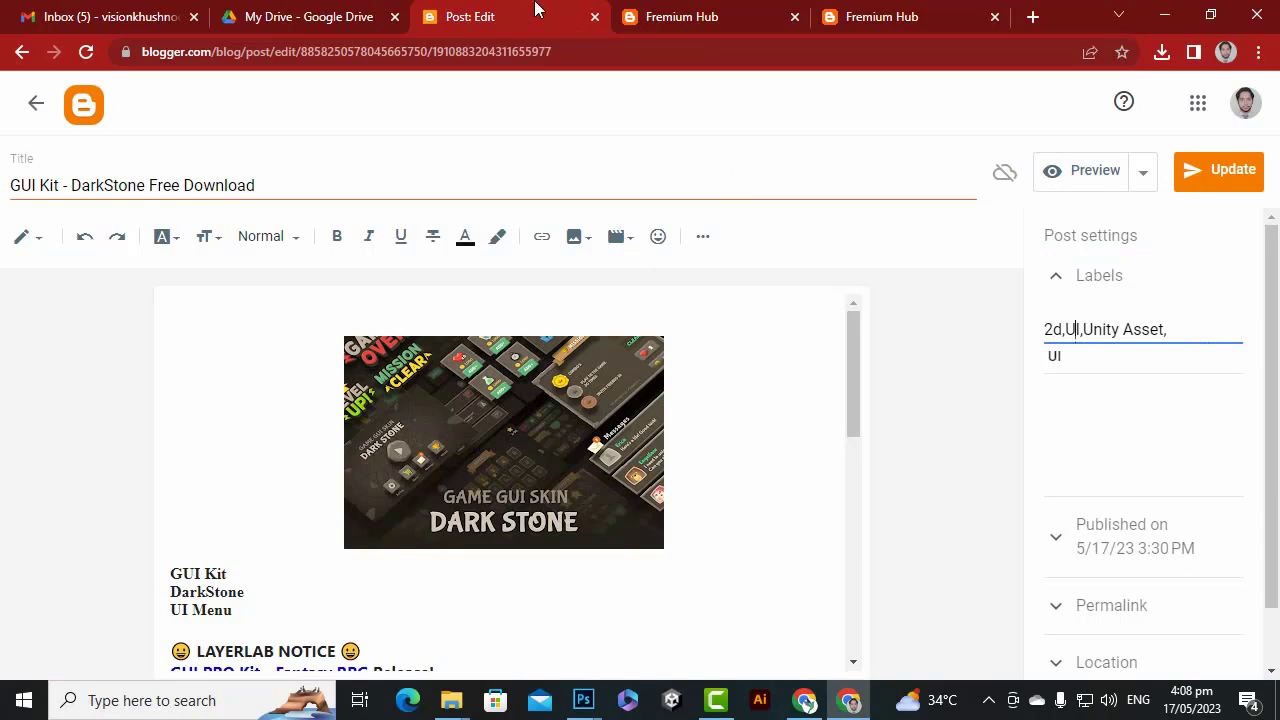
Reload the live blog and check the label pages linked from the 2d, UI and Unity Assets menu entries.
{"action": "left_click", "coordinate": [730, 14]}
{"action": "key", "text": "F5"}
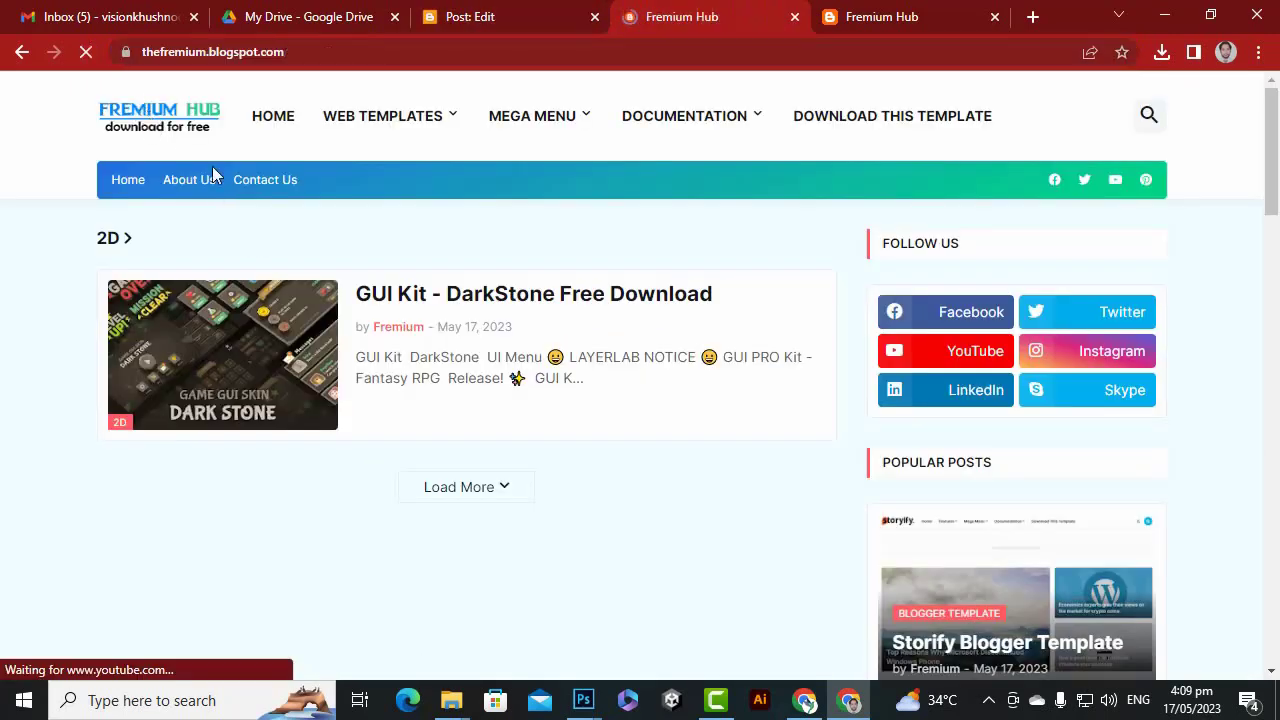
{"action": "mouse_move", "coordinate": [553, 139]}
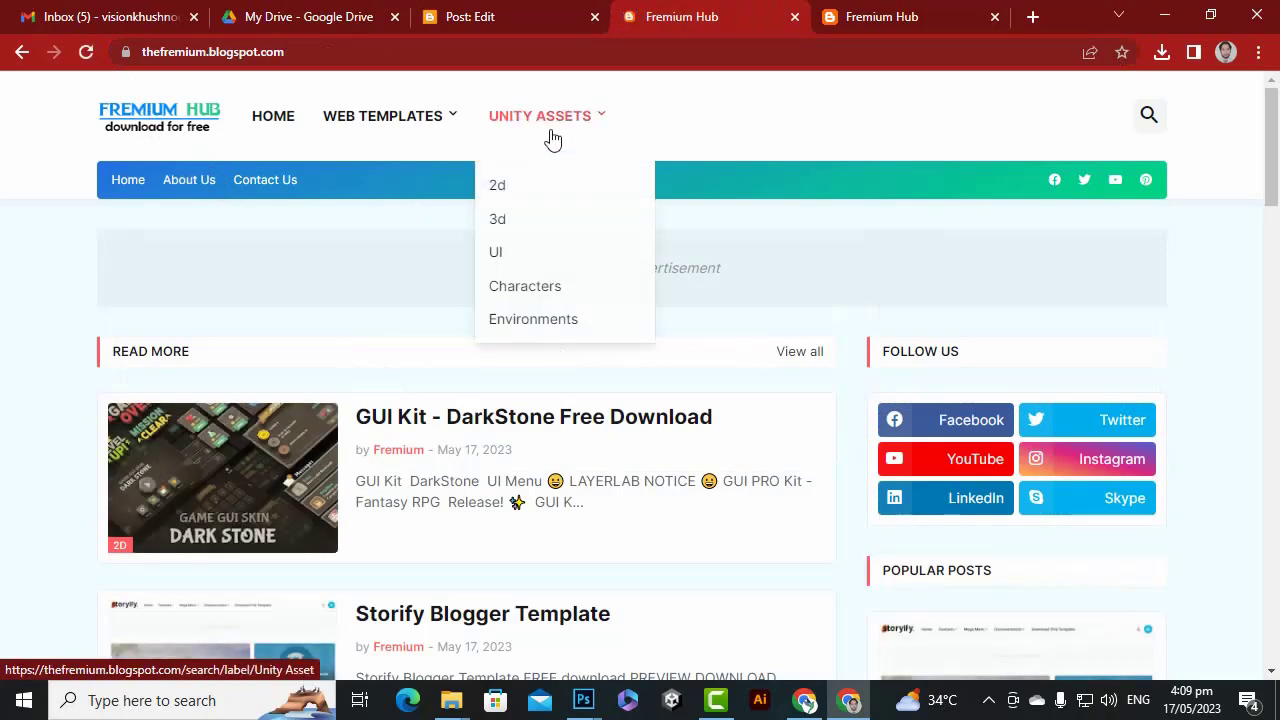
{"action": "left_click", "coordinate": [497, 192]}
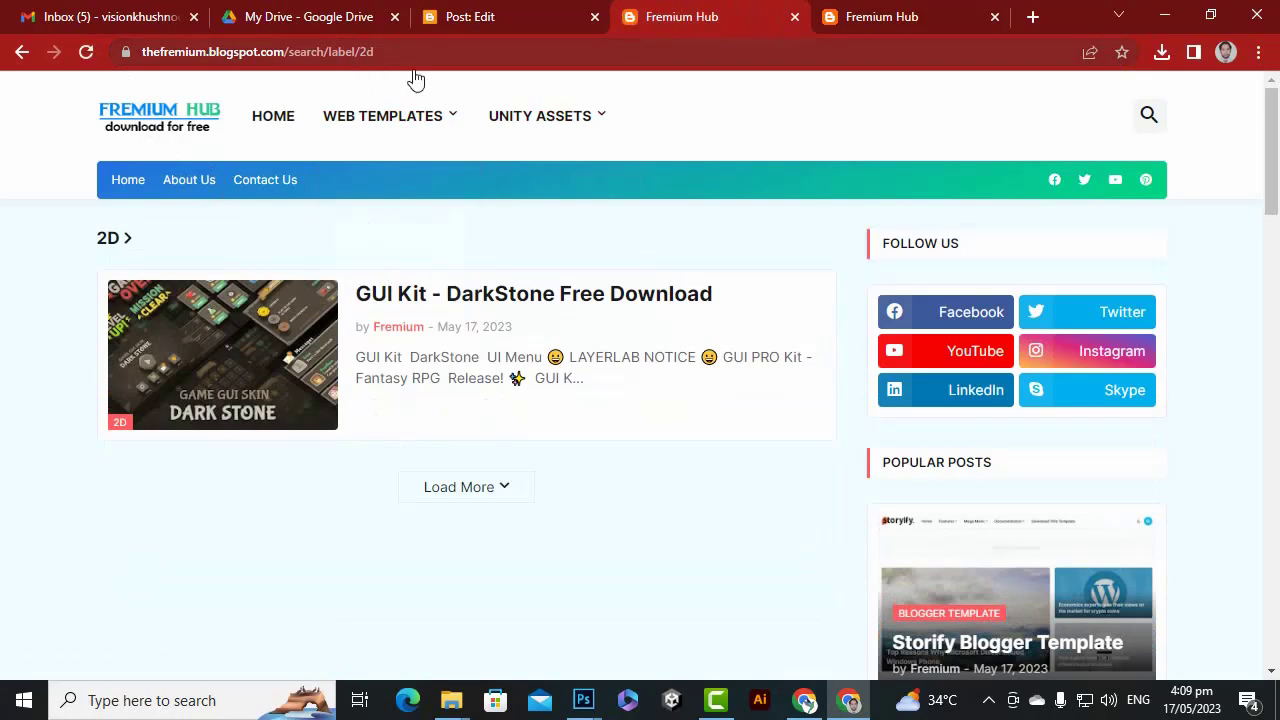
{"action": "left_click", "coordinate": [497, 190]}
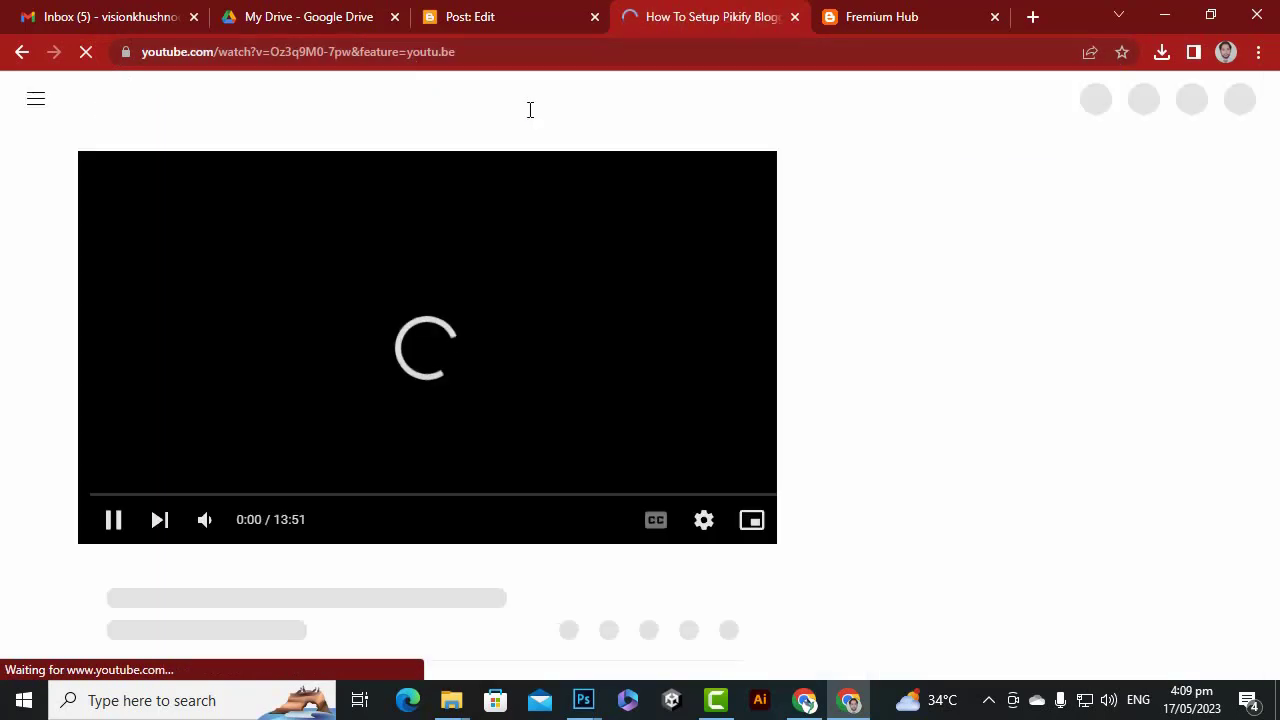
{"action": "left_click", "coordinate": [21, 52]}
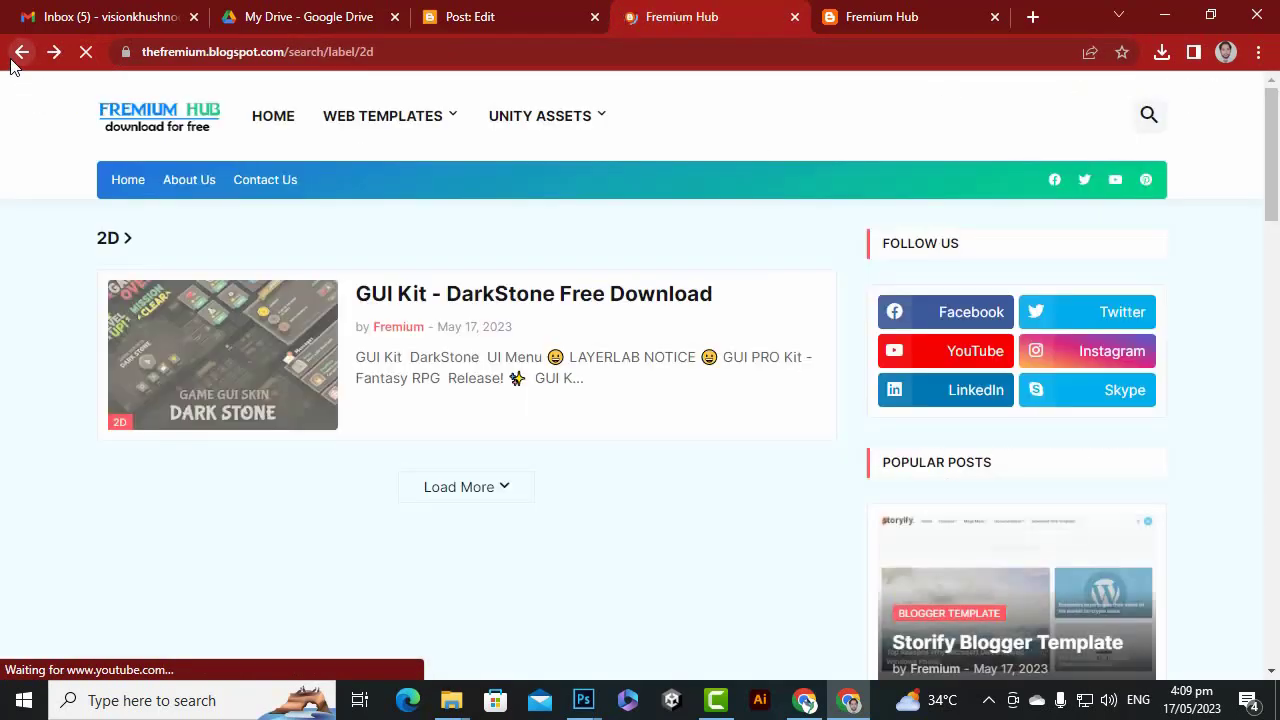
{"action": "mouse_move", "coordinate": [530, 133]}
{"action": "left_click", "coordinate": [500, 254]}
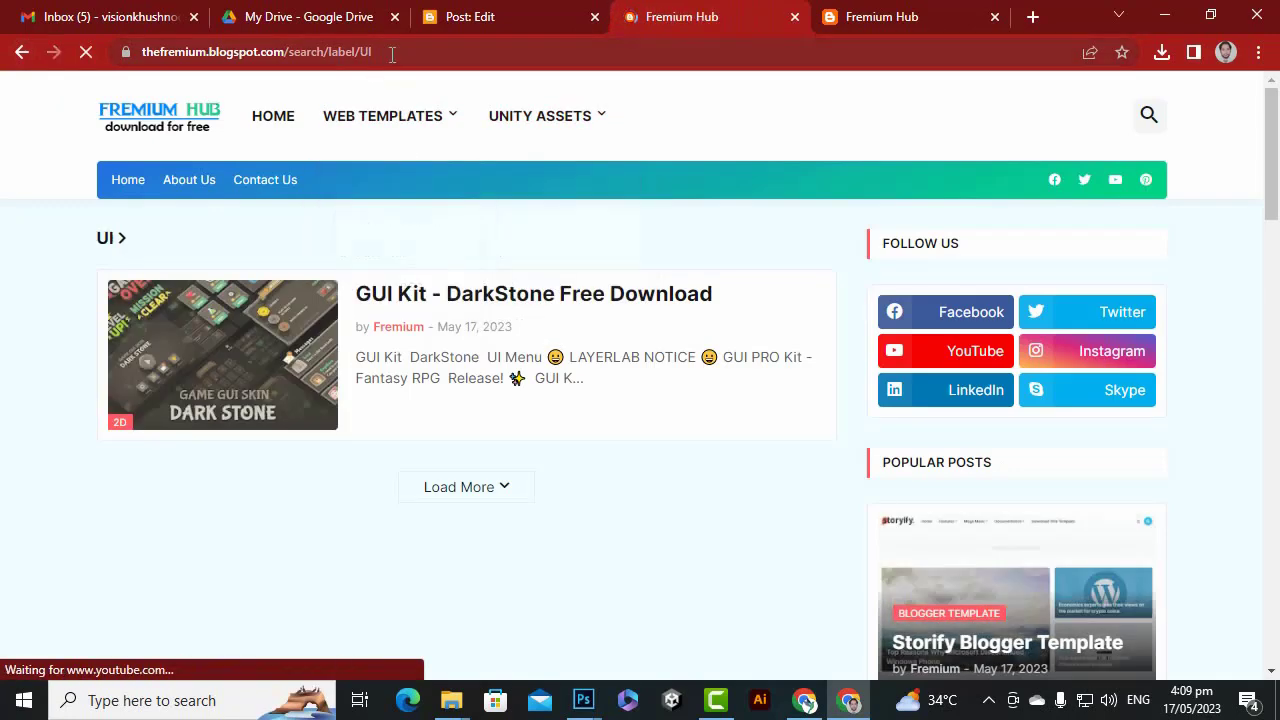
{"action": "mouse_move", "coordinate": [543, 125]}
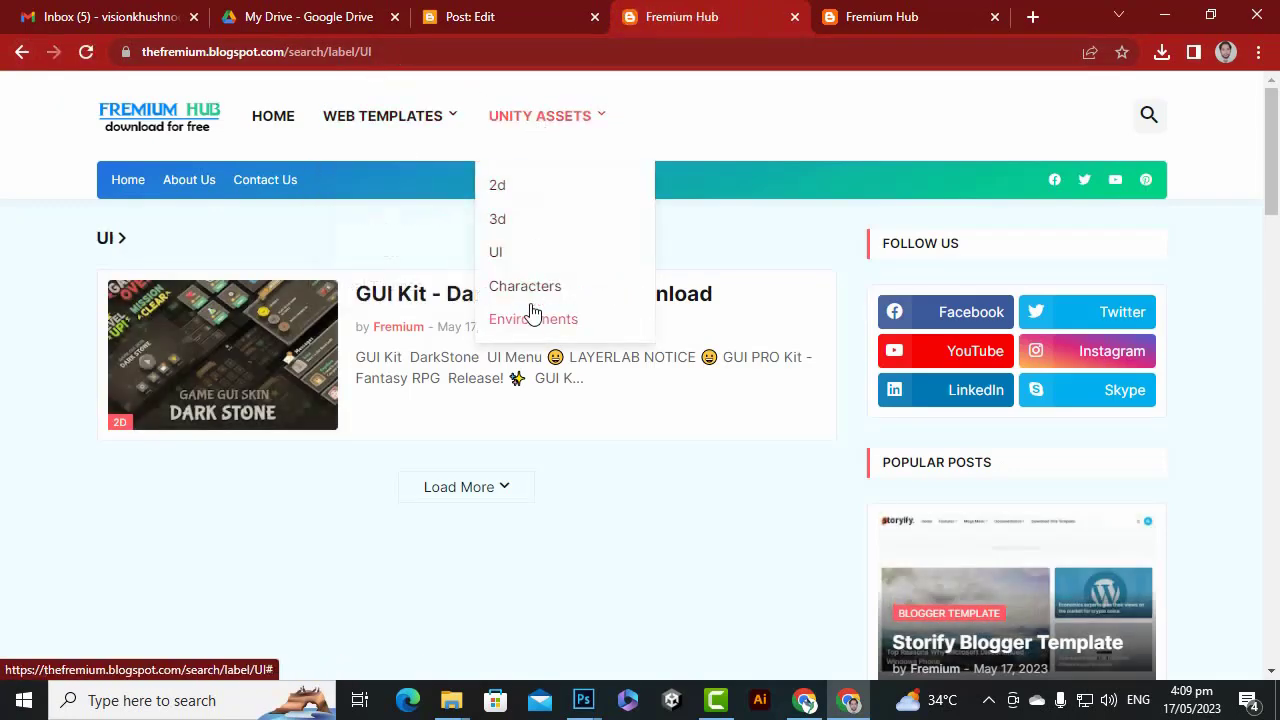
{"action": "left_click", "coordinate": [535, 127]}
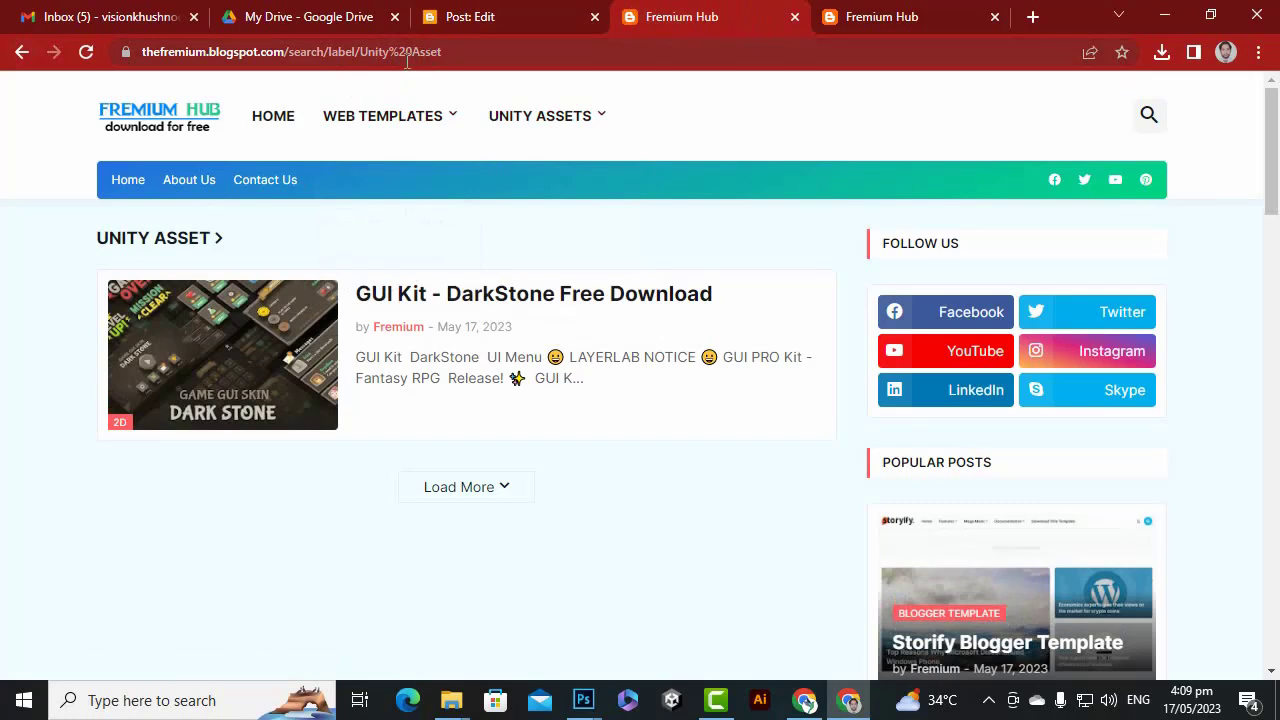
Change the GUI Kit - DarkStone Free Download post's Unity Asset label to UnityAsset and update the post.
{"action": "left_click", "coordinate": [470, 20]}
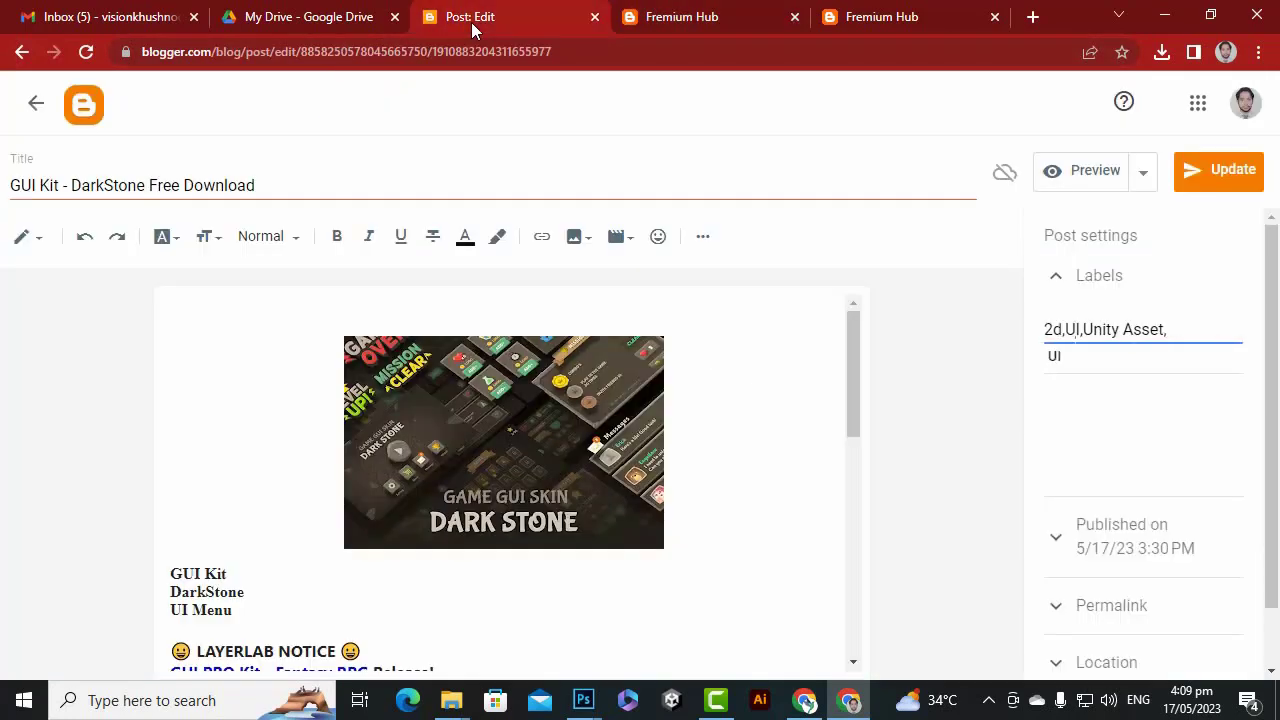
{"action": "left_click", "coordinate": [1126, 329]}
{"action": "key", "text": "BackSpace"}
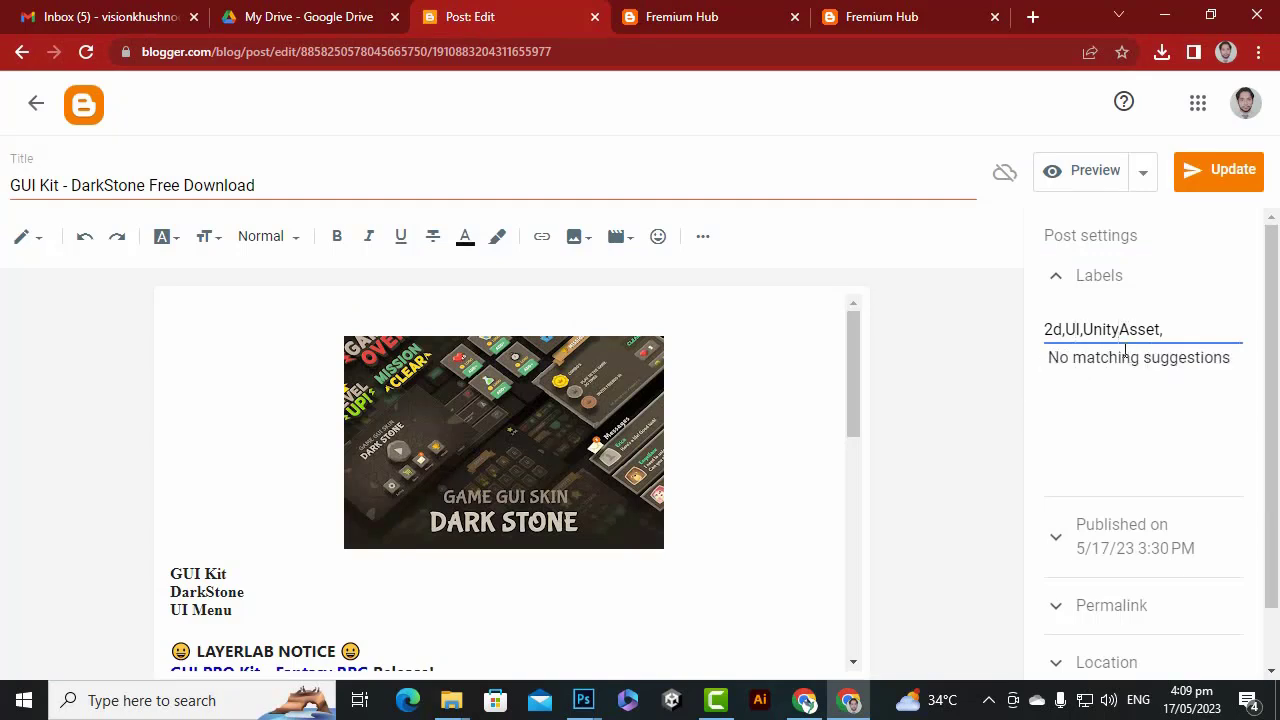
{"action": "left_click", "coordinate": [1207, 158]}
{"action": "left_click", "coordinate": [1177, 321]}
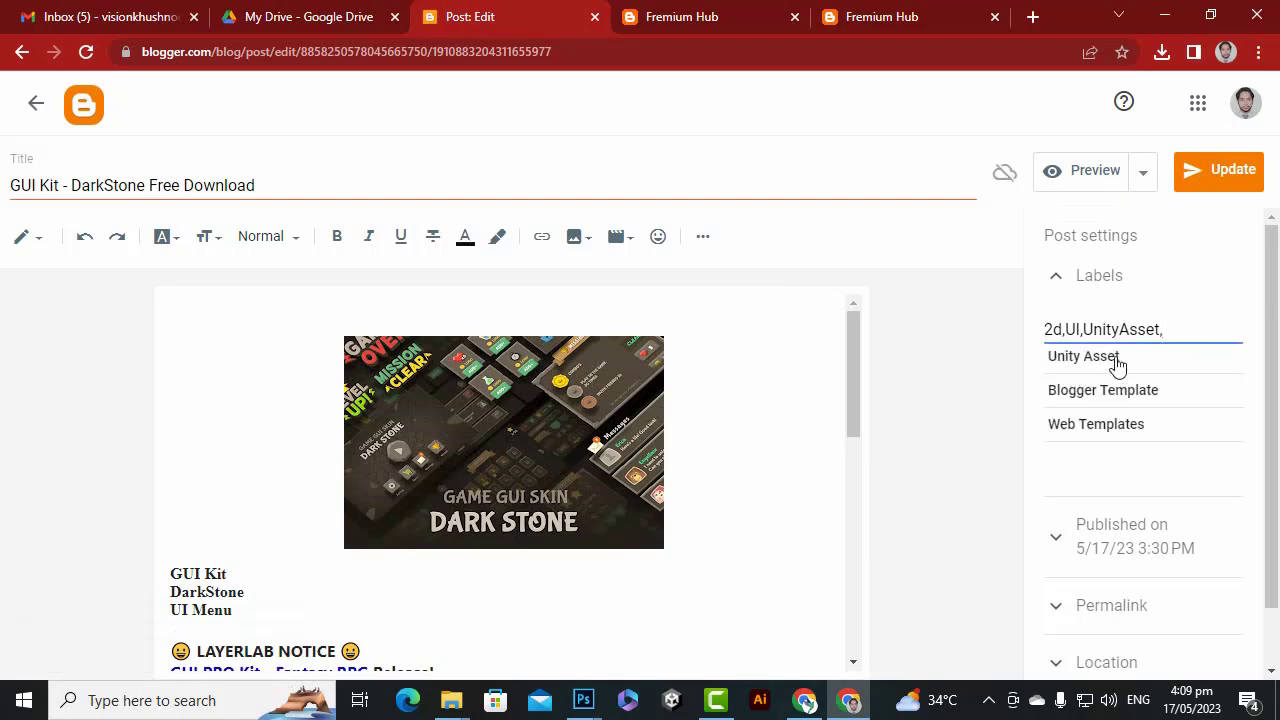
{"action": "type", "text": ","}
{"action": "scroll", "coordinate": [1122, 367], "scroll_direction": "down", "scroll_amount": 1}
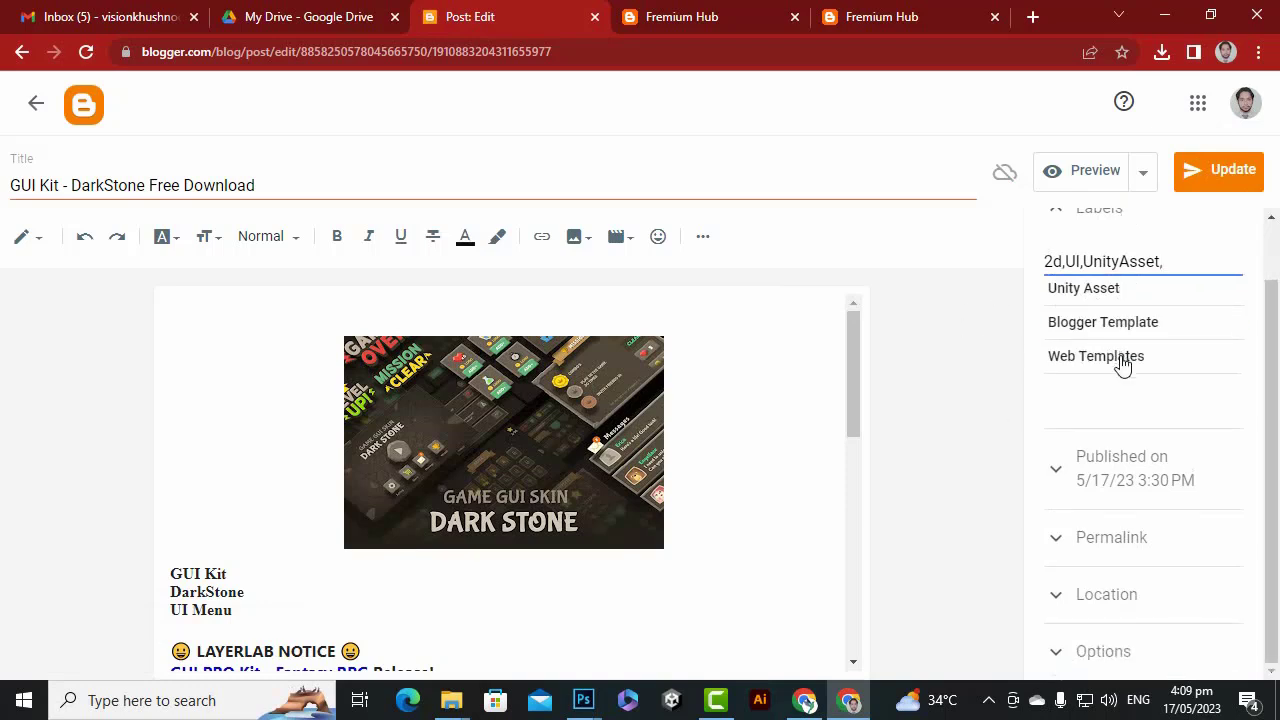
{"action": "scroll", "coordinate": [1108, 258], "scroll_direction": "up", "scroll_amount": 1}
{"action": "left_click", "coordinate": [968, 366]}
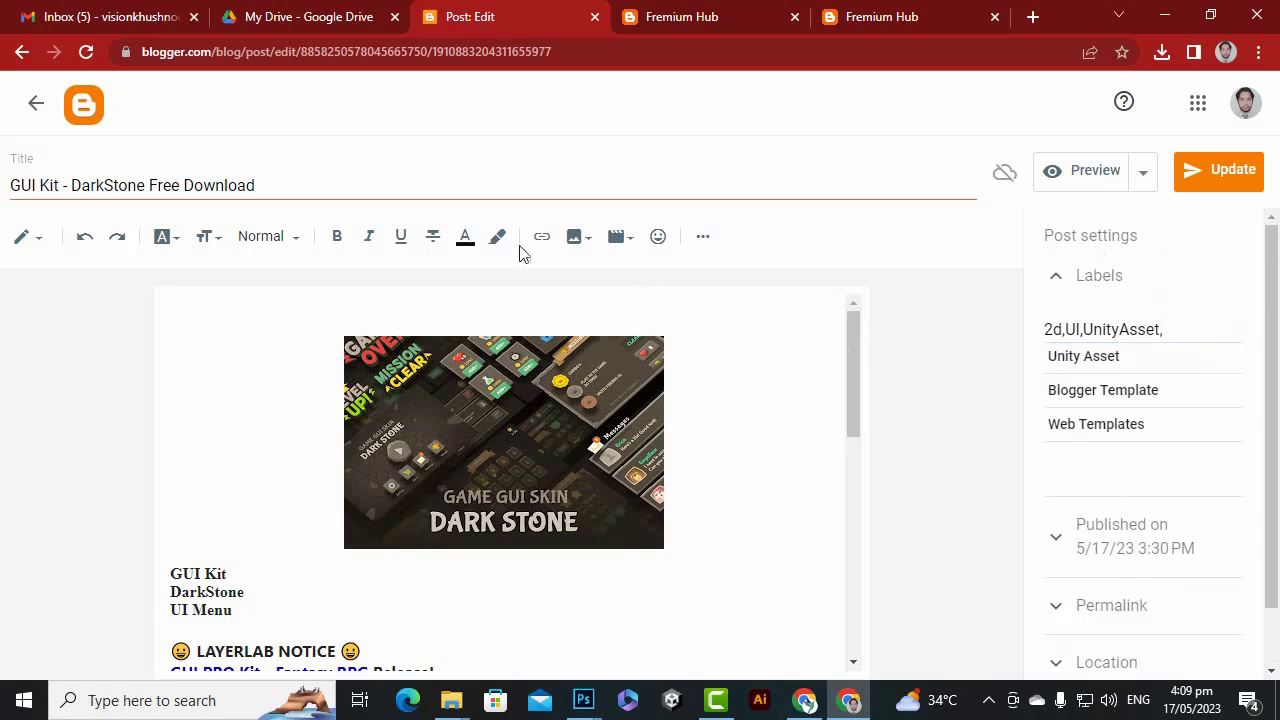
{"action": "left_click", "coordinate": [1232, 169]}
Try the Storify Blogger Template post's labels as BloggerTemplate and WebTemplates, restore the spaces in both, and update the post.
{"action": "left_click", "coordinate": [96, 109]}
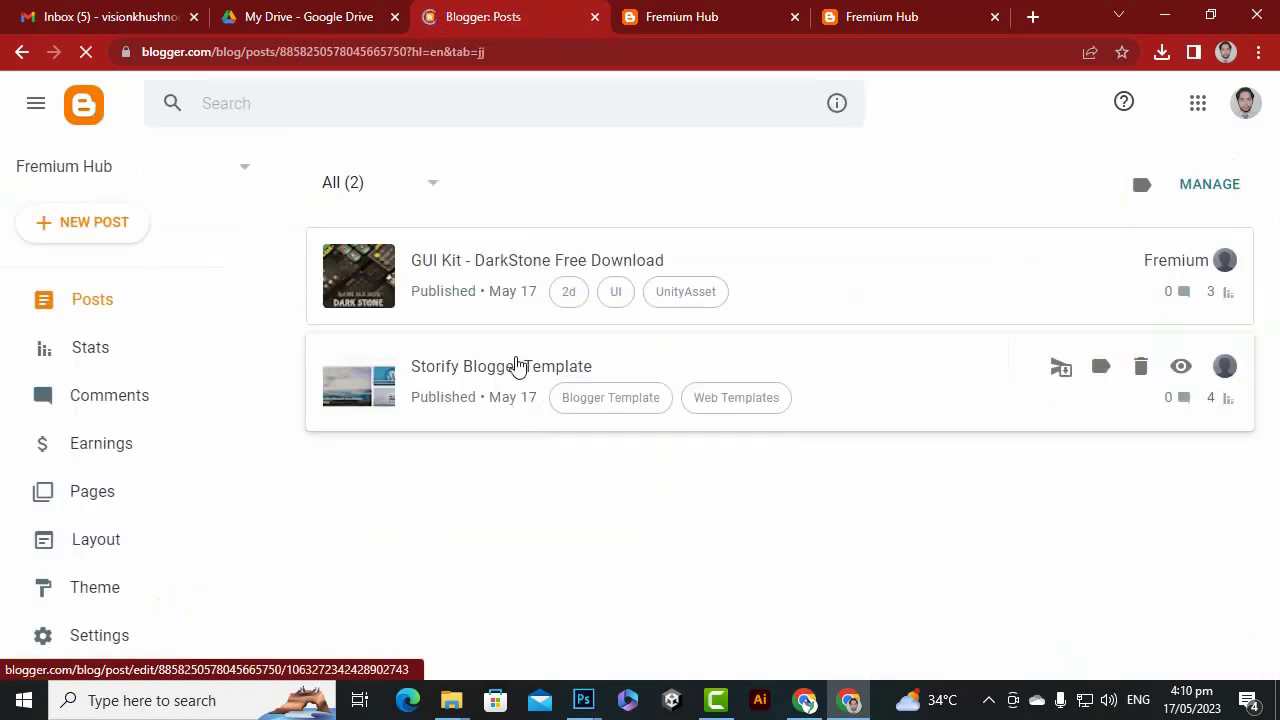
{"action": "left_click", "coordinate": [516, 366]}
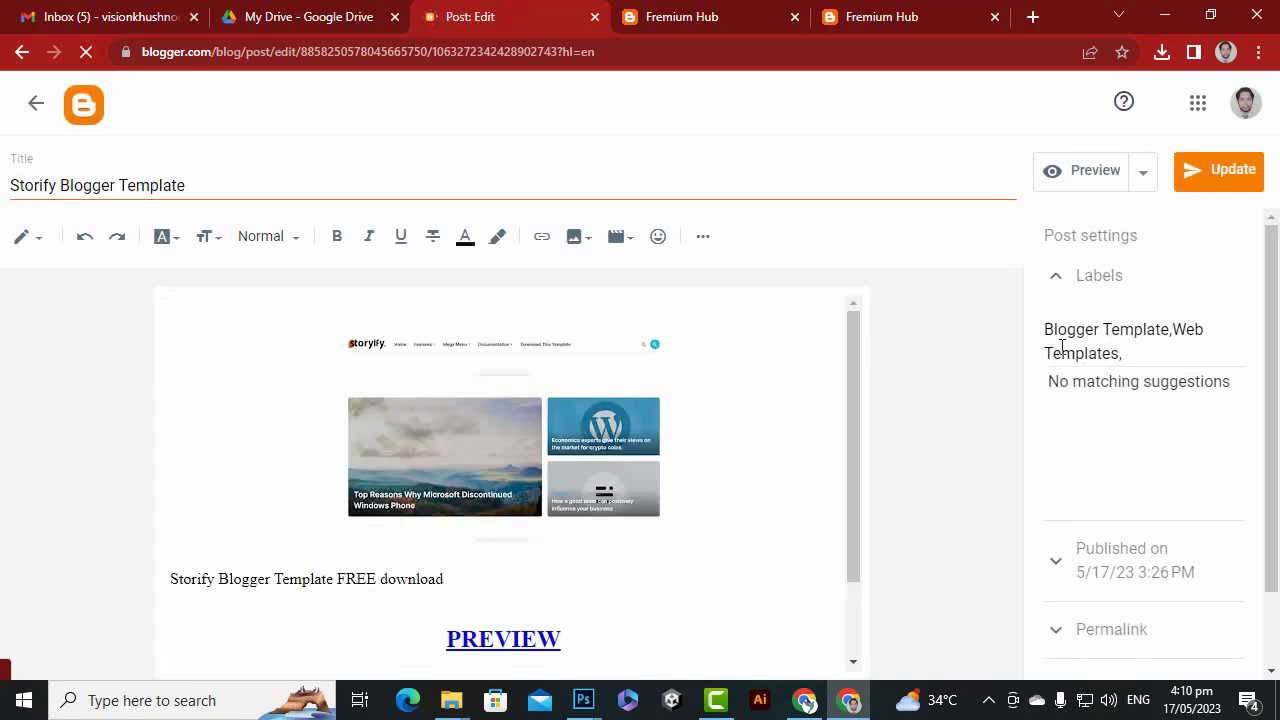
{"action": "left_click", "coordinate": [1114, 354]}
{"action": "key", "text": "BackSpace"}
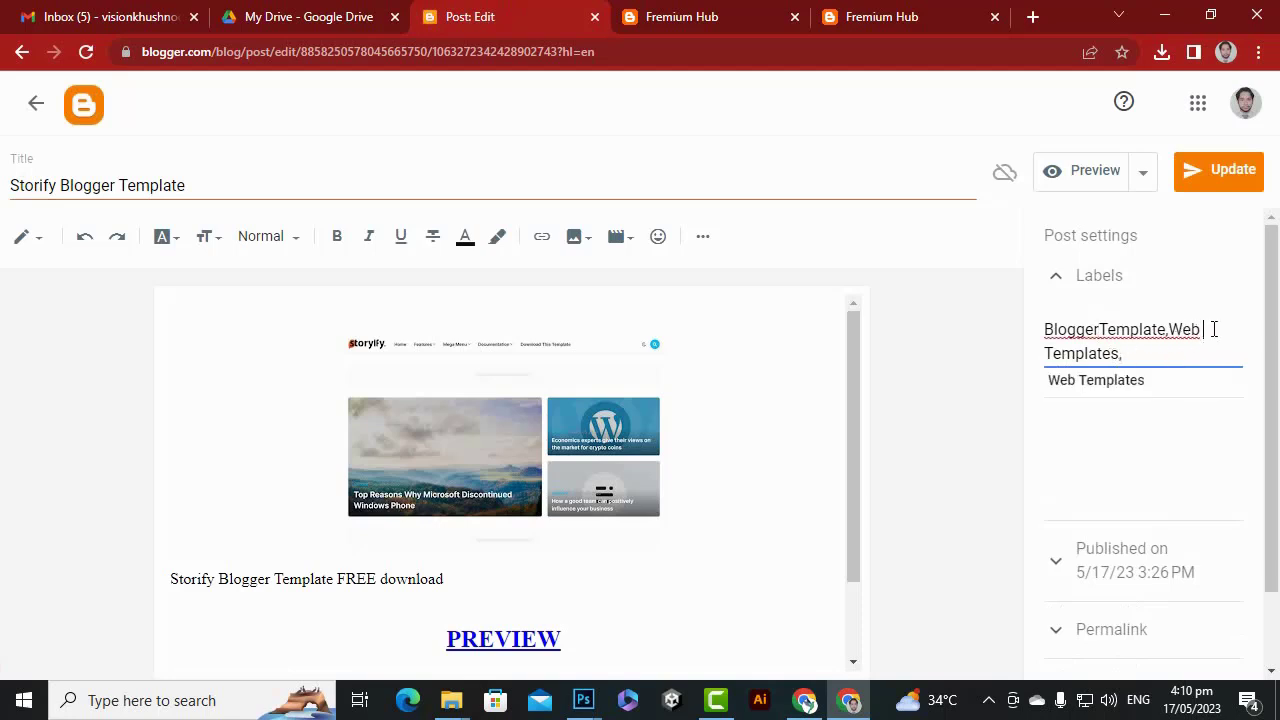
{"action": "key", "text": "BackSpace"}
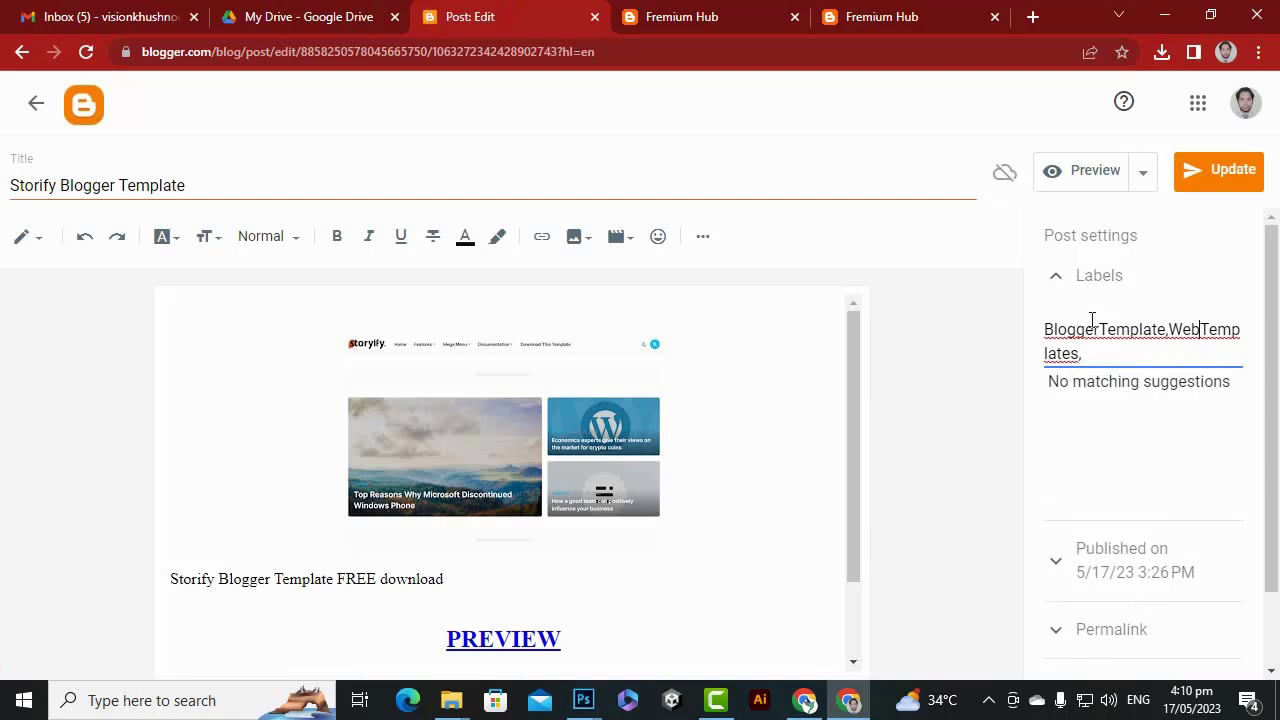
{"action": "left_click", "coordinate": [1103, 330]}
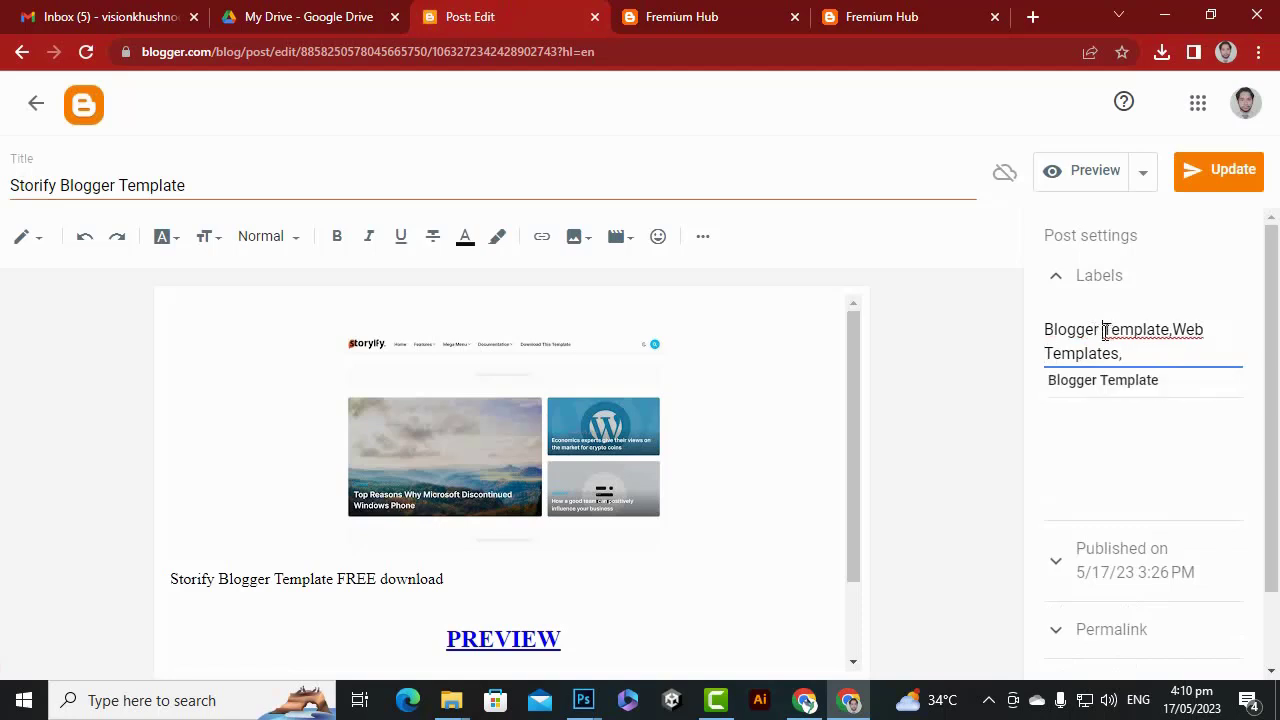
{"action": "left_click", "coordinate": [1202, 170]}
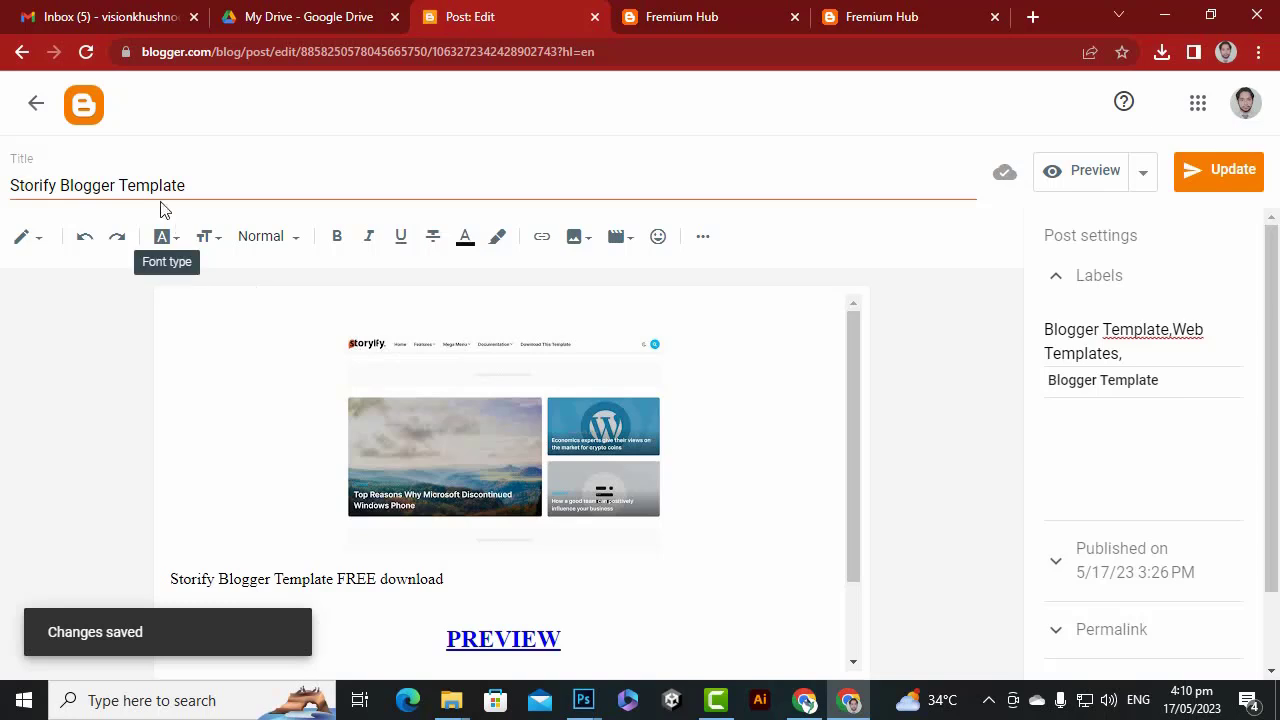
Reopen the GUI Kit - DarkStone Free Download post, restore its label to Unity Asset, and update the post.
{"action": "left_click", "coordinate": [86, 112]}
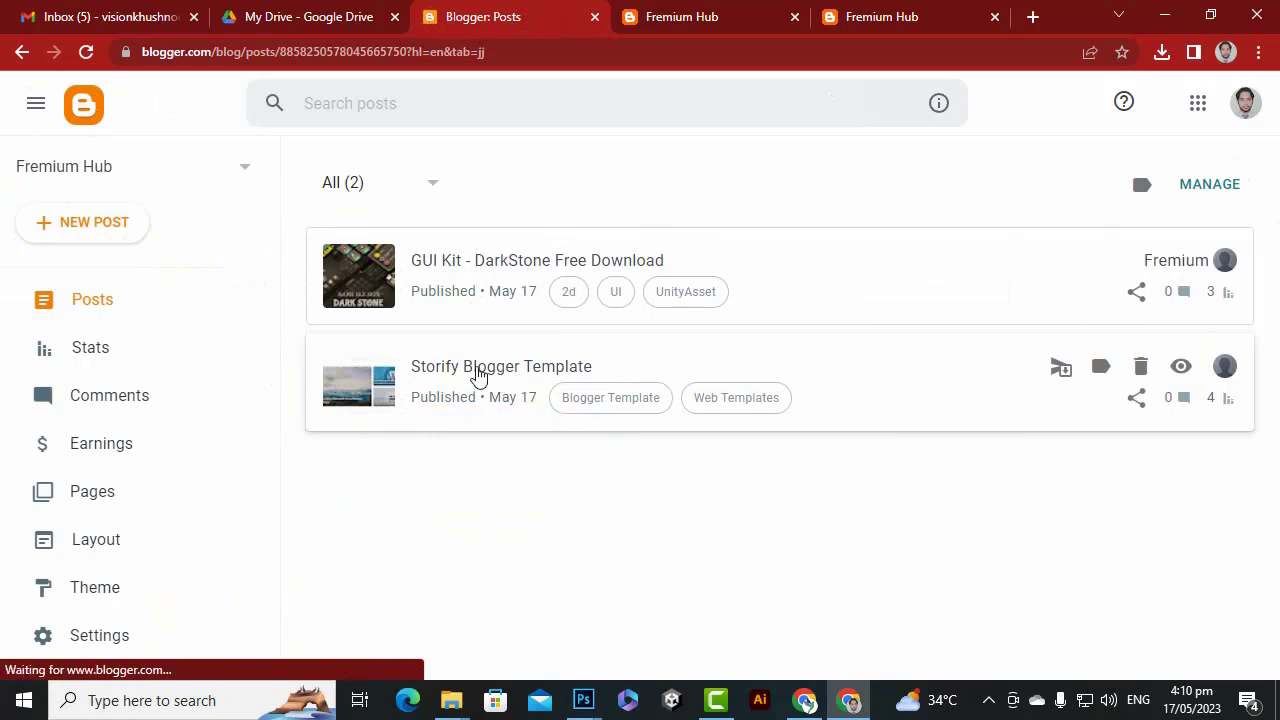
{"action": "left_click", "coordinate": [489, 262]}
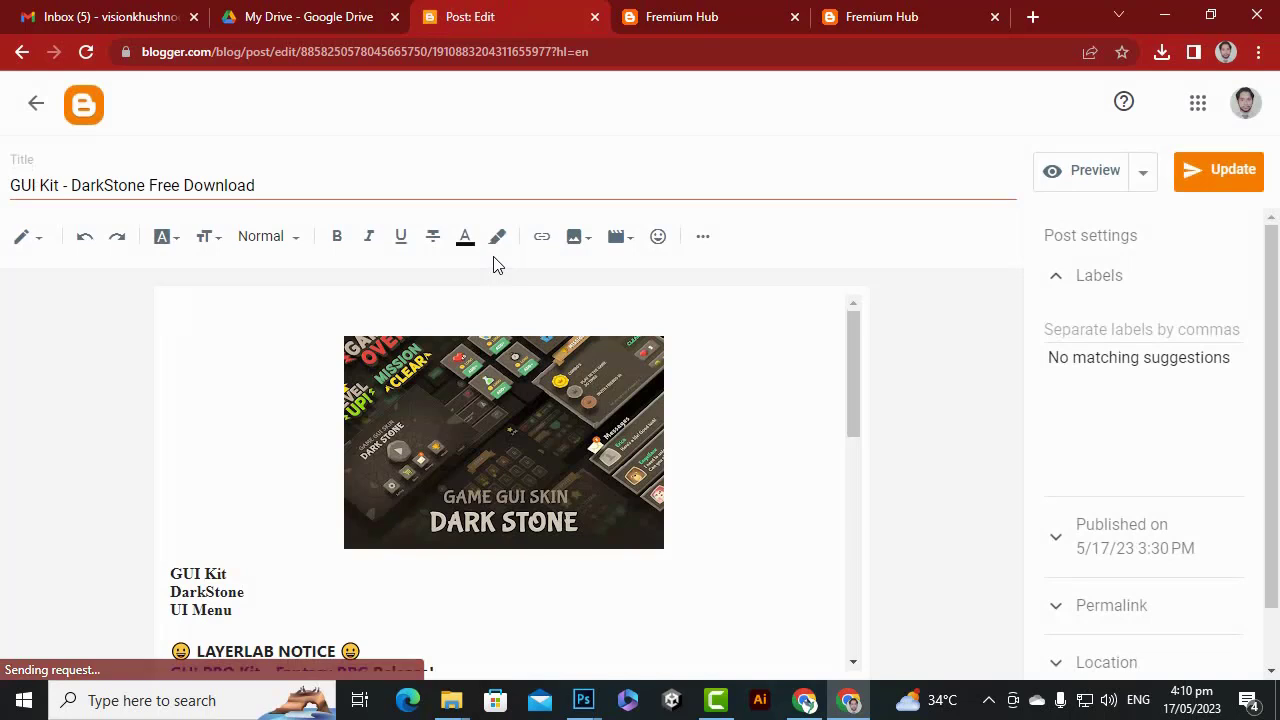
{"action": "left_click", "coordinate": [1130, 336]}
{"action": "type", "text": "2d,UI,UnityAsset,"}
{"action": "left_click", "coordinate": [1124, 336]}
{"action": "left_click", "coordinate": [1202, 177]}
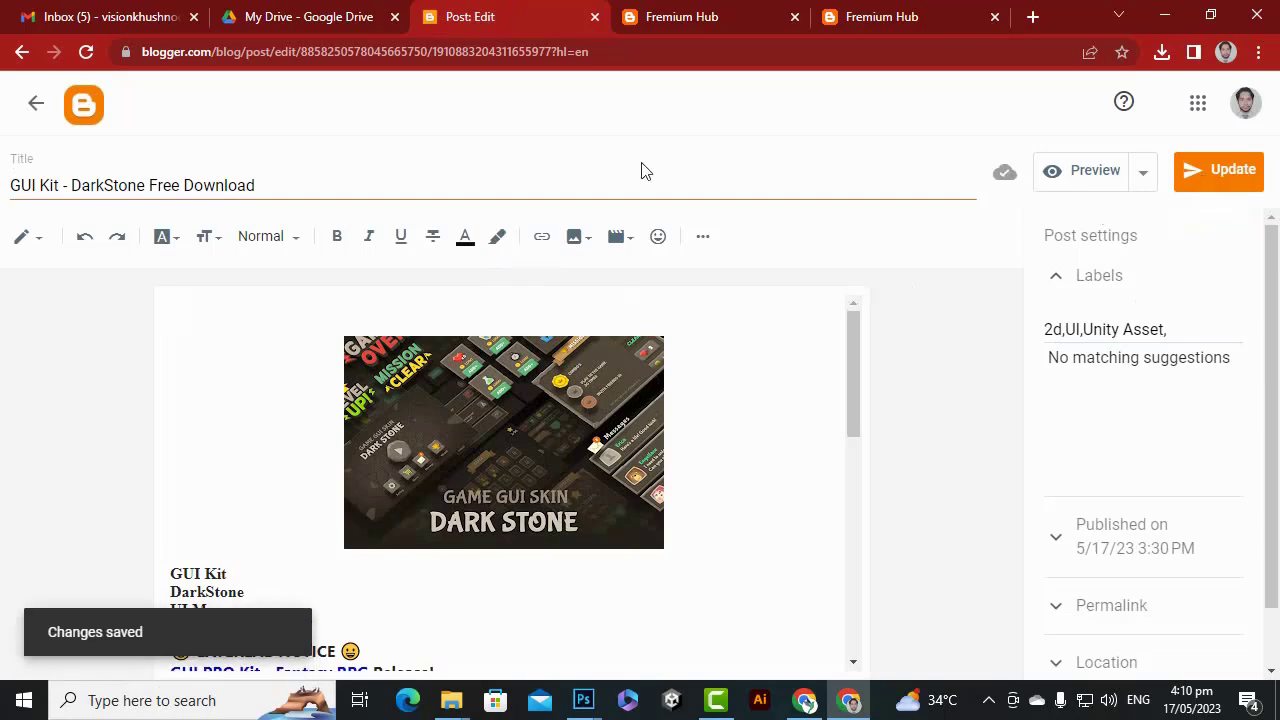
Return to the live blog's home page and review the header menu with its Unity Assets submenu.
{"action": "left_click", "coordinate": [952, 12]}
{"action": "left_click", "coordinate": [210, 126]}
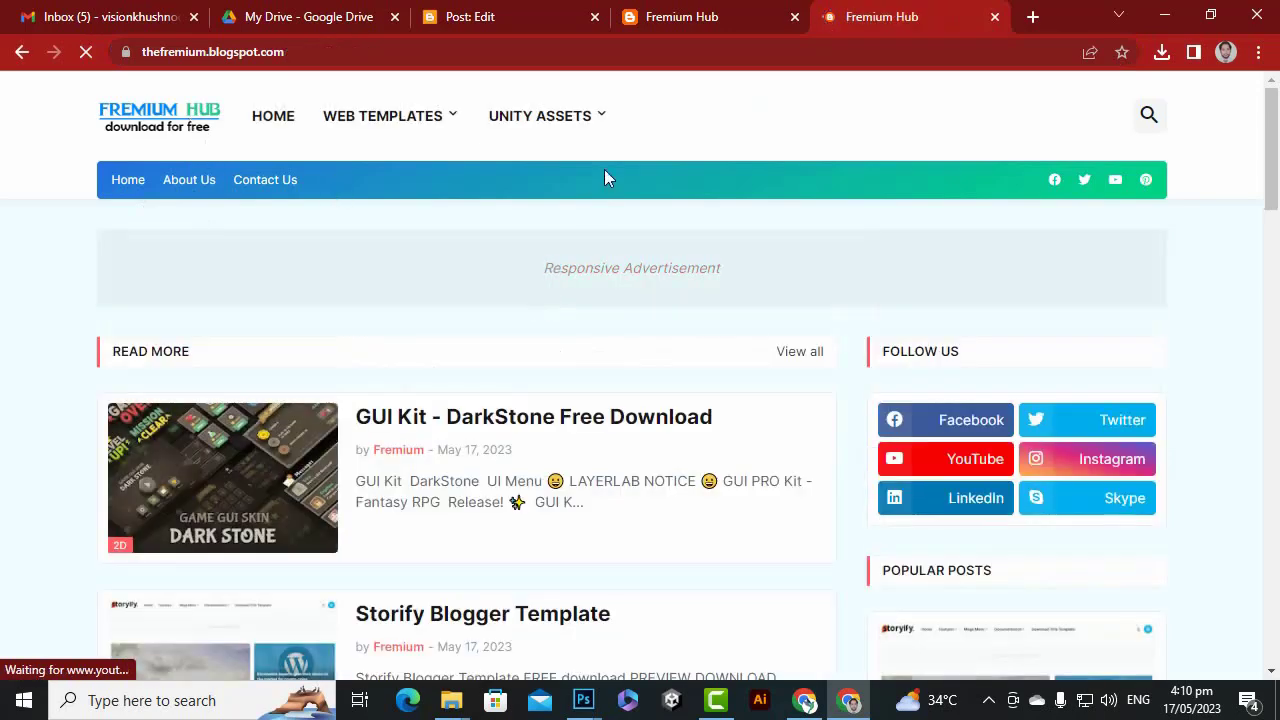
{"action": "mouse_move", "coordinate": [620, 137]}
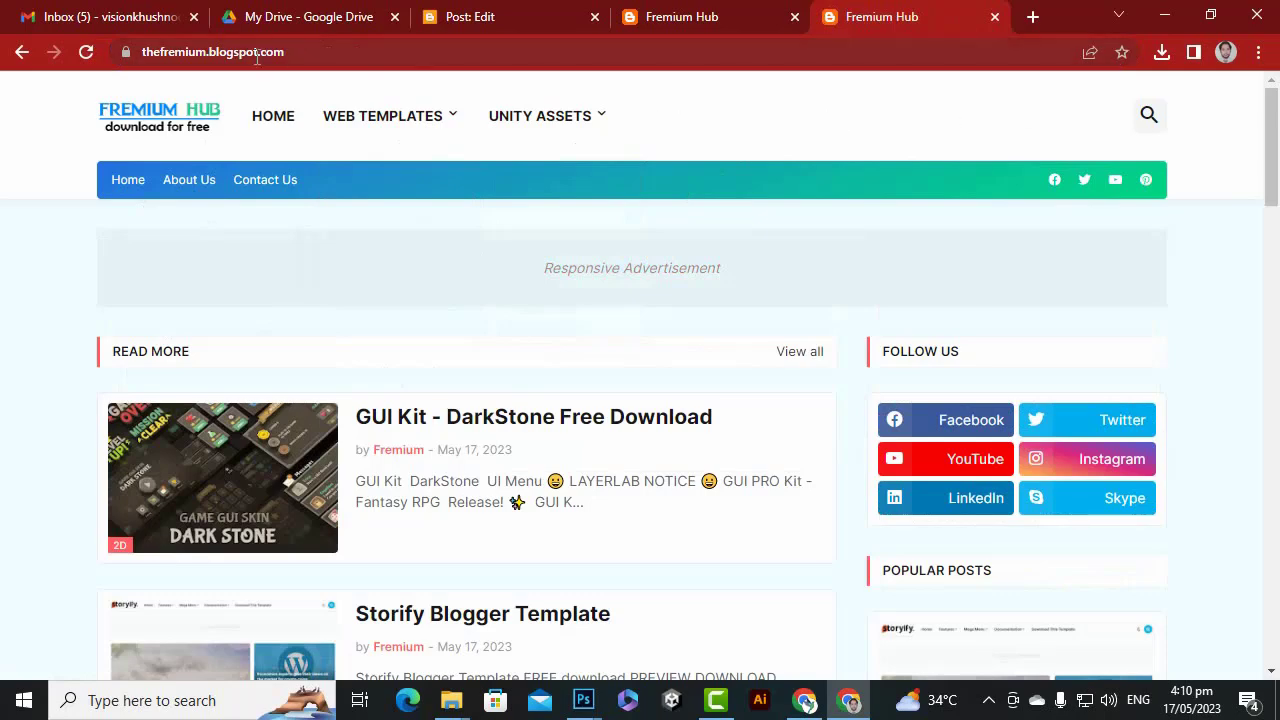
{"action": "mouse_move", "coordinate": [372, 88]}
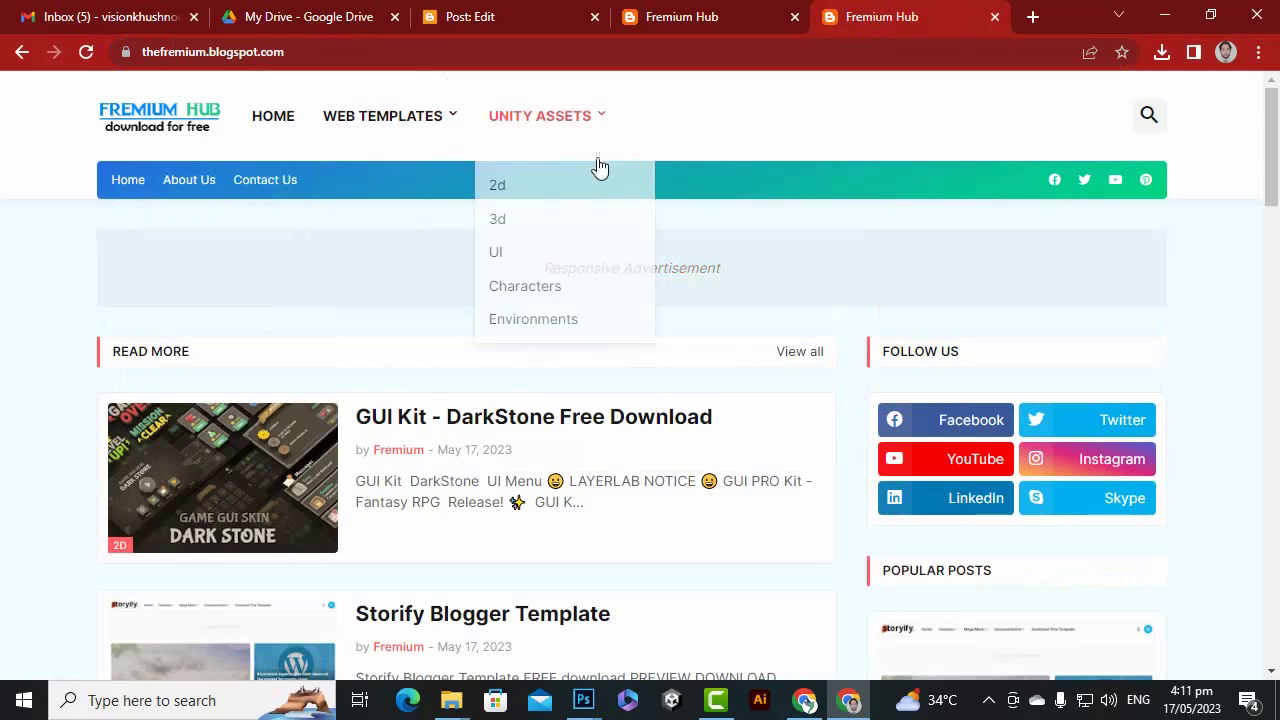
Search the live blog for "gui" and look through the results page.
{"action": "left_click", "coordinate": [1145, 118]}
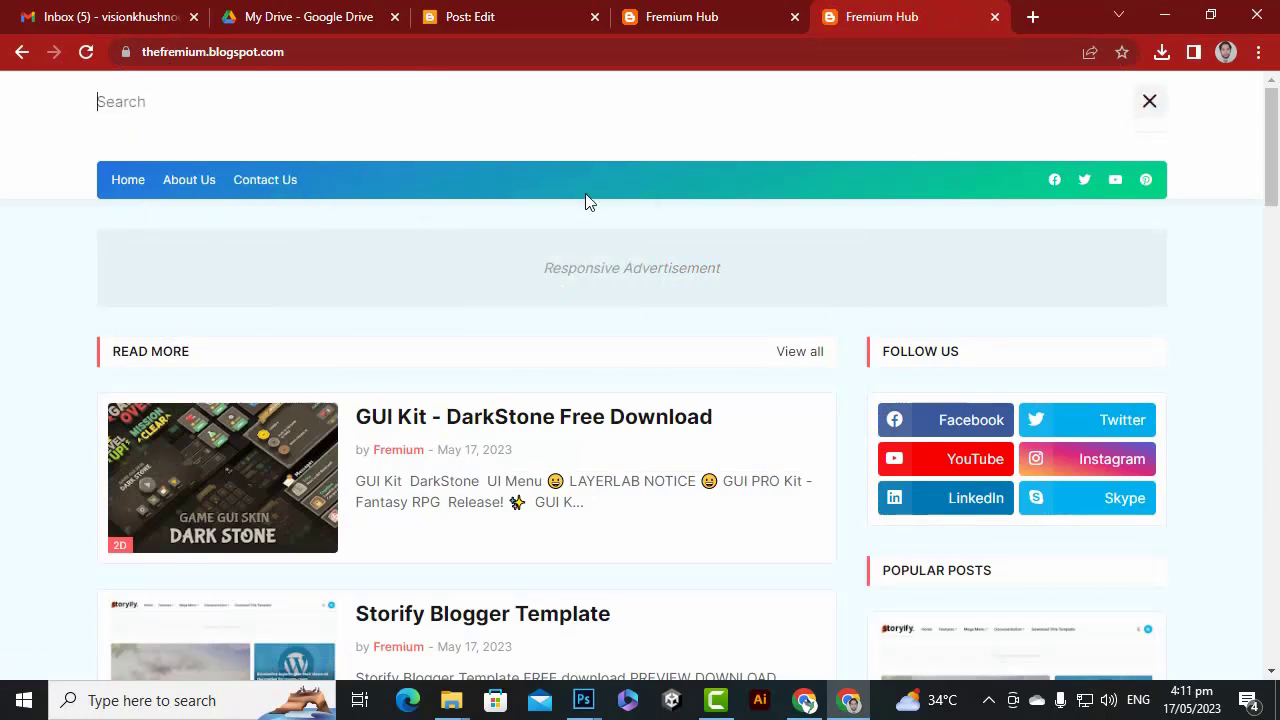
{"action": "key", "text": "Return"}
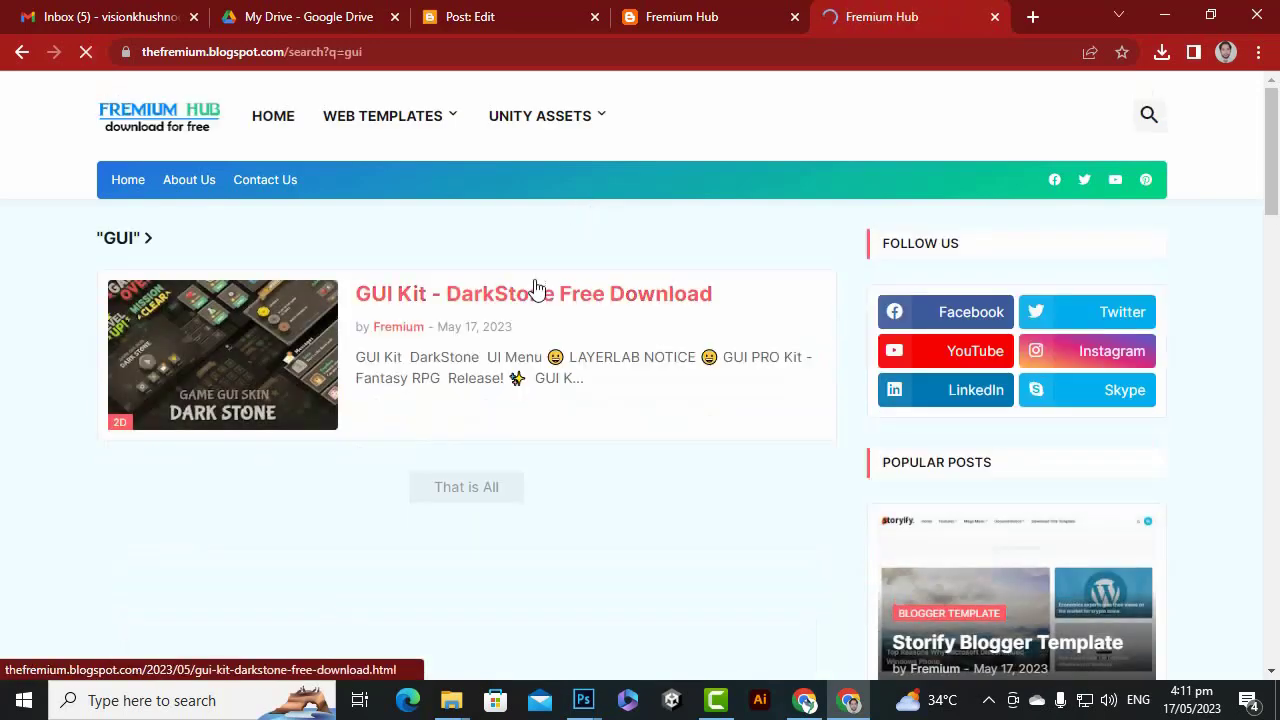
{"action": "scroll", "coordinate": [760, 550], "scroll_direction": "down", "scroll_amount": 3}
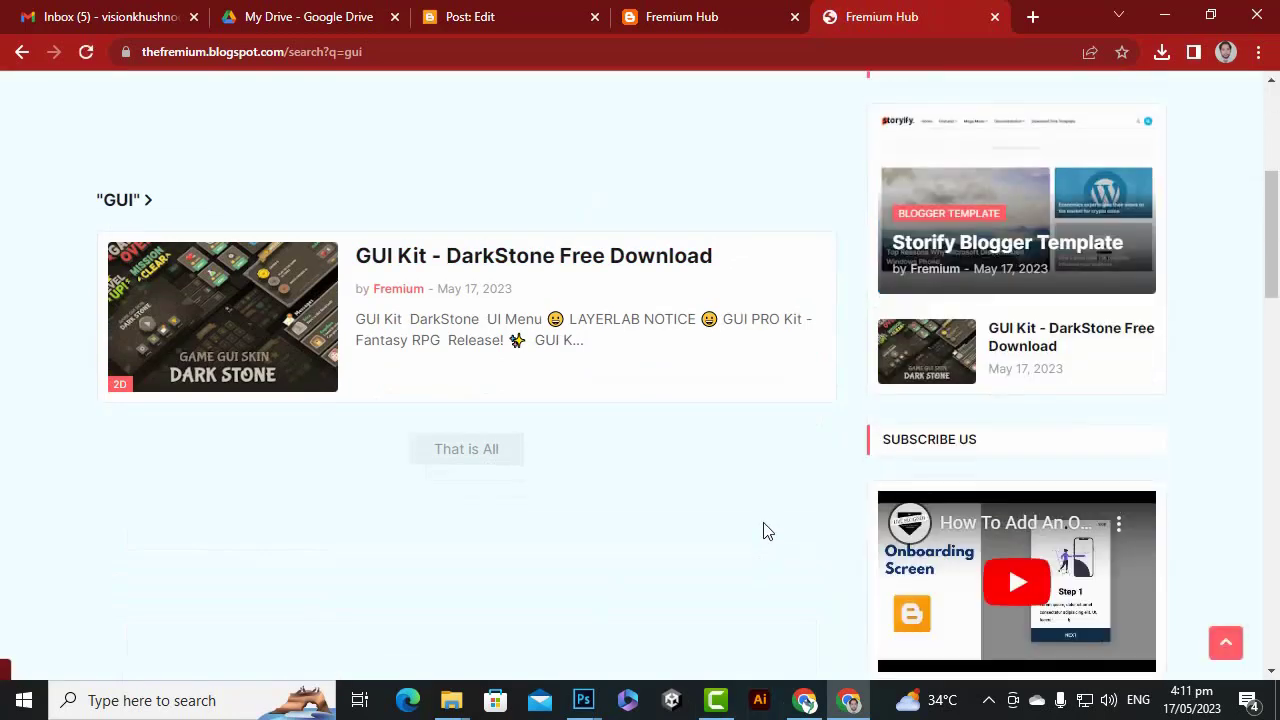
{"action": "scroll", "coordinate": [763, 530], "scroll_direction": "up", "scroll_amount": 4}
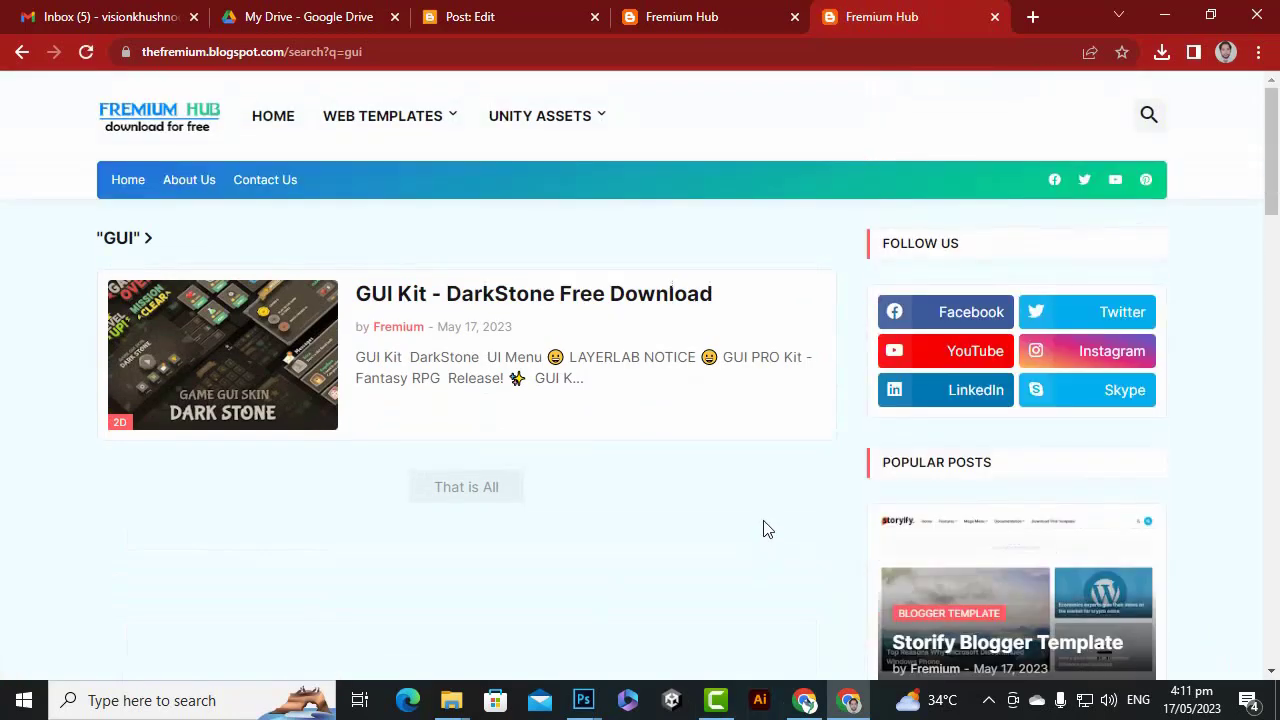
{"action": "scroll", "coordinate": [765, 529], "scroll_direction": "down", "scroll_amount": 3}
{"action": "scroll", "coordinate": [757, 529], "scroll_direction": "up", "scroll_amount": 4}
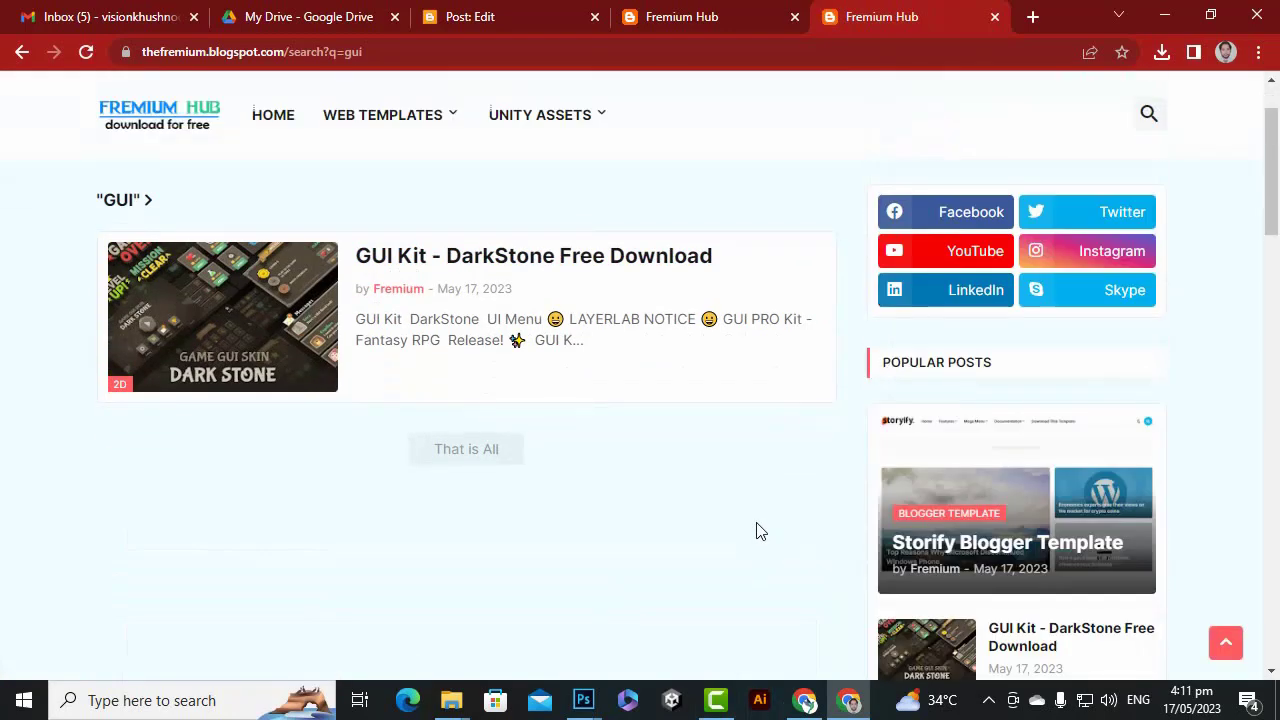